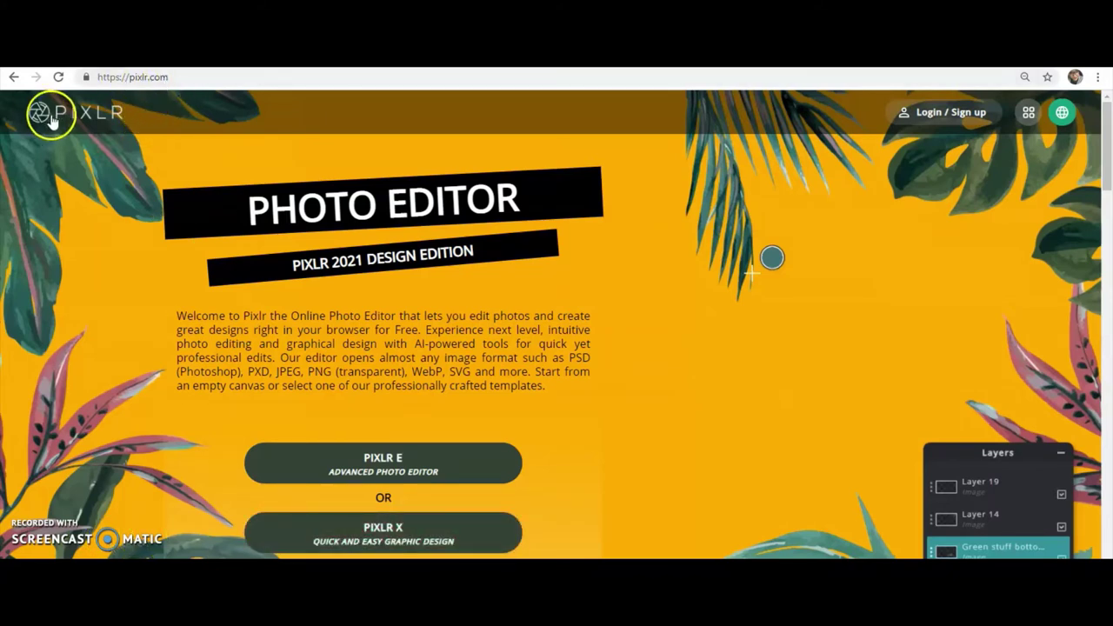
Create a new blank Full HD image, 1920 x 1080, named "arkie" in Pixlr E.
{"action": "left_click", "coordinate": [410, 462]}
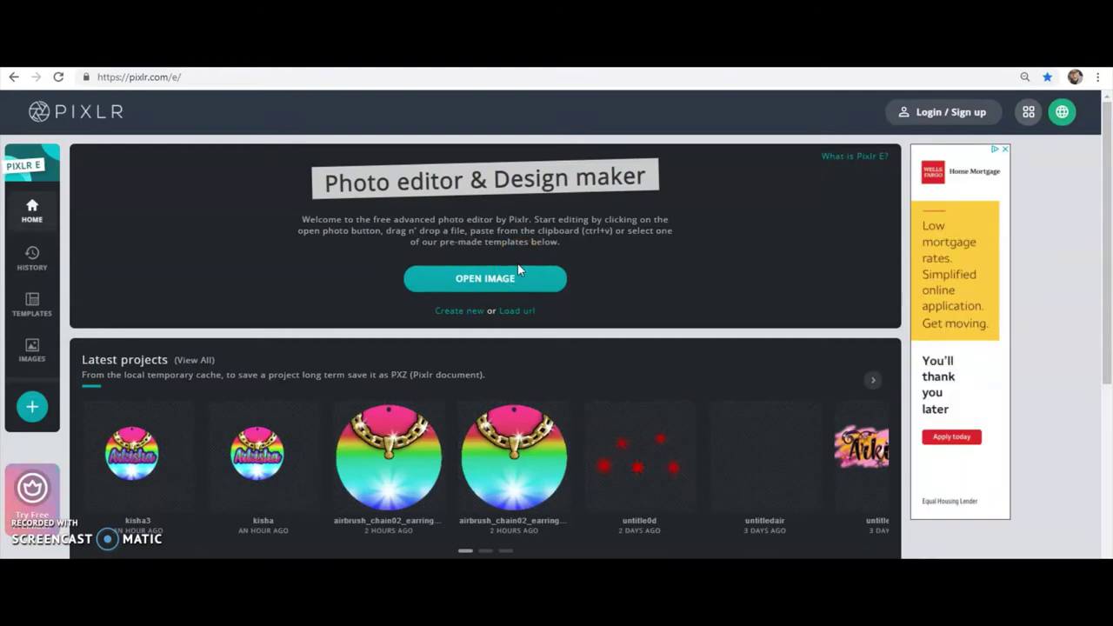
{"action": "left_click", "coordinate": [453, 310]}
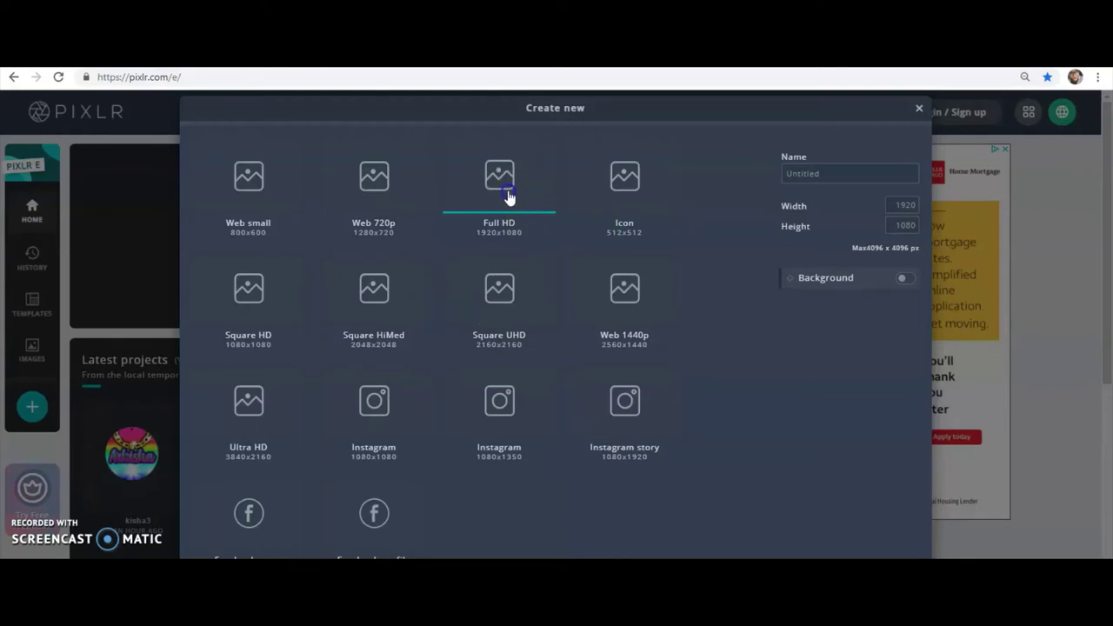
{"action": "left_click", "coordinate": [812, 180]}
{"action": "type", "text": "ark"}
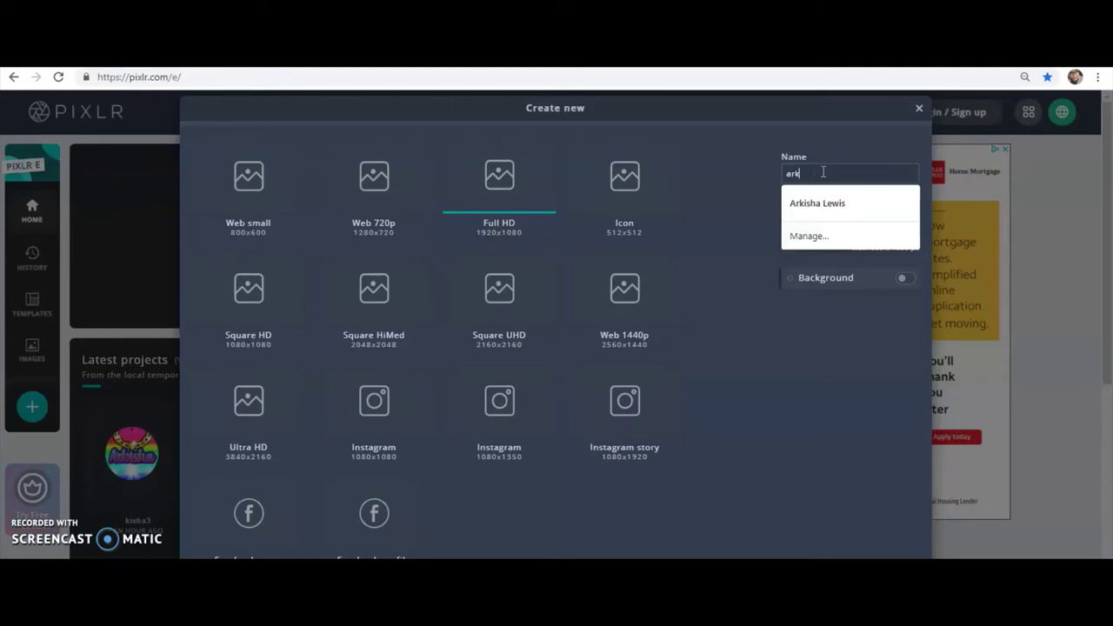
{"action": "type", "text": "ie"}
{"action": "left_click", "coordinate": [654, 483]}
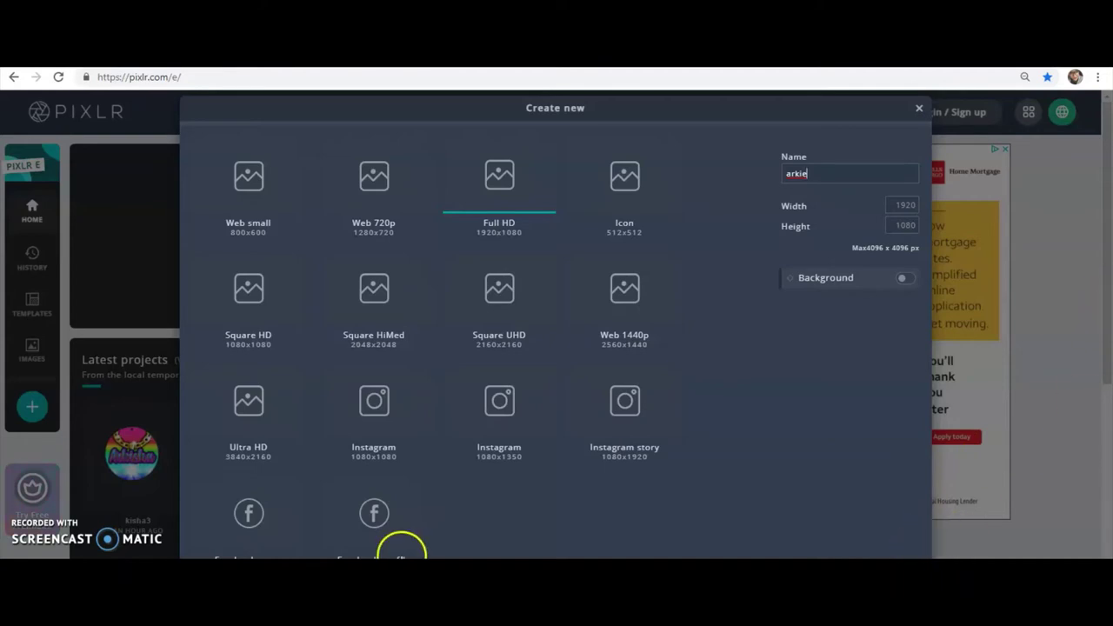
{"action": "key", "text": "Return"}
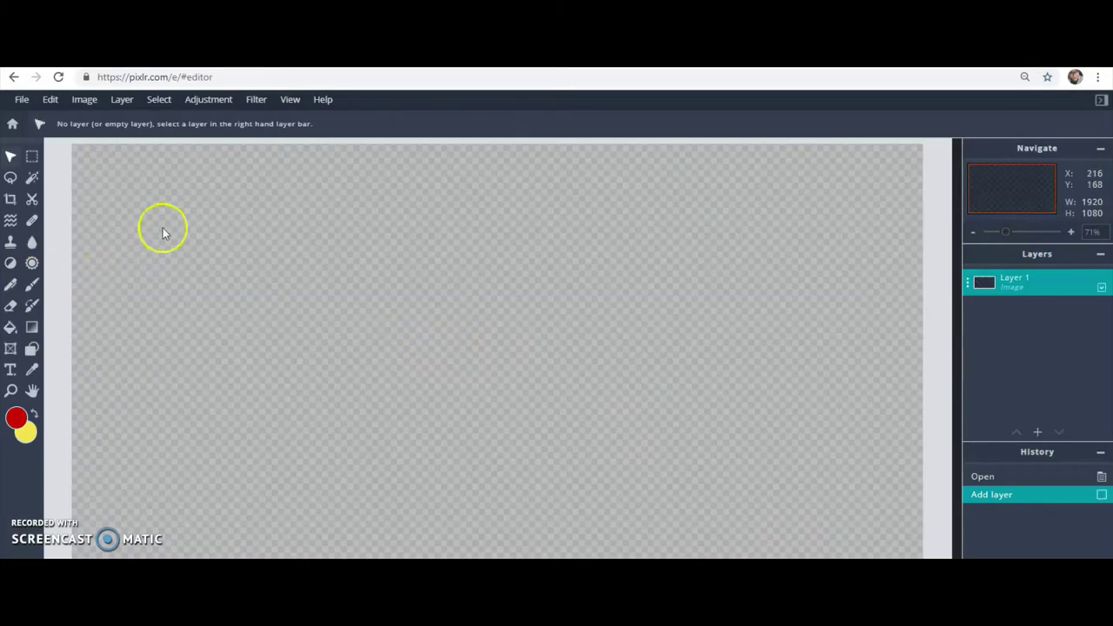
Switch the workspace to dark mode and return it to light mode.
{"action": "left_click", "coordinate": [291, 101]}
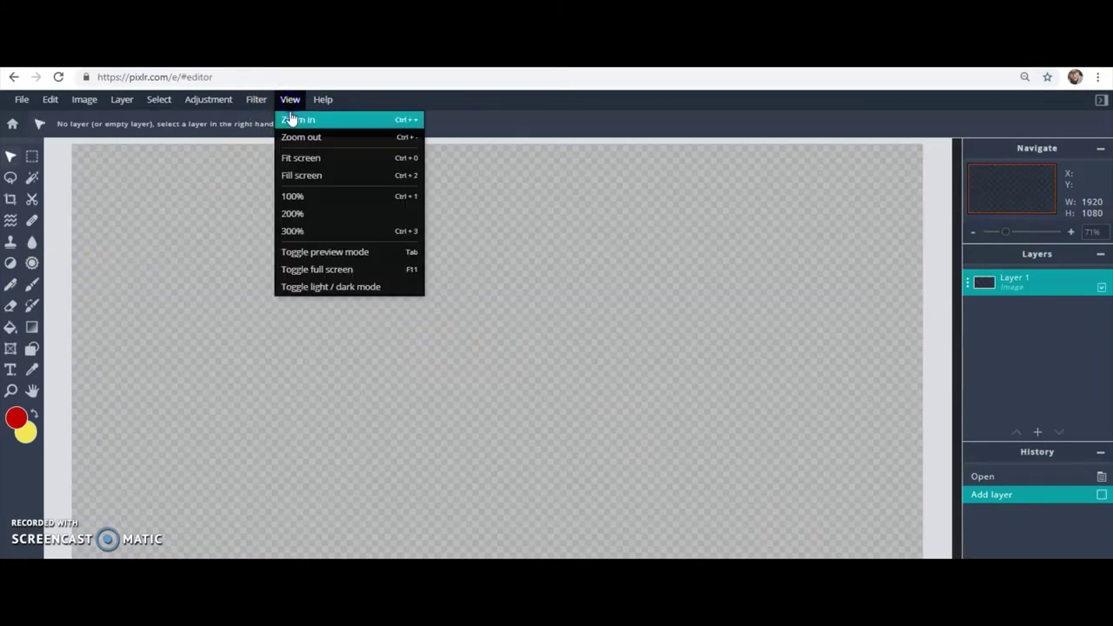
{"action": "left_click", "coordinate": [345, 289]}
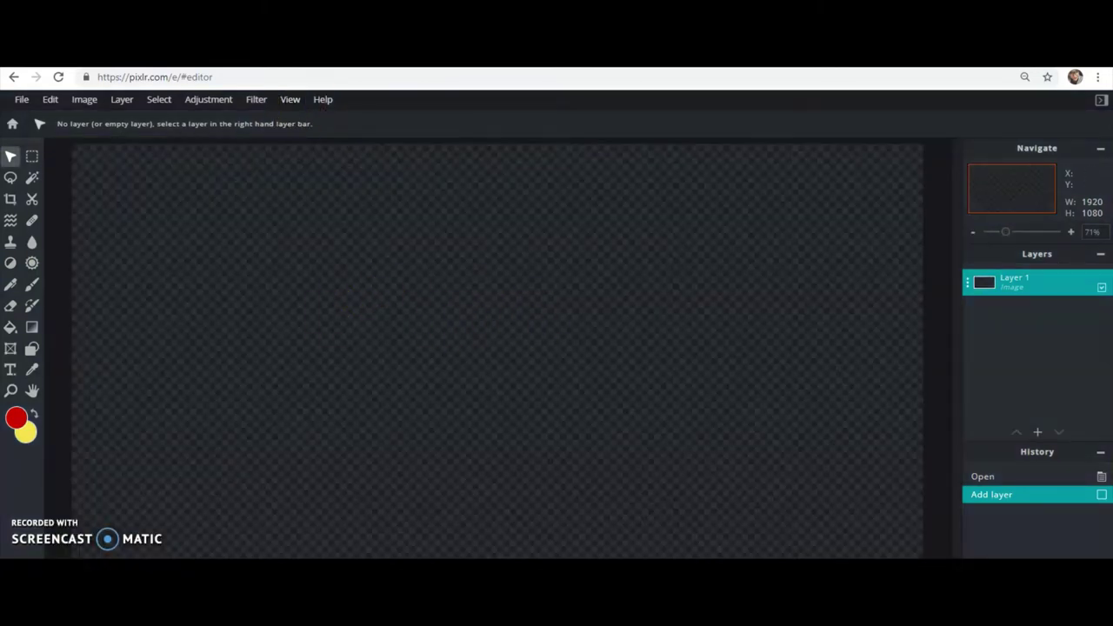
{"action": "left_click", "coordinate": [290, 101]}
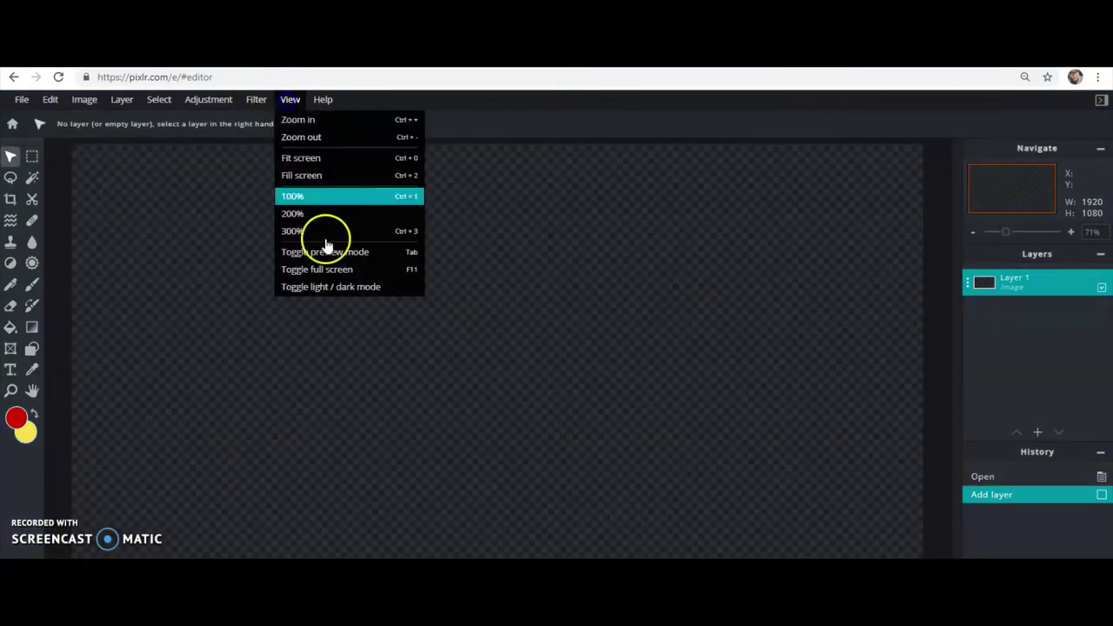
{"action": "left_click", "coordinate": [351, 289]}
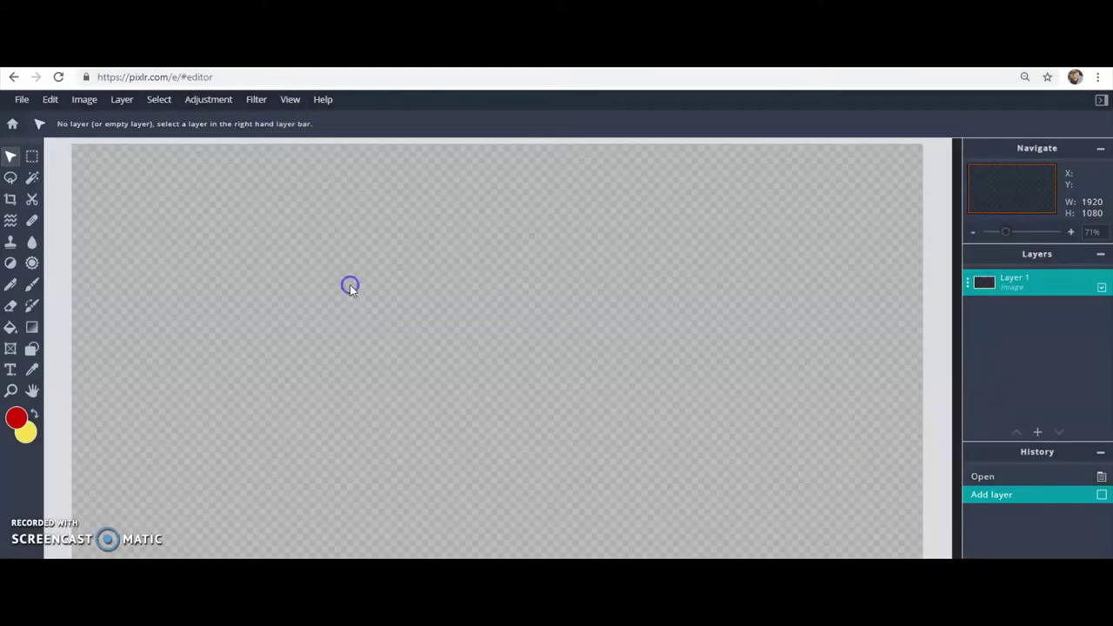
{"action": "left_click_drag", "start_coordinate": [335, 282], "coordinate": [307, 281]}
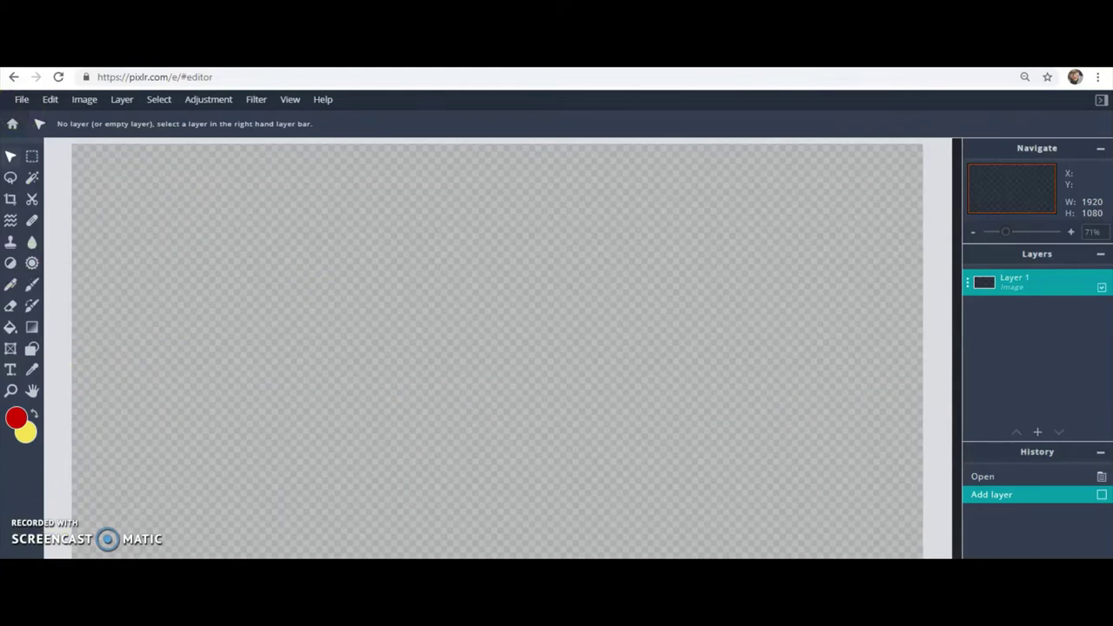
Open the image airbrush_chain02_earring.png from the computer and show the editor in full screen.
{"action": "left_click", "coordinate": [24, 101]}
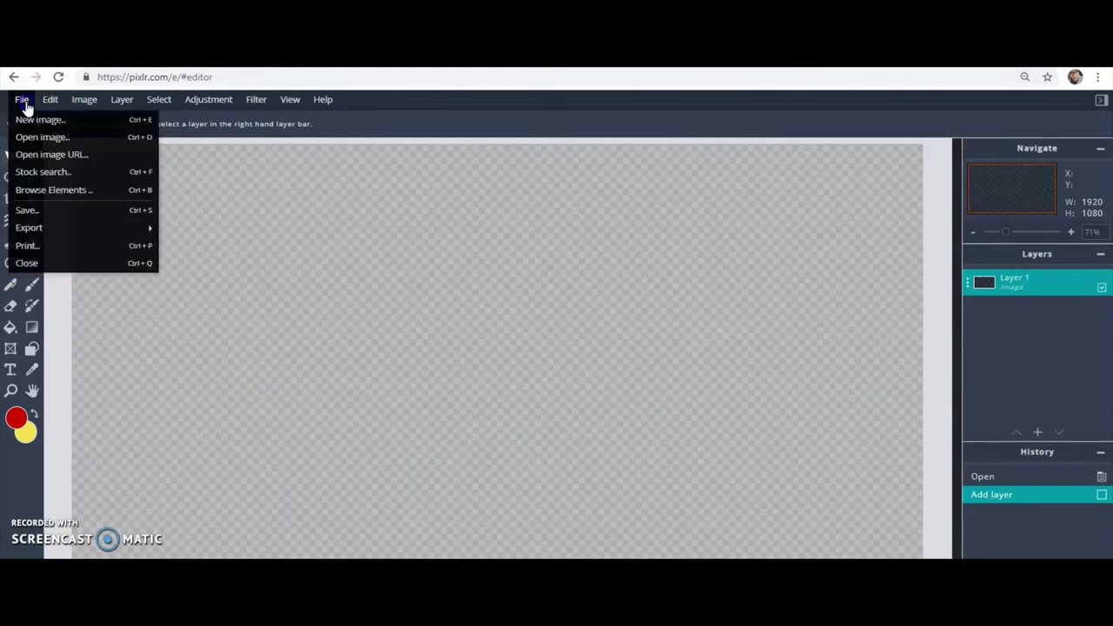
{"action": "left_click", "coordinate": [41, 138]}
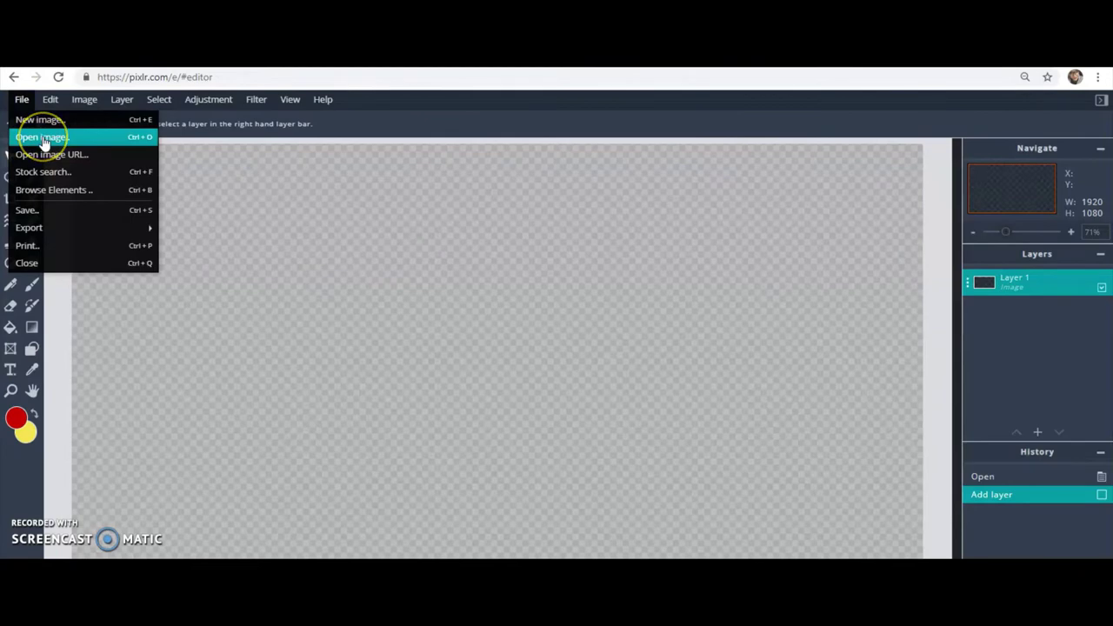
{"action": "left_click", "coordinate": [550, 178]}
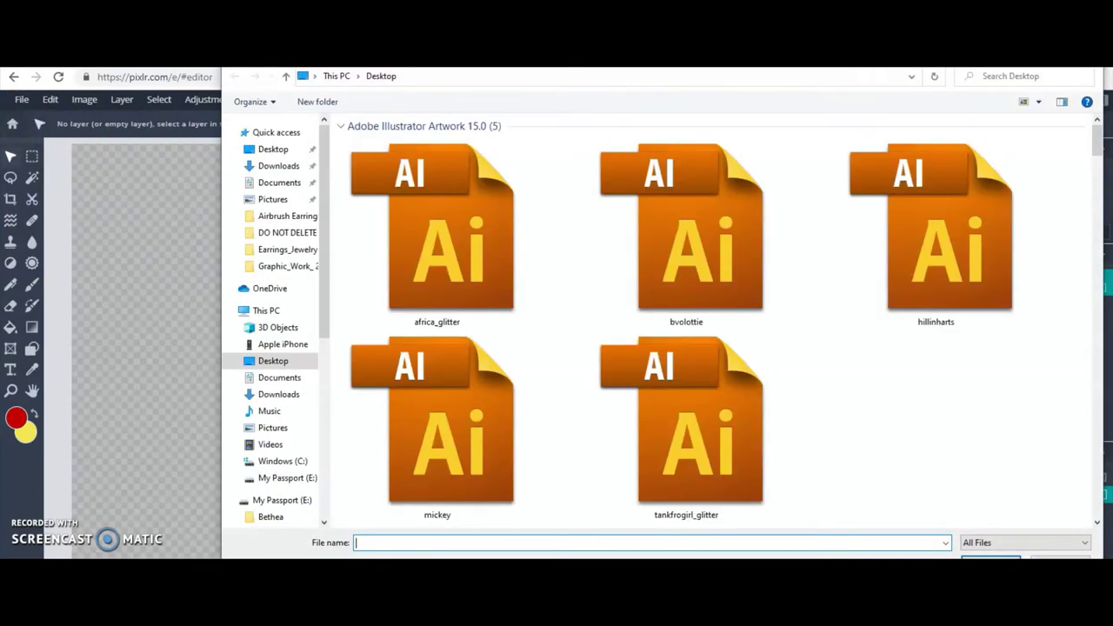
{"action": "key", "text": "Escape"}
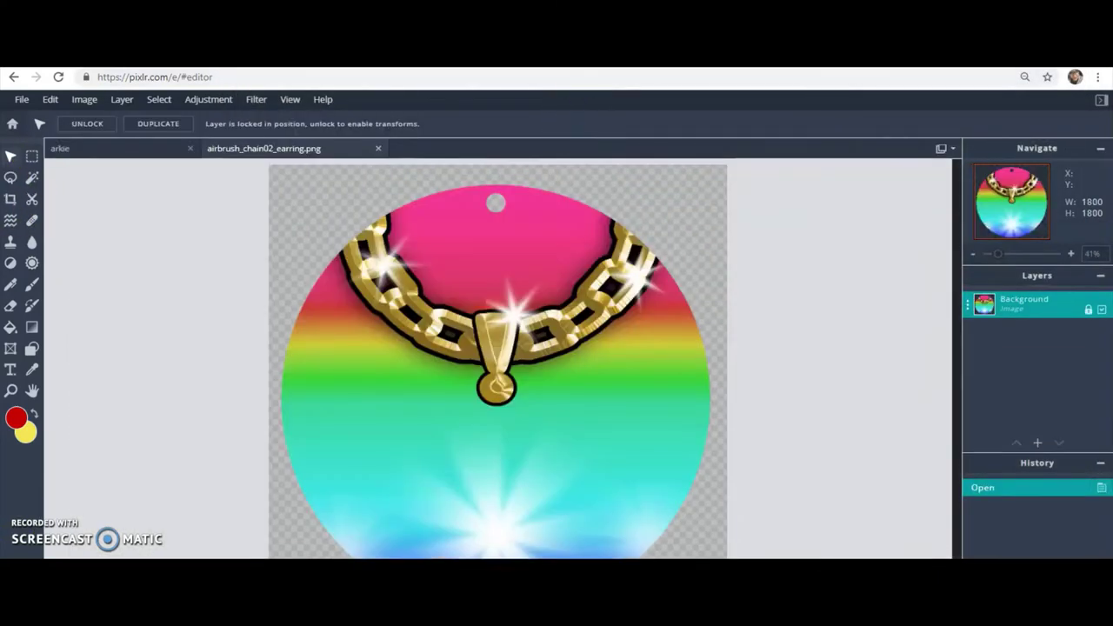
{"action": "key", "text": "F11"}
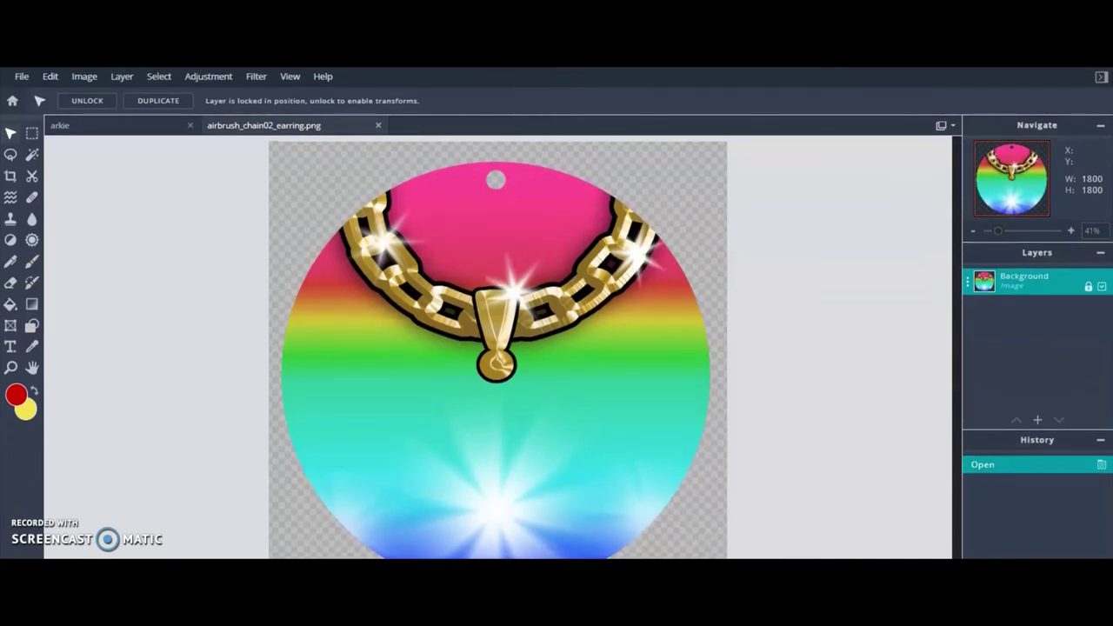
Add a text layer across the middle of the earring and replace its placeholder with the customer's first name.
{"action": "left_click", "coordinate": [11, 347]}
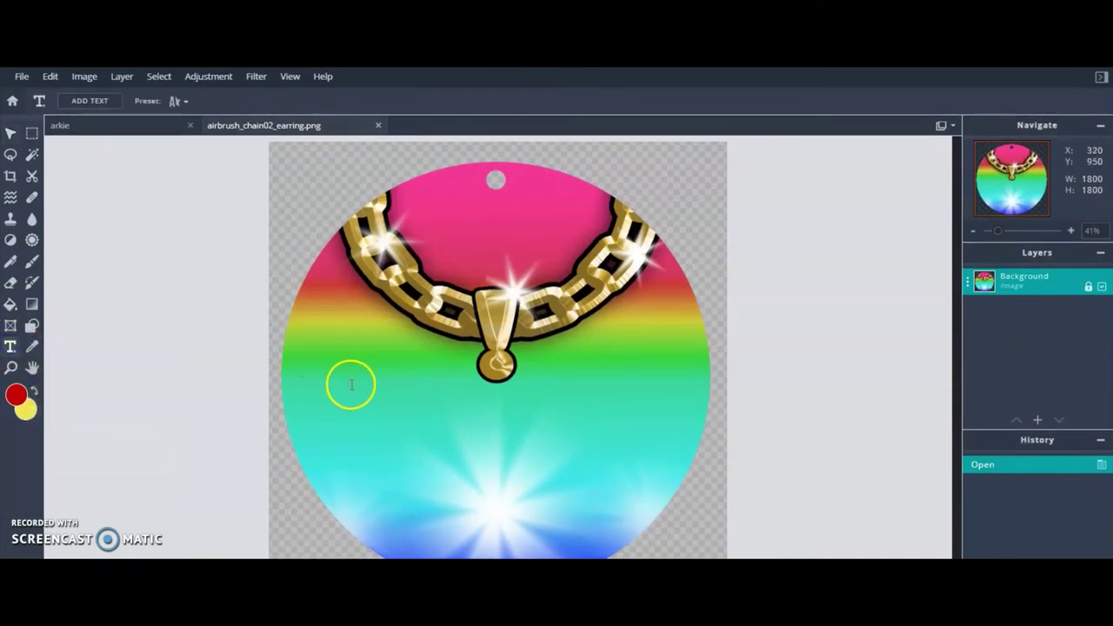
{"action": "left_click", "coordinate": [346, 383]}
{"action": "left_click", "coordinate": [653, 380]}
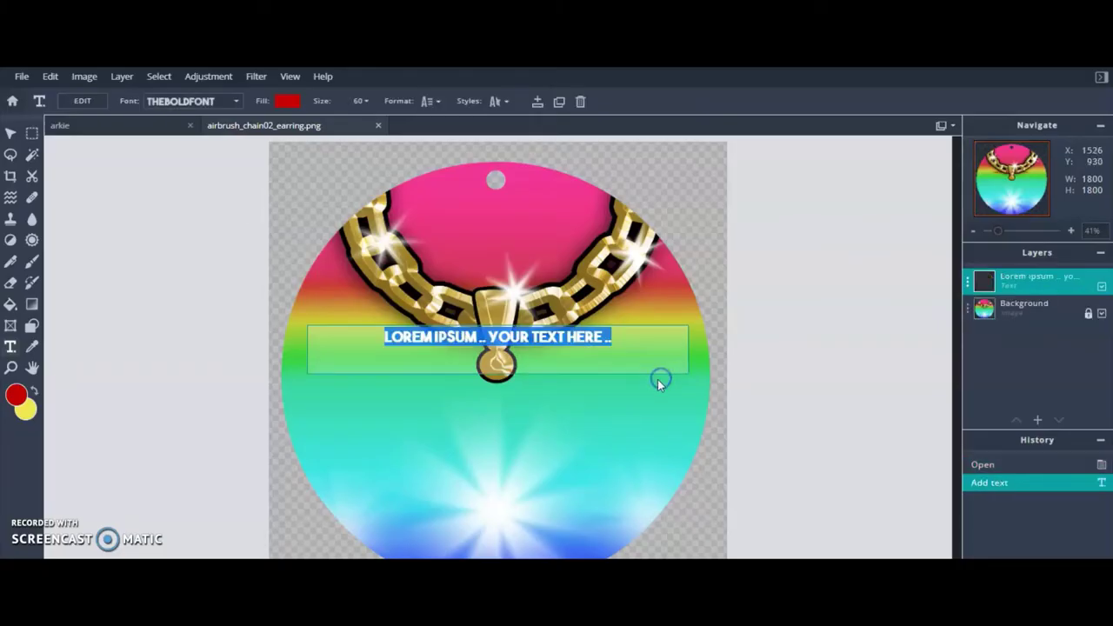
{"action": "key", "text": "BackSpace"}
{"action": "type", "text": "ARKISHA"}
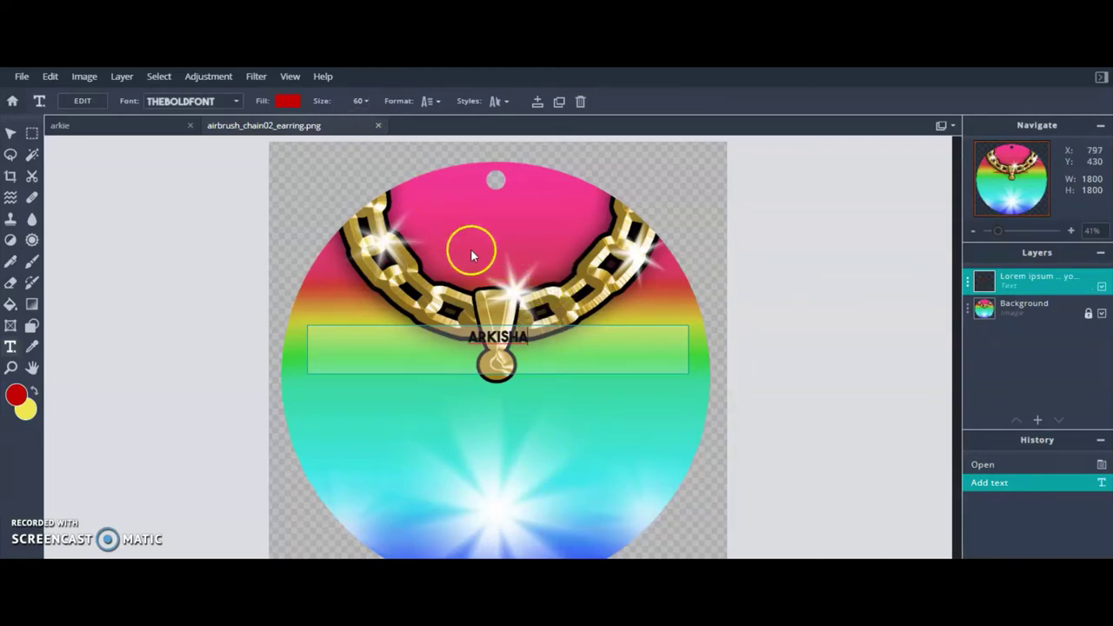
Enlarge the name text on the earring to size 365.
{"action": "left_click", "coordinate": [366, 105]}
{"action": "left_click", "coordinate": [366, 103]}
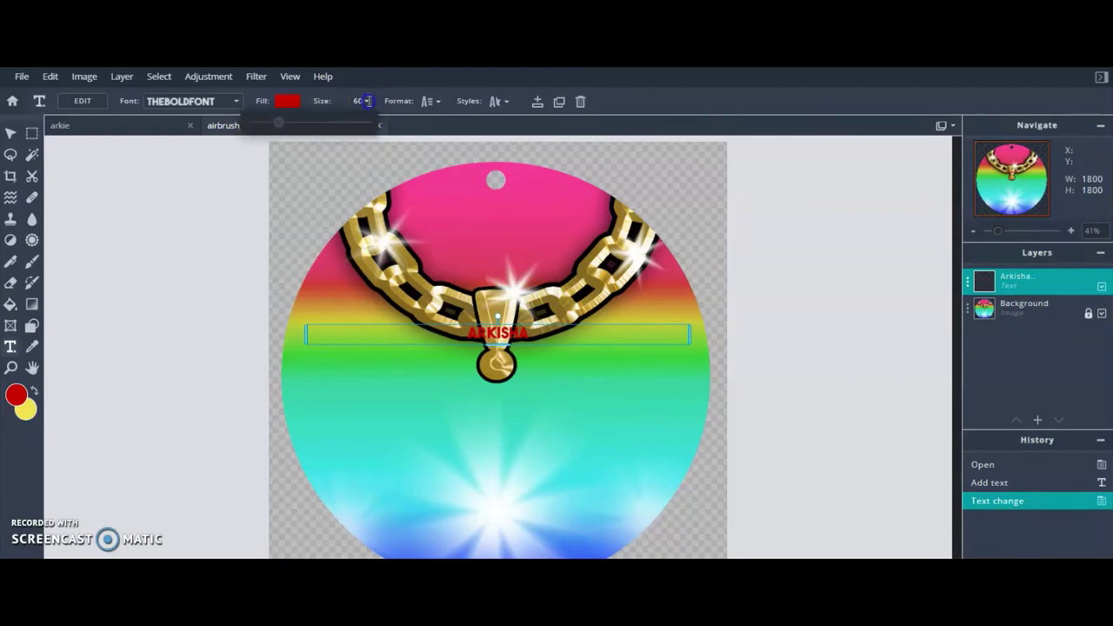
{"action": "left_click_drag", "start_coordinate": [363, 124], "coordinate": [319, 126]}
Try out the letter spacing of the name text and return it to 0.
{"action": "left_click", "coordinate": [430, 100]}
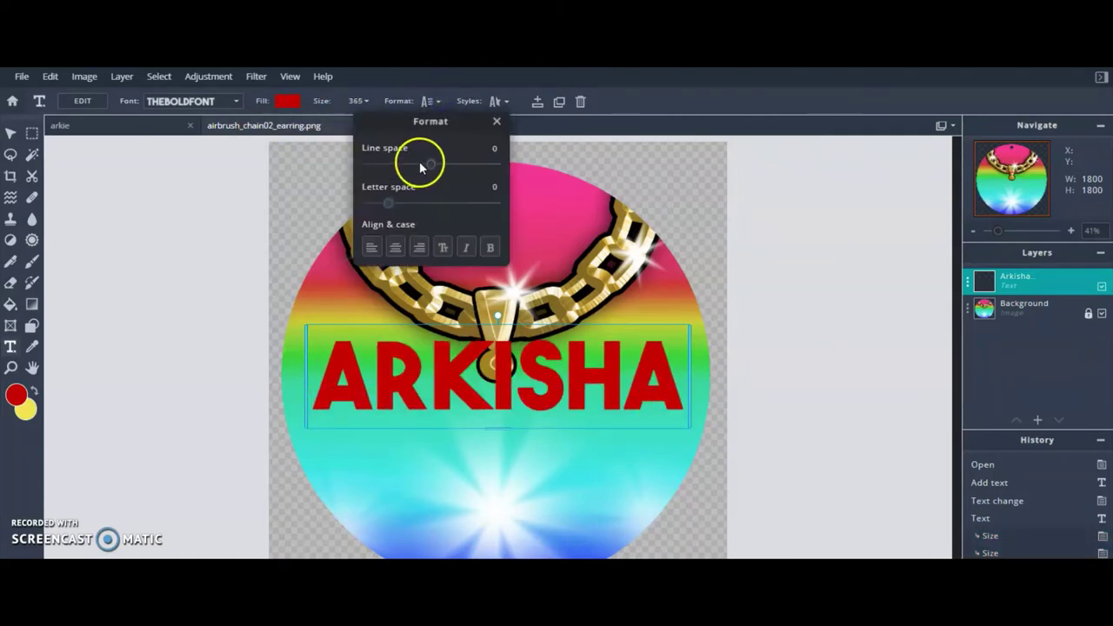
{"action": "left_click_drag", "start_coordinate": [390, 206], "coordinate": [389, 206]}
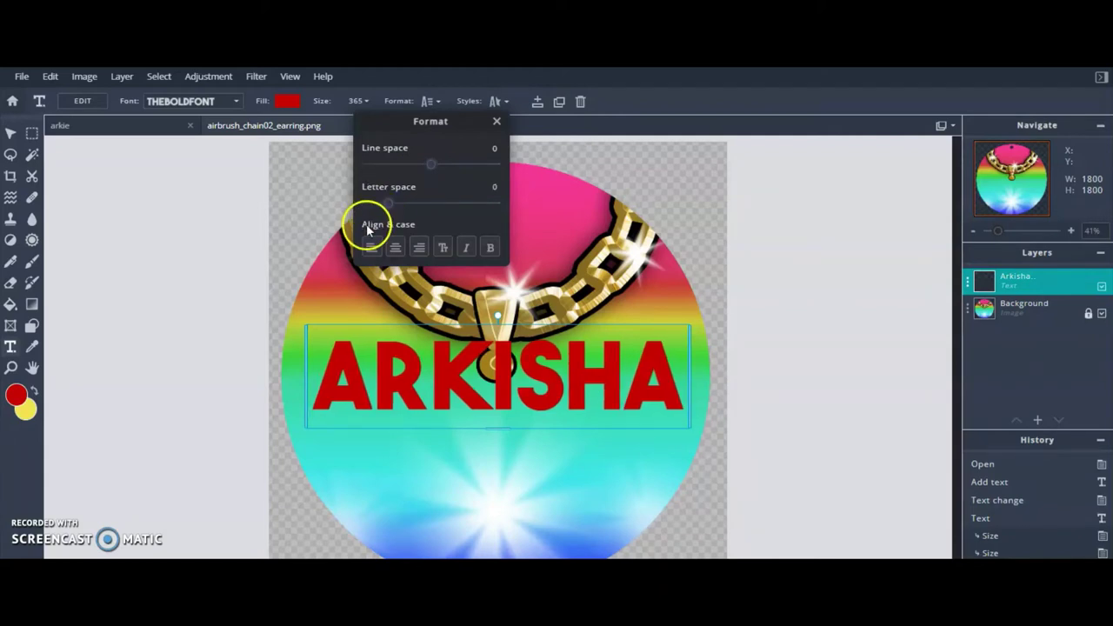
{"action": "left_click", "coordinate": [497, 121]}
Set the name text's font to The spirit and reopen the list of available fonts.
{"action": "left_click", "coordinate": [210, 102]}
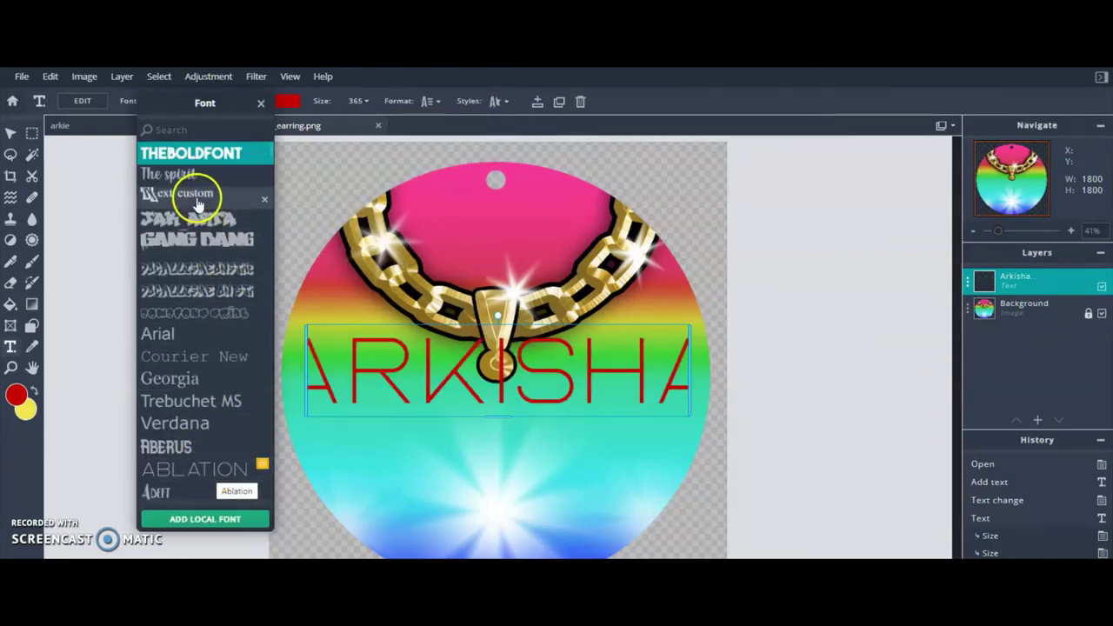
{"action": "left_click", "coordinate": [183, 171]}
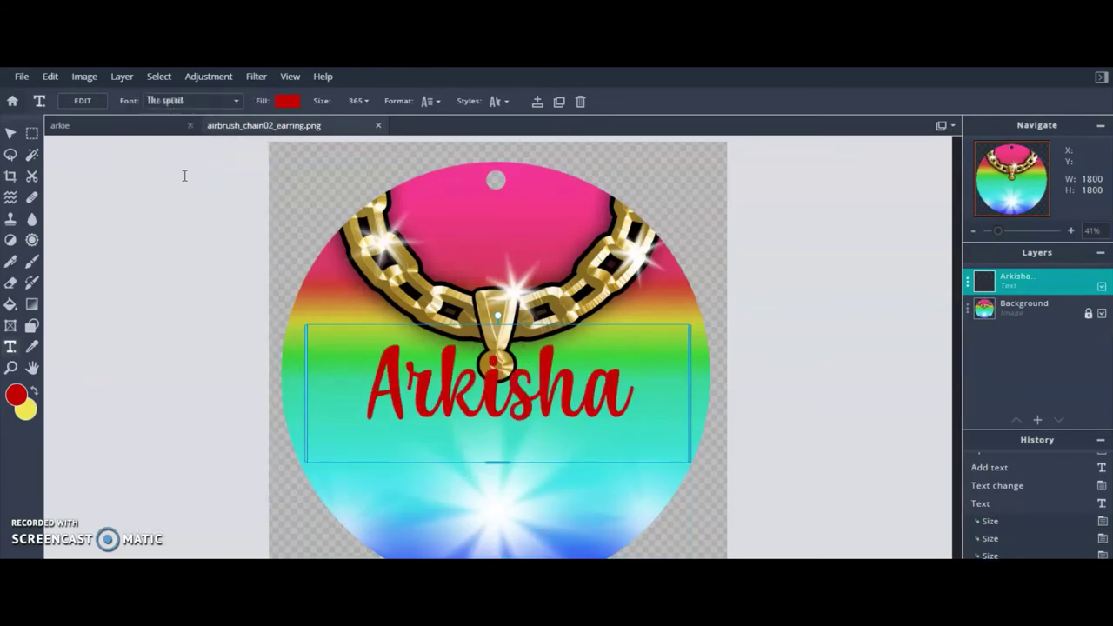
{"action": "left_click", "coordinate": [179, 100]}
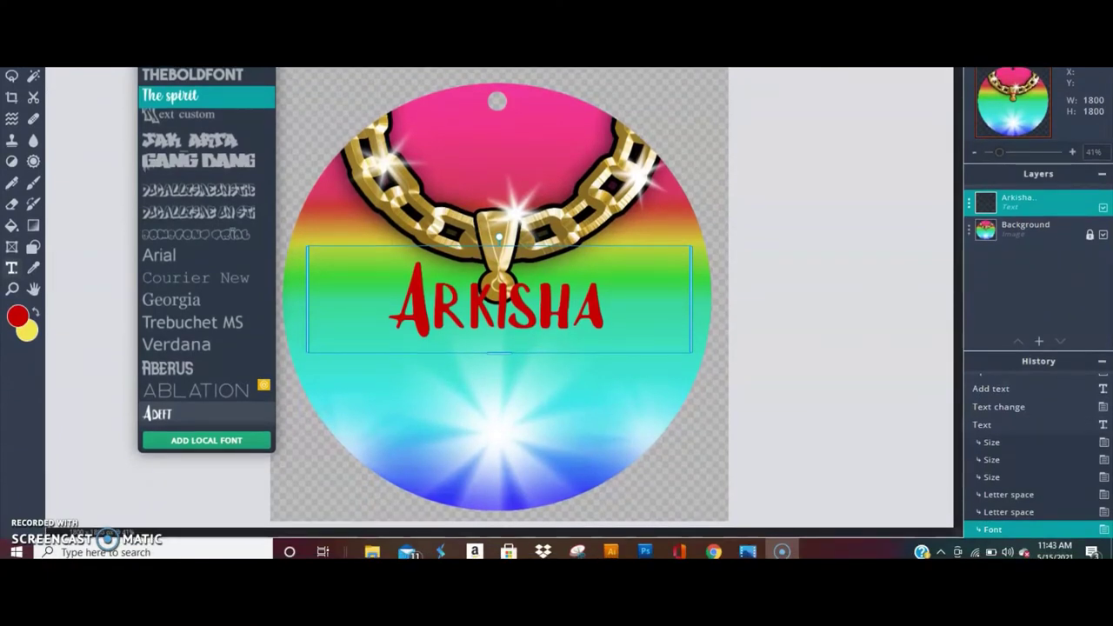
Switch to the Desktop window in File Explorer and open the Windows (C:) drive.
{"action": "left_click", "coordinate": [374, 551]}
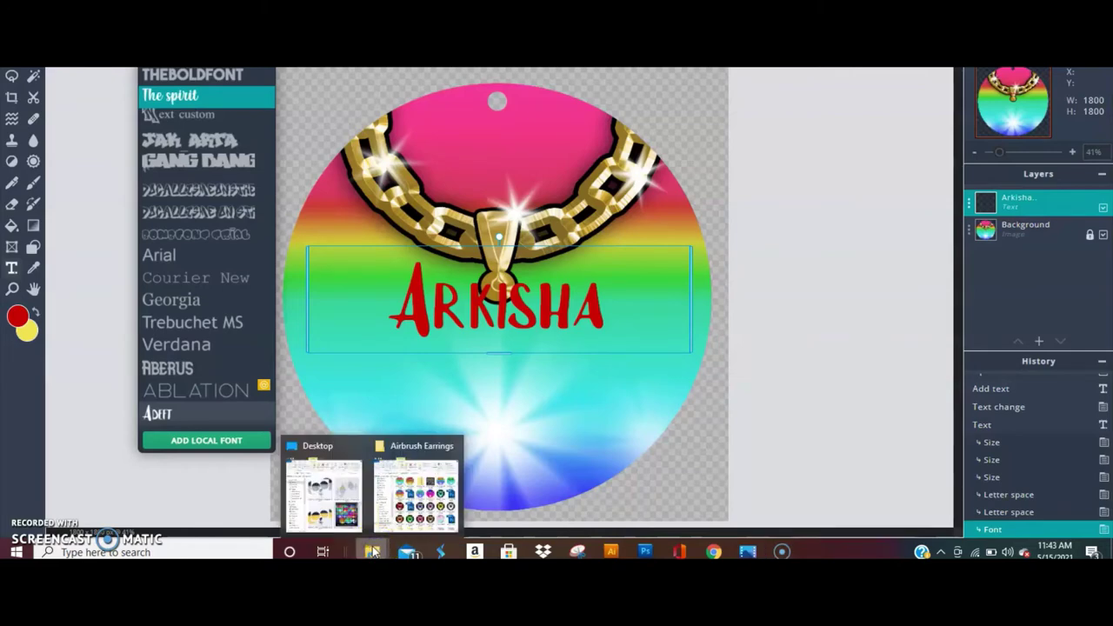
{"action": "mouse_move", "coordinate": [322, 448]}
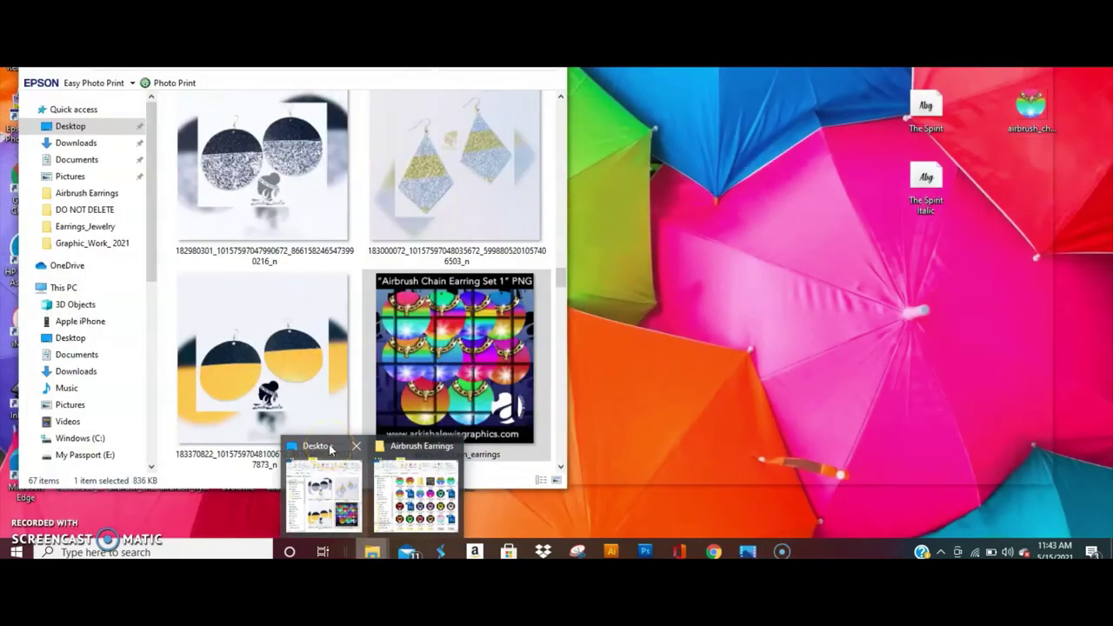
{"action": "left_click", "coordinate": [326, 470]}
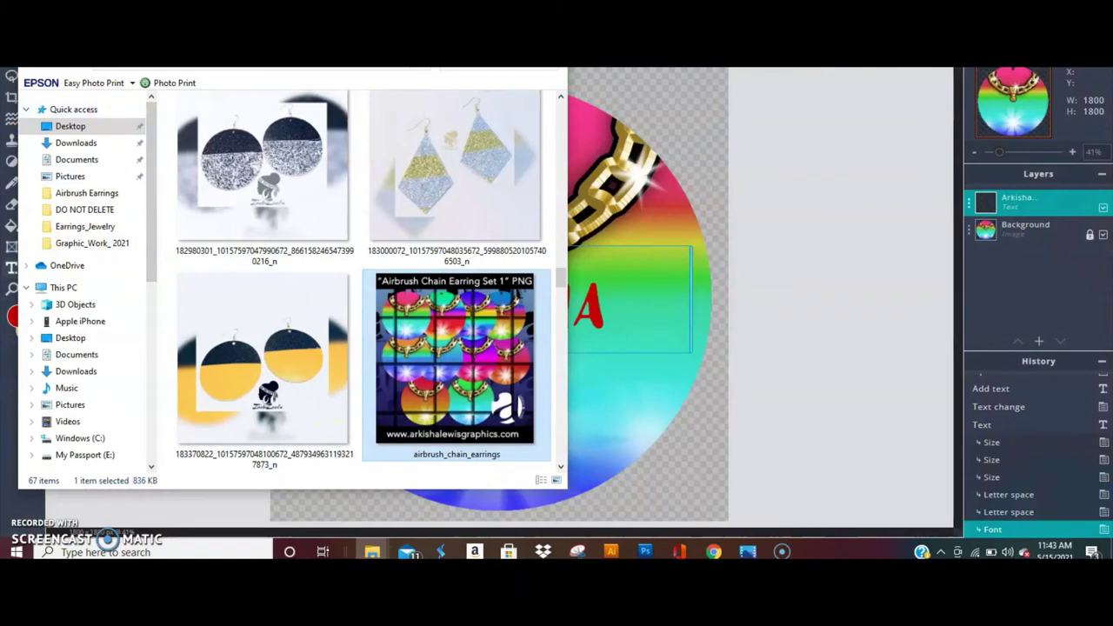
{"action": "left_click_drag", "start_coordinate": [261, 75], "coordinate": [395, 77]}
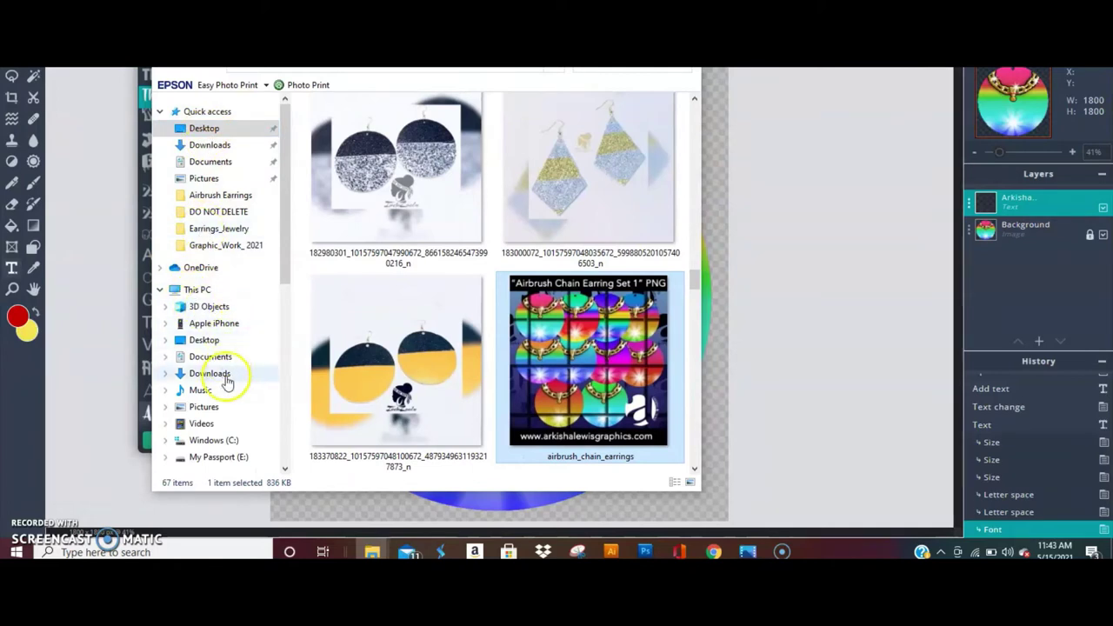
{"action": "left_click_drag", "start_coordinate": [286, 224], "coordinate": [287, 261]}
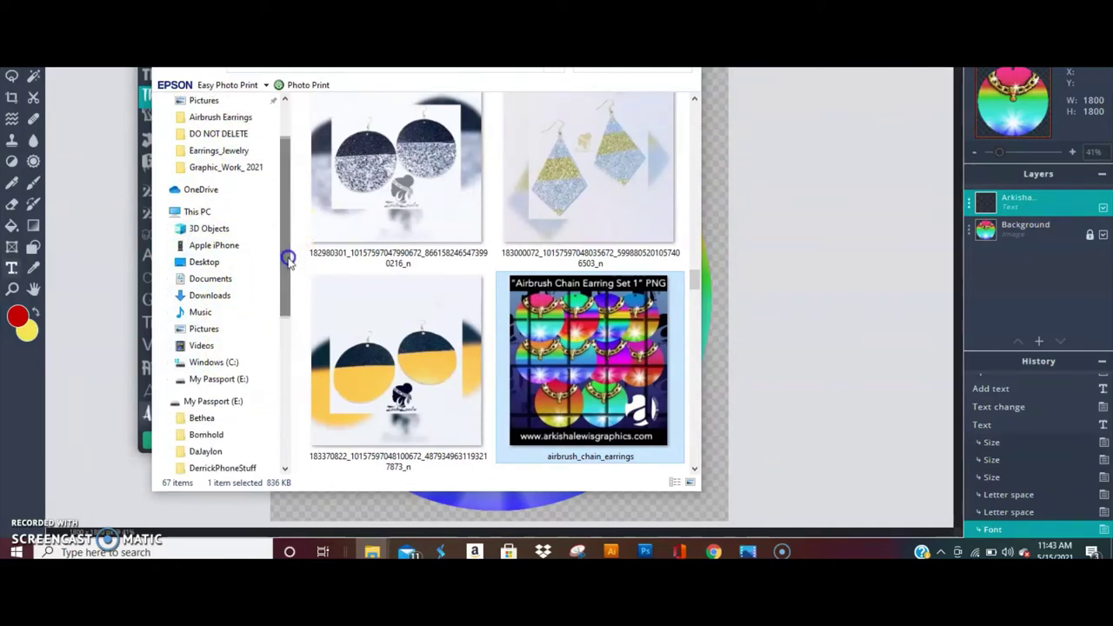
{"action": "left_click", "coordinate": [230, 362]}
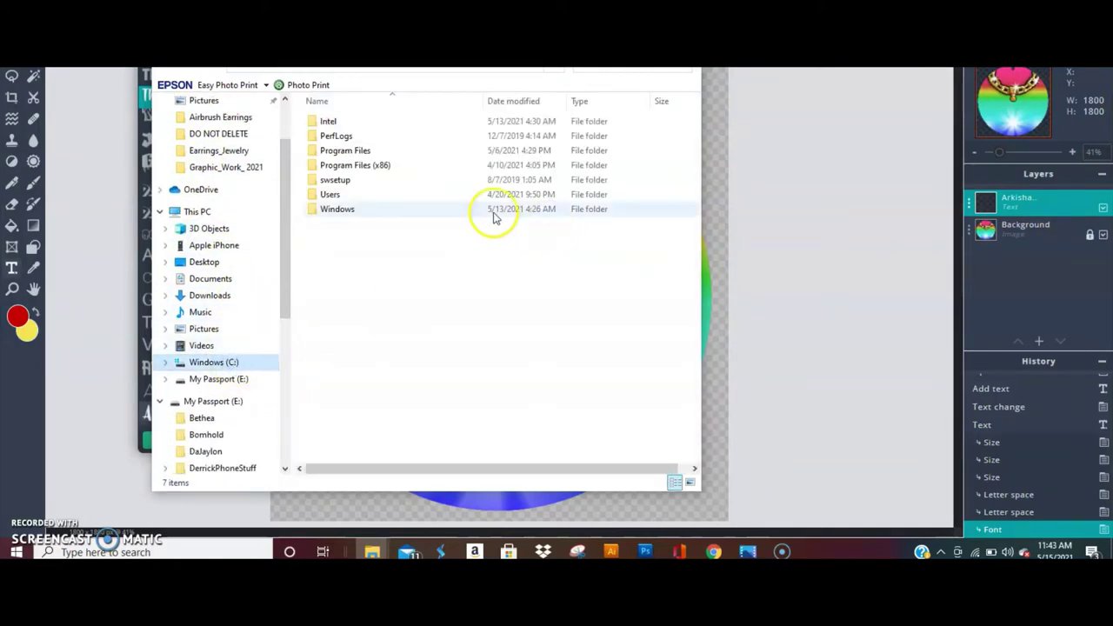
Open the Fonts folder inside the Windows folder and search it for "the spirit".
{"action": "left_click", "coordinate": [339, 216]}
{"action": "double_click", "coordinate": [339, 216]}
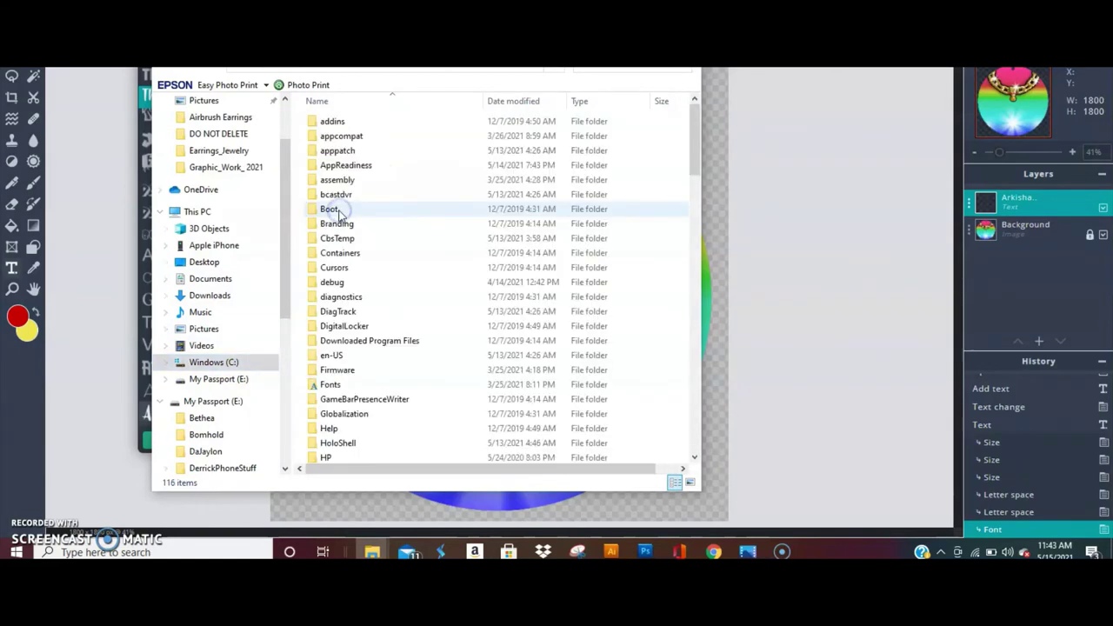
{"action": "left_click", "coordinate": [333, 389]}
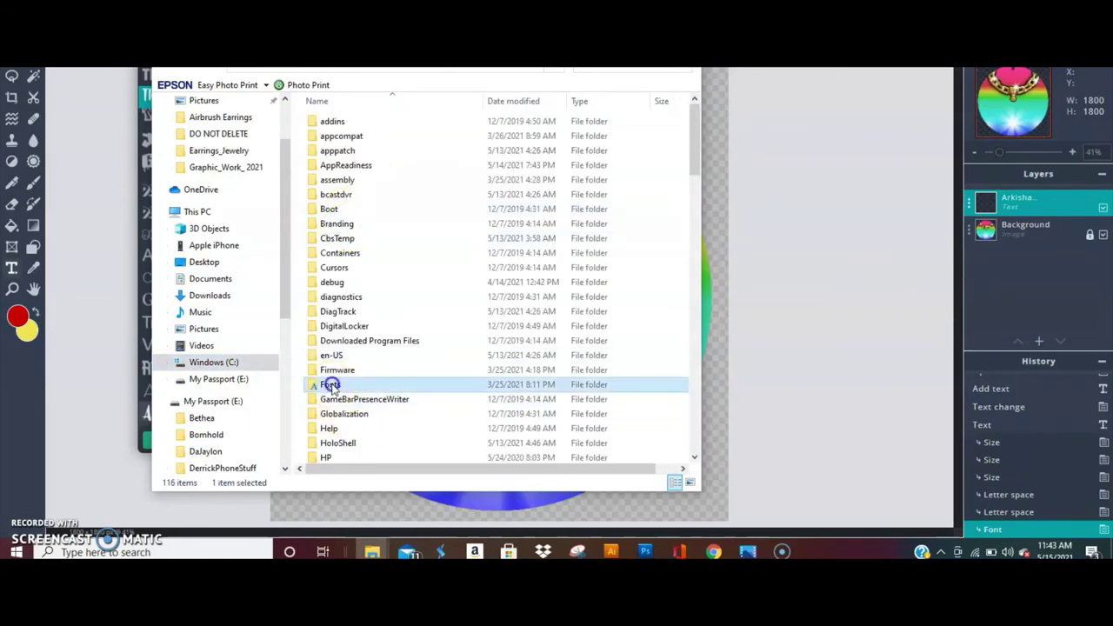
{"action": "double_click", "coordinate": [331, 385]}
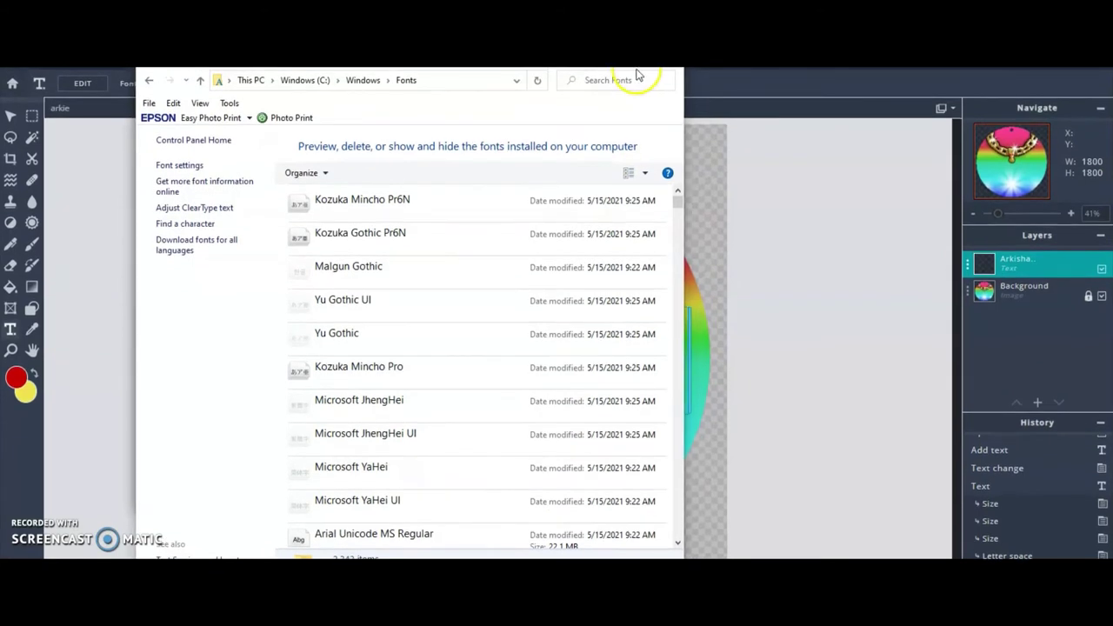
{"action": "left_click", "coordinate": [598, 80]}
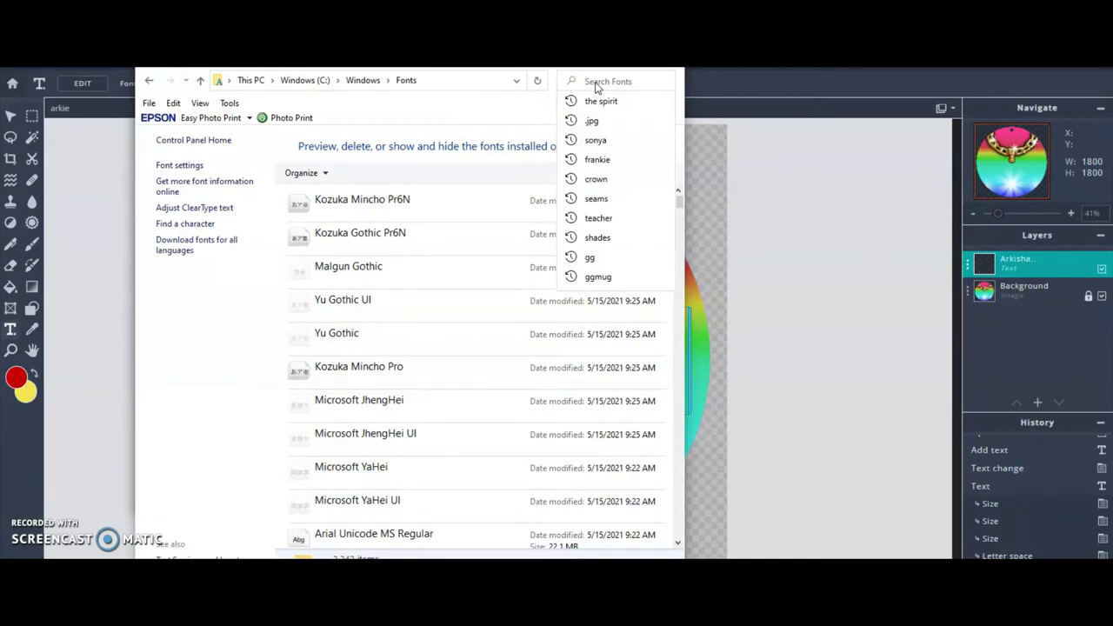
{"action": "left_click", "coordinate": [613, 100]}
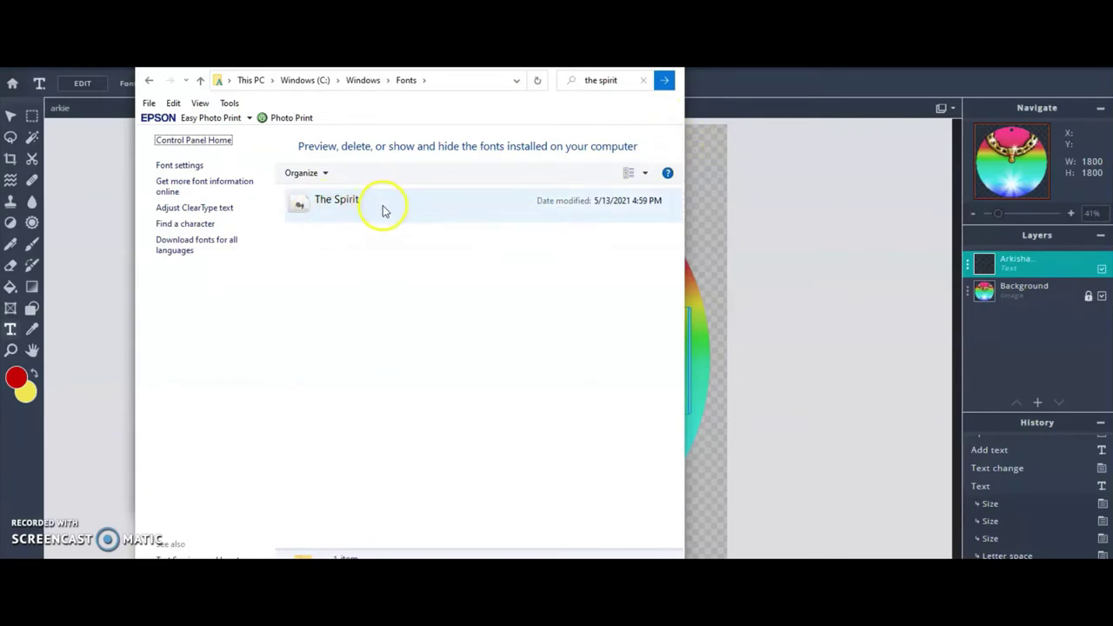
Select The Spirit in the Fonts folder, return to the earring design and look at the file chooser for adding a local font.
{"action": "double_click", "coordinate": [383, 198]}
{"action": "left_click_drag", "start_coordinate": [414, 196], "coordinate": [331, 214]}
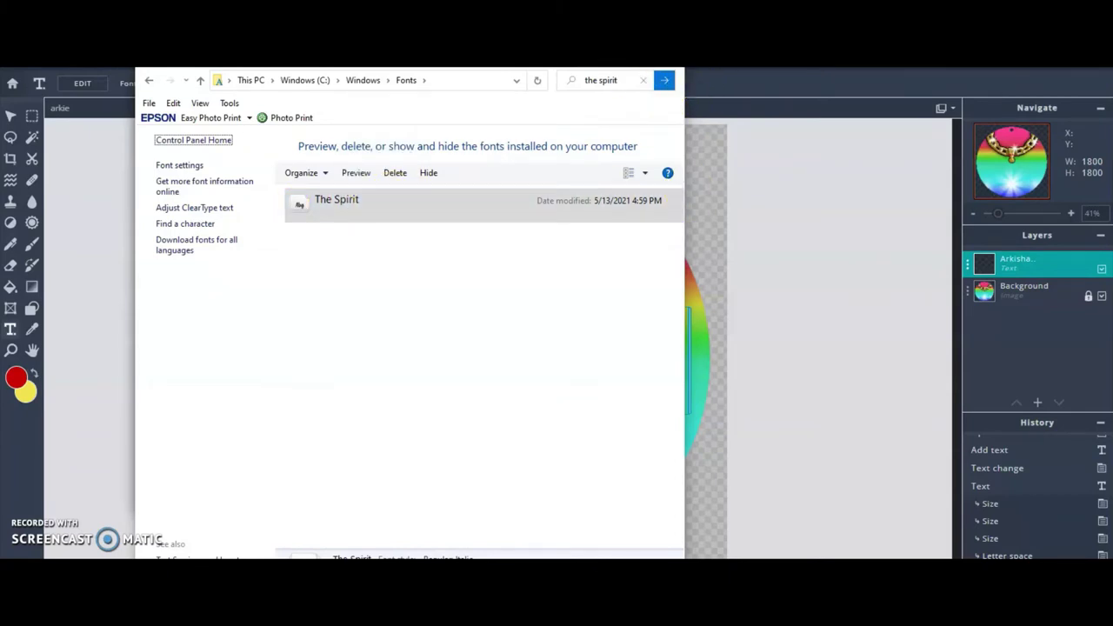
{"action": "left_click", "coordinate": [620, 70]}
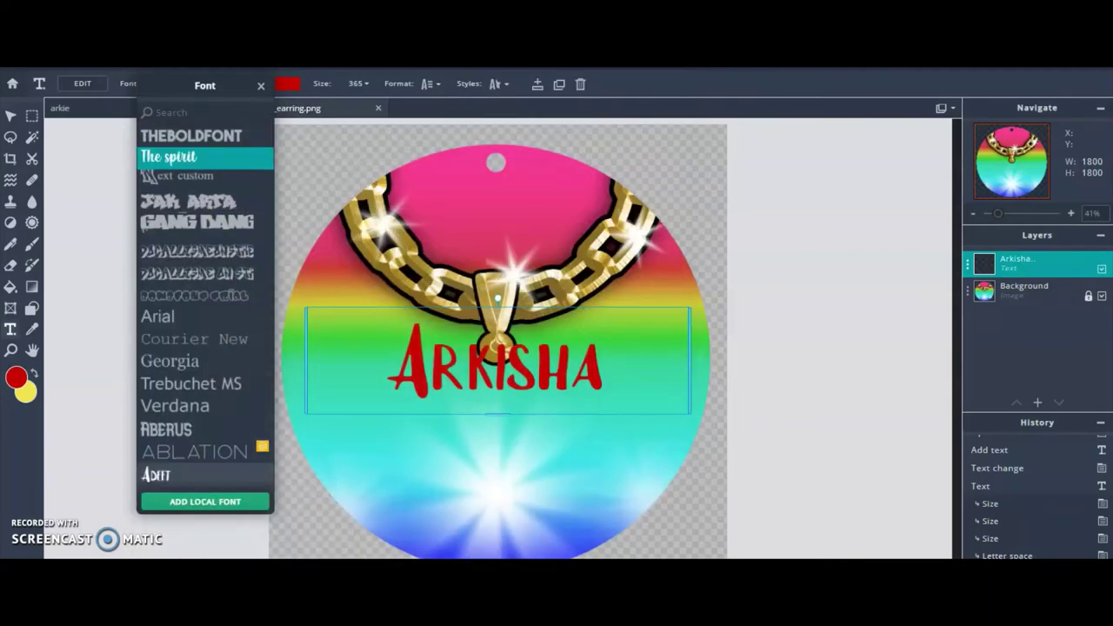
{"action": "left_click", "coordinate": [198, 503]}
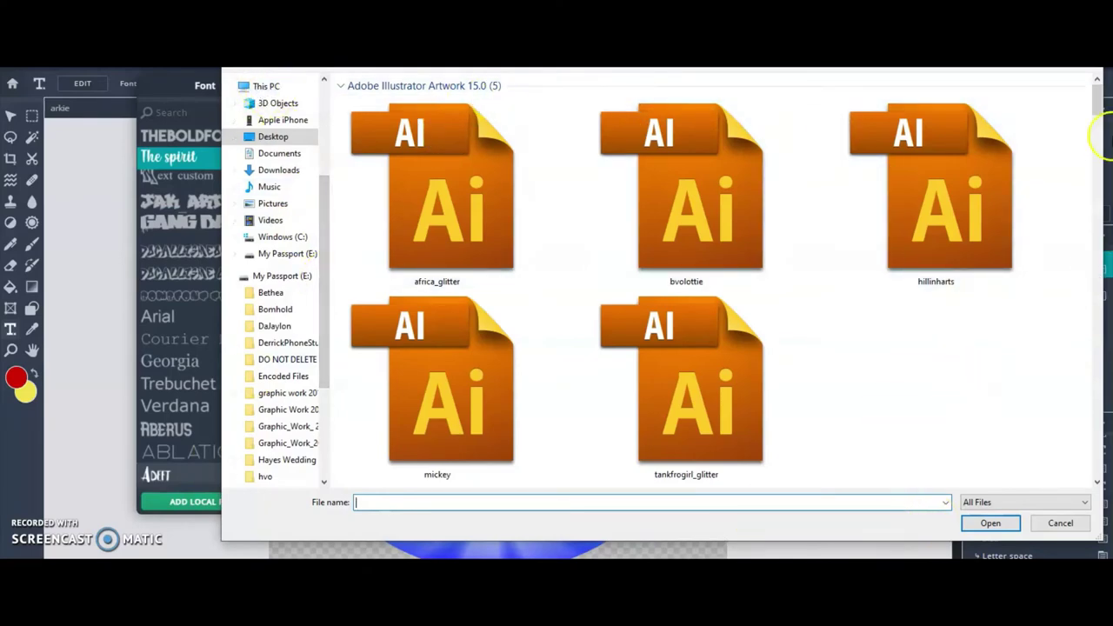
{"action": "key", "text": "Escape"}
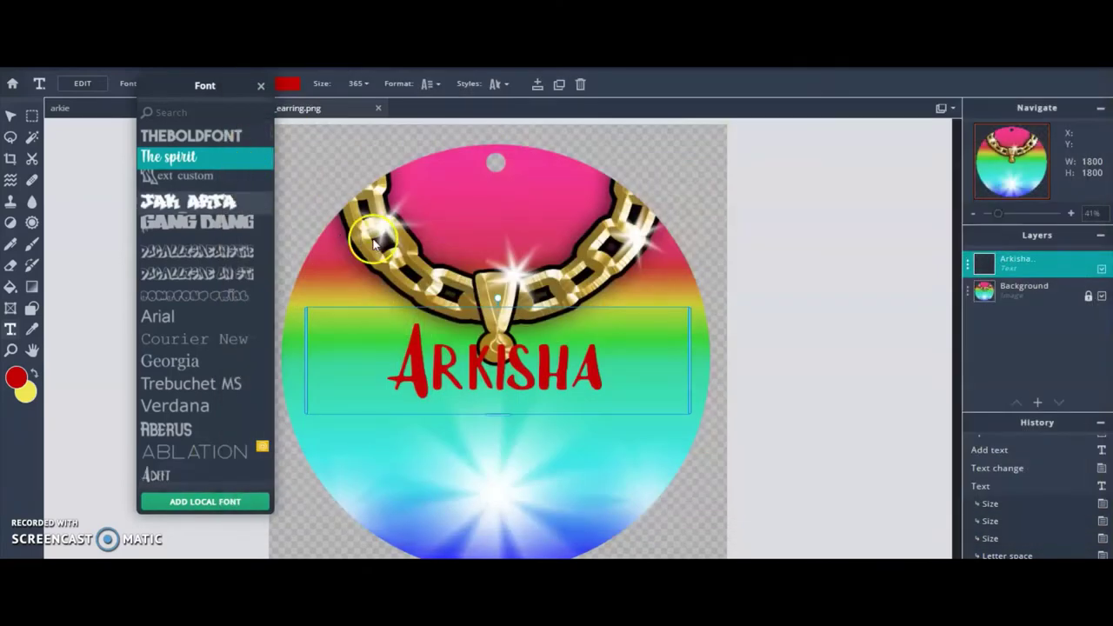
Try out other fonts such as Ablation and Theboldfont on the name text and return it to The spirit.
{"action": "left_click", "coordinate": [194, 452]}
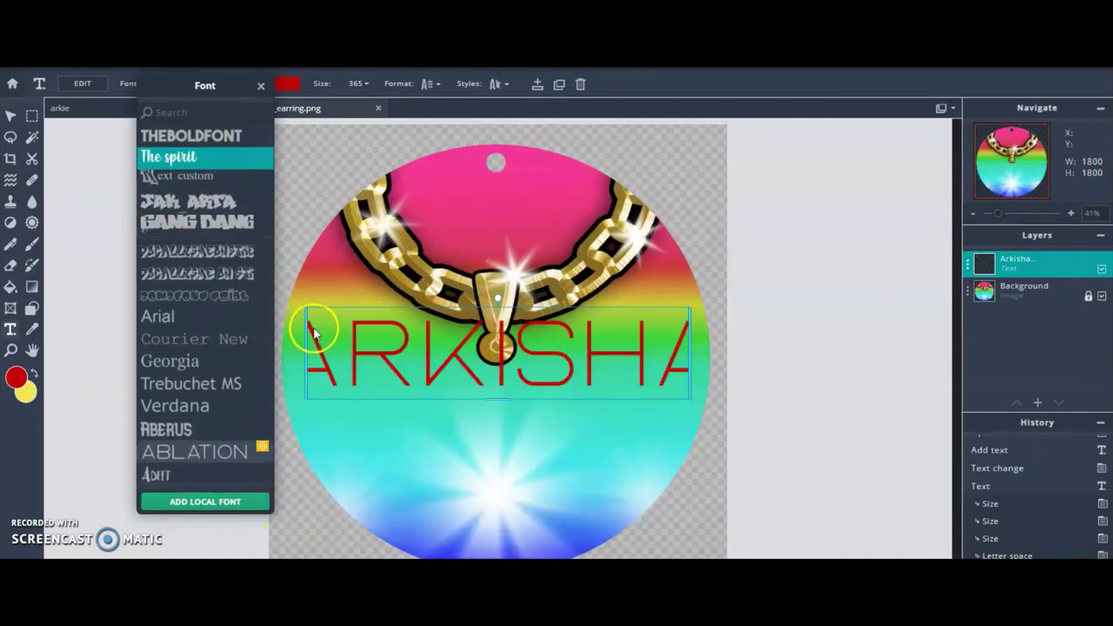
{"action": "left_click", "coordinate": [211, 139]}
{"action": "left_click", "coordinate": [252, 252]}
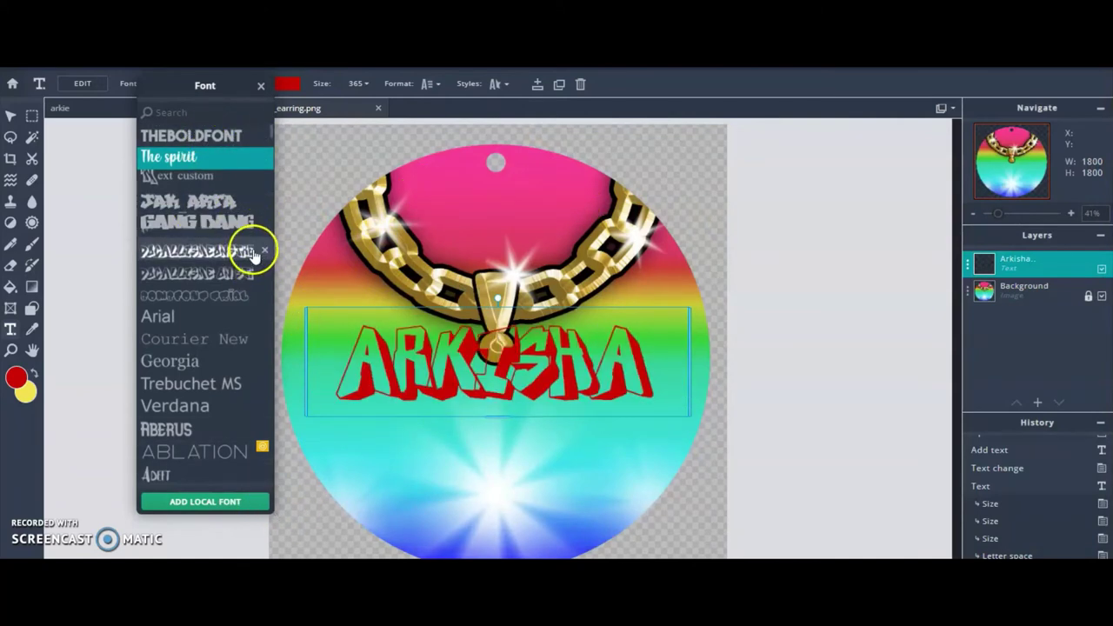
{"action": "left_click", "coordinate": [222, 157]}
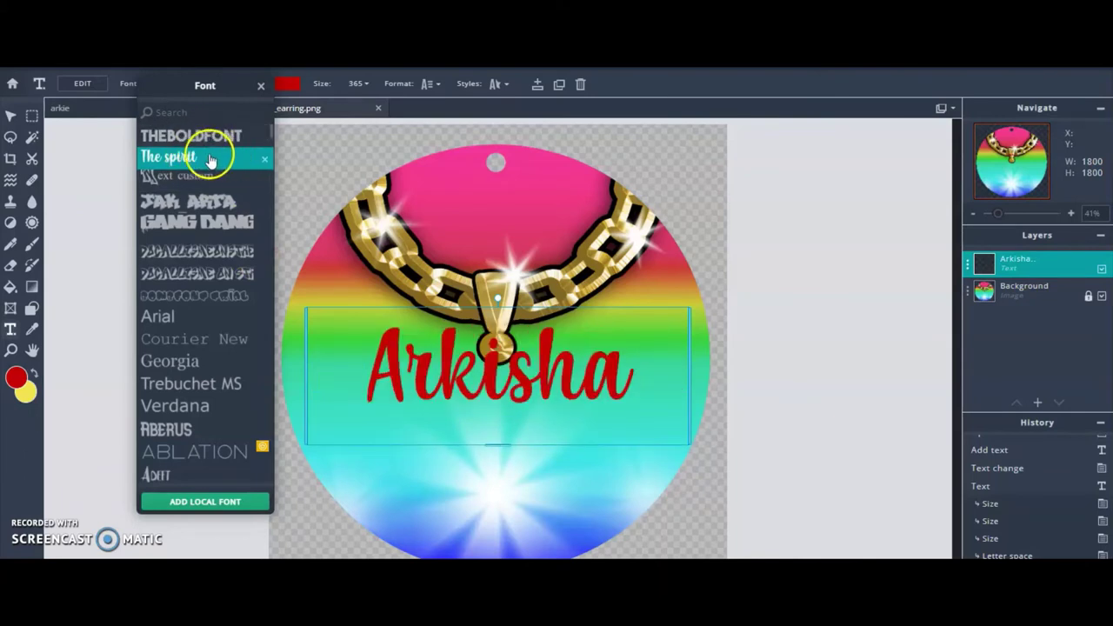
{"action": "left_click", "coordinate": [178, 137]}
{"action": "left_click", "coordinate": [175, 157]}
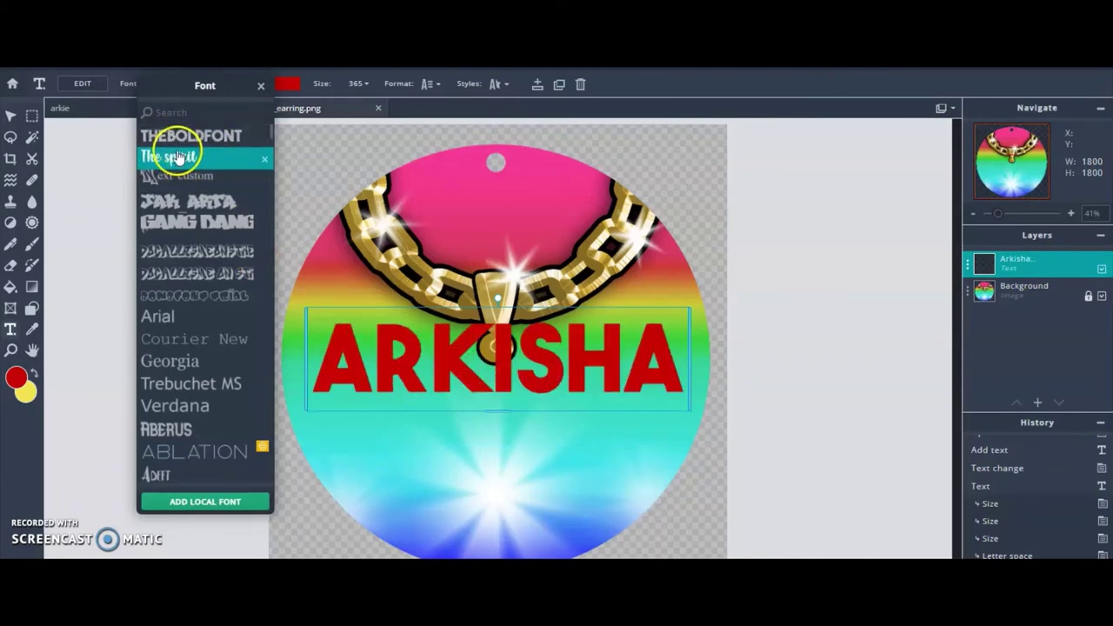
{"action": "left_click", "coordinate": [178, 156]}
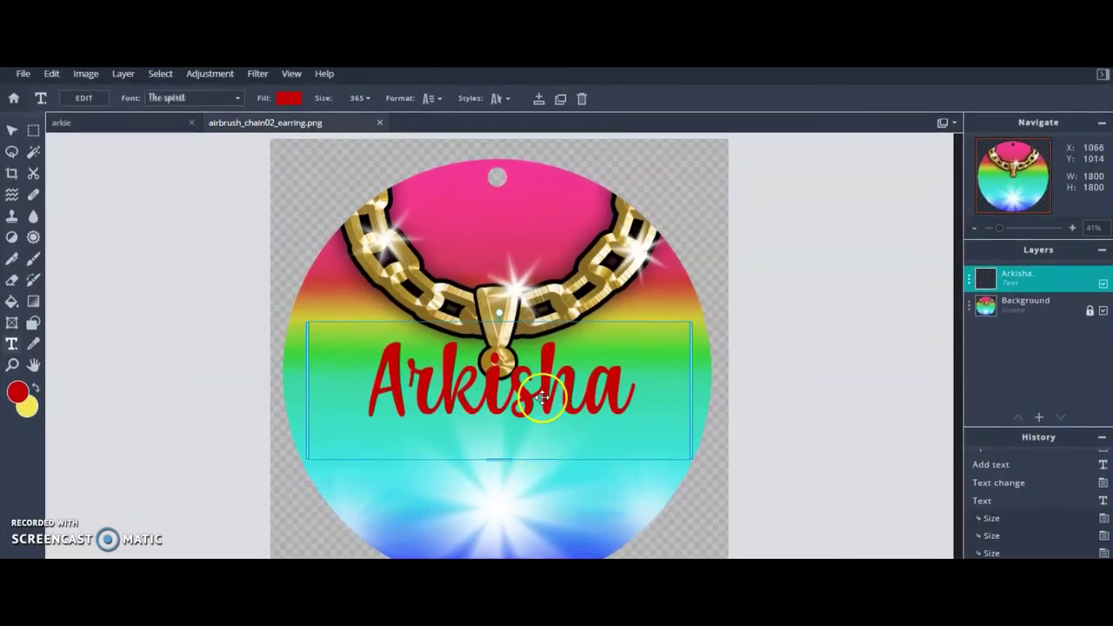
Nudge the name text slightly upward and rasterize its layer.
{"action": "left_click_drag", "start_coordinate": [541, 398], "coordinate": [546, 389]}
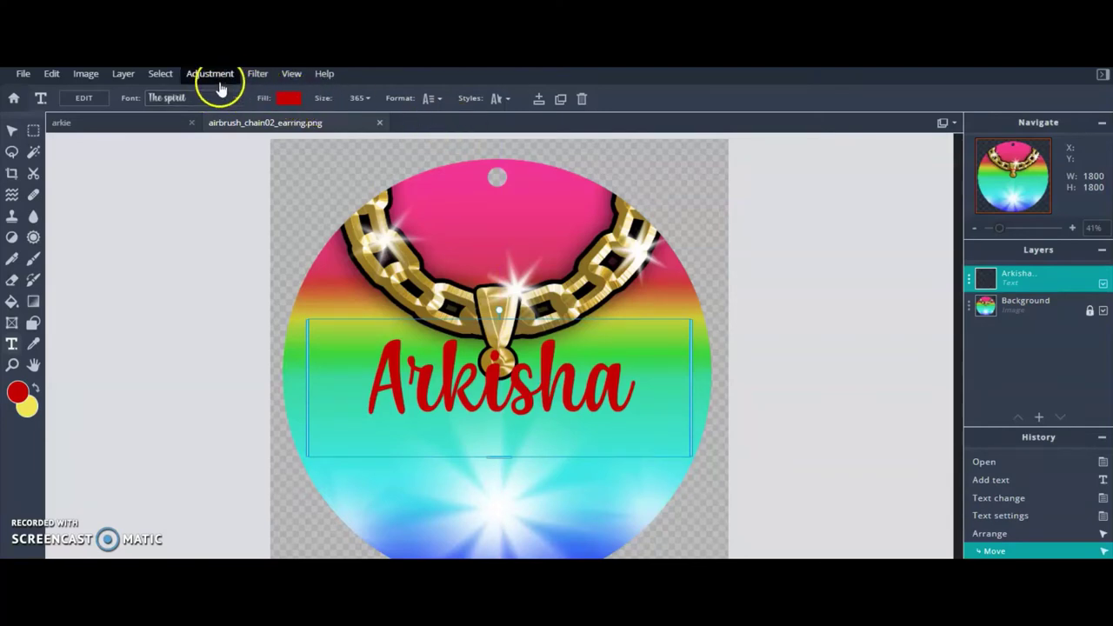
{"action": "left_click", "coordinate": [165, 78]}
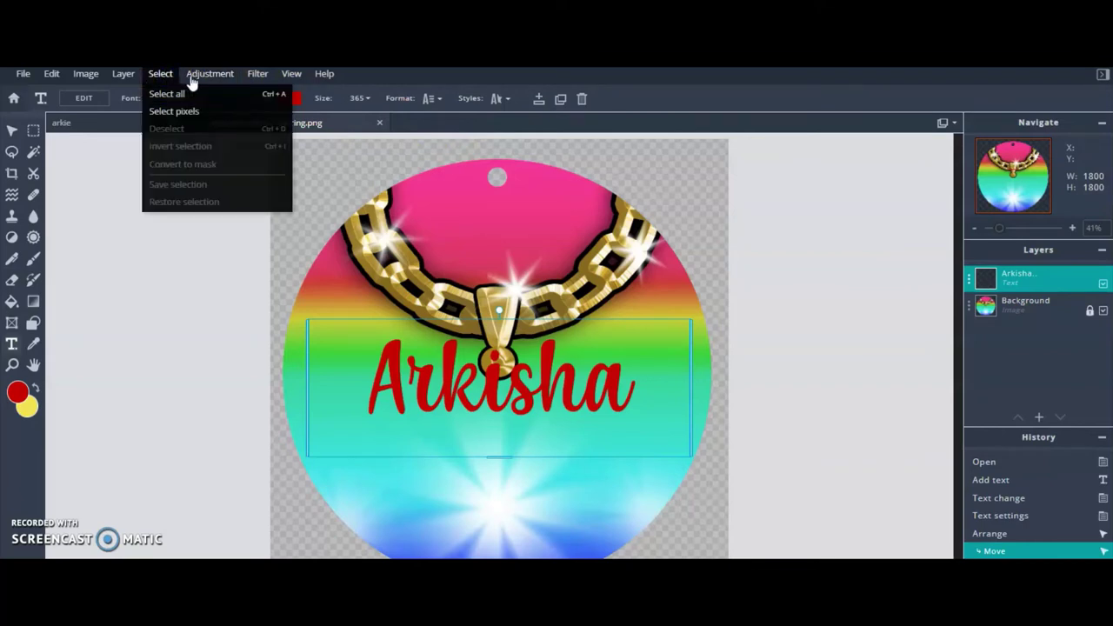
{"action": "left_click", "coordinate": [272, 82]}
{"action": "mouse_move", "coordinate": [164, 82]}
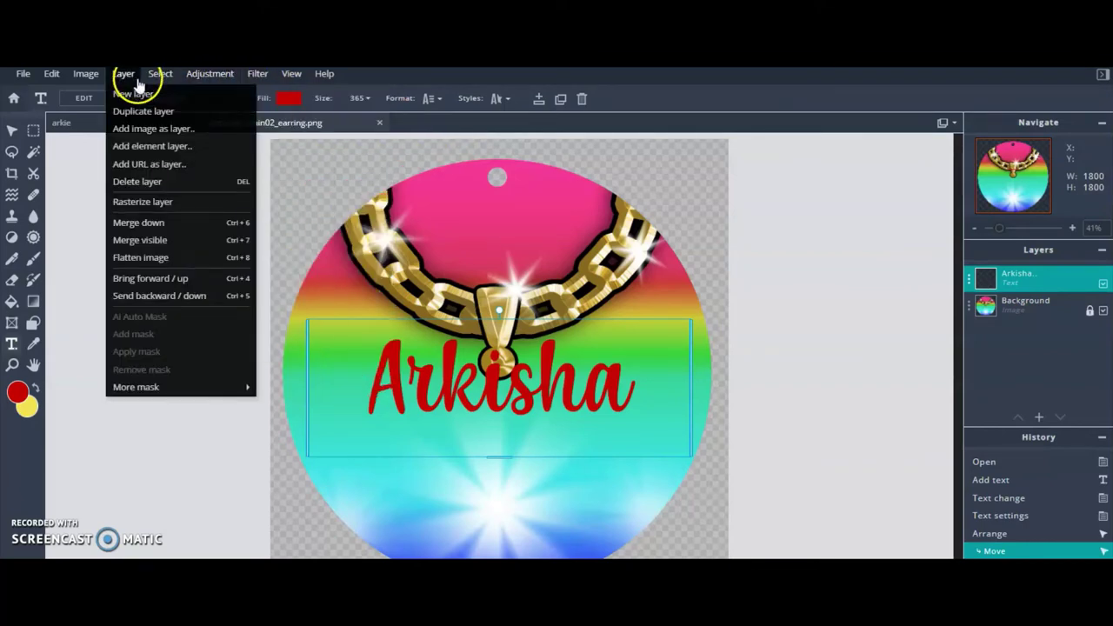
{"action": "left_click", "coordinate": [131, 202]}
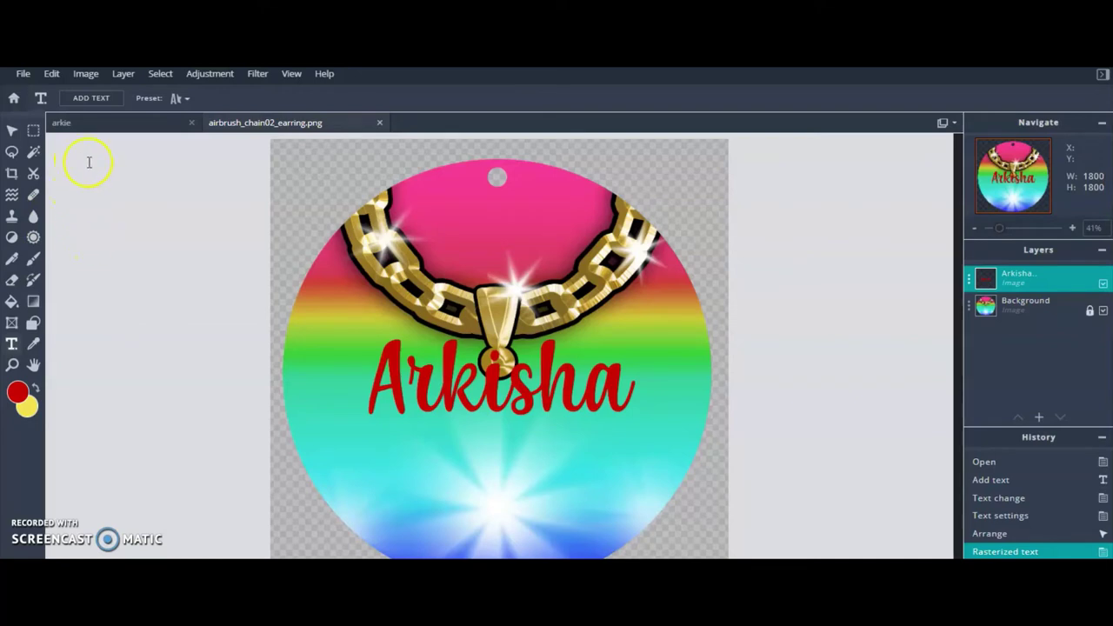
Move the rasterized name up and slightly to the left with the Arrange tool.
{"action": "left_click", "coordinate": [13, 130]}
{"action": "mouse_move", "coordinate": [466, 376]}
{"action": "left_mouse_down"}
{"action": "mouse_move", "coordinate": [437, 367]}
{"action": "mouse_move", "coordinate": [457, 358]}
{"action": "left_mouse_up"}
{"action": "left_click", "coordinate": [299, 363]}
{"action": "left_click", "coordinate": [433, 358]}
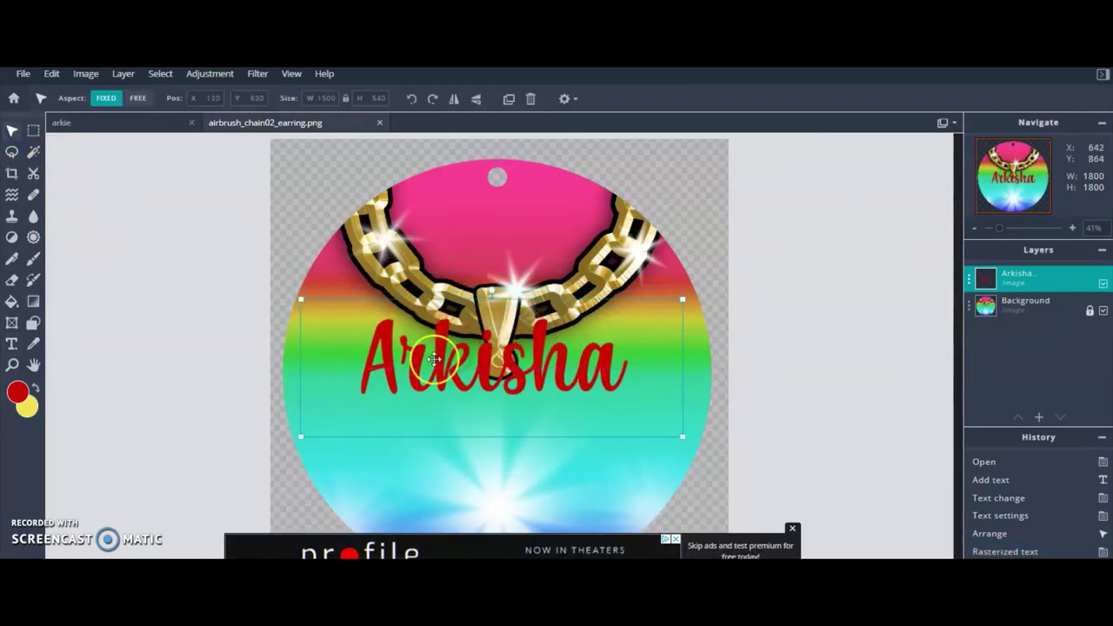
Cut the name with a rectangular selection about 1124 × 462 px, paste it as a new layer and delete the emptied name layer.
{"action": "left_click", "coordinate": [33, 131]}
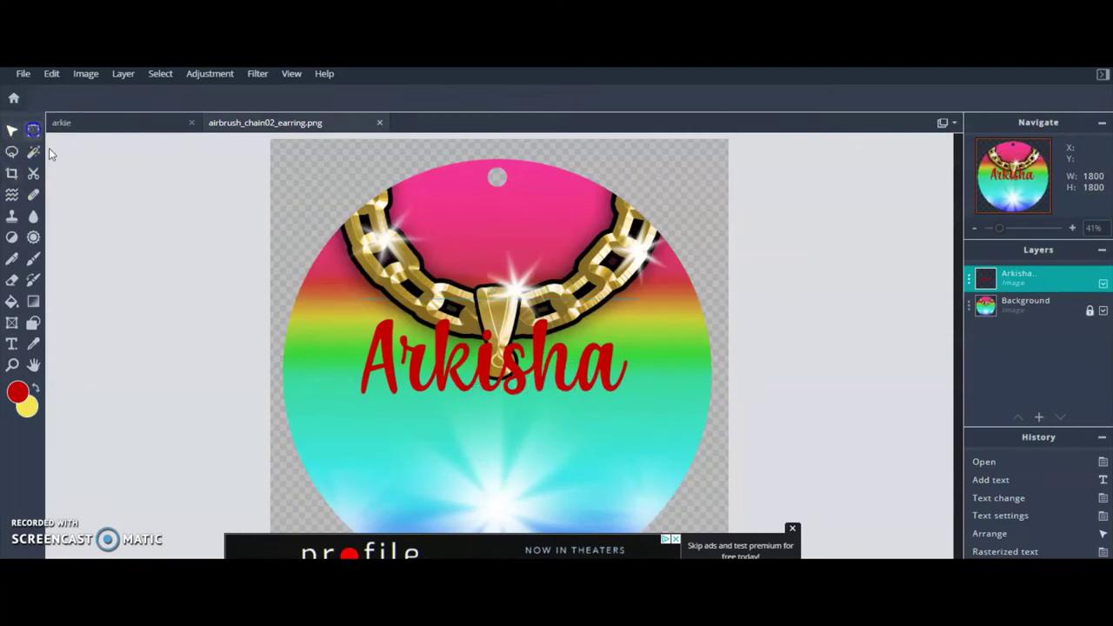
{"action": "left_click_drag", "start_coordinate": [357, 311], "coordinate": [644, 428]}
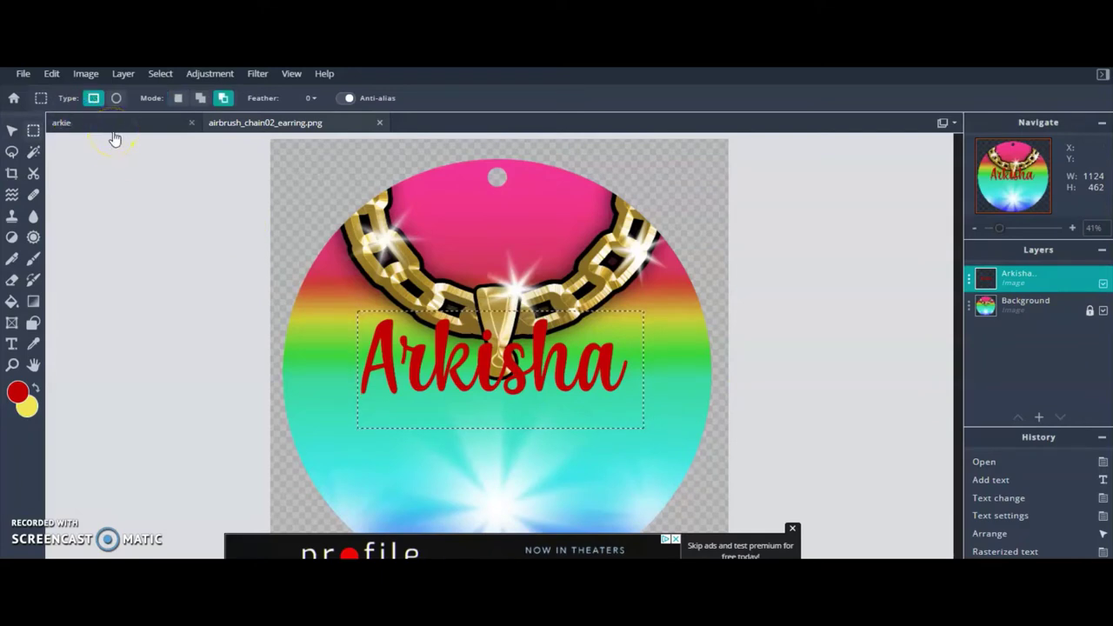
{"action": "left_click", "coordinate": [51, 73]}
{"action": "left_click", "coordinate": [60, 132]}
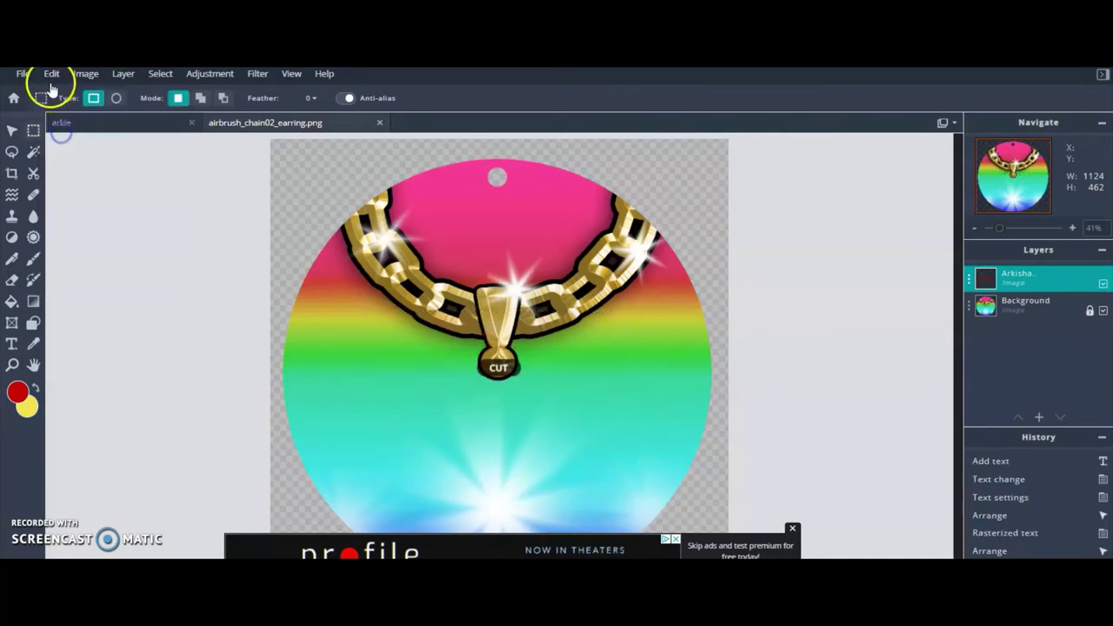
{"action": "left_click", "coordinate": [51, 74]}
{"action": "left_click", "coordinate": [80, 183]}
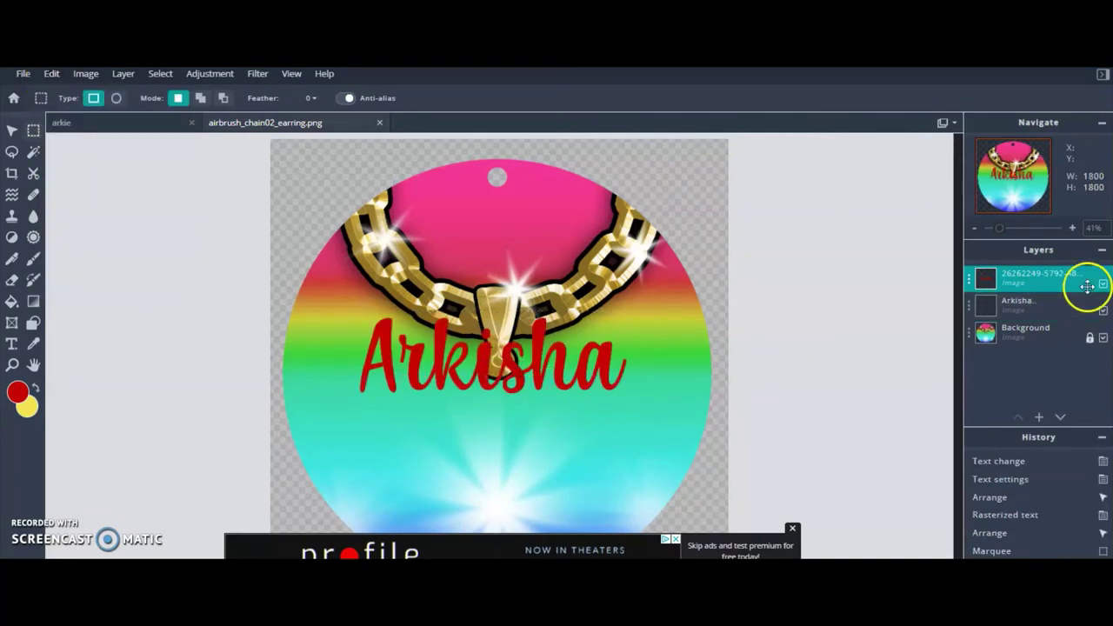
{"action": "left_click", "coordinate": [1048, 301]}
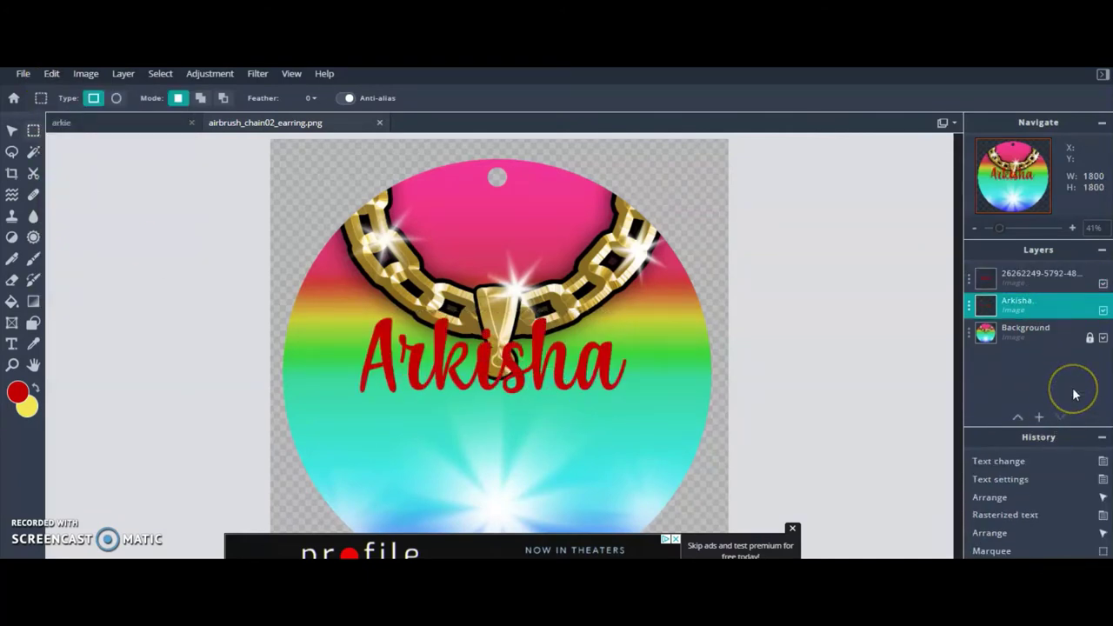
{"action": "key", "text": "ctrl+x"}
Move the pasted name down below the chain, centered on the earring at about X 338, Y 777.
{"action": "left_click", "coordinate": [12, 130]}
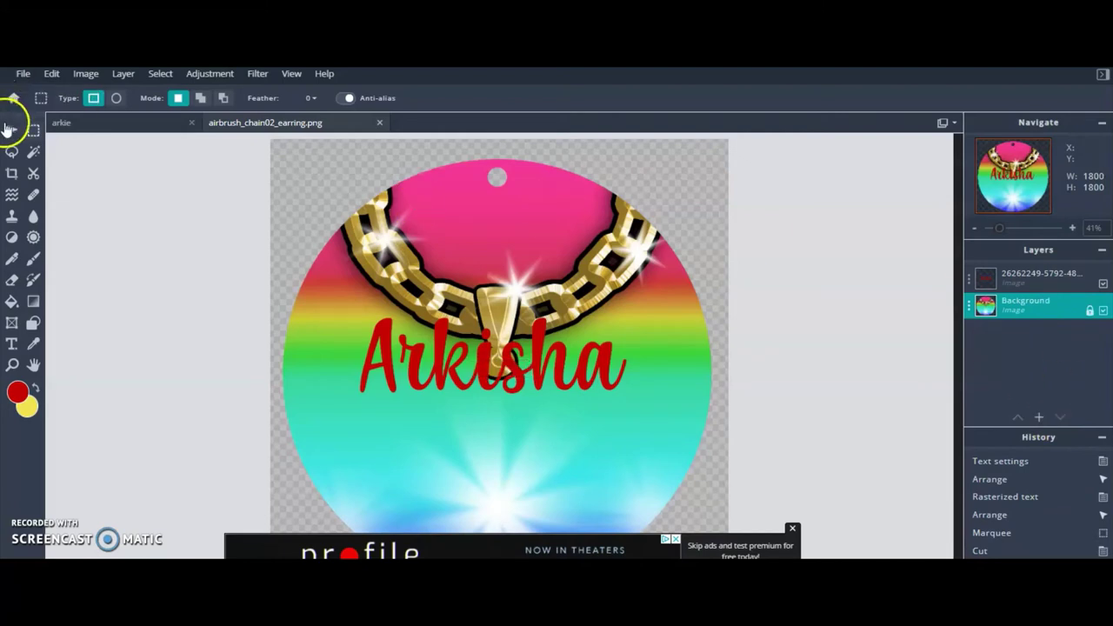
{"action": "left_click_drag", "start_coordinate": [520, 358], "coordinate": [522, 387]}
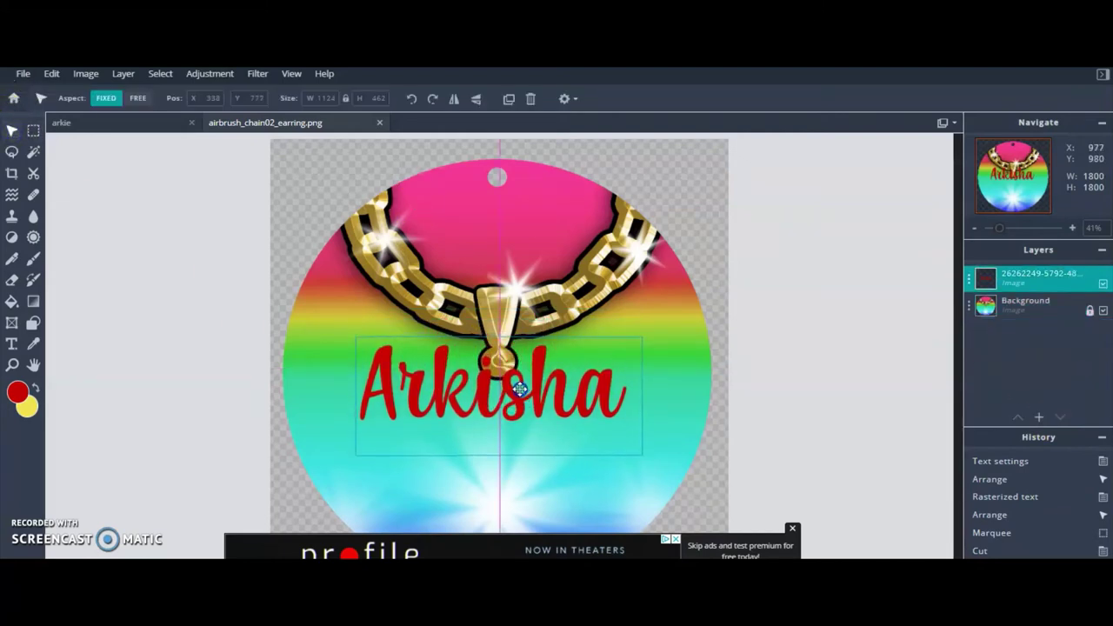
{"action": "key", "text": "ctrl+v"}
{"action": "left_click", "coordinate": [507, 363]}
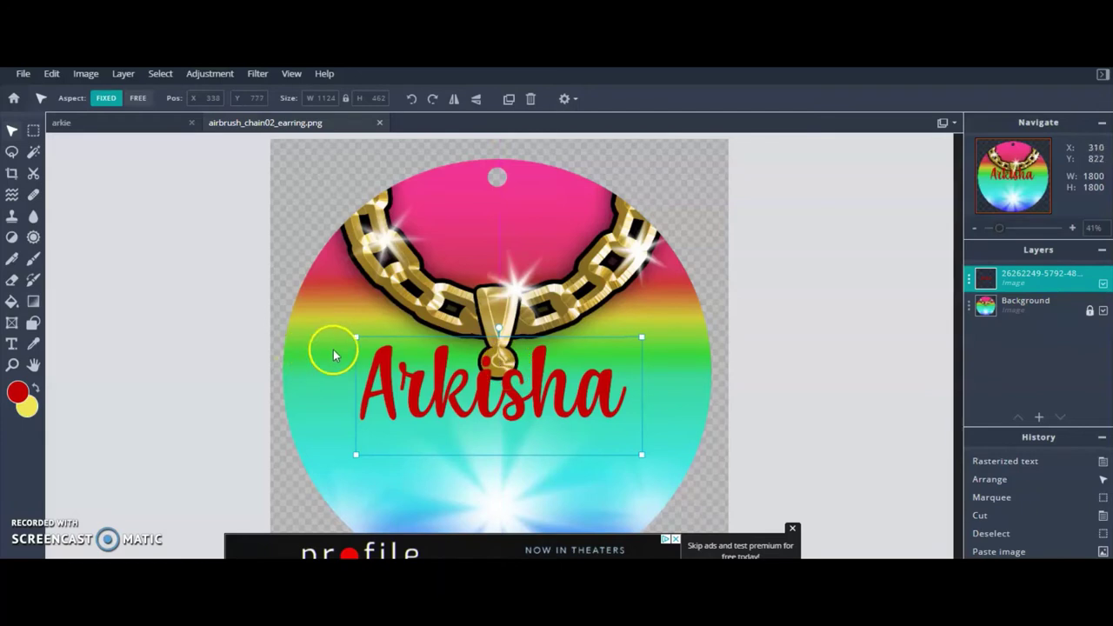
Enlarge the name proportionally to about 1528 × 628 px and position it across the earring at about X 153, Y 700.
{"action": "left_click_drag", "start_coordinate": [356, 336], "coordinate": [303, 314]}
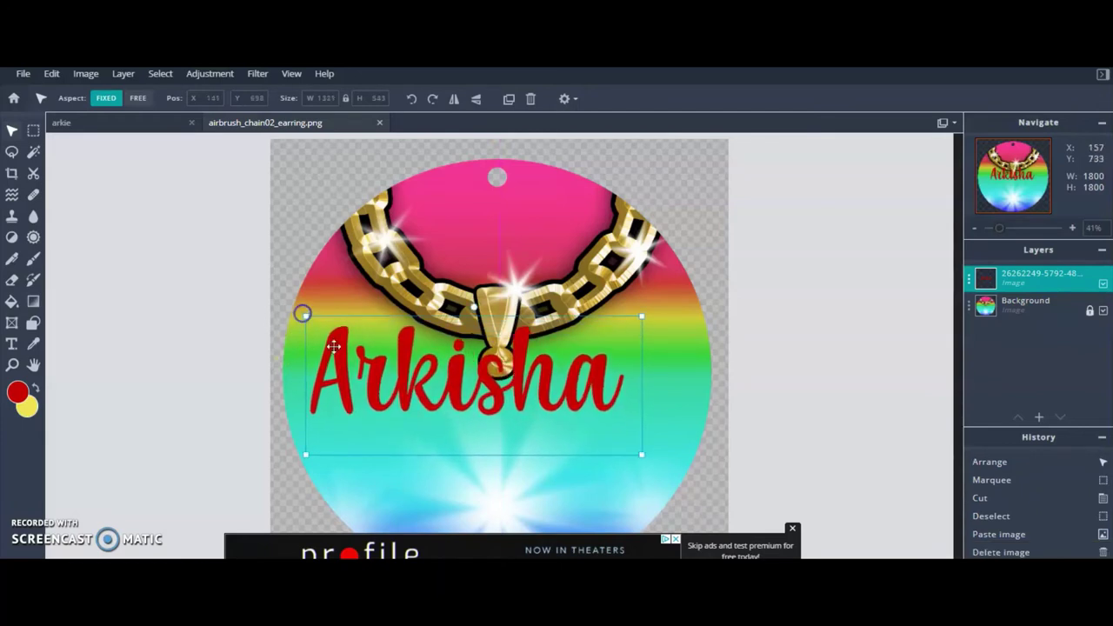
{"action": "left_click_drag", "start_coordinate": [642, 317], "coordinate": [661, 311]}
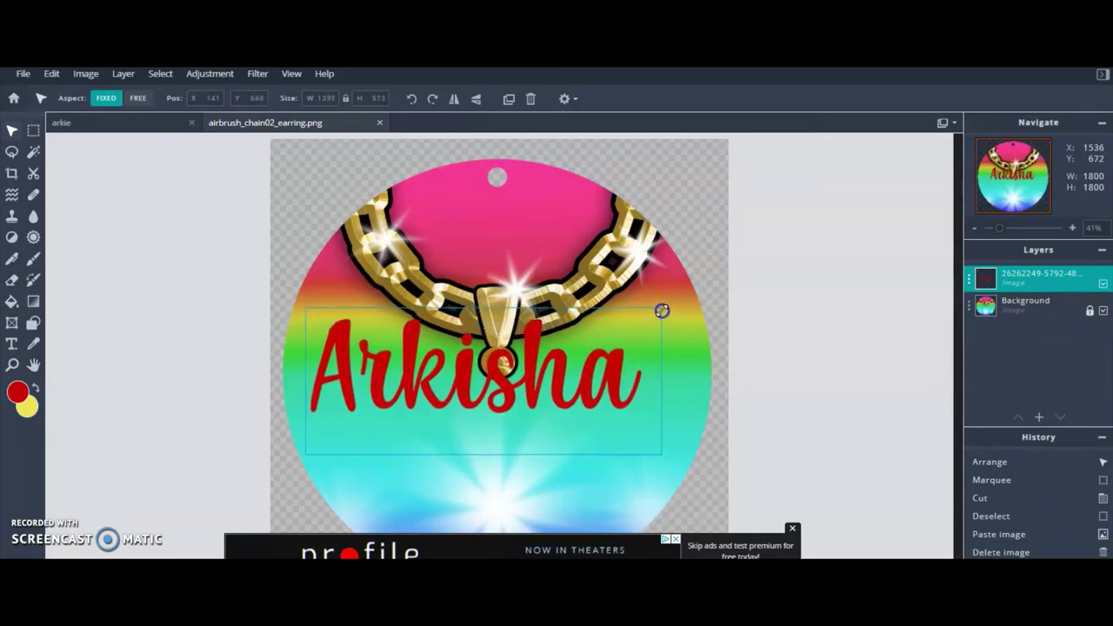
{"action": "left_click_drag", "start_coordinate": [546, 367], "coordinate": [565, 372]}
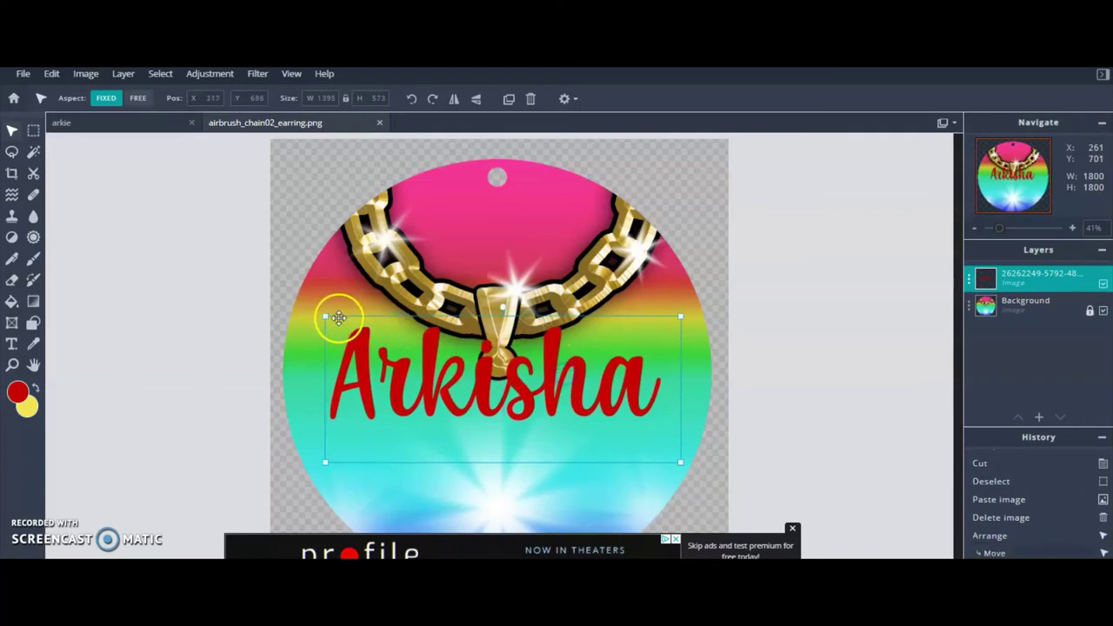
{"action": "left_click_drag", "start_coordinate": [325, 313], "coordinate": [296, 306]}
{"action": "left_click_drag", "start_coordinate": [522, 398], "coordinate": [533, 401]}
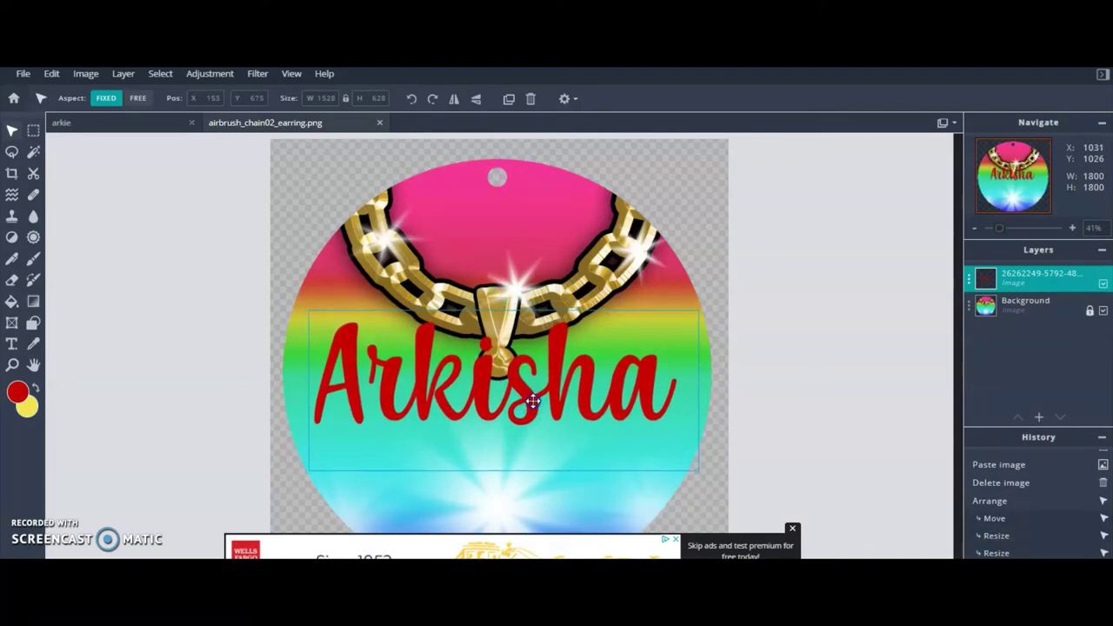
{"action": "left_click_drag", "start_coordinate": [533, 401], "coordinate": [533, 407]}
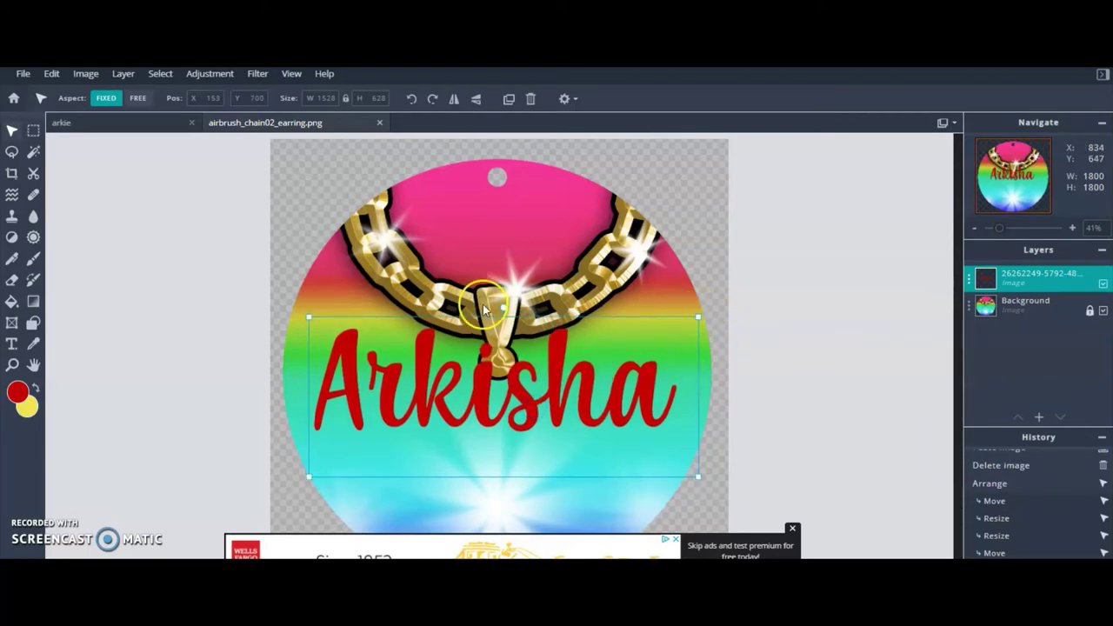
Rotate the name slightly counterclockwise and shift it to about X 148, Y 705.
{"action": "mouse_move", "coordinate": [506, 306]}
{"action": "left_mouse_down"}
{"action": "mouse_move", "coordinate": [485, 304]}
{"action": "mouse_move", "coordinate": [506, 314]}
{"action": "left_mouse_up"}
{"action": "left_click", "coordinate": [544, 379]}
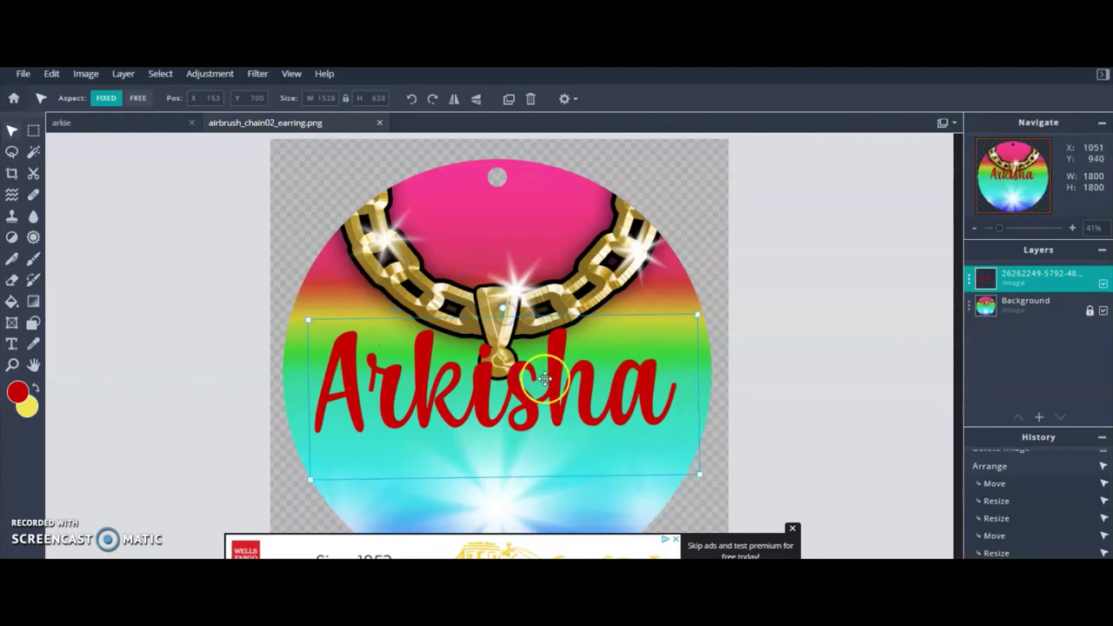
{"action": "left_click", "coordinate": [503, 312]}
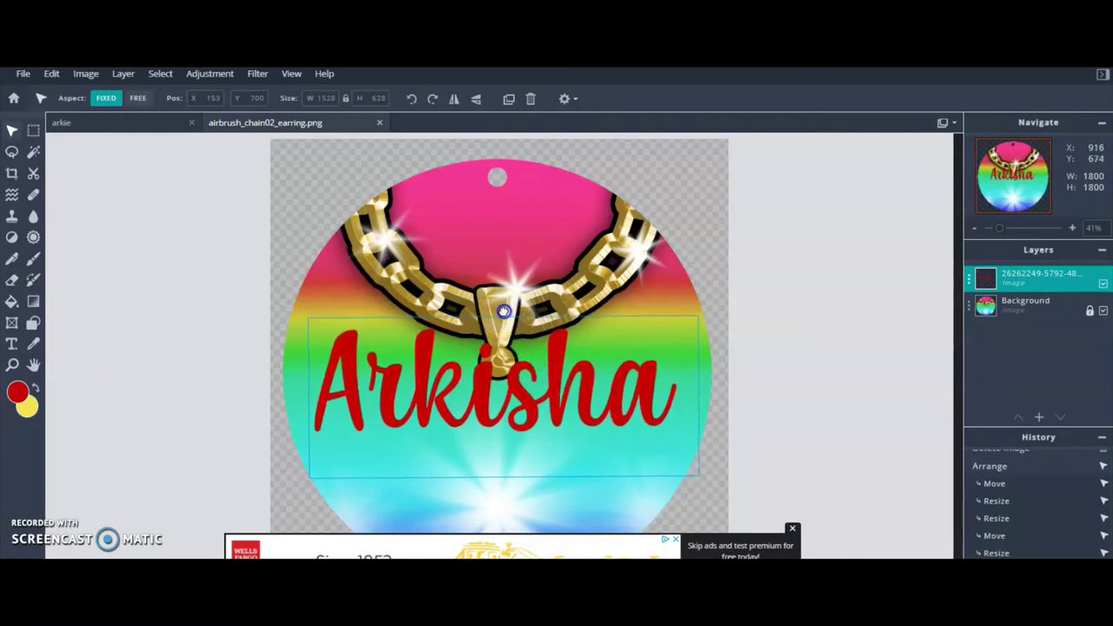
{"action": "left_click_drag", "start_coordinate": [503, 312], "coordinate": [502, 314]}
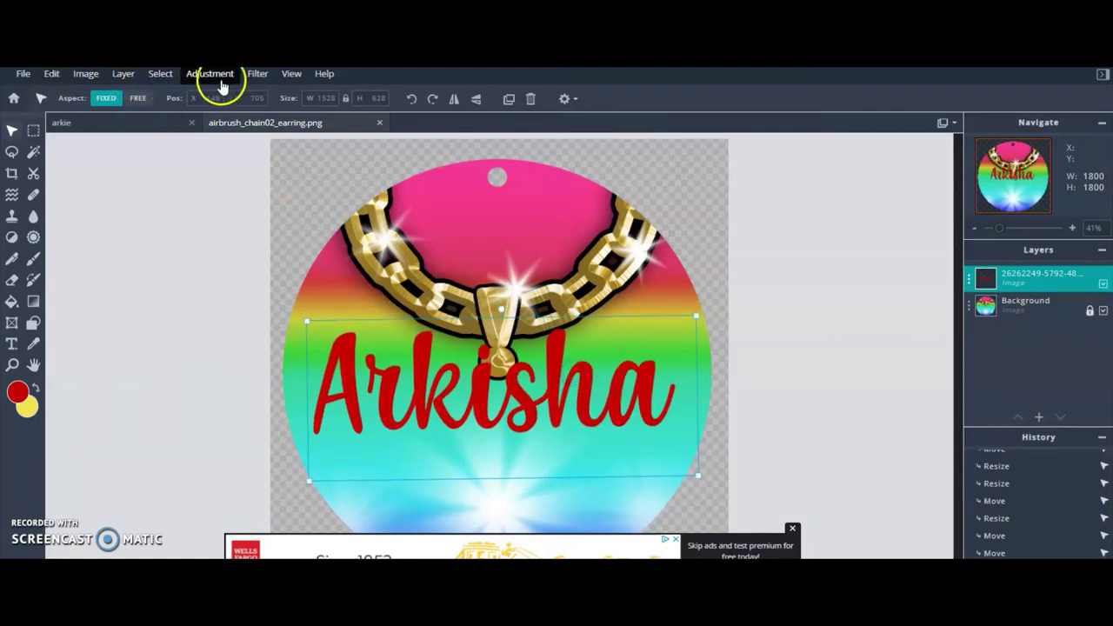
Duplicate the name layer twice to have three stacked copies above the background.
{"action": "left_click", "coordinate": [84, 75]}
{"action": "mouse_move", "coordinate": [121, 77]}
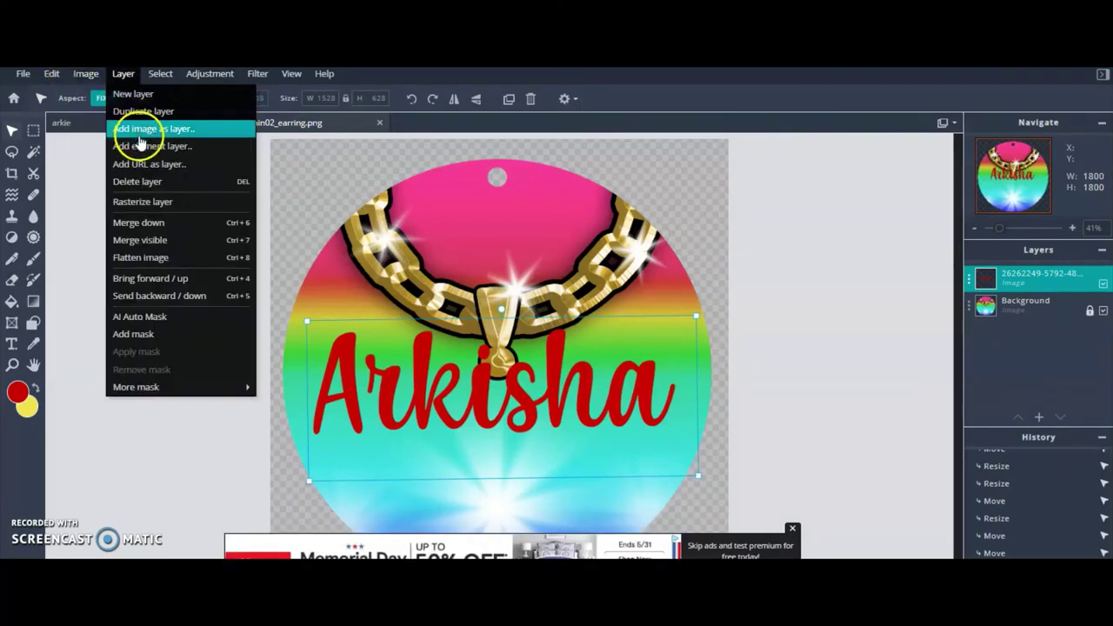
{"action": "left_click", "coordinate": [137, 111]}
{"action": "left_click", "coordinate": [121, 76]}
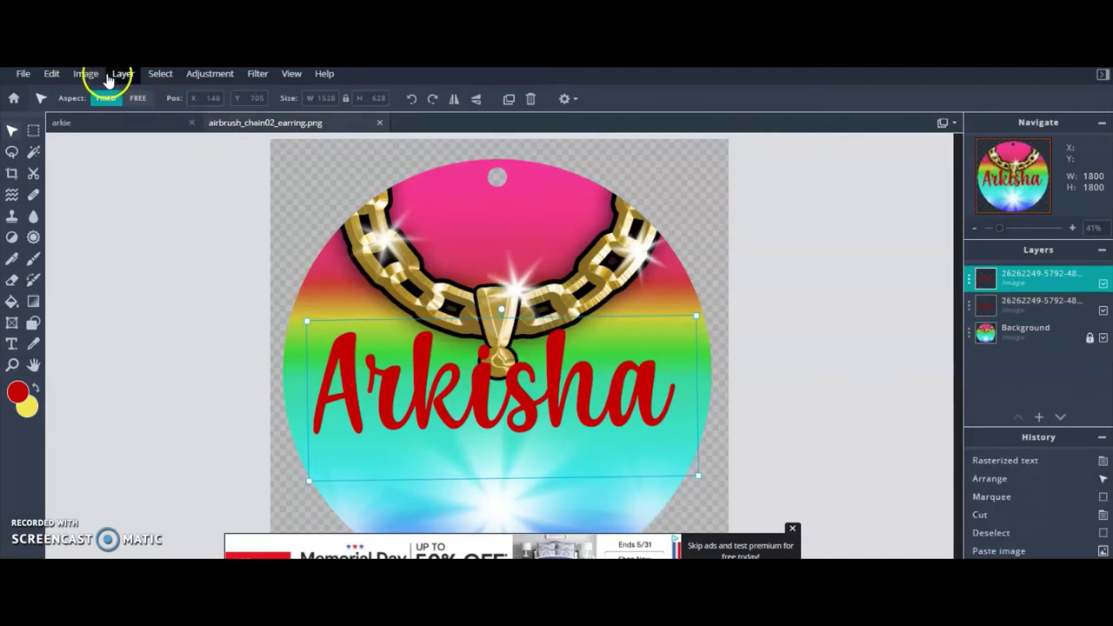
{"action": "left_click", "coordinate": [129, 110]}
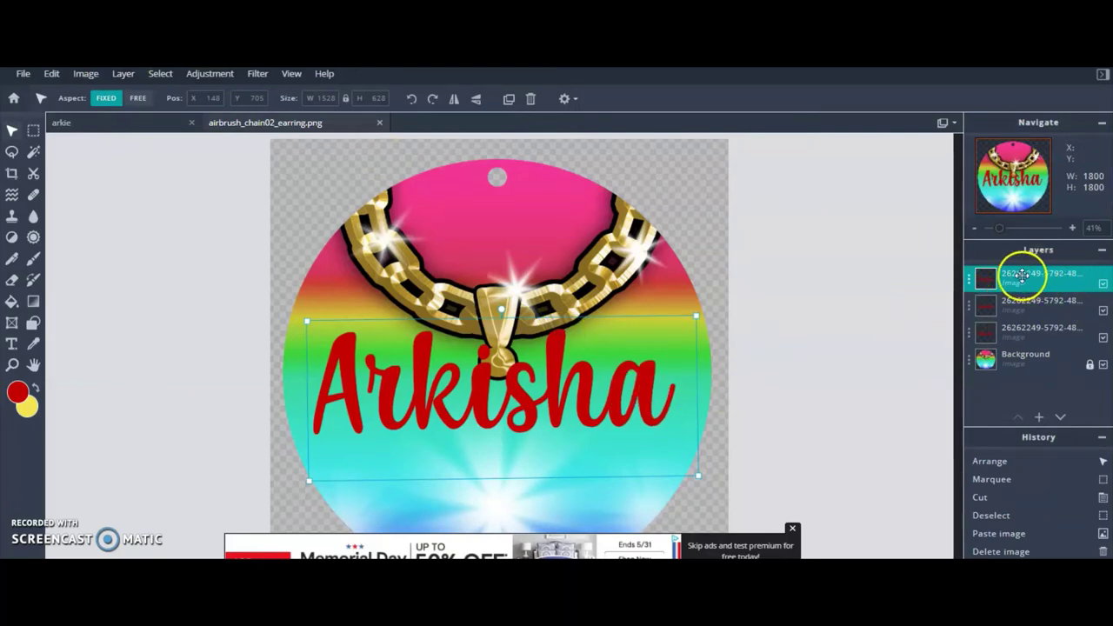
{"action": "left_click", "coordinate": [51, 75]}
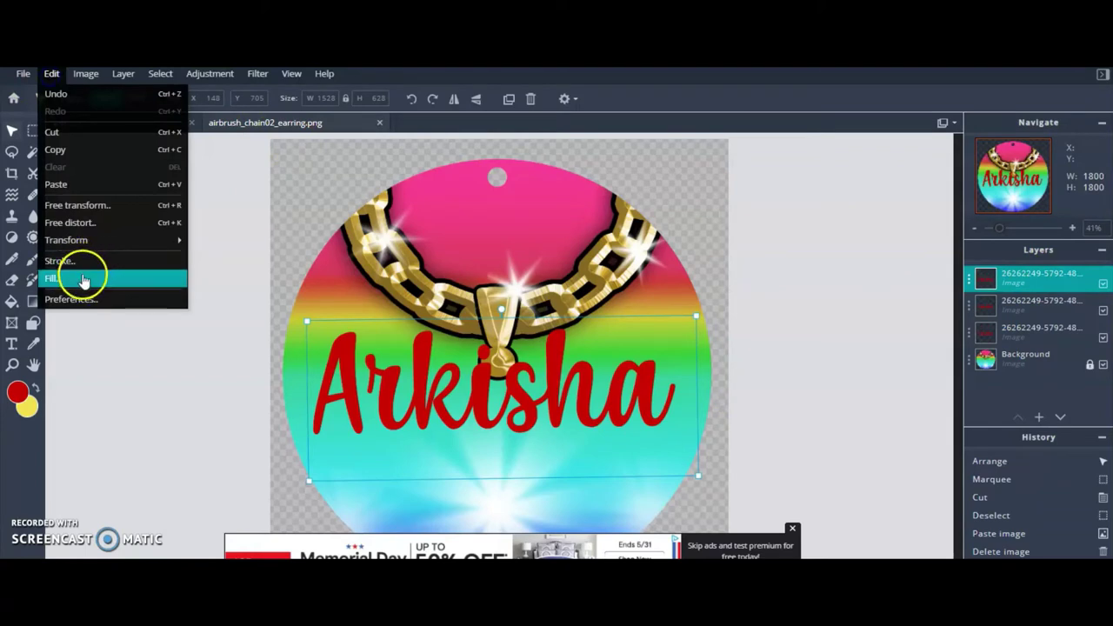
{"action": "left_click", "coordinate": [83, 280]}
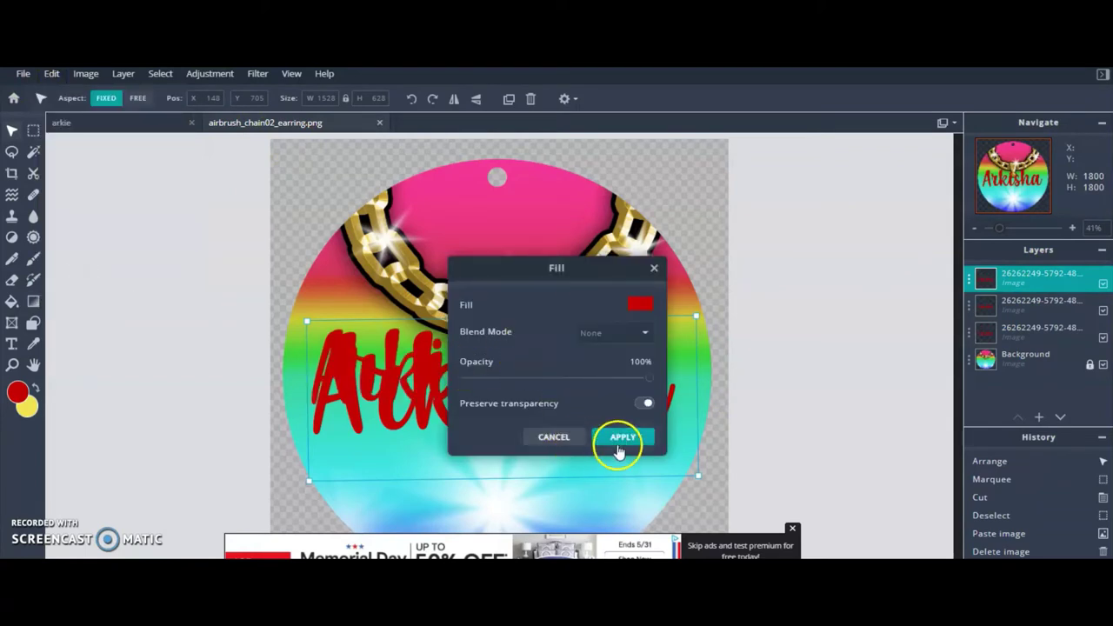
{"action": "left_click", "coordinate": [554, 438]}
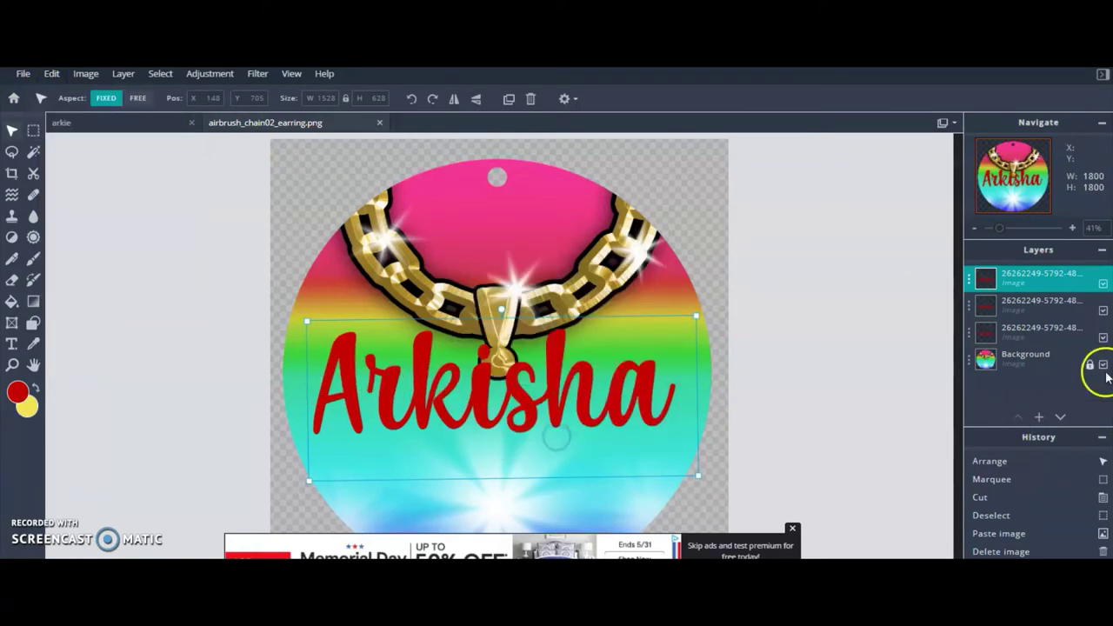
{"action": "left_click", "coordinate": [1037, 311]}
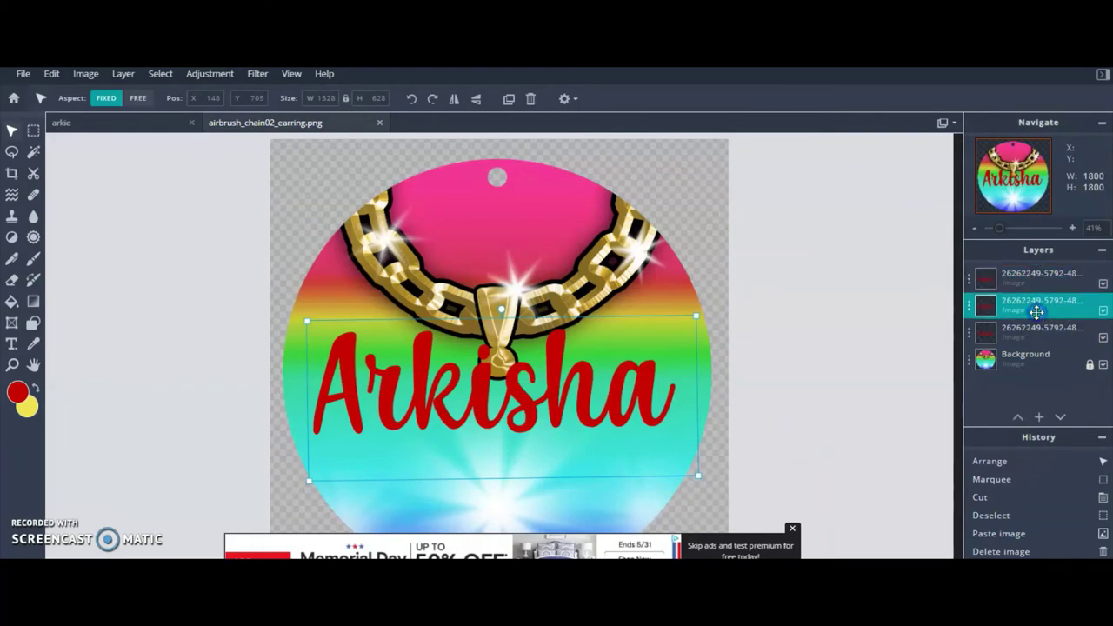
{"action": "left_click", "coordinate": [1056, 275]}
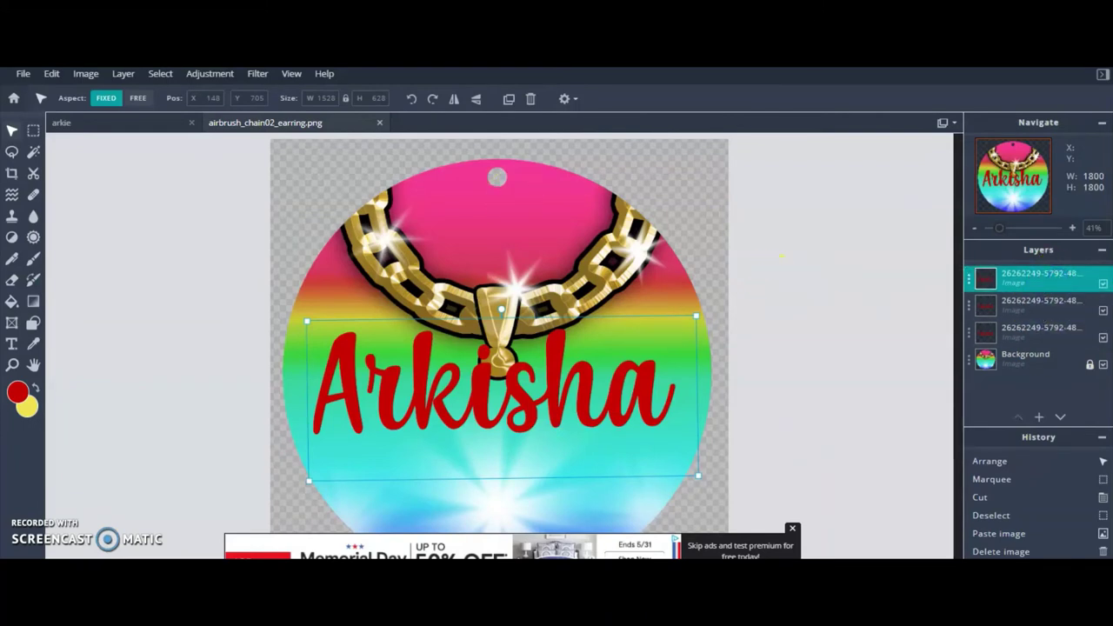
{"action": "left_click", "coordinate": [52, 74]}
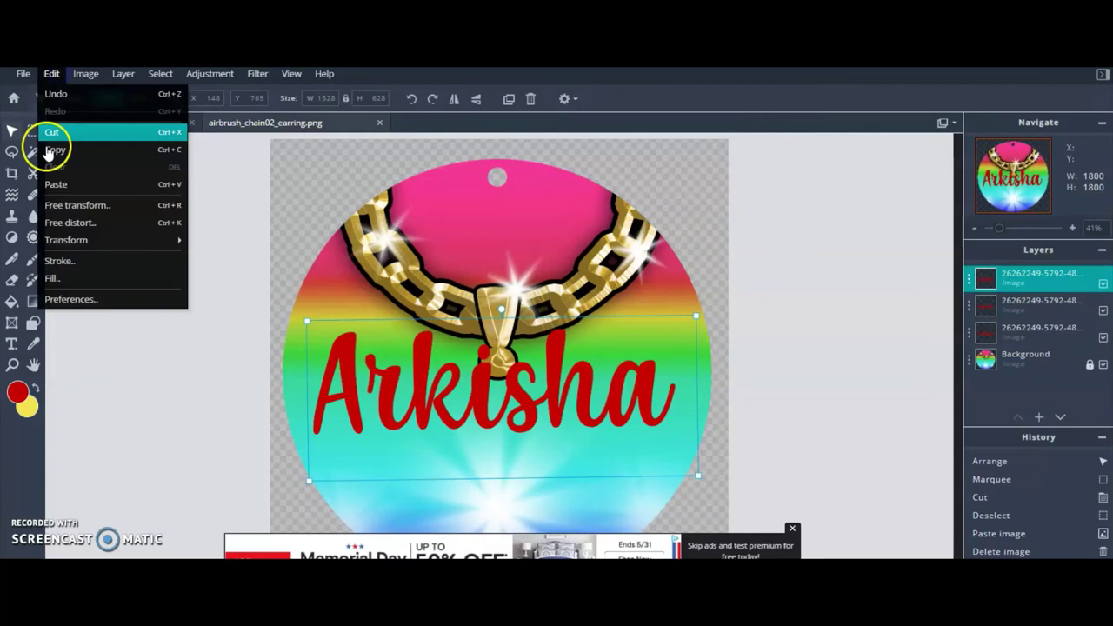
{"action": "left_click", "coordinate": [72, 279]}
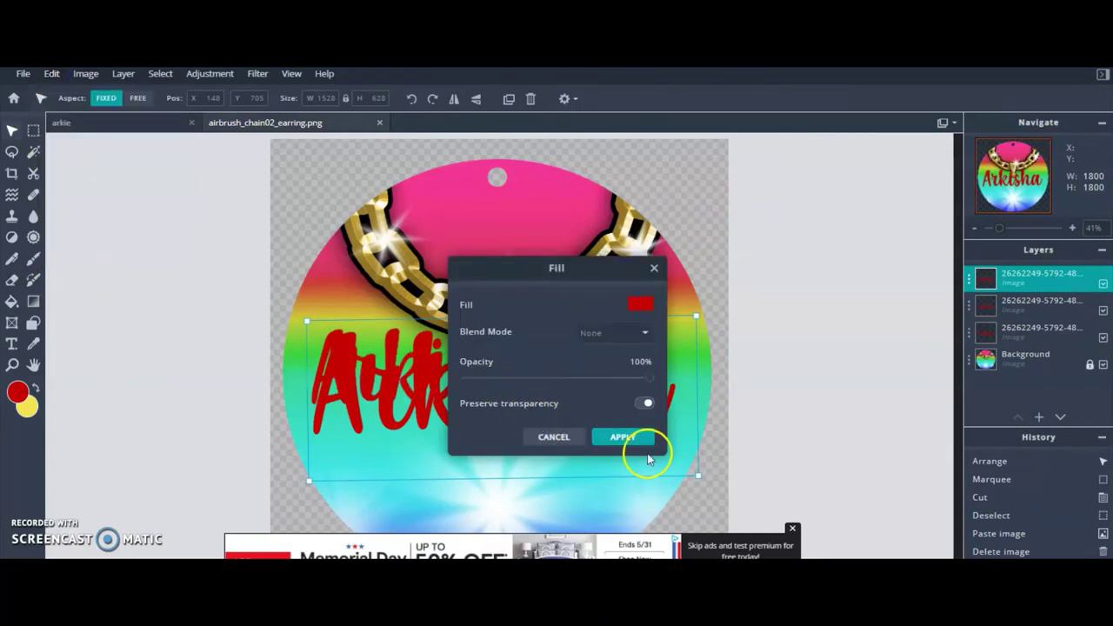
{"action": "left_click", "coordinate": [622, 437]}
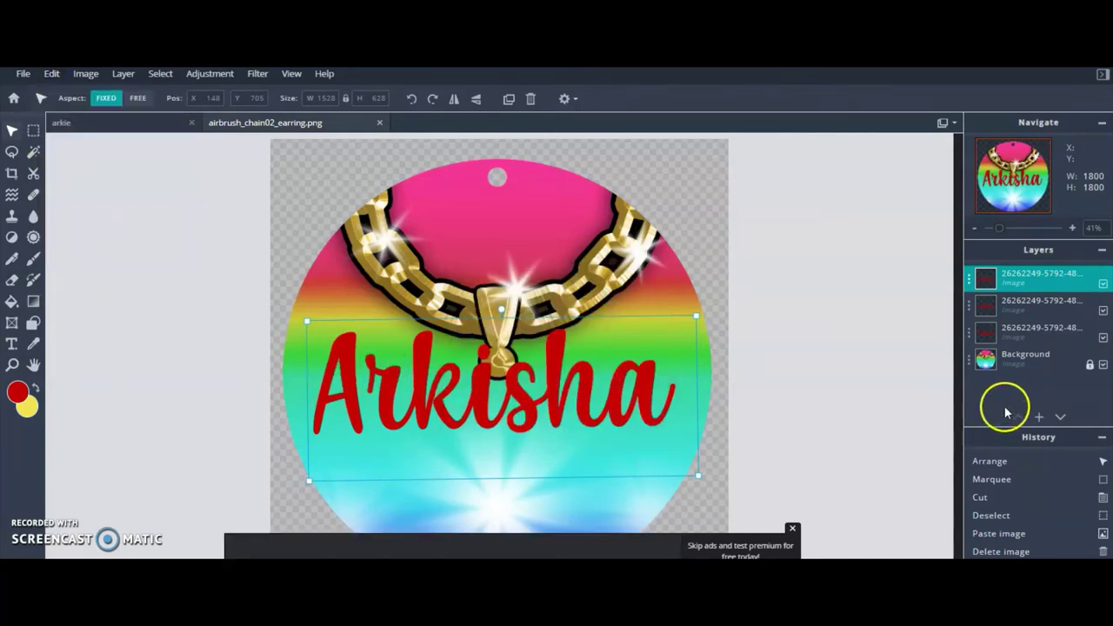
Undo the two duplications of the name layer and shift the remaining name to about X 188, Y 752.
{"action": "key", "text": "Delete"}
{"action": "key", "text": "Delete"}
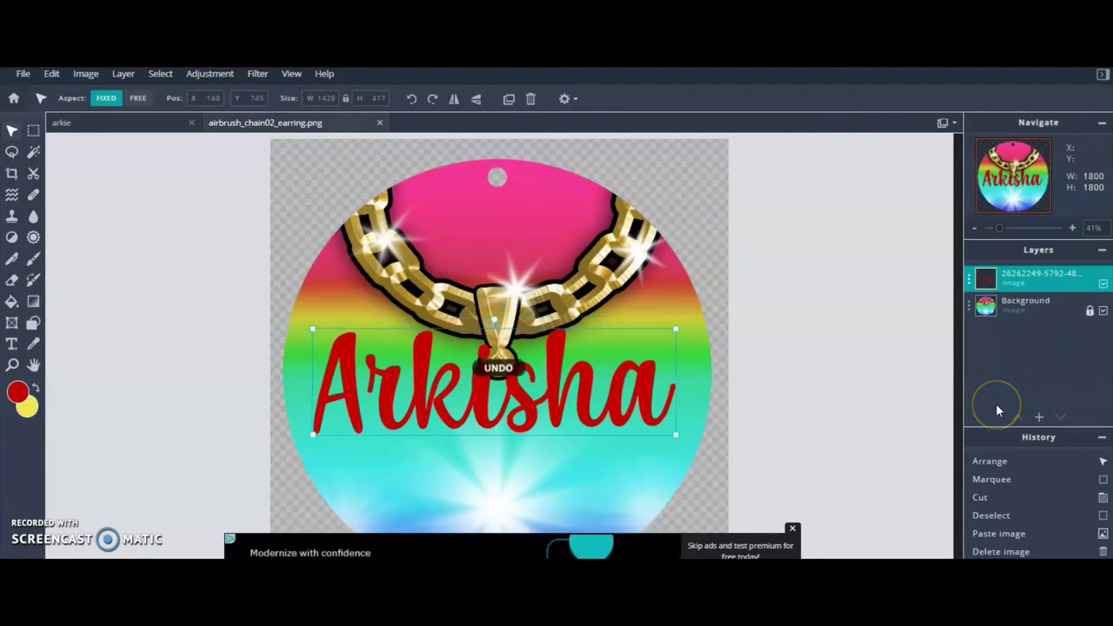
{"action": "mouse_move", "coordinate": [528, 375]}
{"action": "left_mouse_down"}
{"action": "mouse_move", "coordinate": [522, 402]}
{"action": "mouse_move", "coordinate": [531, 380]}
{"action": "left_mouse_up"}
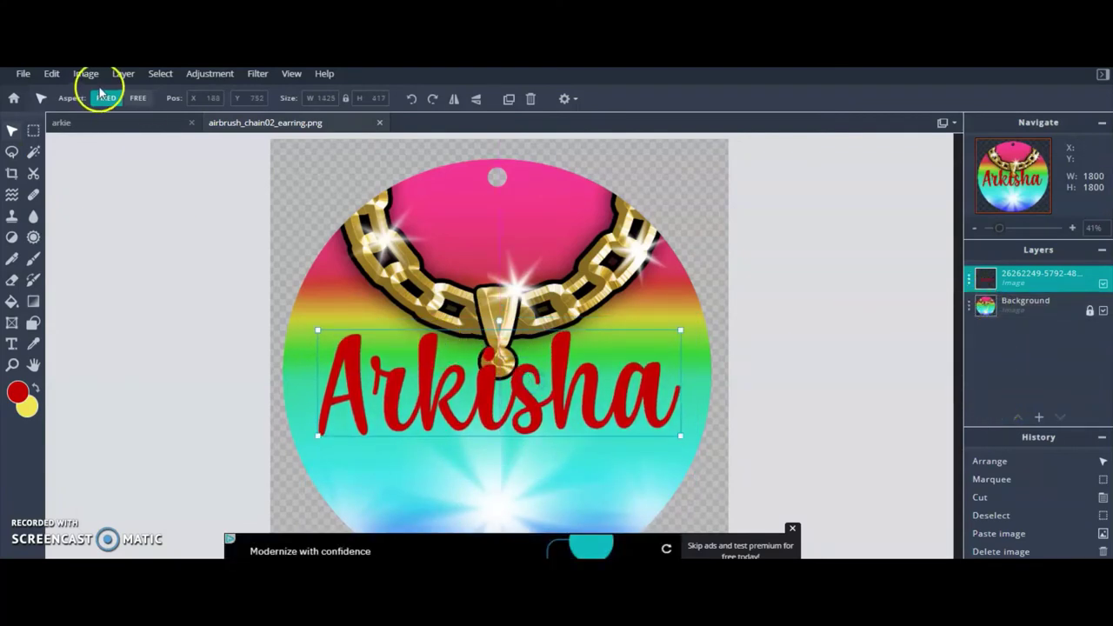
Duplicate the repositioned name layer twice, keeping three aligned copies above the background, and select the uppermost copy.
{"action": "left_click", "coordinate": [123, 74]}
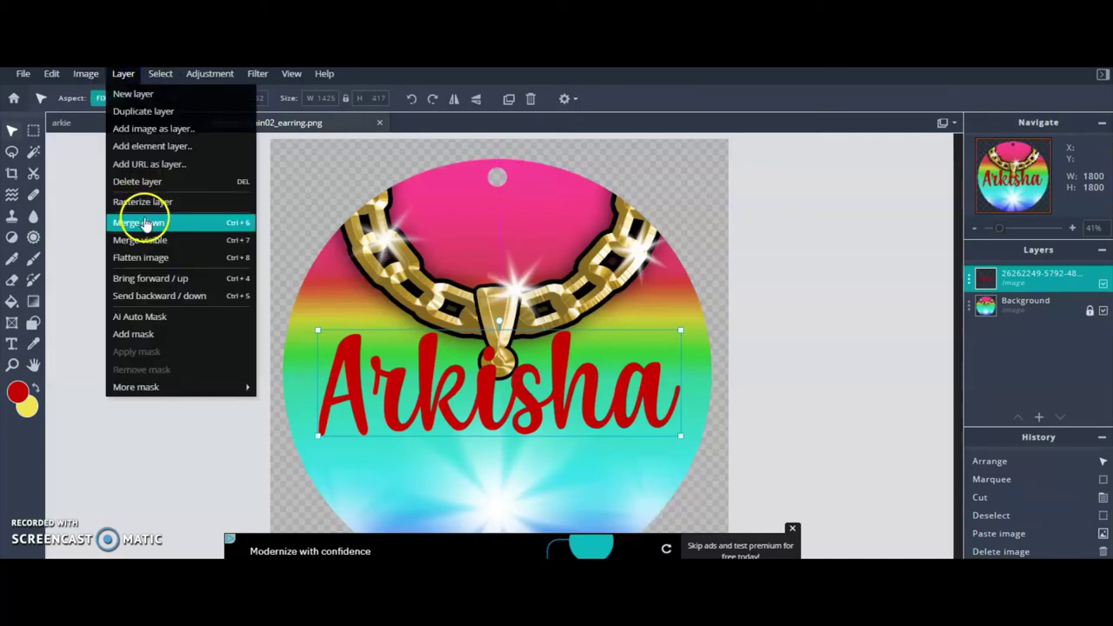
{"action": "left_click", "coordinate": [152, 109]}
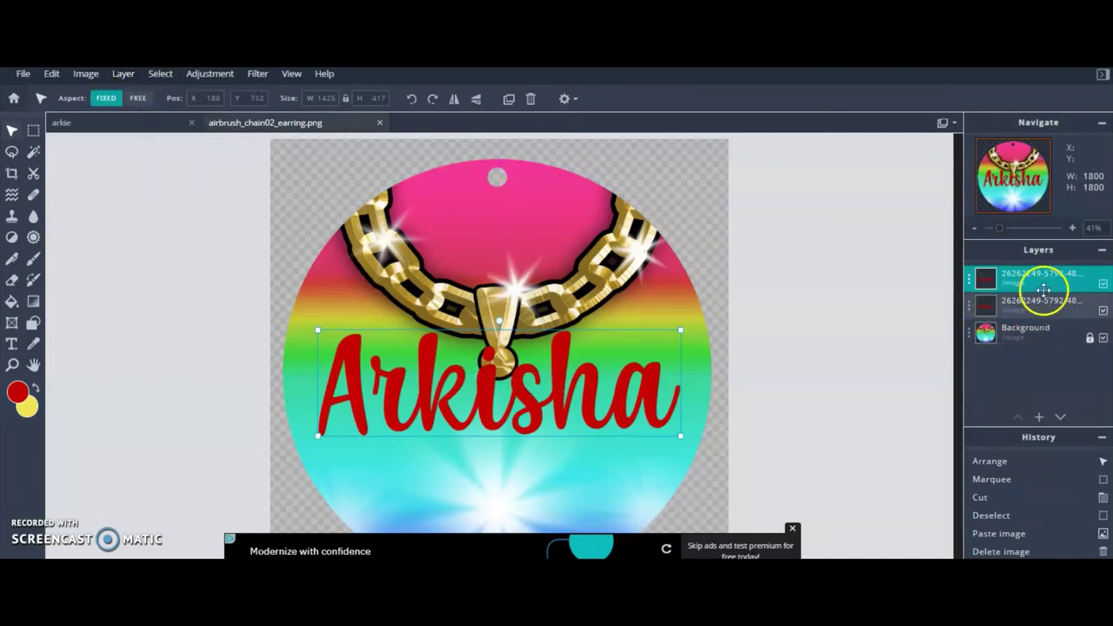
{"action": "left_click_drag", "start_coordinate": [1038, 283], "coordinate": [1037, 311]}
{"action": "left_click", "coordinate": [562, 372]}
{"action": "left_click", "coordinate": [1037, 311]}
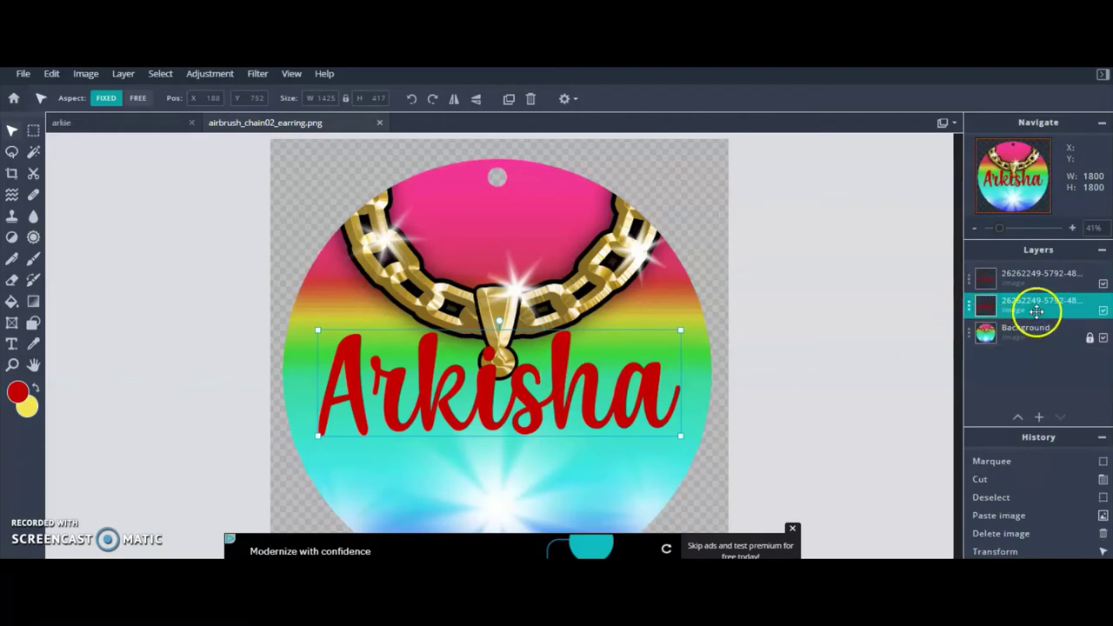
{"action": "left_click", "coordinate": [1026, 277]}
{"action": "left_click", "coordinate": [98, 75]}
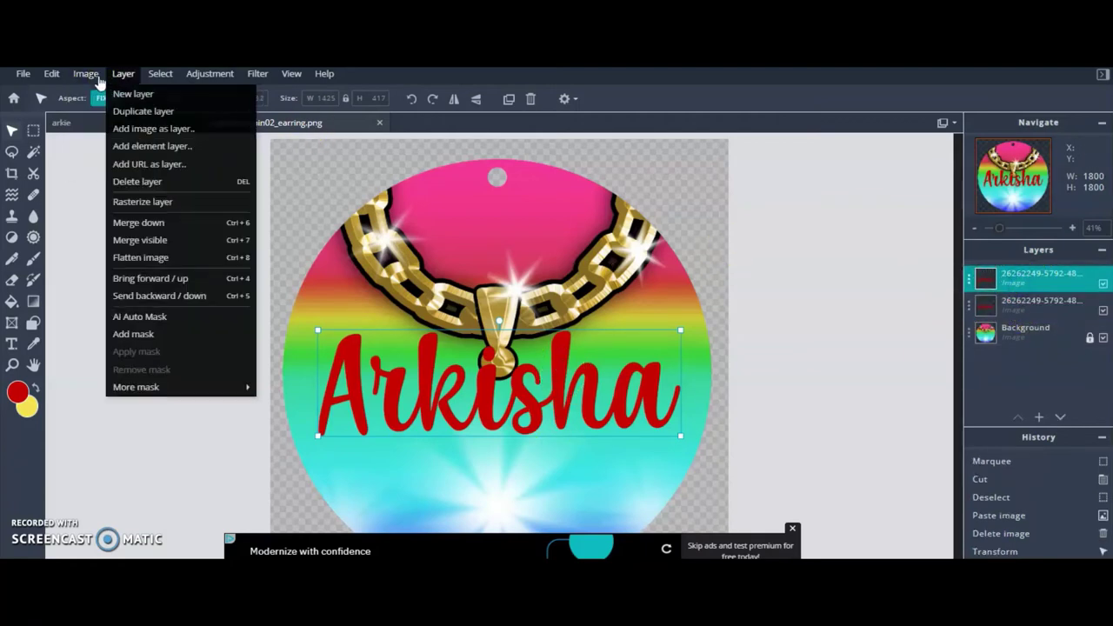
{"action": "left_click", "coordinate": [143, 110]}
{"action": "left_click", "coordinate": [992, 387]}
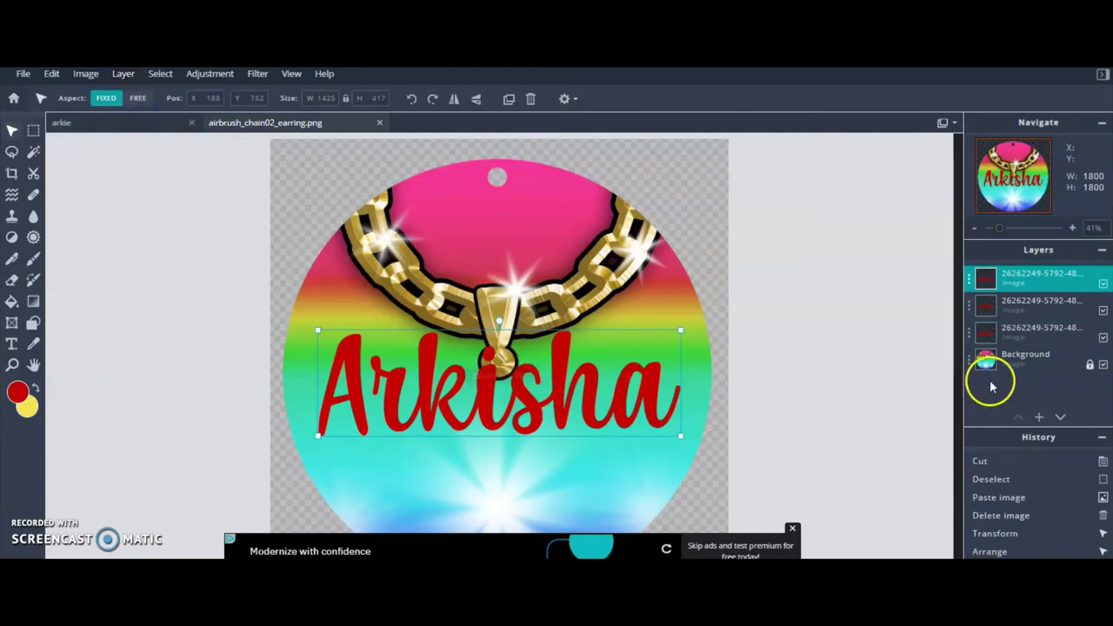
{"action": "left_click", "coordinate": [1024, 334]}
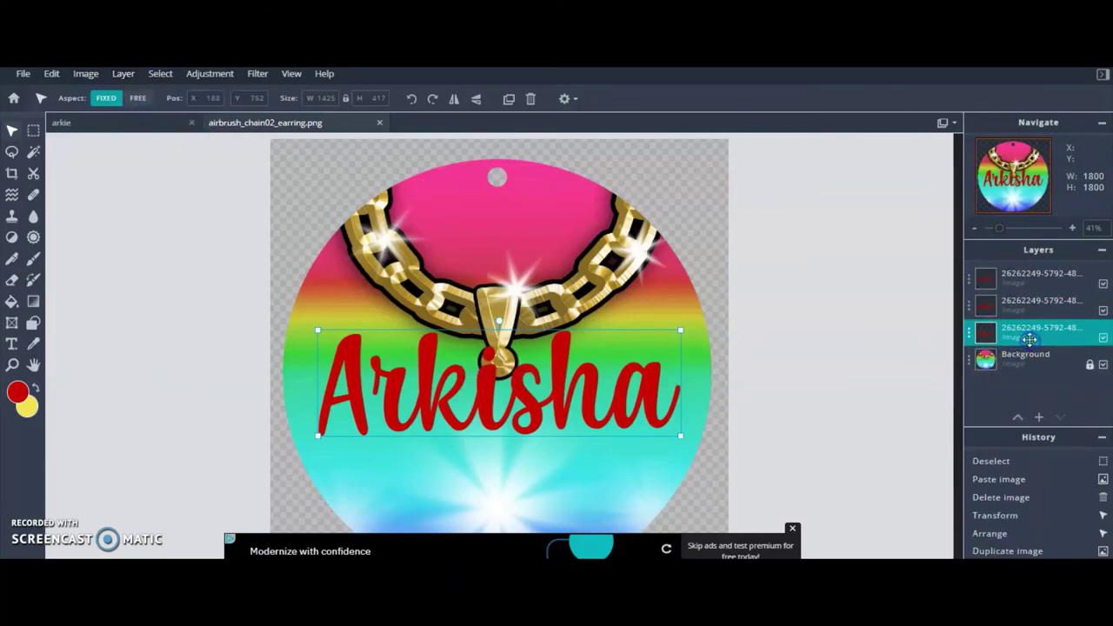
{"action": "left_click", "coordinate": [1023, 278]}
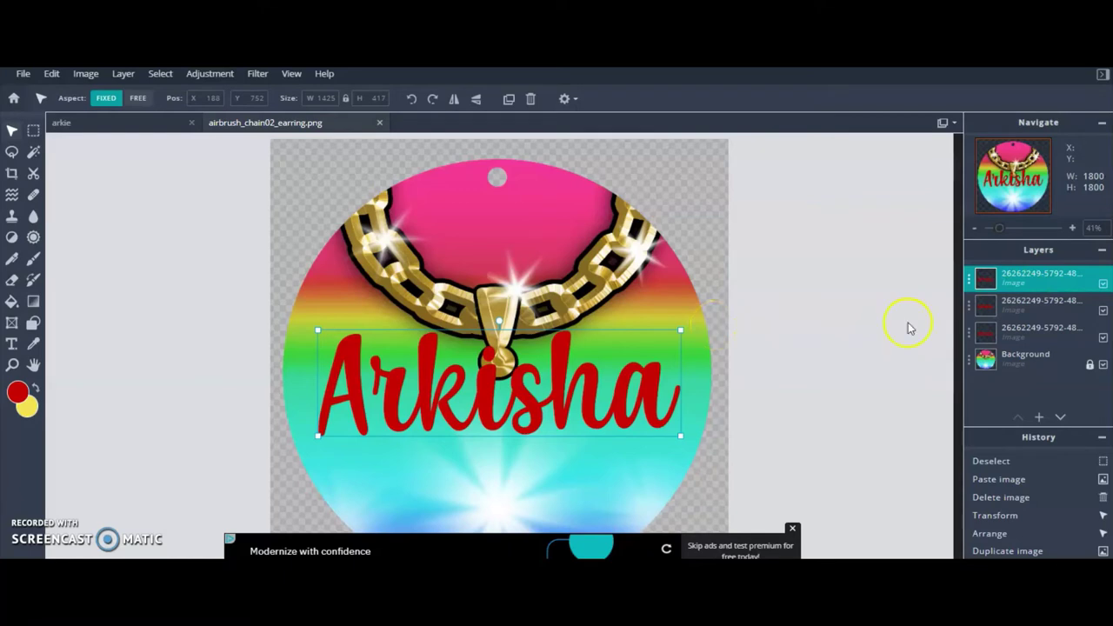
{"action": "left_click", "coordinate": [51, 74]}
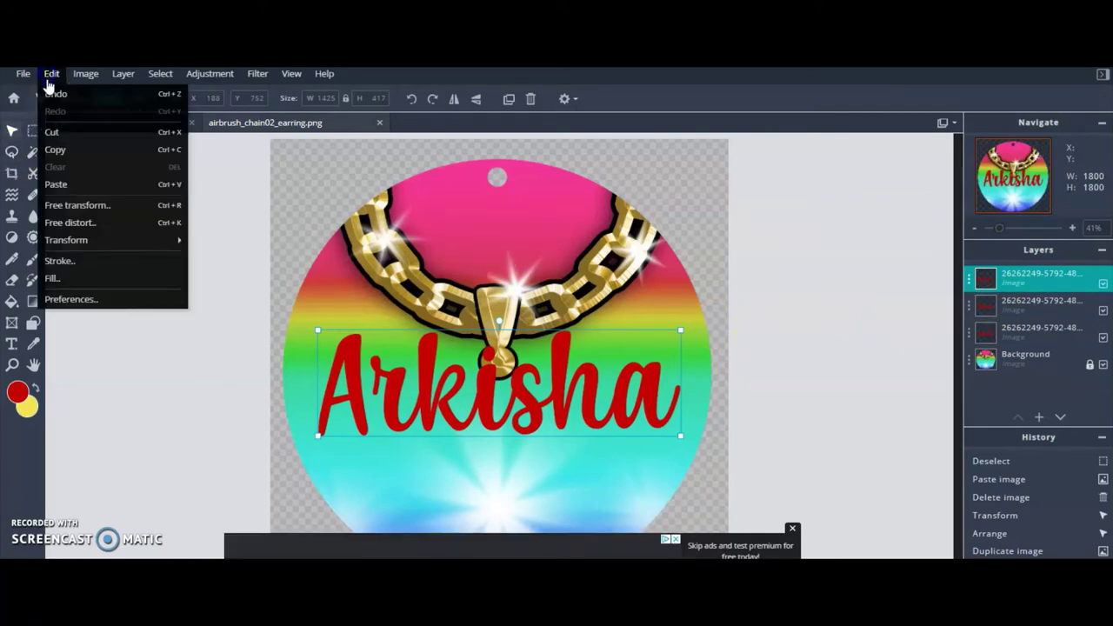
{"action": "left_click", "coordinate": [54, 278]}
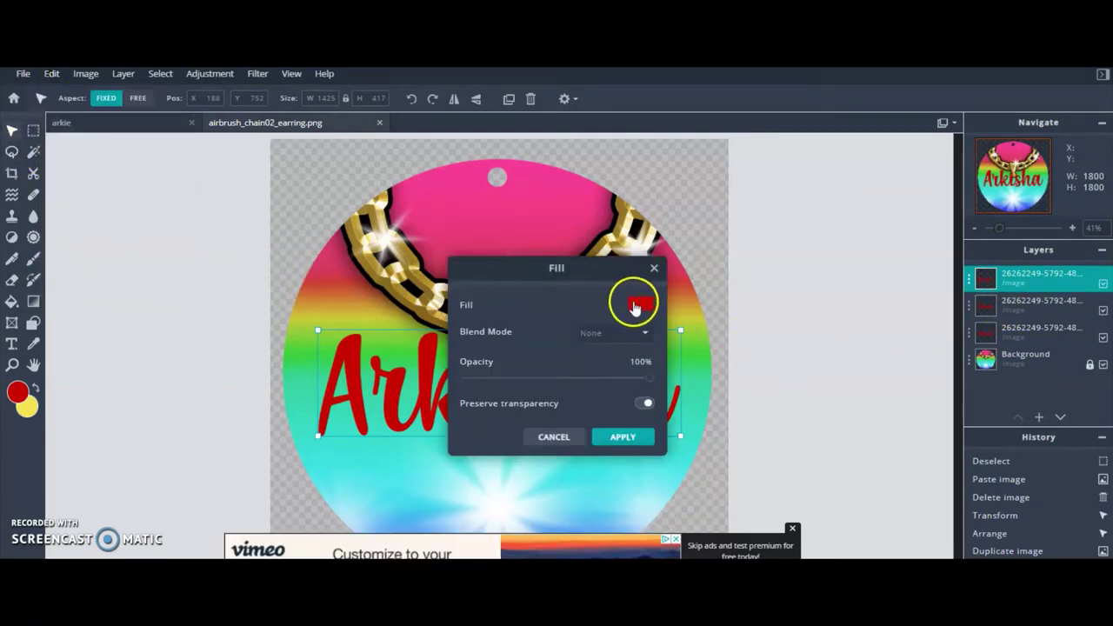
{"action": "left_click", "coordinate": [637, 305]}
{"action": "left_click", "coordinate": [546, 376]}
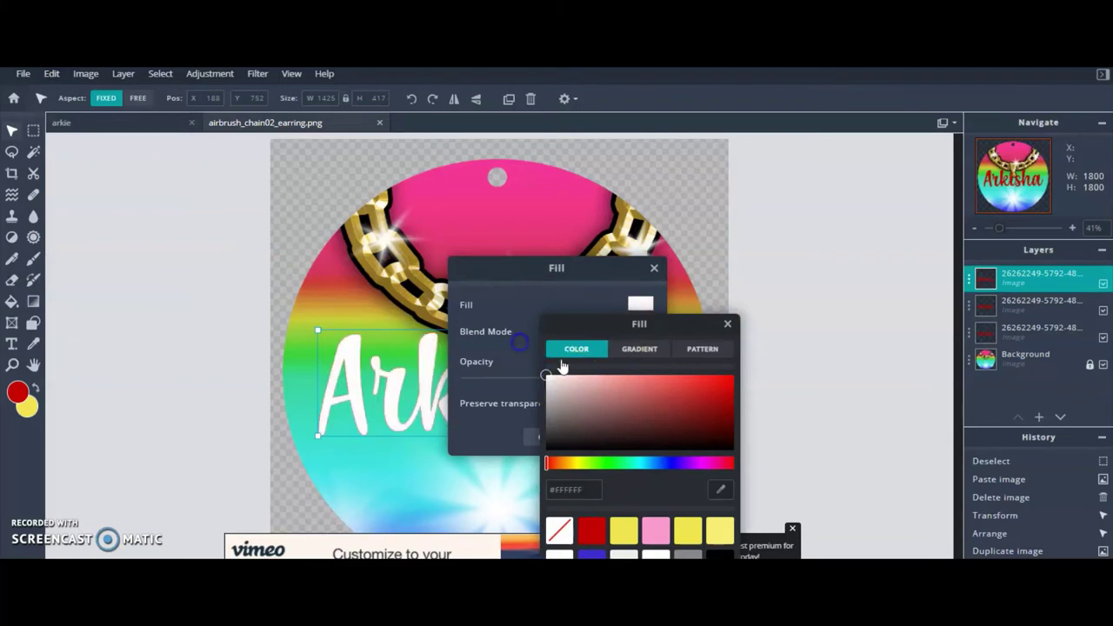
{"action": "left_click", "coordinate": [727, 323]}
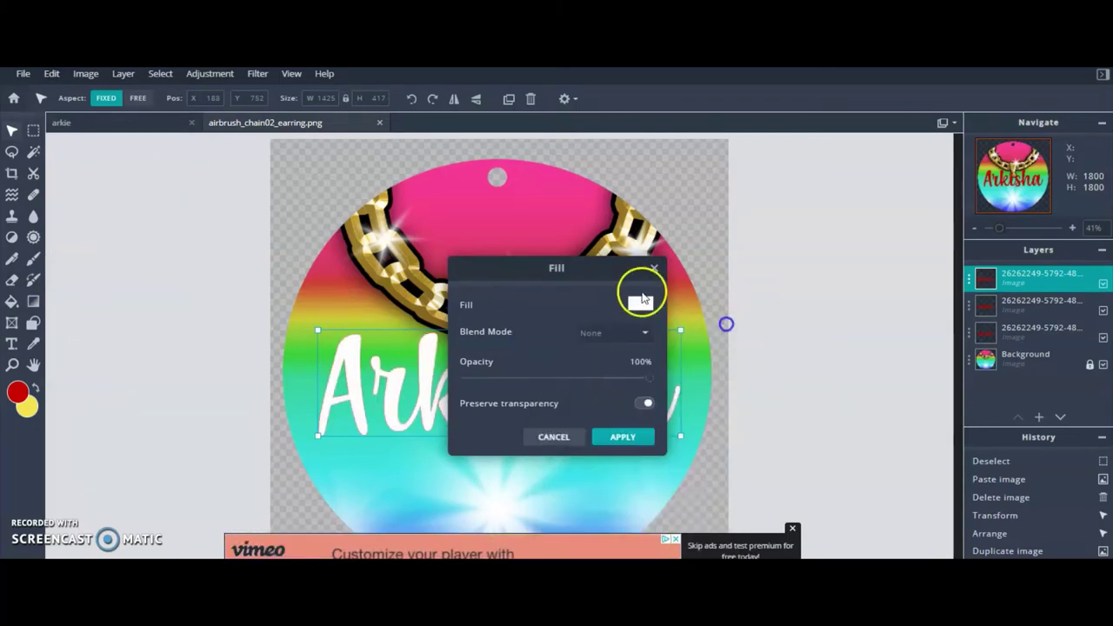
{"action": "left_click", "coordinate": [655, 267]}
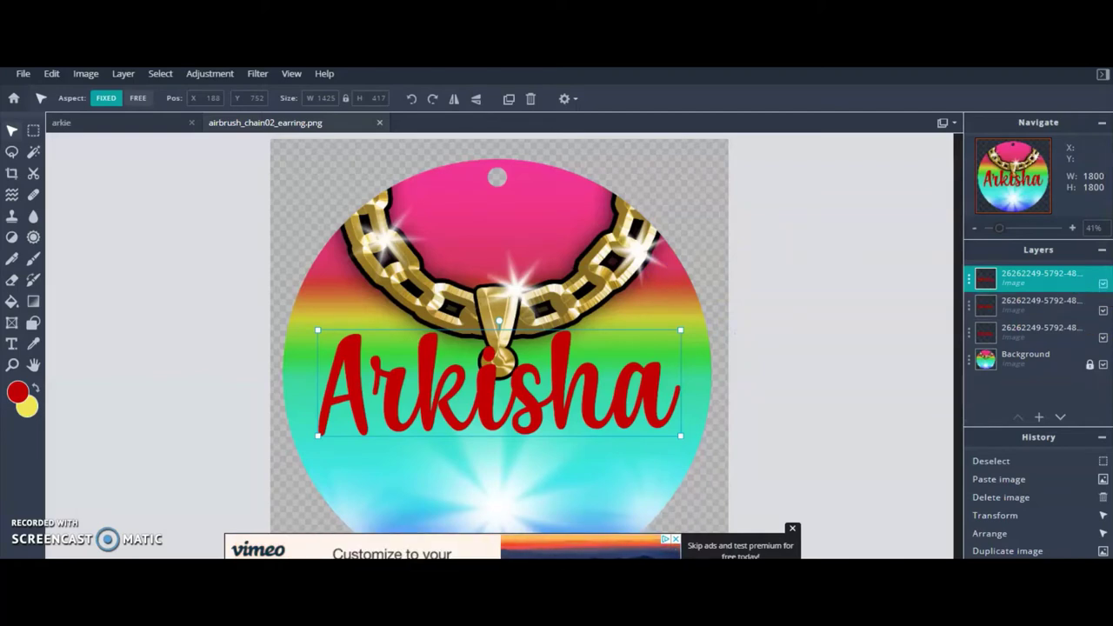
Fill the uppermost name copy with white (#FFFFFF) at 100% opacity, preserving transparency.
{"action": "left_click", "coordinate": [50, 75]}
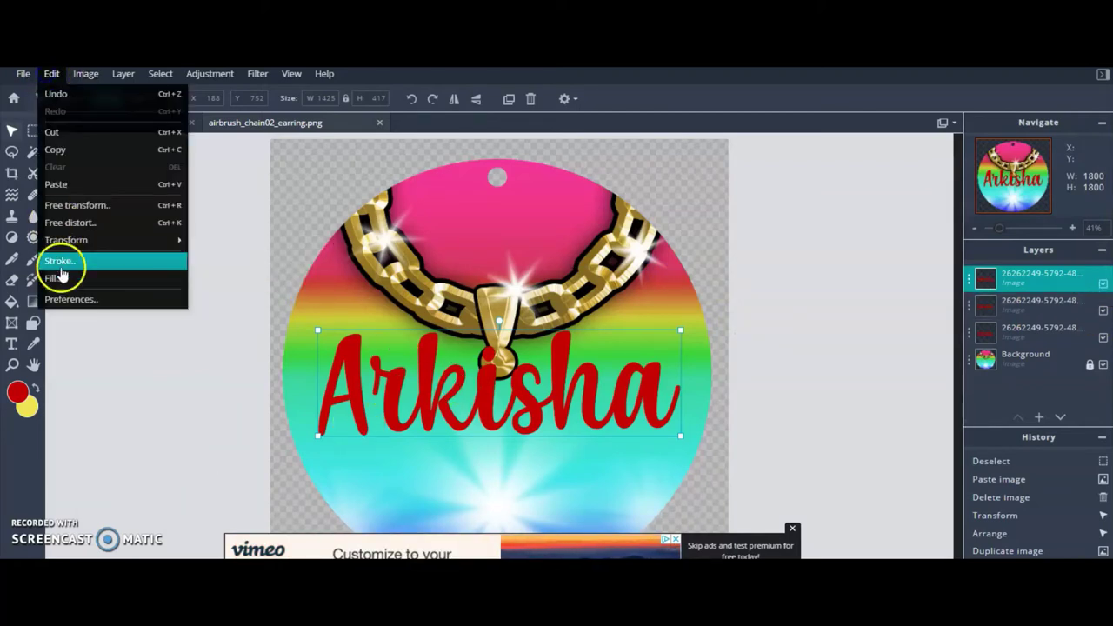
{"action": "left_click", "coordinate": [61, 272]}
{"action": "left_click", "coordinate": [638, 306]}
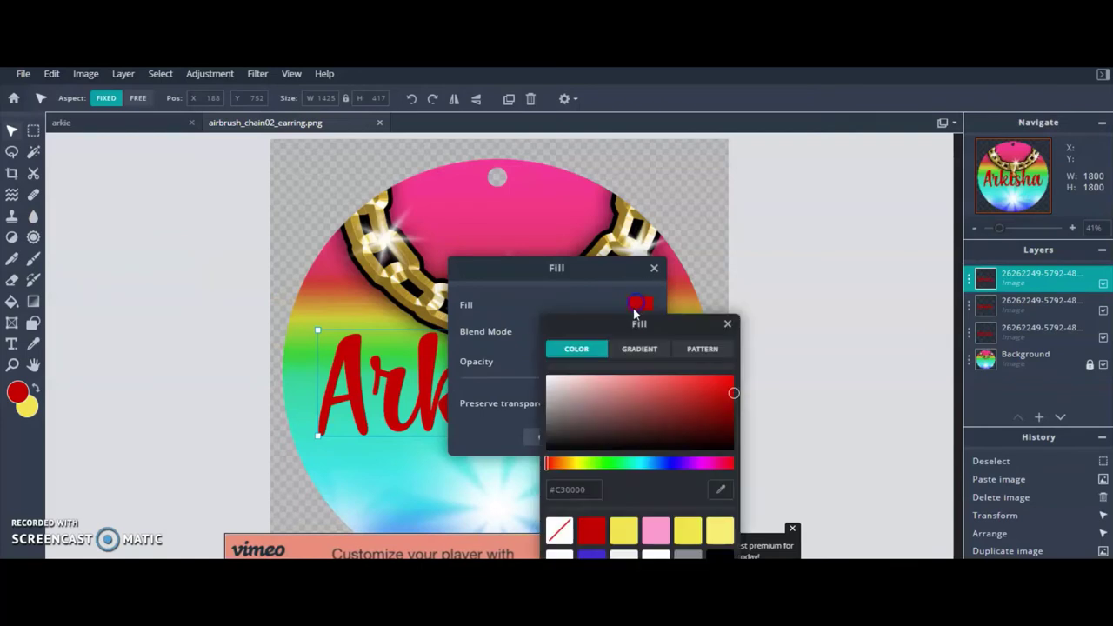
{"action": "left_click_drag", "start_coordinate": [577, 403], "coordinate": [469, 317]}
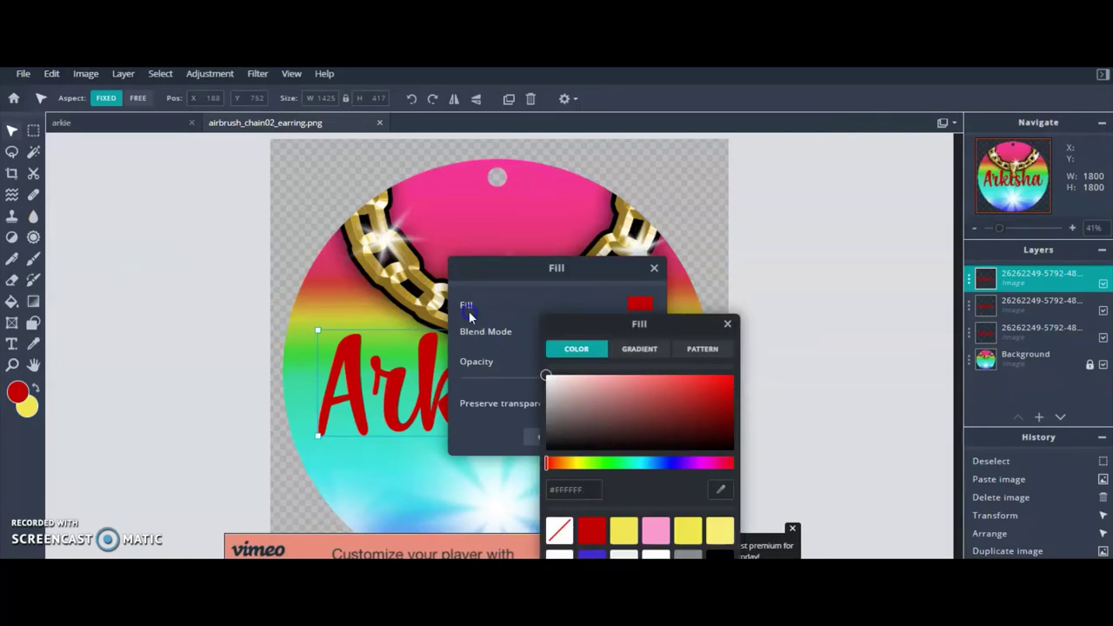
{"action": "left_click", "coordinate": [728, 325]}
{"action": "left_click", "coordinate": [624, 437]}
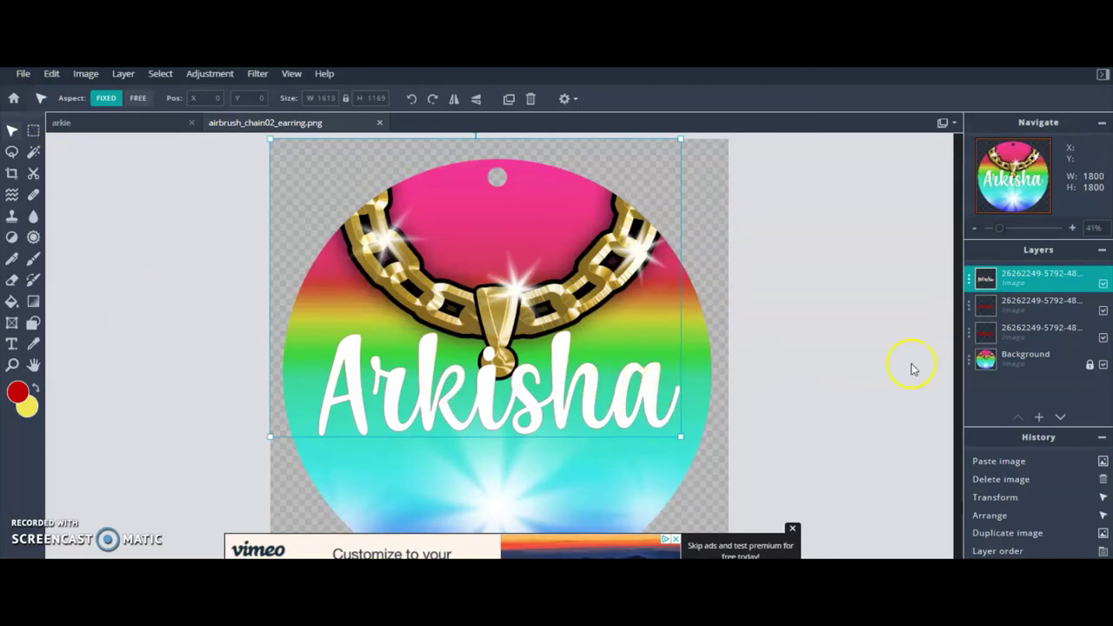
{"action": "left_click", "coordinate": [1103, 285]}
{"action": "left_click", "coordinate": [1068, 307]}
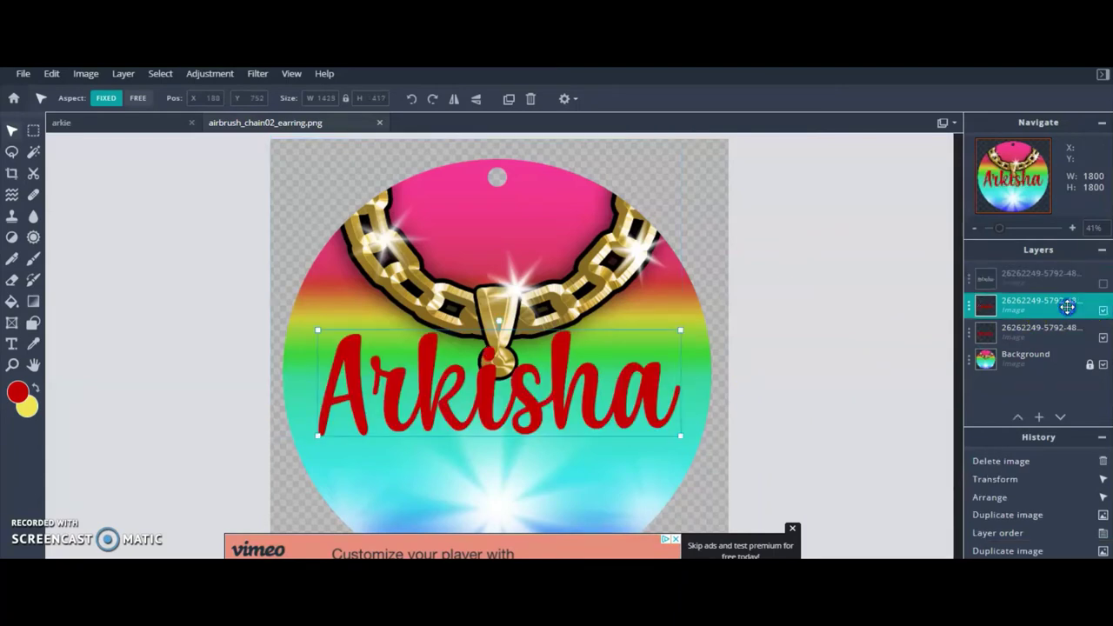
{"action": "left_click", "coordinate": [52, 74]}
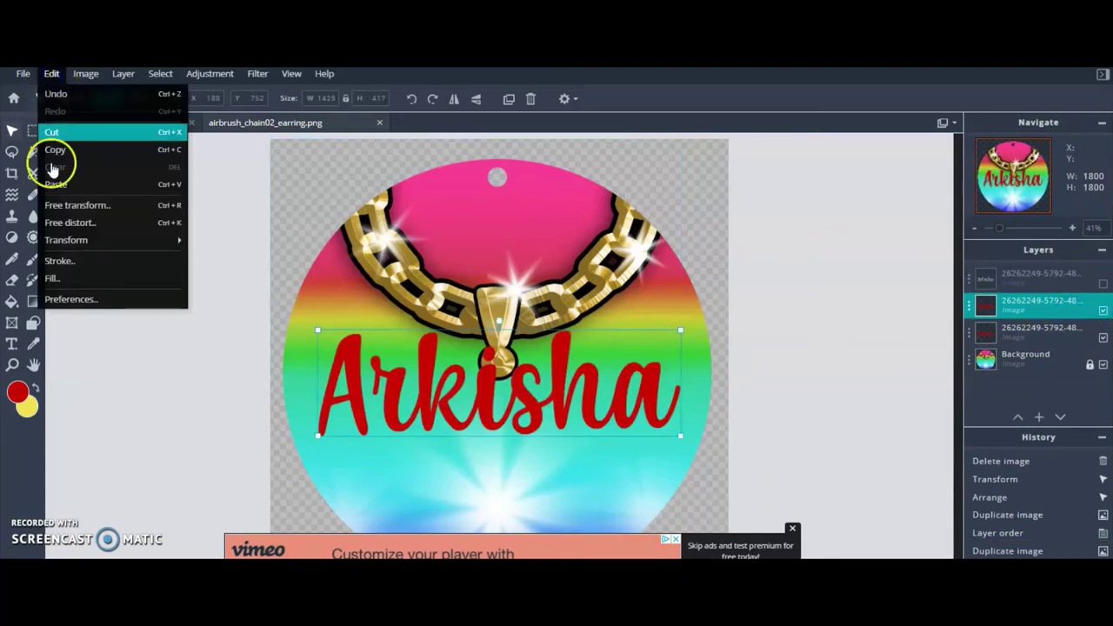
{"action": "left_click", "coordinate": [67, 280]}
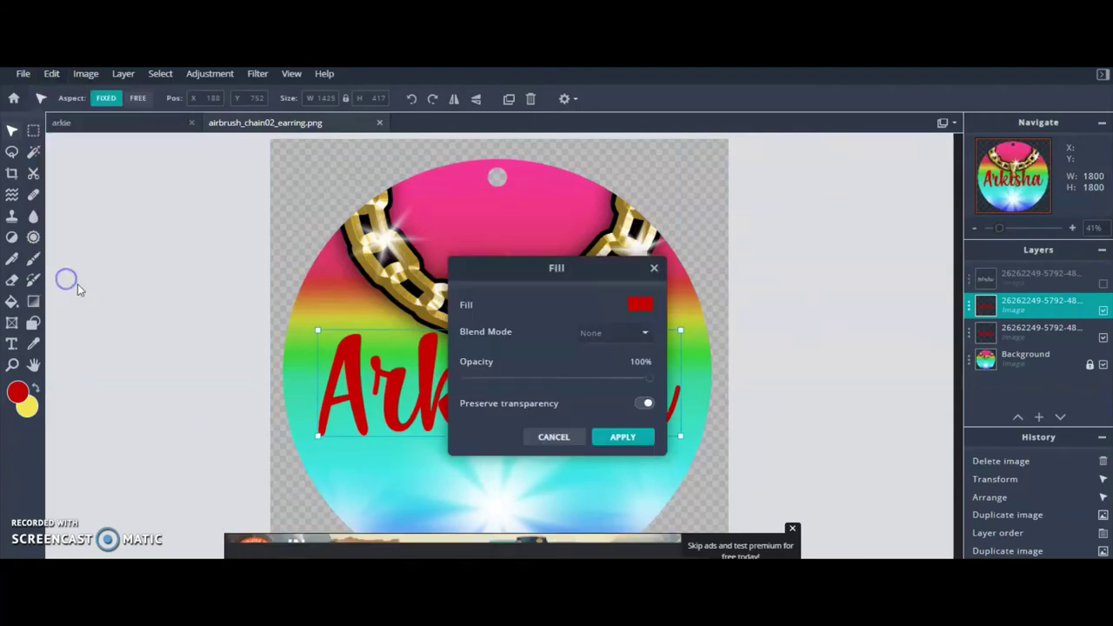
{"action": "left_click", "coordinate": [653, 268]}
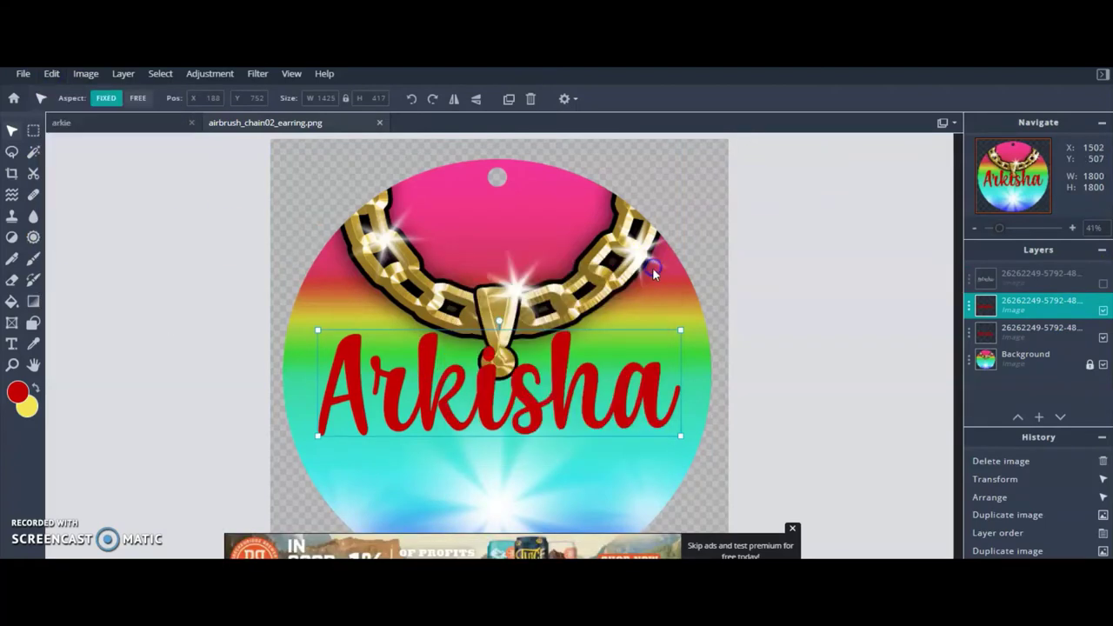
{"action": "left_click", "coordinate": [1103, 285]}
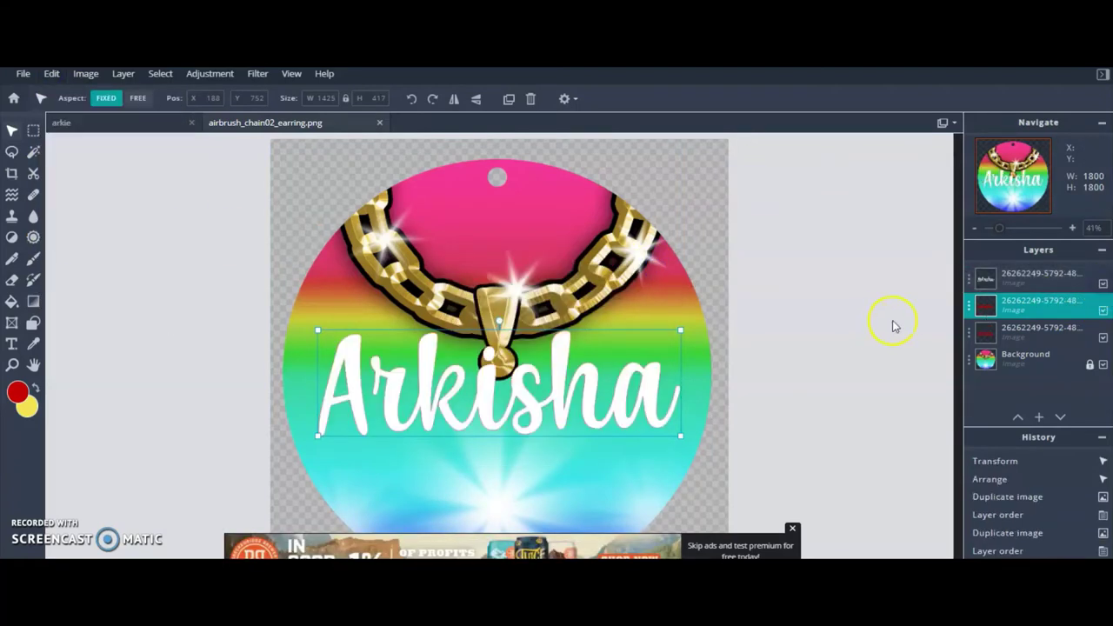
{"action": "left_click", "coordinate": [51, 73]}
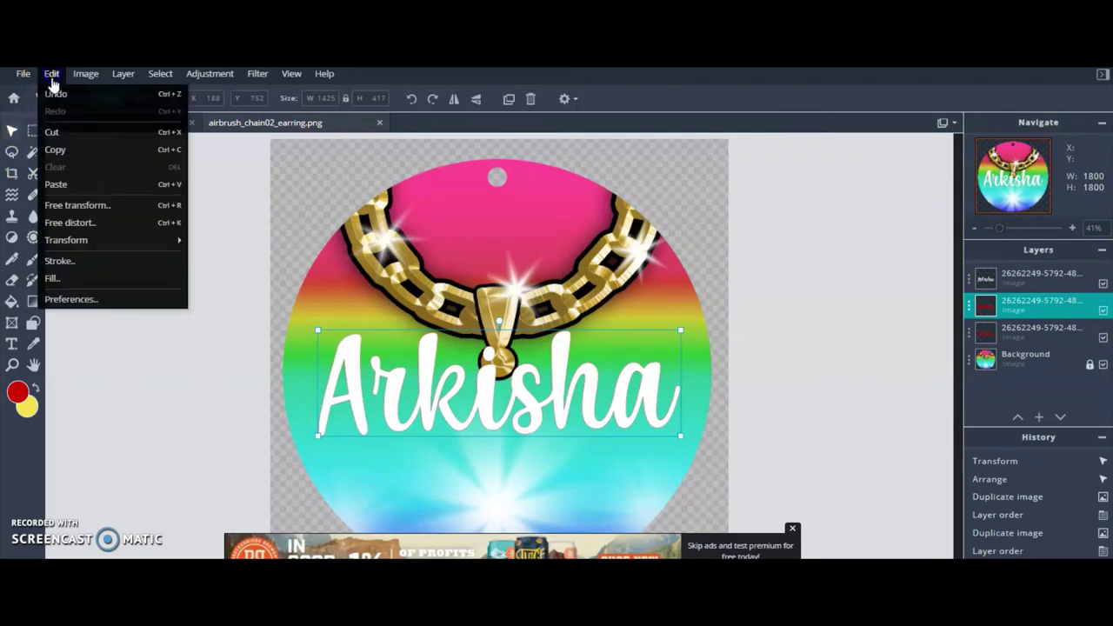
{"action": "mouse_move", "coordinate": [54, 245]}
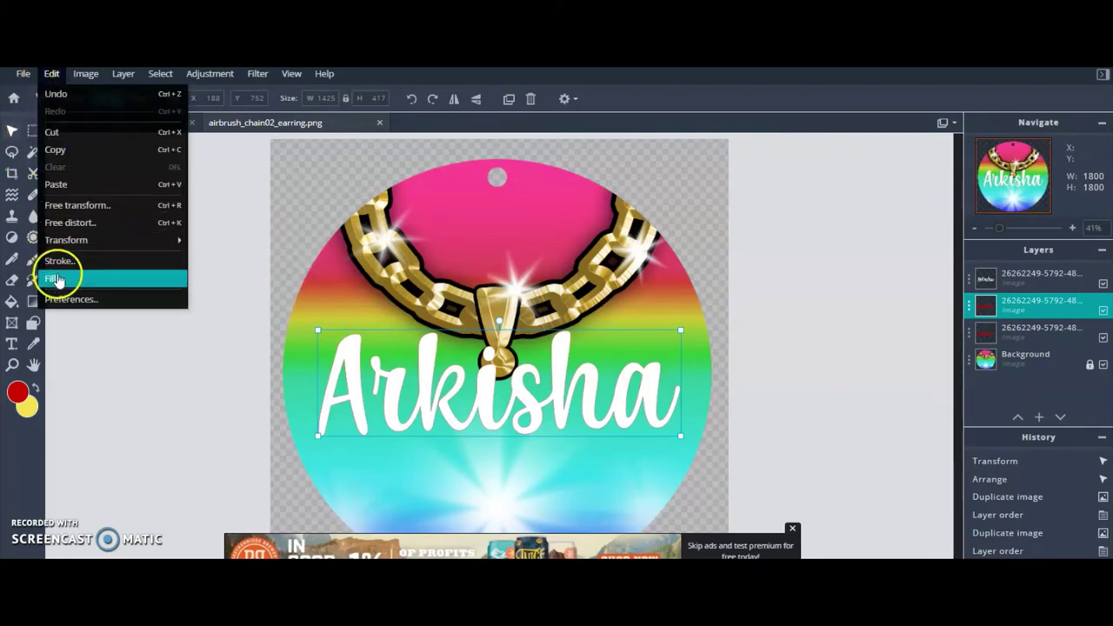
Fill the lowest name copy, directly above the background, with yellow (#FFE600) at 100% opacity, preserving transparency.
{"action": "left_click", "coordinate": [1056, 330]}
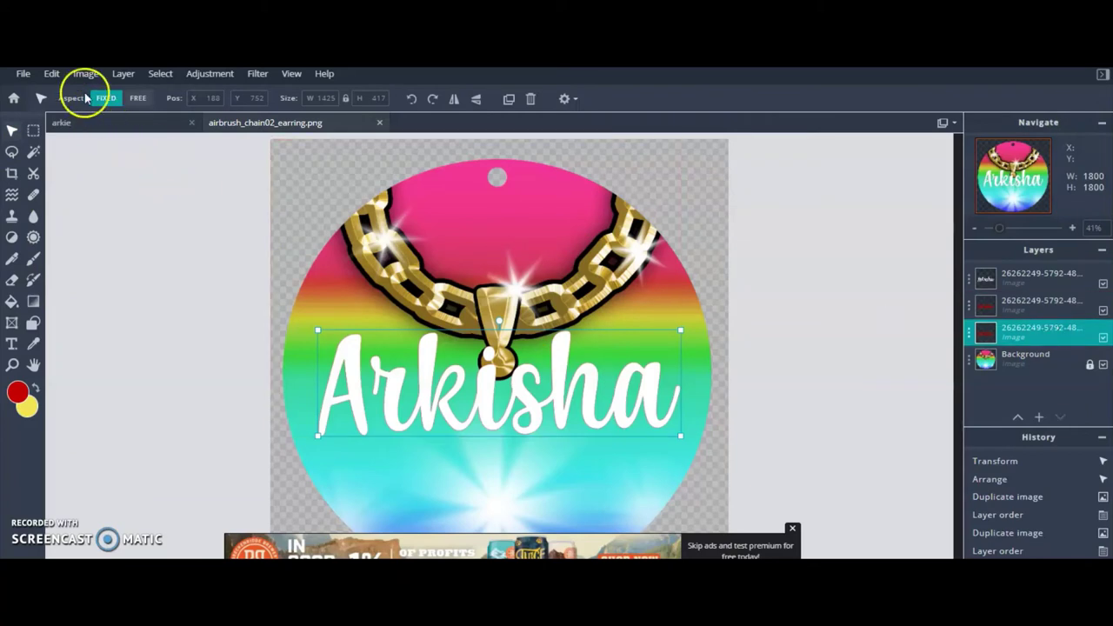
{"action": "left_click", "coordinate": [51, 73]}
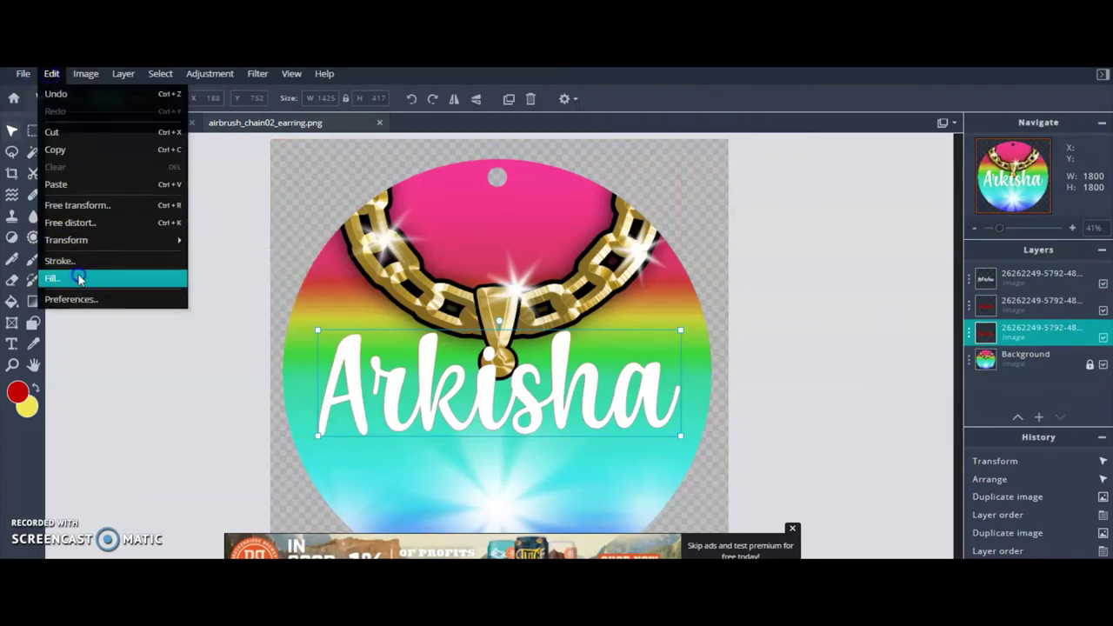
{"action": "left_click", "coordinate": [78, 279]}
{"action": "left_click", "coordinate": [641, 302]}
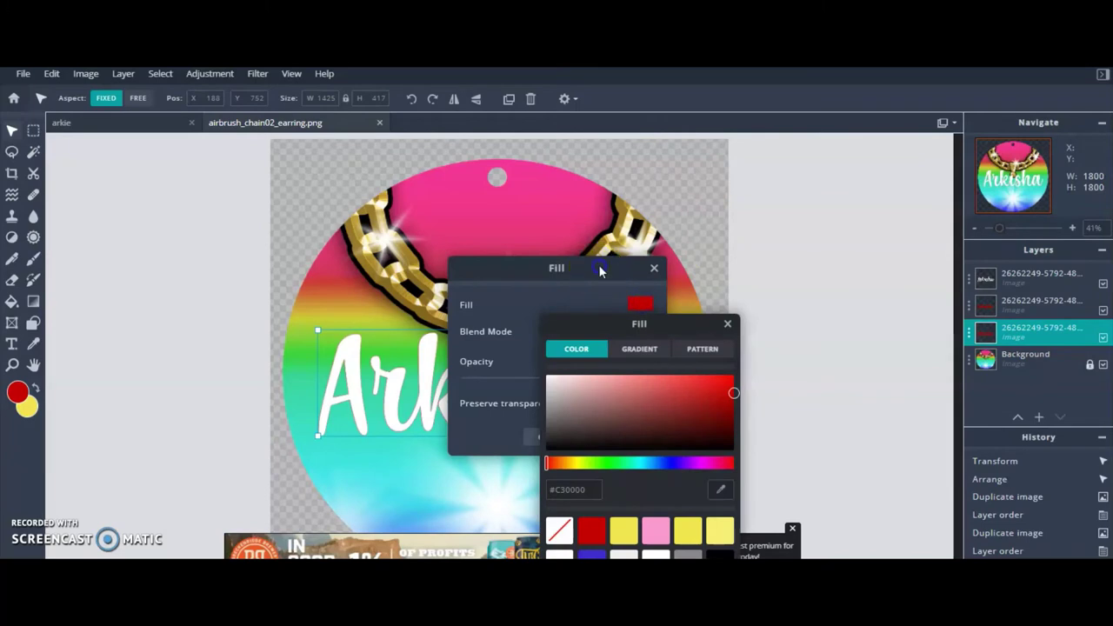
{"action": "left_click", "coordinate": [755, 239]}
{"action": "left_click_drag", "start_coordinate": [604, 273], "coordinate": [756, 236]}
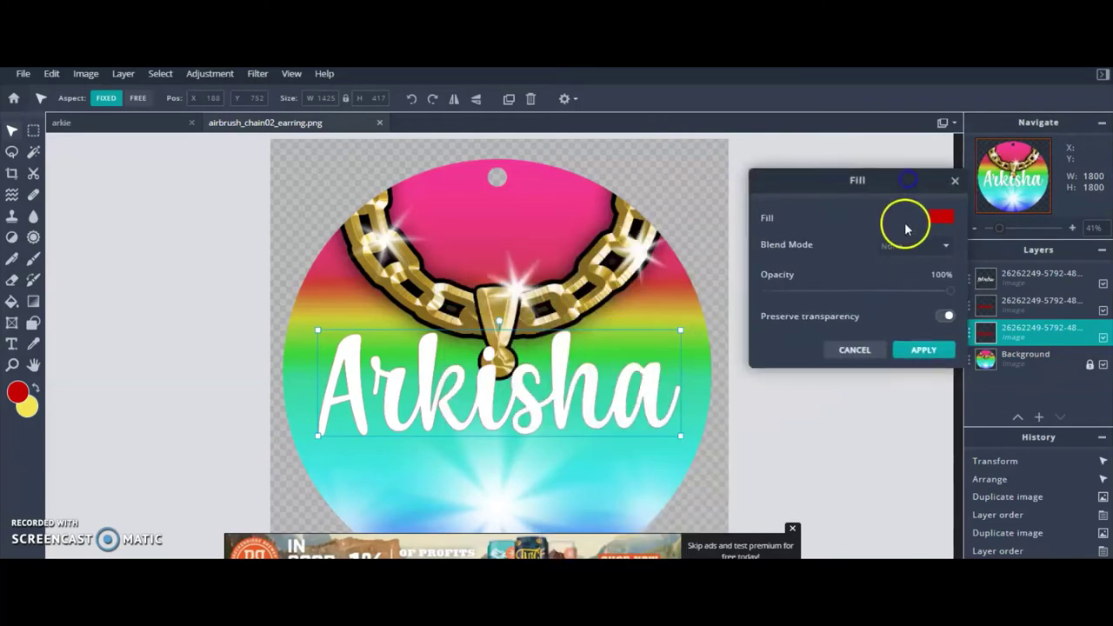
{"action": "left_click", "coordinate": [940, 217]}
{"action": "left_click_drag", "start_coordinate": [882, 379], "coordinate": [877, 378]}
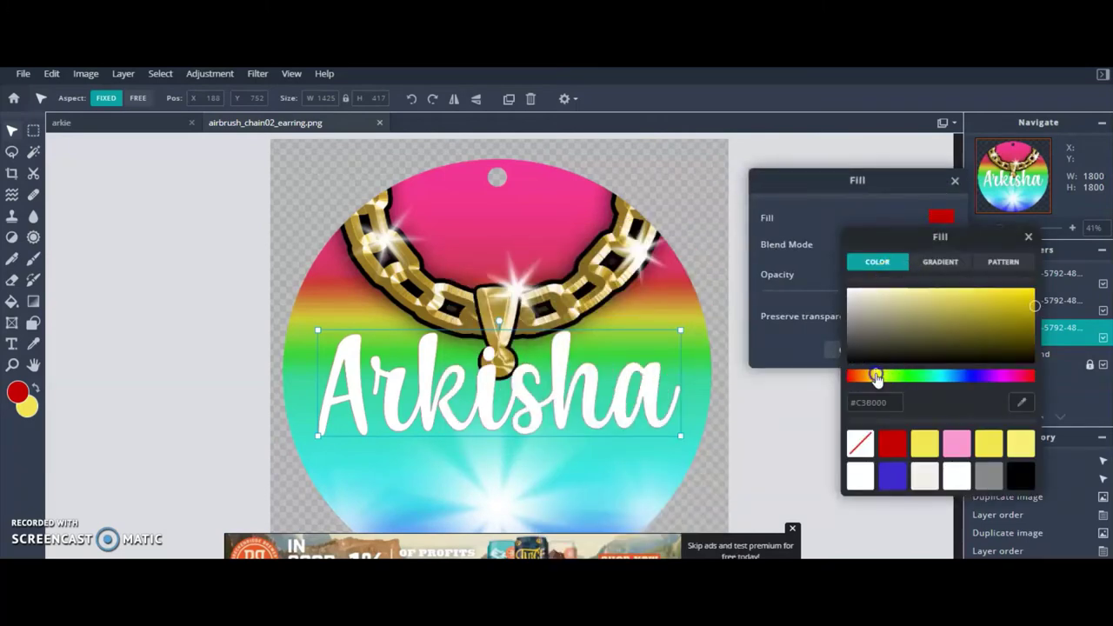
{"action": "left_click_drag", "start_coordinate": [946, 347], "coordinate": [1025, 300]}
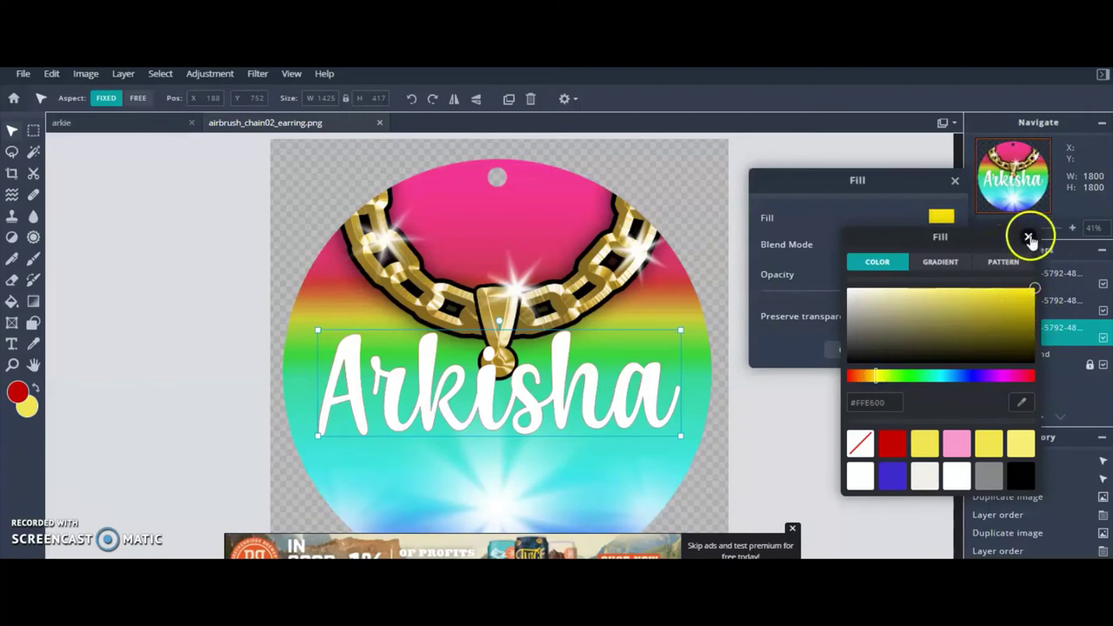
{"action": "left_click", "coordinate": [1029, 239]}
{"action": "left_click", "coordinate": [923, 350]}
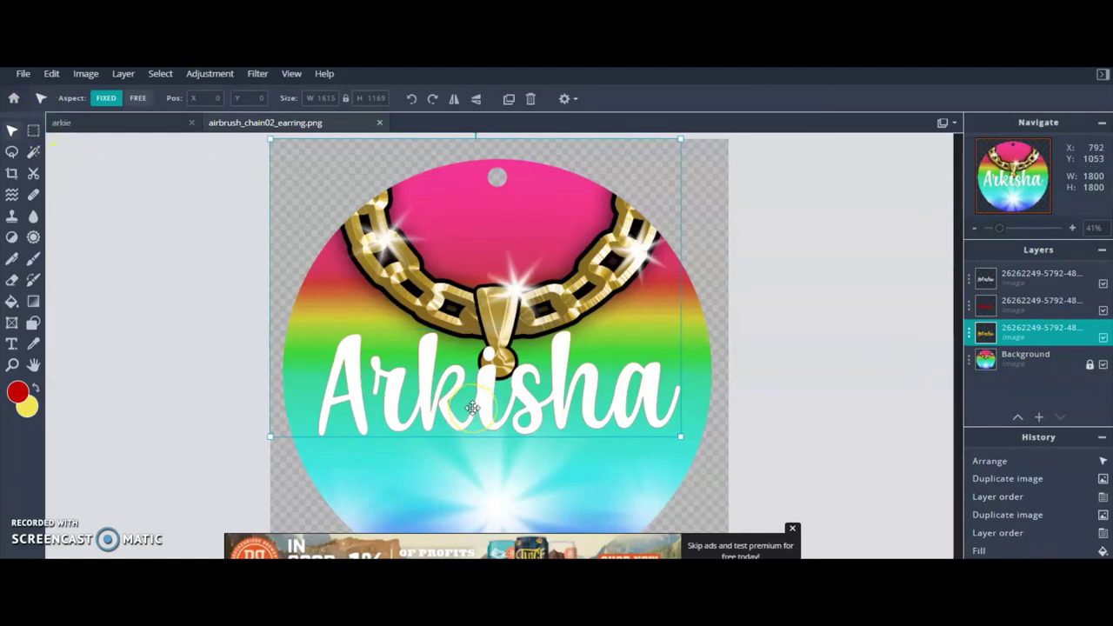
Nudge the yellow name copy about 15 pixels to the left to offset it as a drop shadow.
{"action": "key", "text": "Left"}
{"action": "key", "text": "Left"}
{"action": "key", "text": "Left"}
{"action": "key", "text": "Left"}
{"action": "key", "text": "Left"}
{"action": "key", "text": "Left"}
{"action": "key", "text": "Left"}
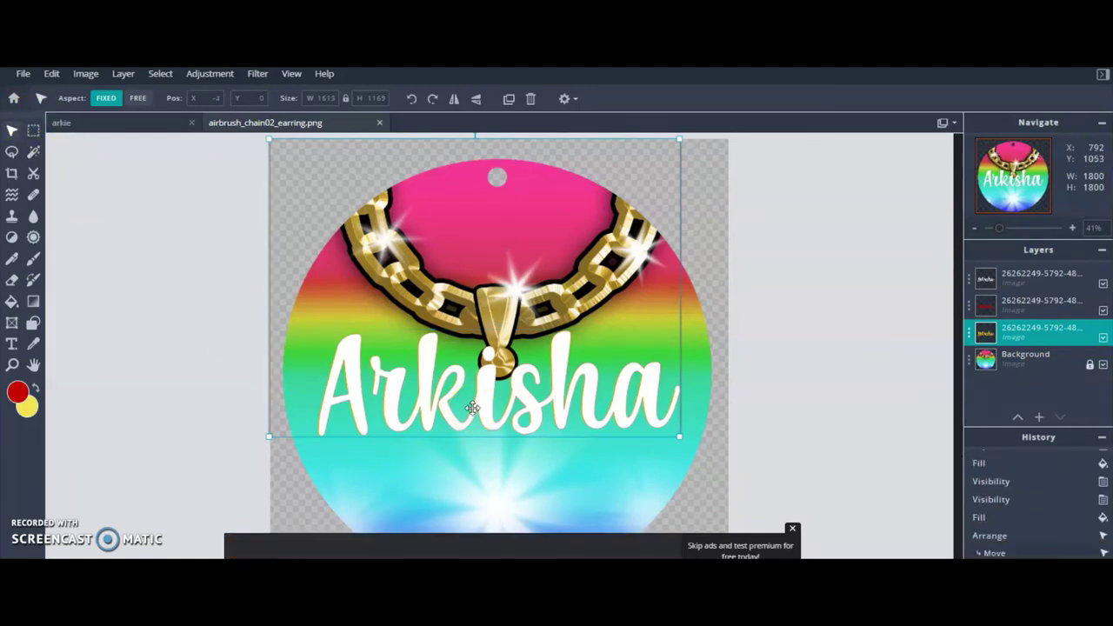
{"action": "key", "text": "Left"}
{"action": "key", "text": "Left"}
{"action": "key", "text": "Left"}
{"action": "key", "text": "Left"}
{"action": "key", "text": "Left"}
{"action": "key", "text": "Left"}
{"action": "key", "text": "Left"}
{"action": "key", "text": "Left"}
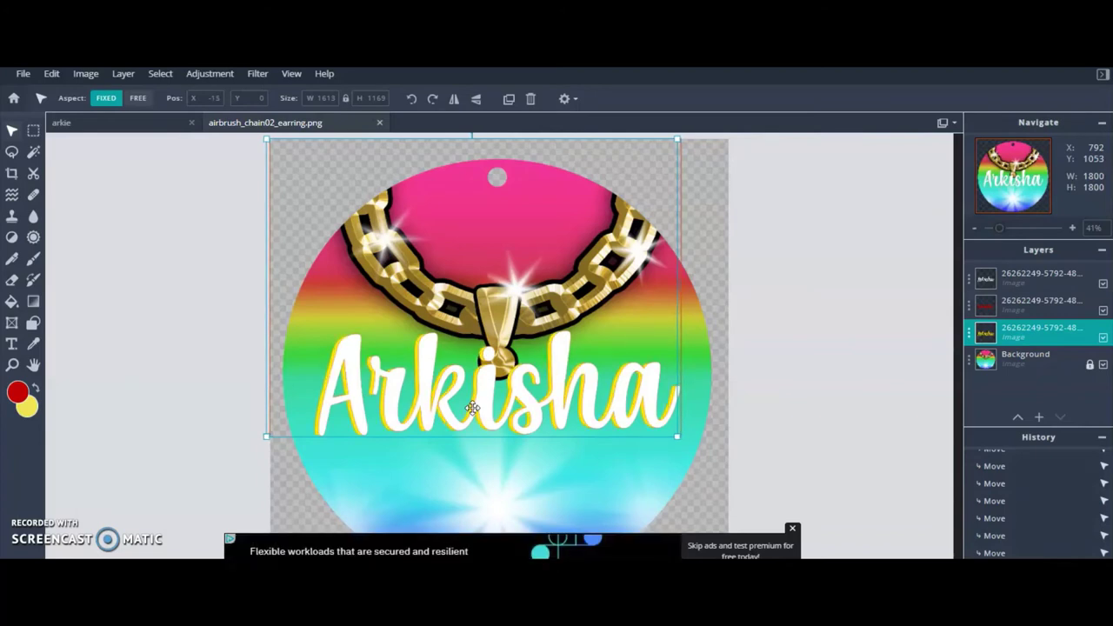
Add a black (#000000) stroke of size 10 at 100% opacity to the middle name copy.
{"action": "left_click", "coordinate": [1068, 305]}
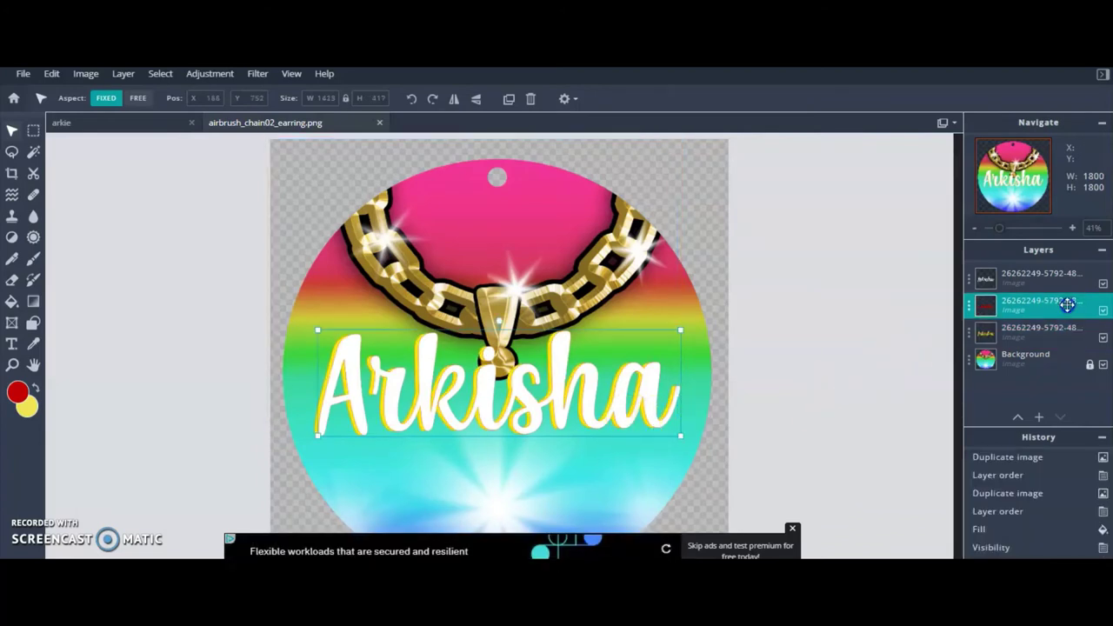
{"action": "left_click", "coordinate": [1028, 300]}
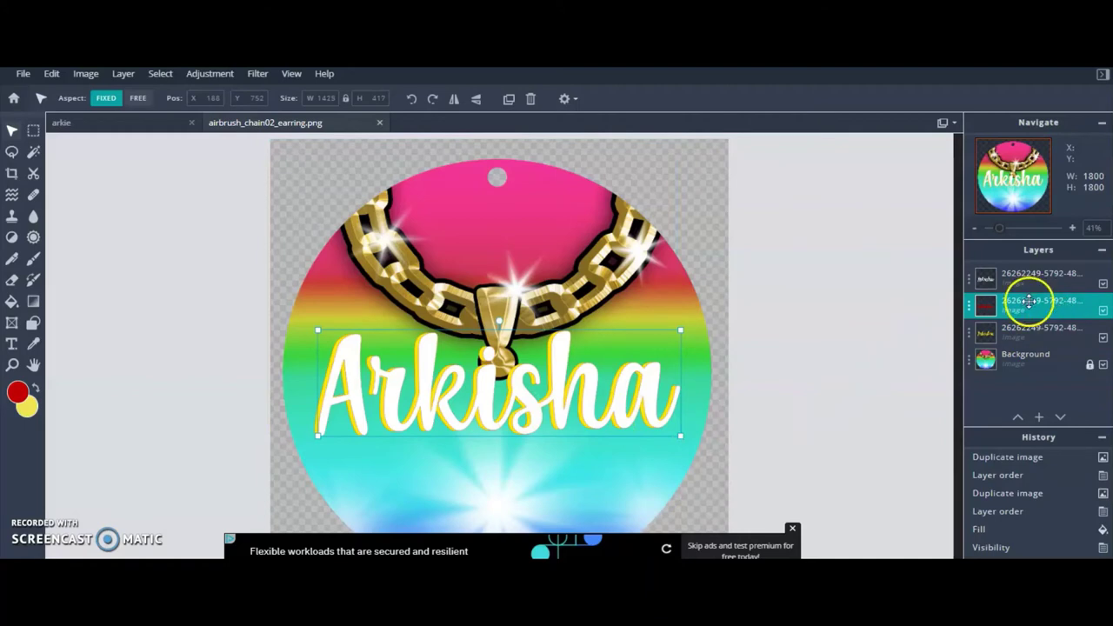
{"action": "left_click", "coordinate": [51, 73]}
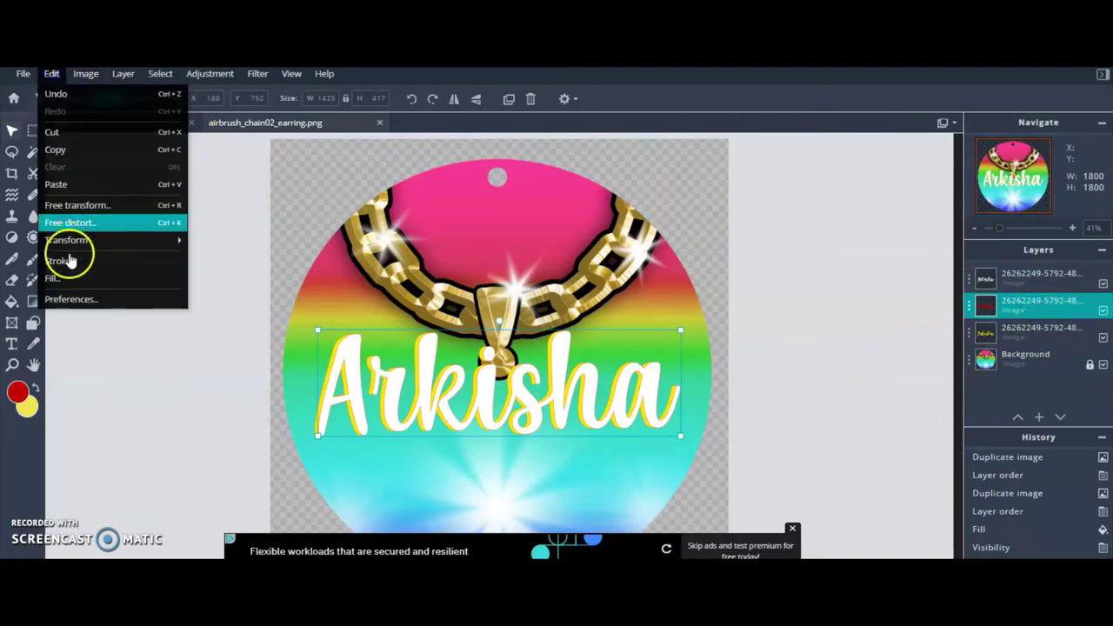
{"action": "left_click", "coordinate": [70, 261]}
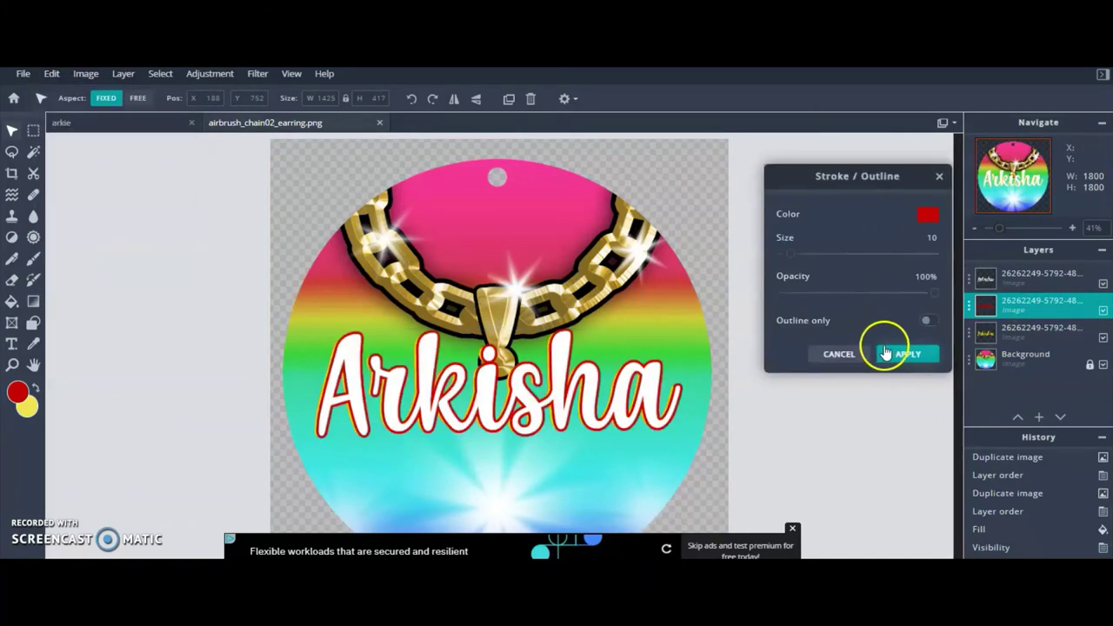
{"action": "left_click", "coordinate": [928, 215]}
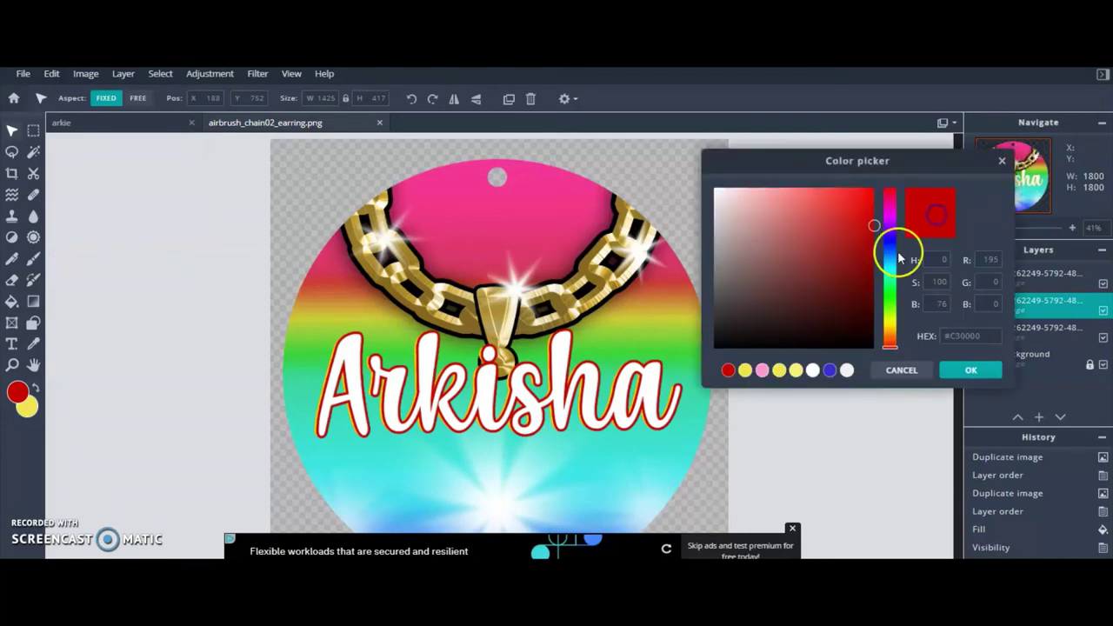
{"action": "left_click_drag", "start_coordinate": [766, 326], "coordinate": [700, 356]}
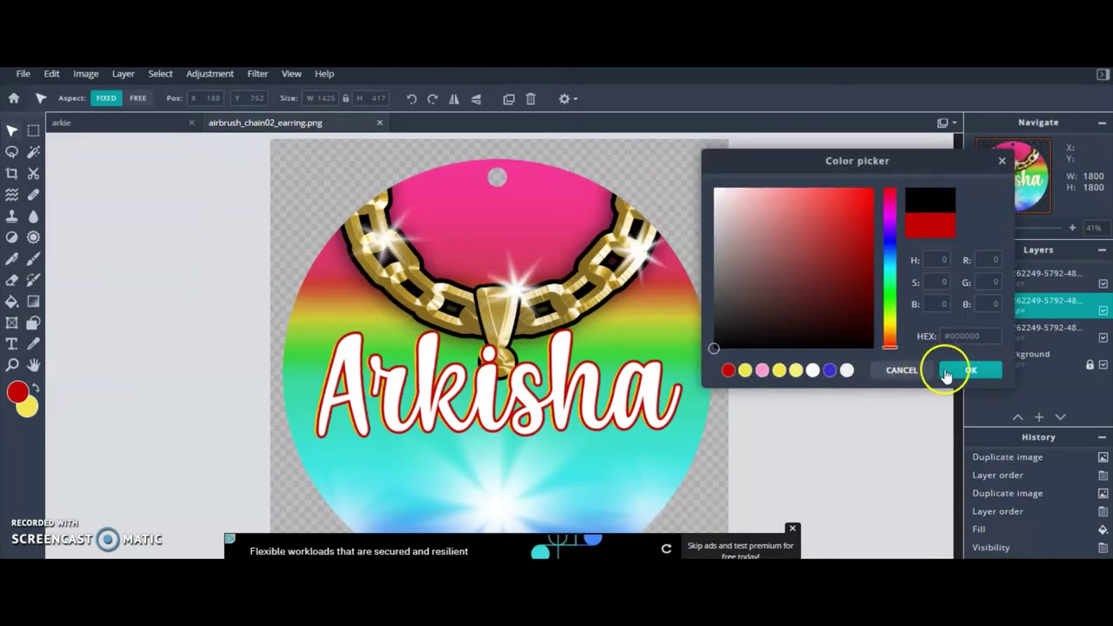
{"action": "left_click", "coordinate": [967, 372]}
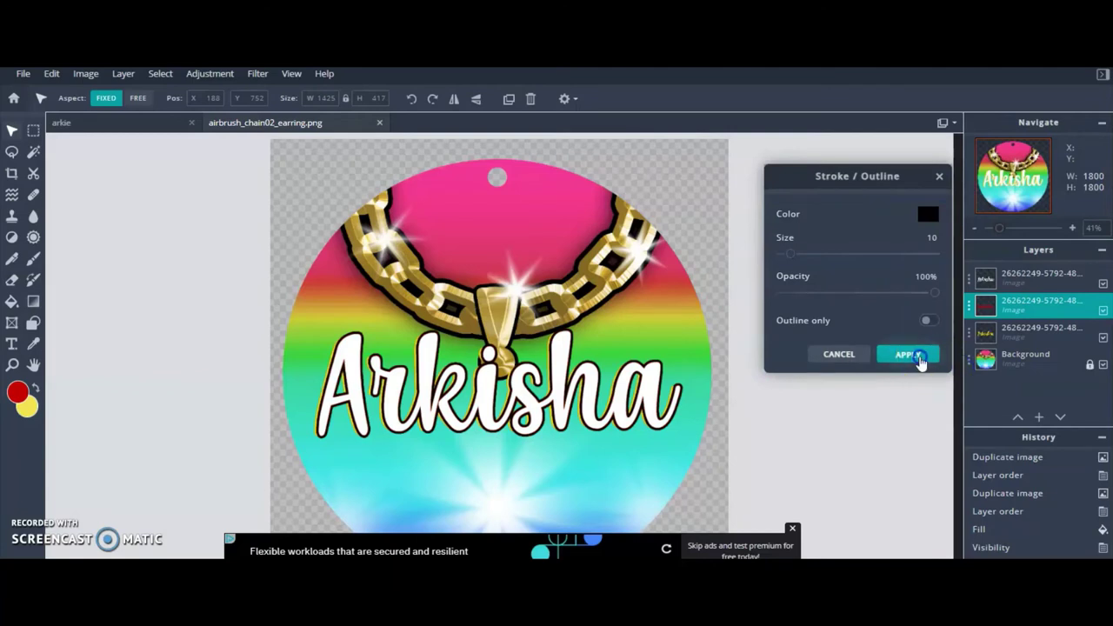
{"action": "left_click", "coordinate": [918, 356]}
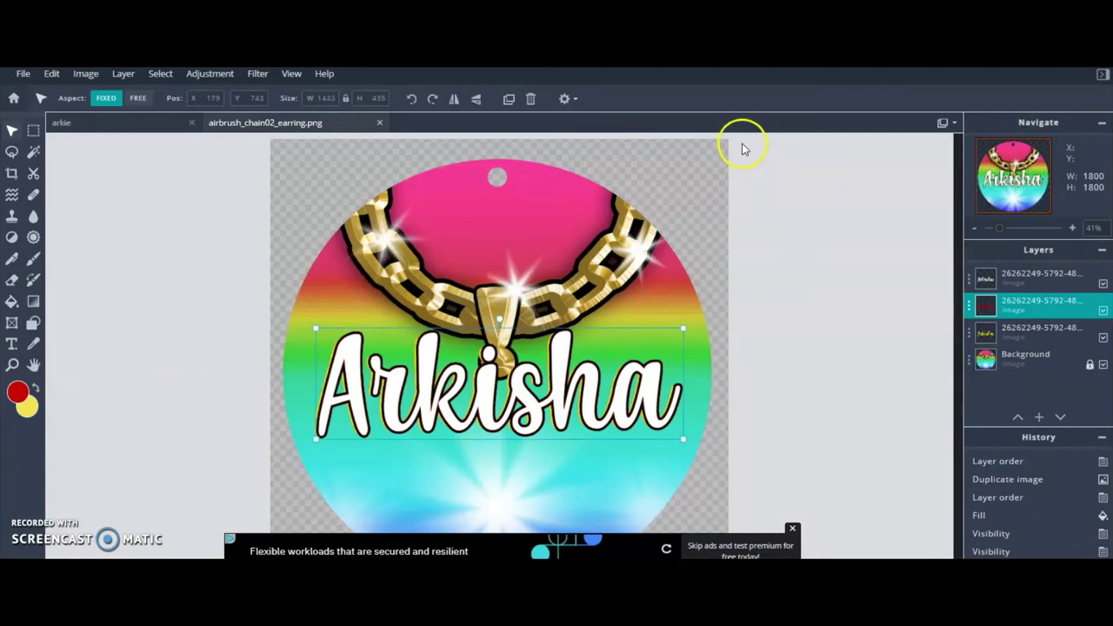
Nudge the yellow name copy farther left to about X -23, widening the shadow beyond the black outline.
{"action": "left_click", "coordinate": [1035, 331]}
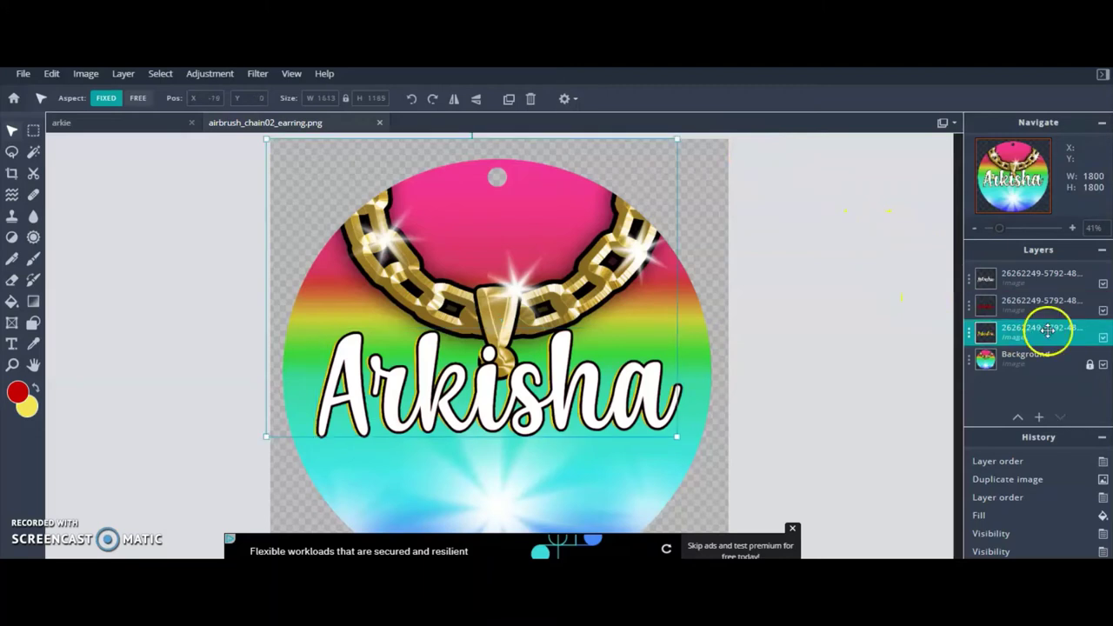
{"action": "key", "text": "Left"}
{"action": "key", "text": "Left"}
{"action": "key", "text": "Left"}
{"action": "key", "text": "Left"}
{"action": "key", "text": "Left"}
{"action": "key", "text": "Left"}
{"action": "key", "text": "Left"}
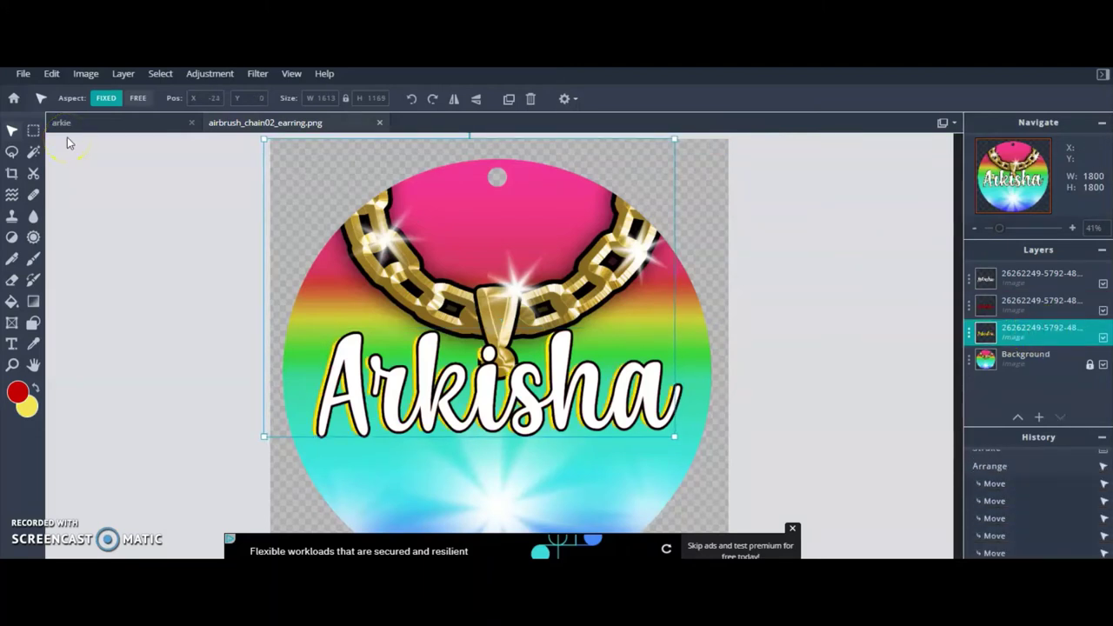
{"action": "key", "text": "Right"}
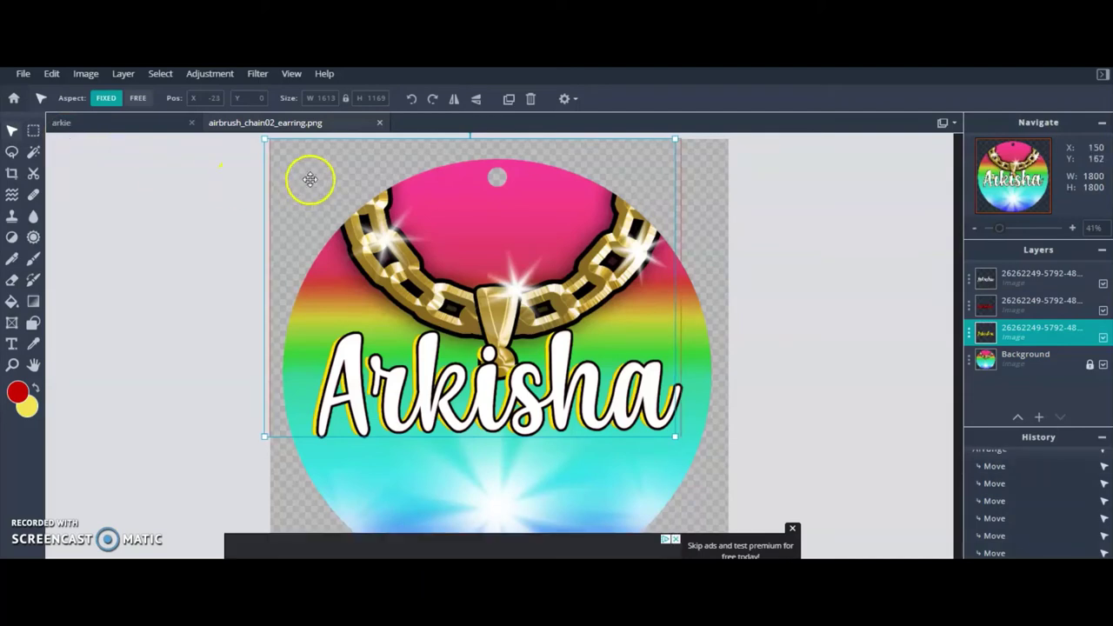
Fill the middle name copy entirely with black (#000000), hiding the white copy during the change and showing it again.
{"action": "left_click", "coordinate": [1038, 301]}
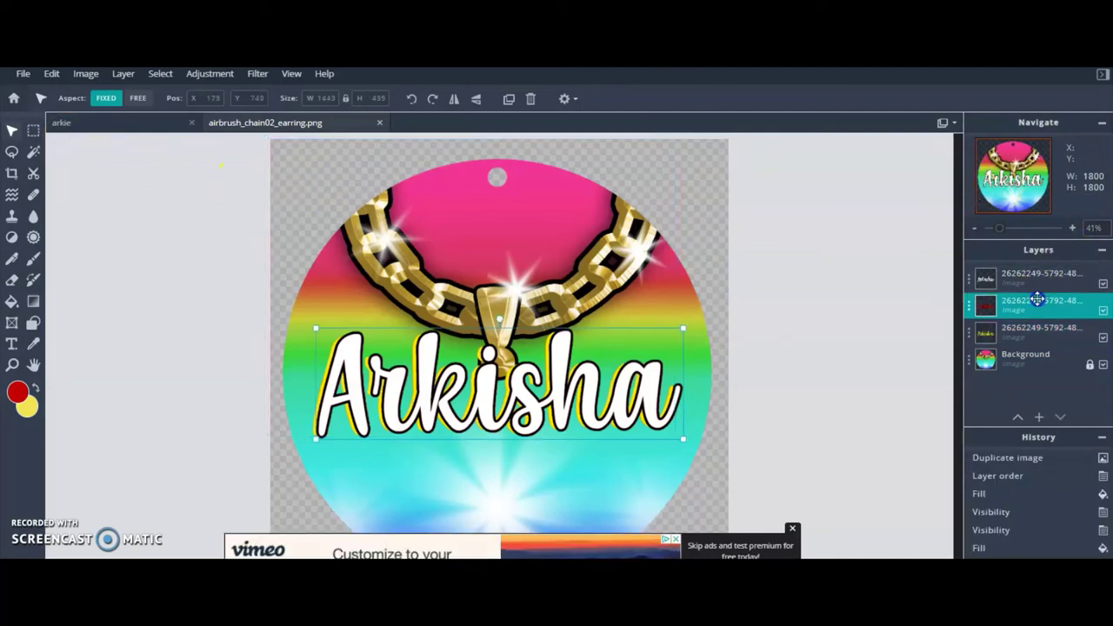
{"action": "left_click", "coordinate": [1103, 286]}
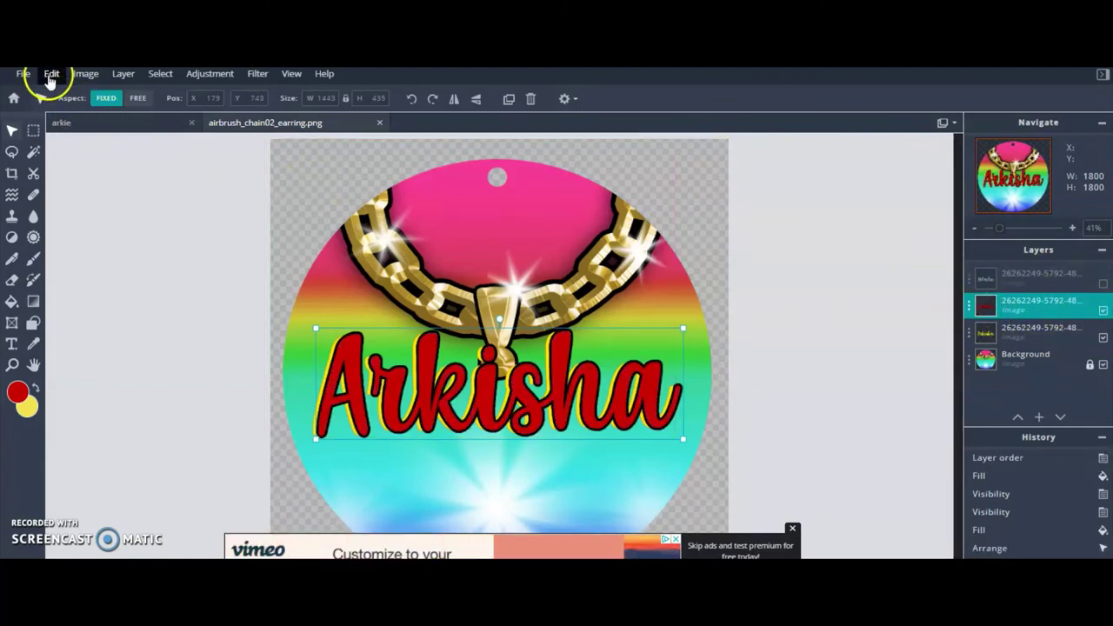
{"action": "left_click", "coordinate": [48, 76]}
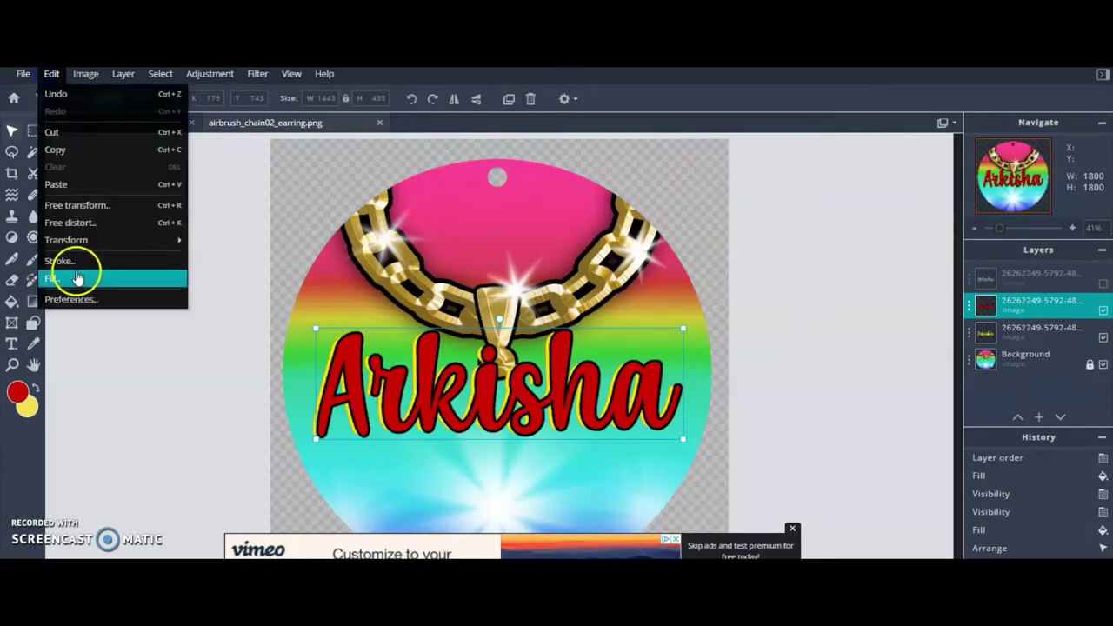
{"action": "left_click", "coordinate": [76, 276]}
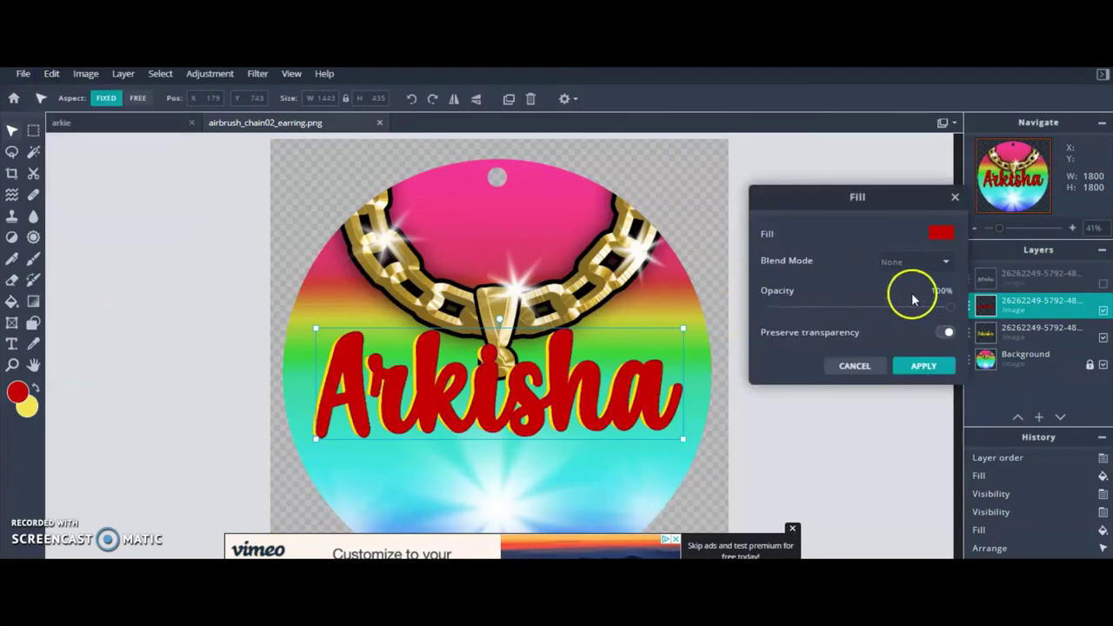
{"action": "left_click", "coordinate": [937, 234]}
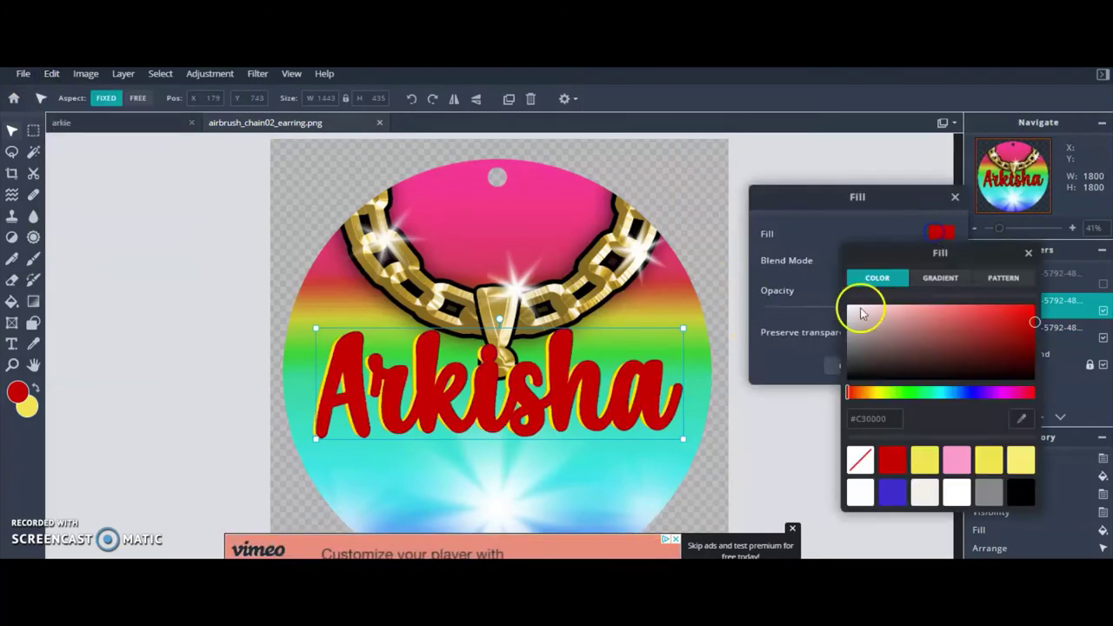
{"action": "left_click", "coordinate": [1022, 493]}
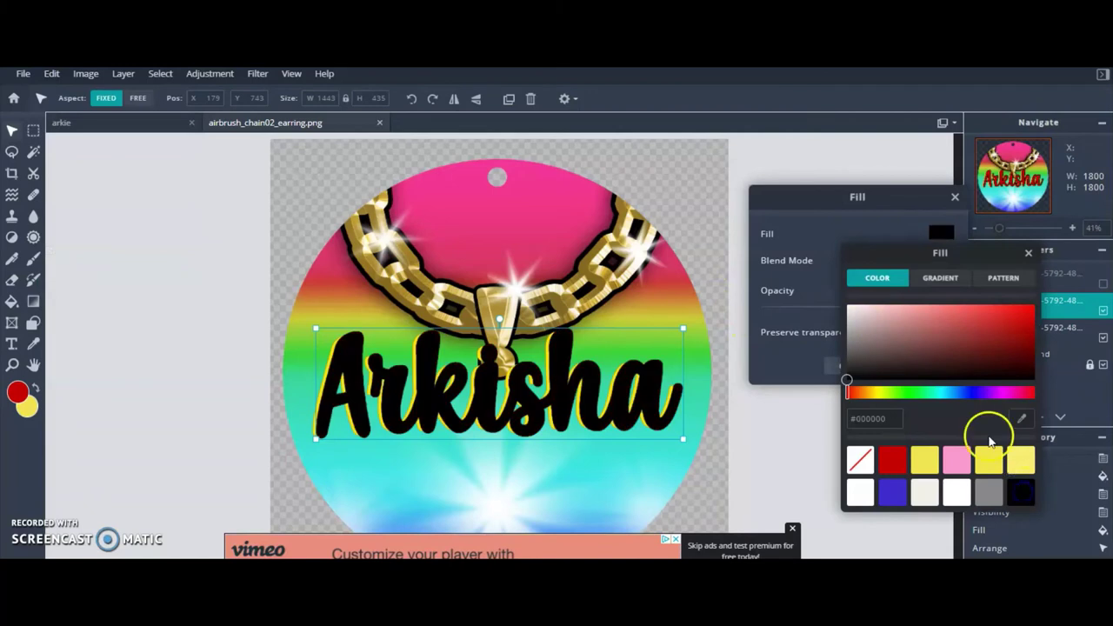
{"action": "left_click", "coordinate": [744, 367]}
{"action": "left_click", "coordinate": [918, 368]}
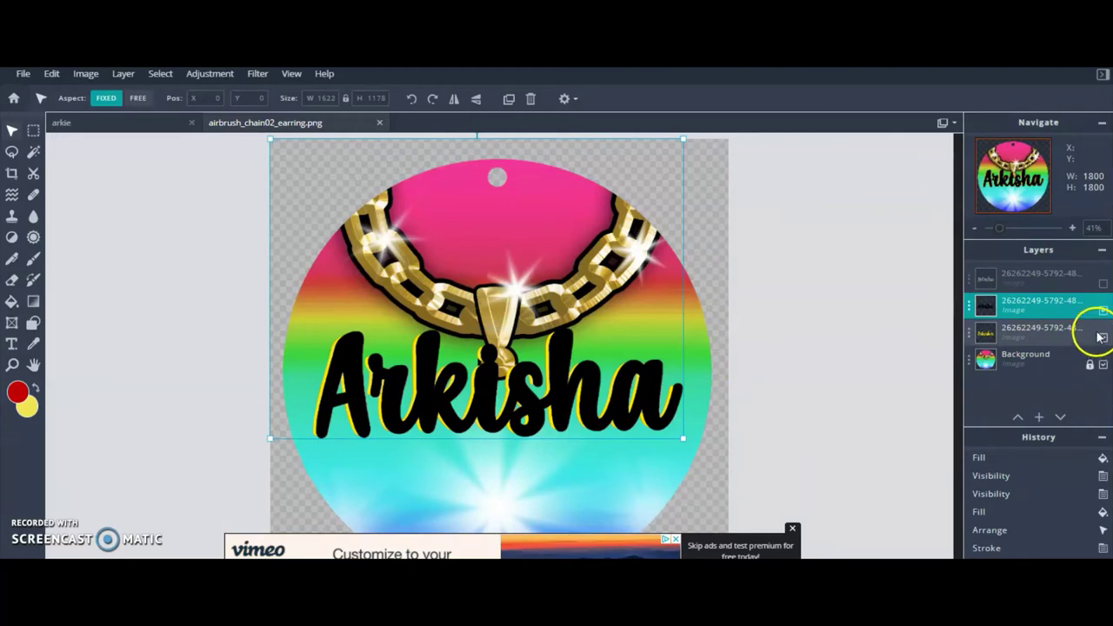
{"action": "left_click", "coordinate": [1097, 285]}
{"action": "left_click", "coordinate": [1102, 285]}
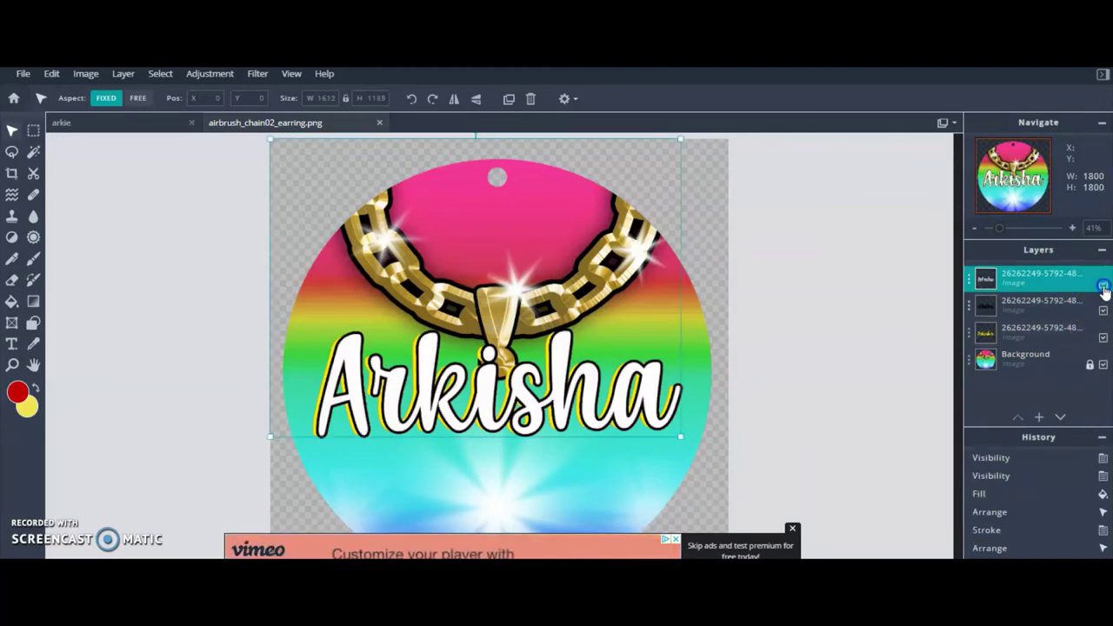
Duplicate the black name layer and place the duplicate below the yellow copy, directly above the background.
{"action": "left_click", "coordinate": [1042, 306]}
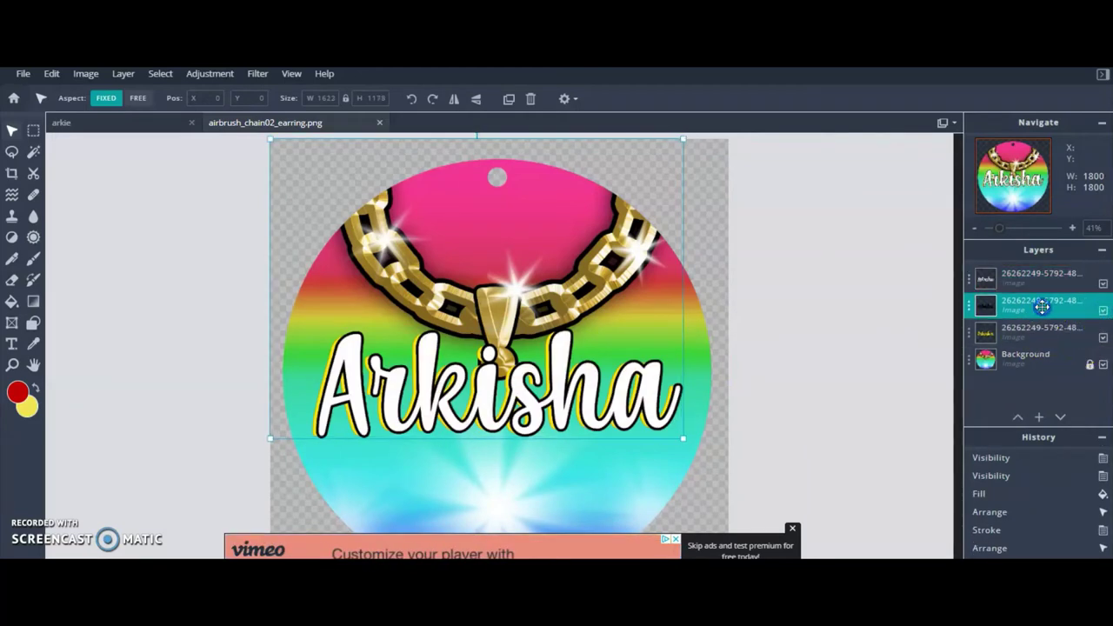
{"action": "left_click", "coordinate": [97, 77]}
{"action": "left_click", "coordinate": [119, 75]}
{"action": "left_click", "coordinate": [119, 75]}
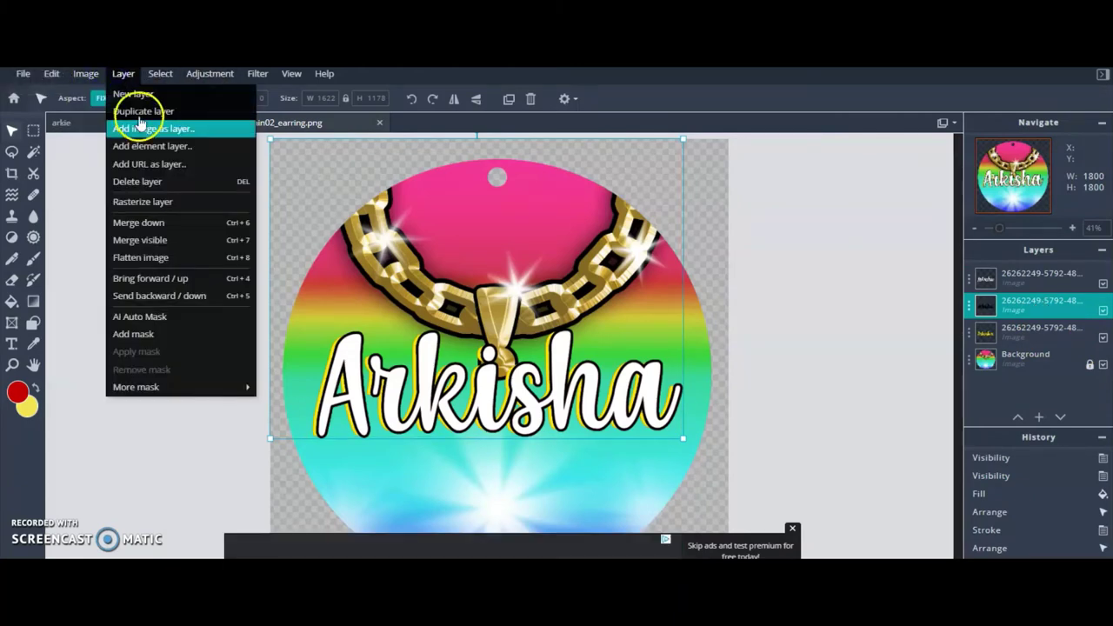
{"action": "left_click", "coordinate": [142, 111]}
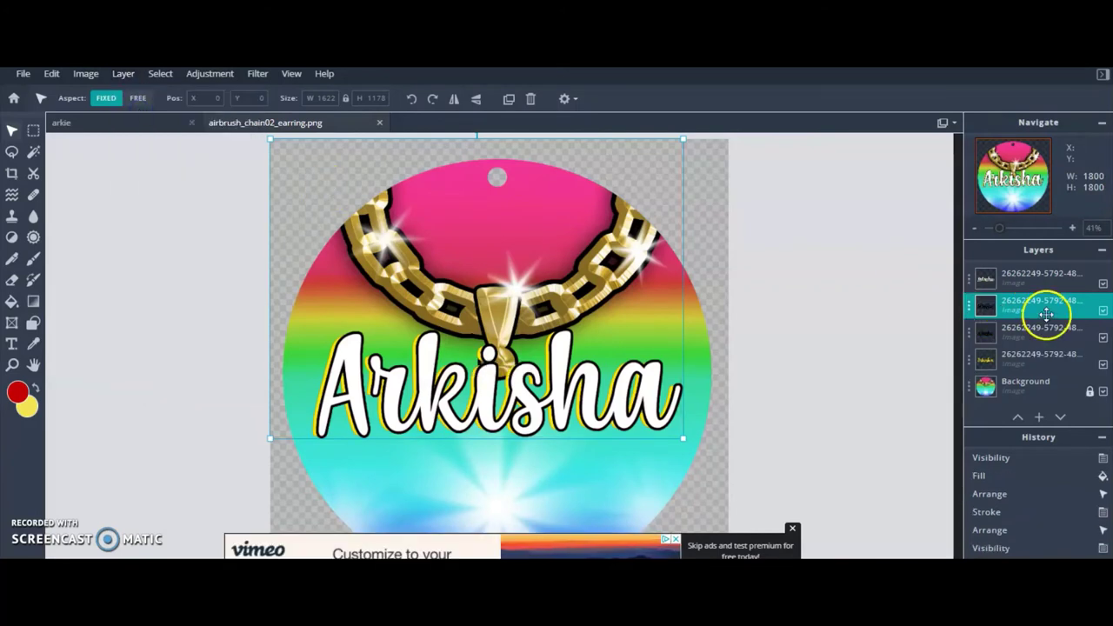
{"action": "left_click_drag", "start_coordinate": [1047, 313], "coordinate": [1041, 366]}
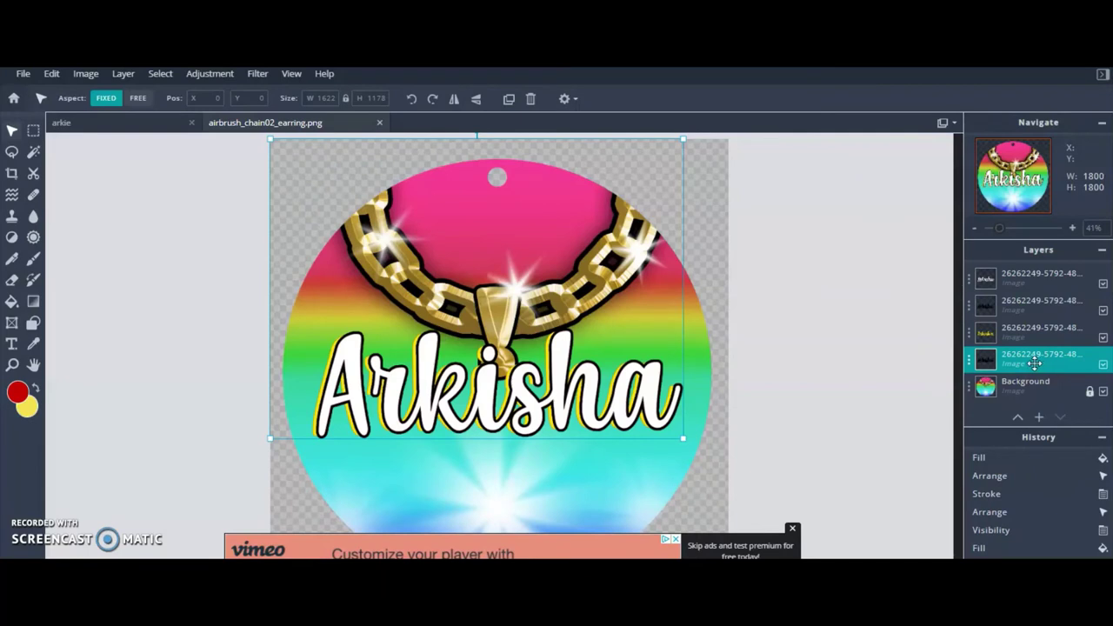
Try to add a pink (#FC3396) stroke of size 10 to the lowest name copy, directly above the background.
{"action": "left_click", "coordinate": [52, 73]}
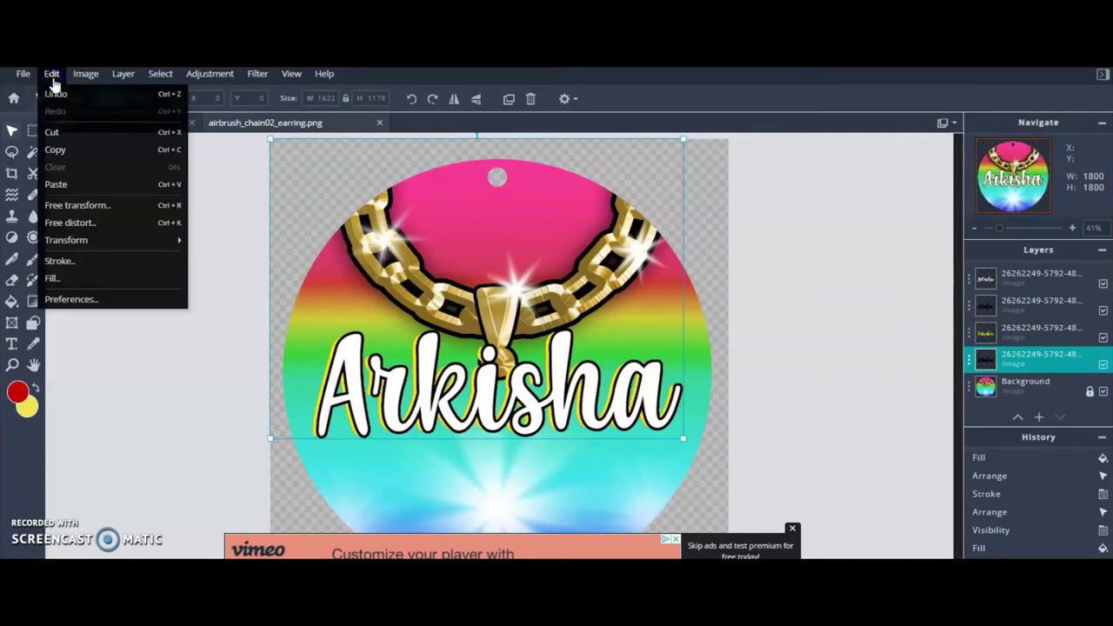
{"action": "left_click", "coordinate": [81, 261]}
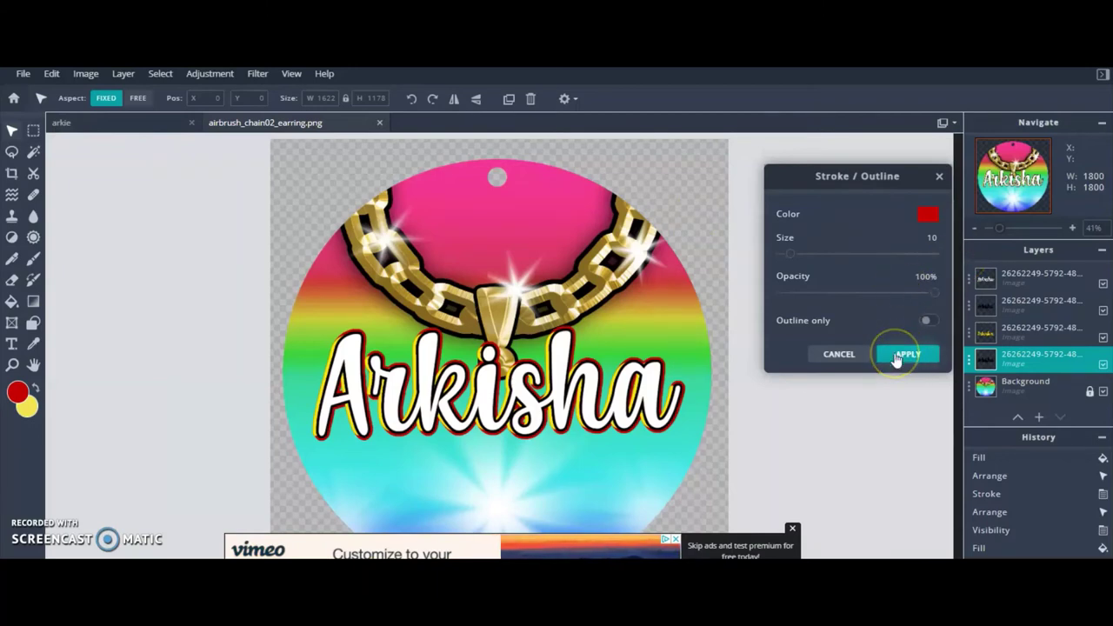
{"action": "left_click", "coordinate": [926, 215]}
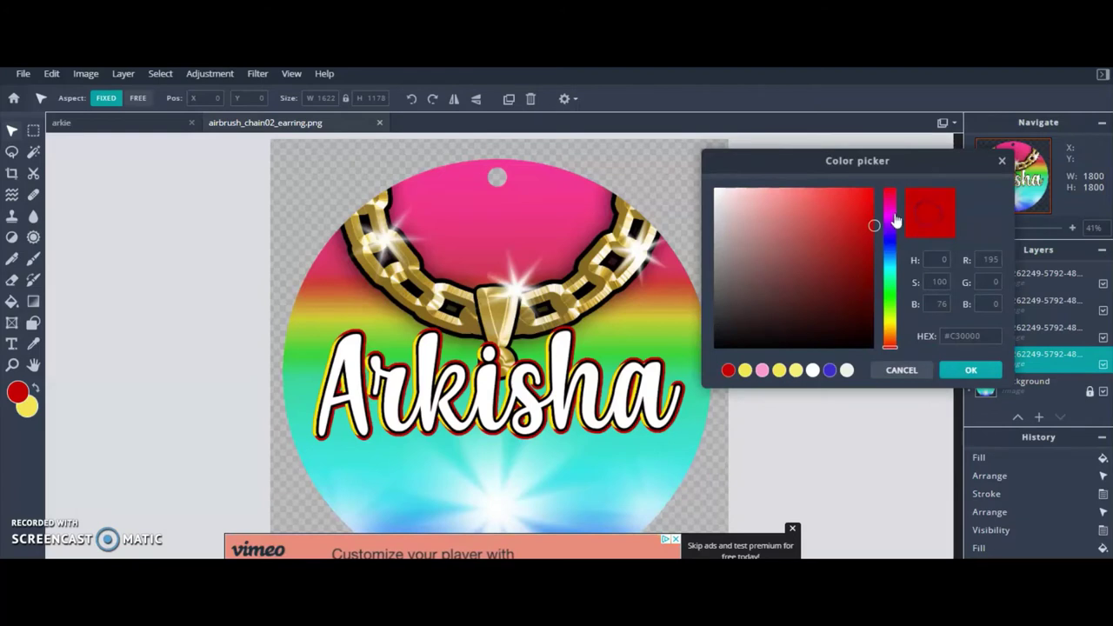
{"action": "left_click", "coordinate": [526, 171]}
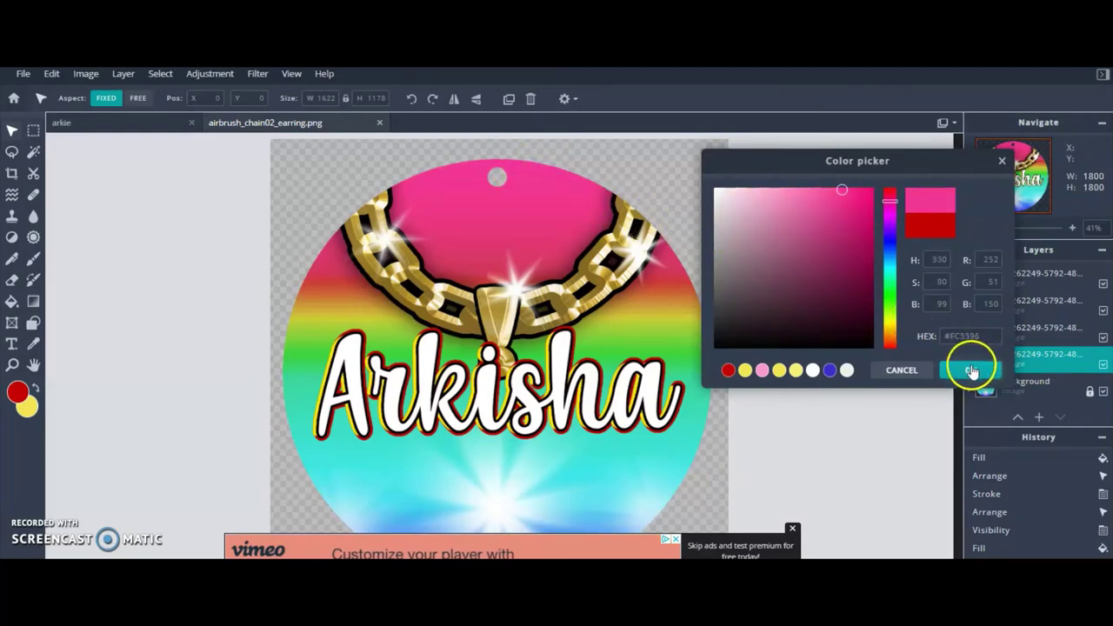
{"action": "left_click", "coordinate": [971, 371]}
{"action": "left_click", "coordinate": [907, 348]}
{"action": "left_click", "coordinate": [991, 364]}
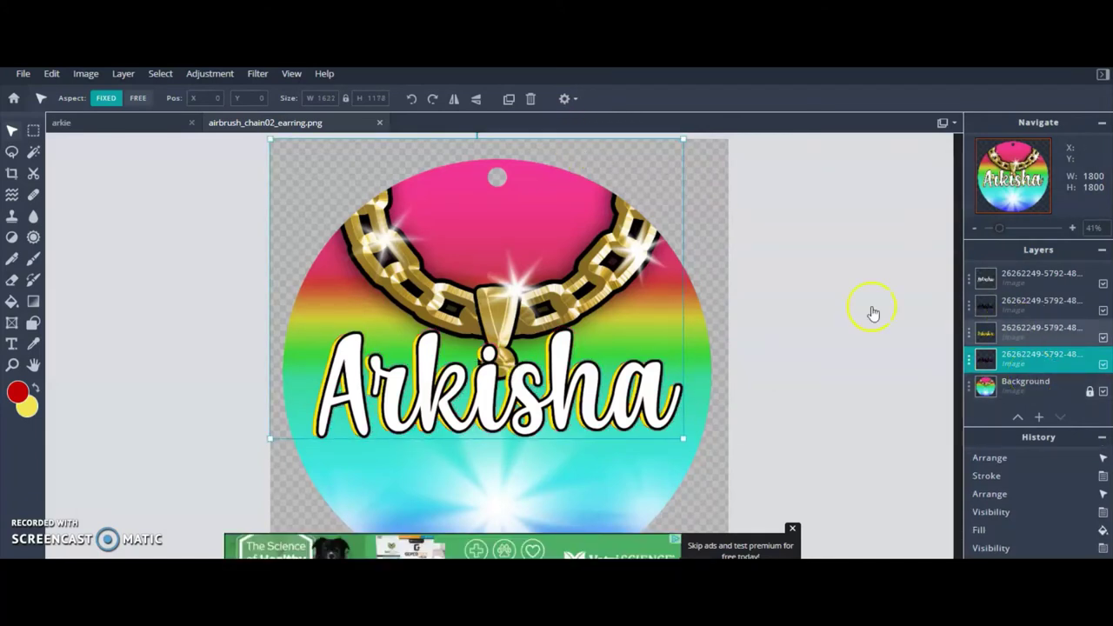
Add a stroke of size 21 at 100% opacity to the lowest name copy, in pink (#FD3396) sampled from near the earring hole.
{"action": "left_click", "coordinate": [52, 74]}
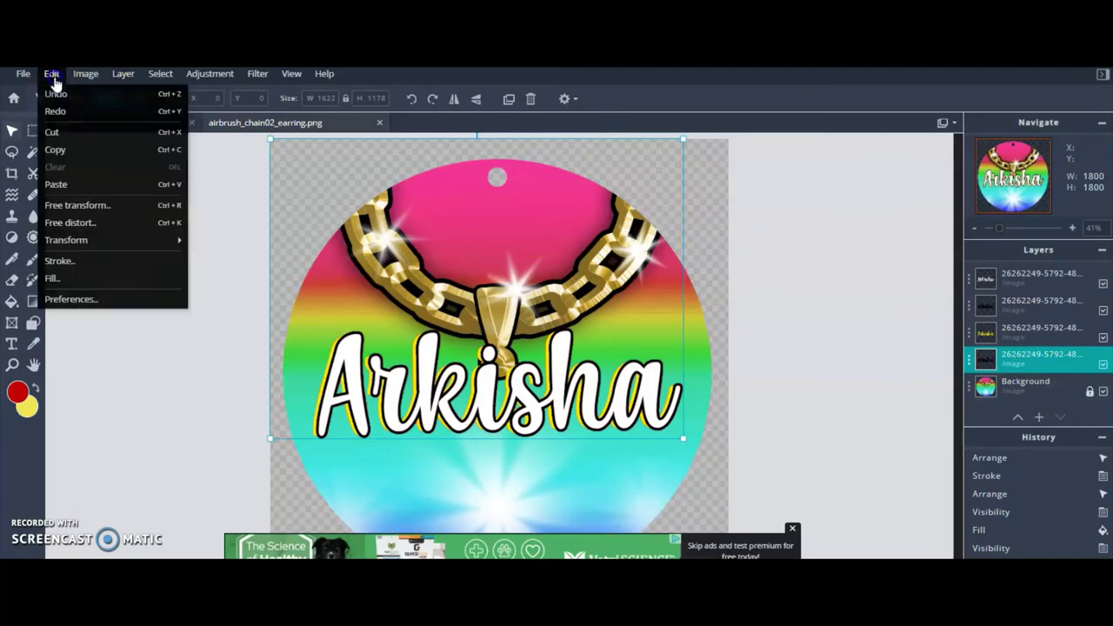
{"action": "left_click", "coordinate": [96, 263]}
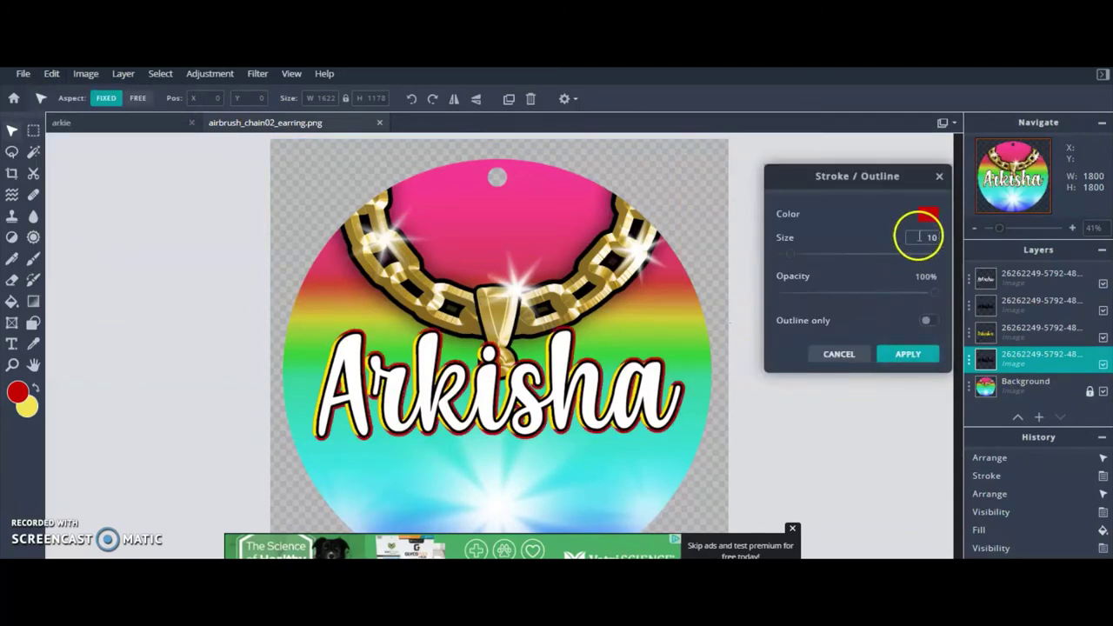
{"action": "left_click", "coordinate": [927, 218]}
{"action": "left_click", "coordinate": [505, 178]}
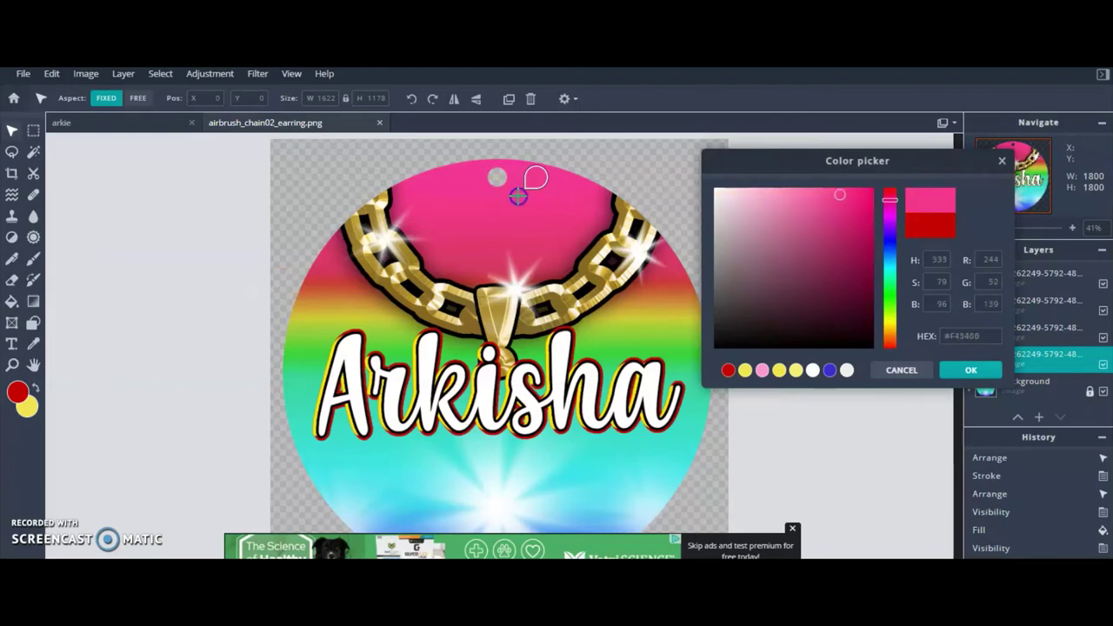
{"action": "left_click", "coordinate": [517, 169]}
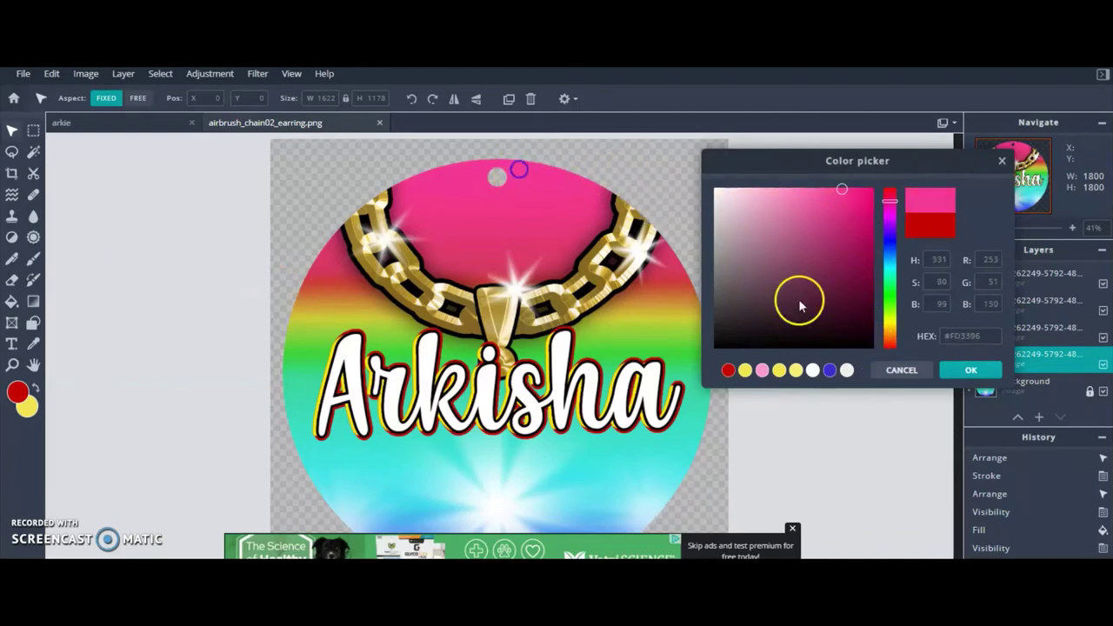
{"action": "left_click", "coordinate": [968, 370]}
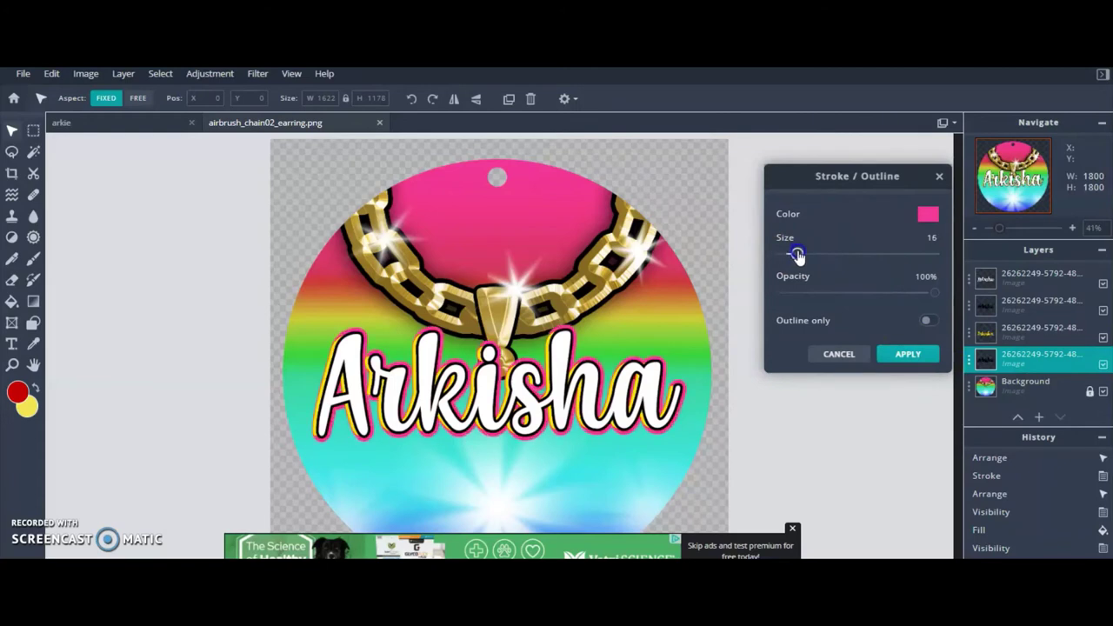
{"action": "left_click_drag", "start_coordinate": [799, 255], "coordinate": [802, 255]}
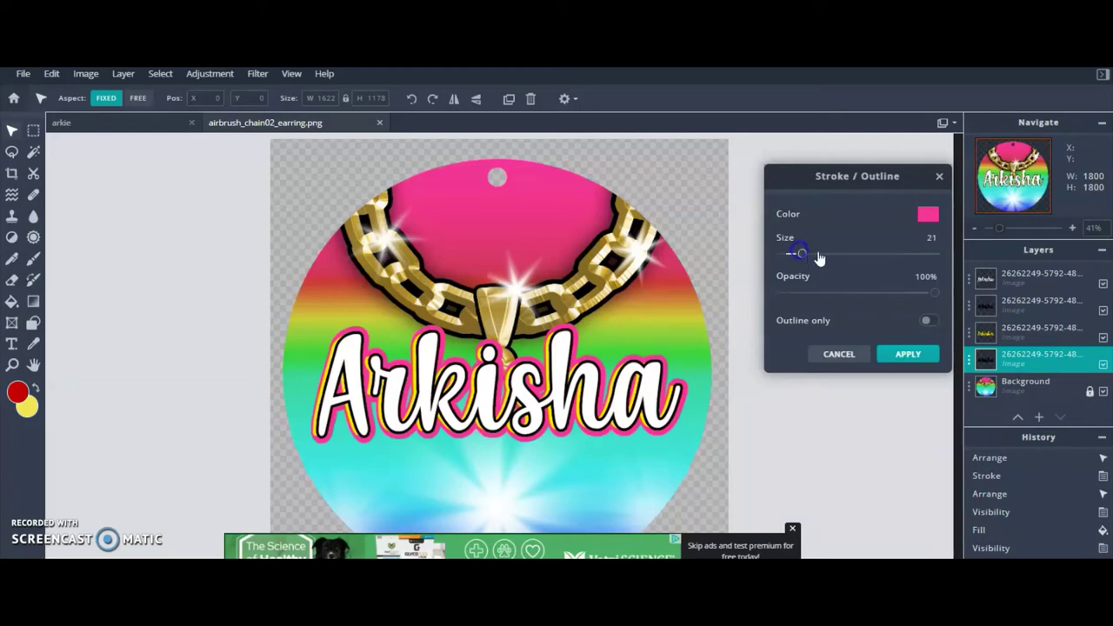
{"action": "left_click", "coordinate": [901, 348]}
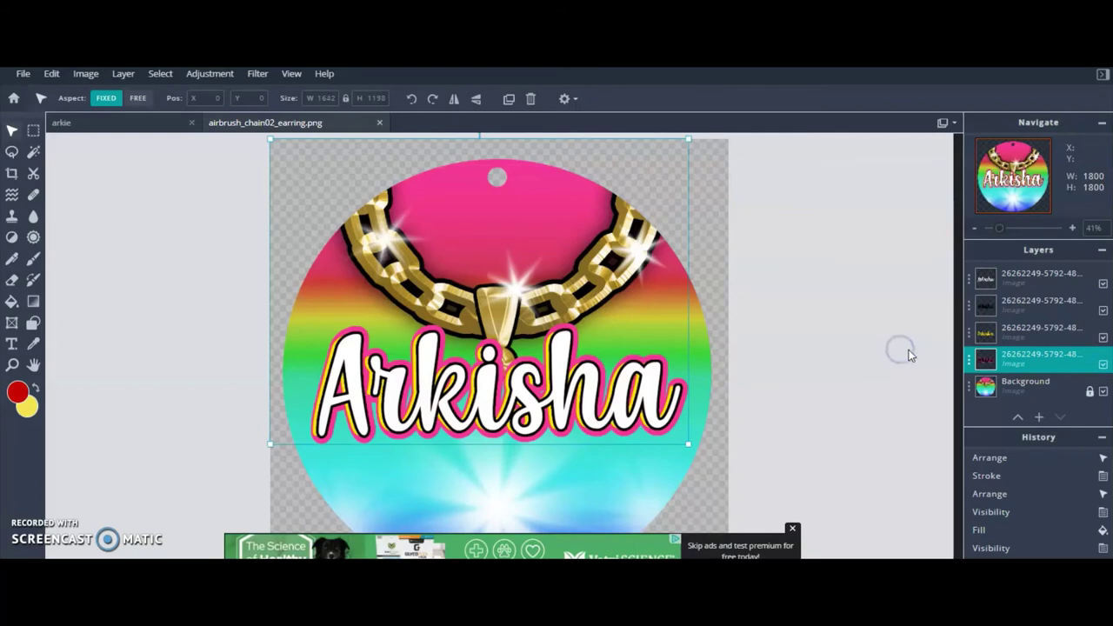
Try duplicating the pink-outlined name layer and undo the duplication.
{"action": "left_click", "coordinate": [1056, 366]}
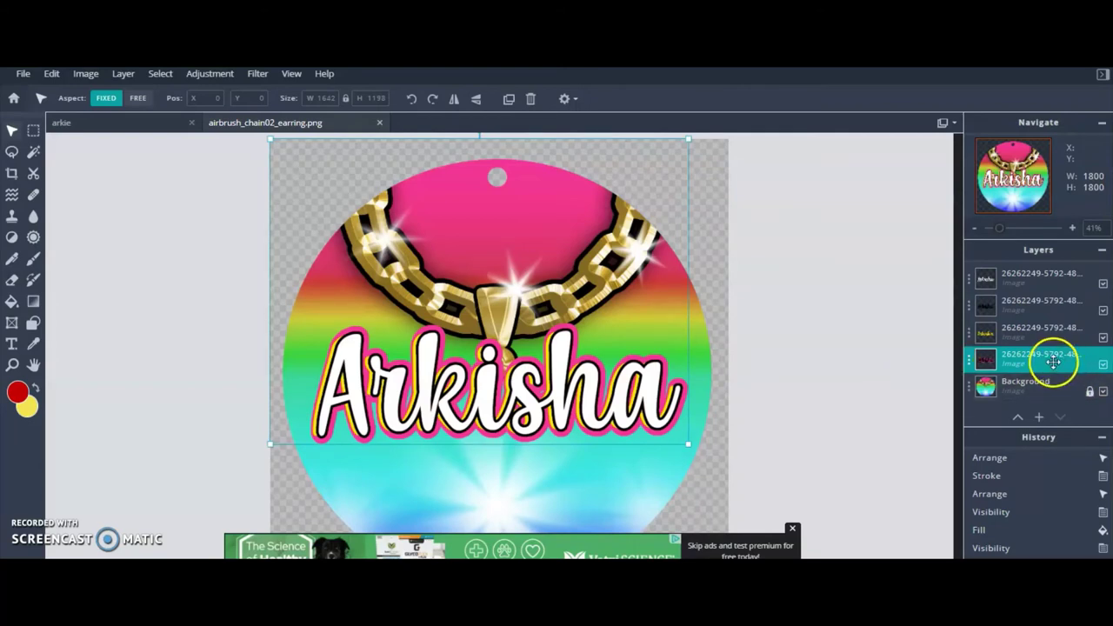
{"action": "left_click", "coordinate": [126, 77]}
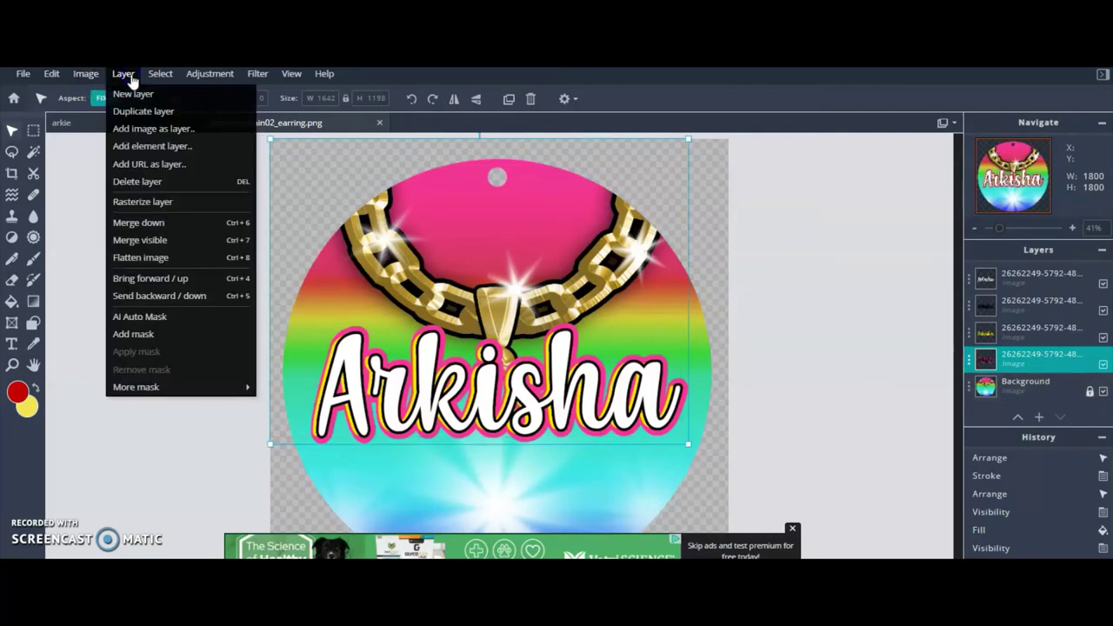
{"action": "left_click", "coordinate": [138, 112]}
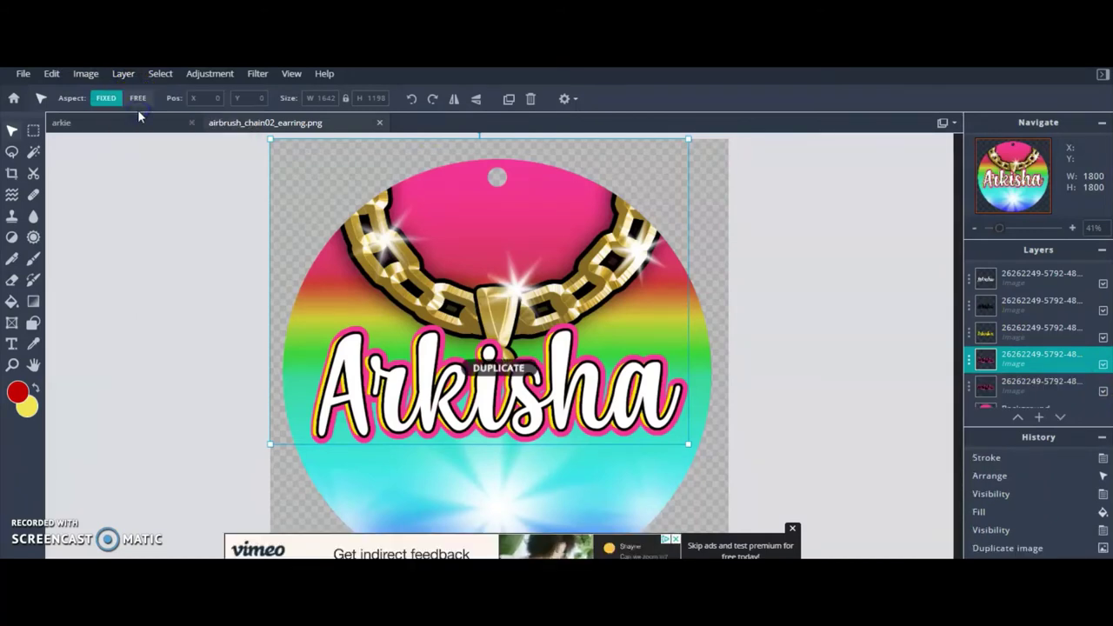
{"action": "left_click_drag", "start_coordinate": [999, 383], "coordinate": [1043, 397]}
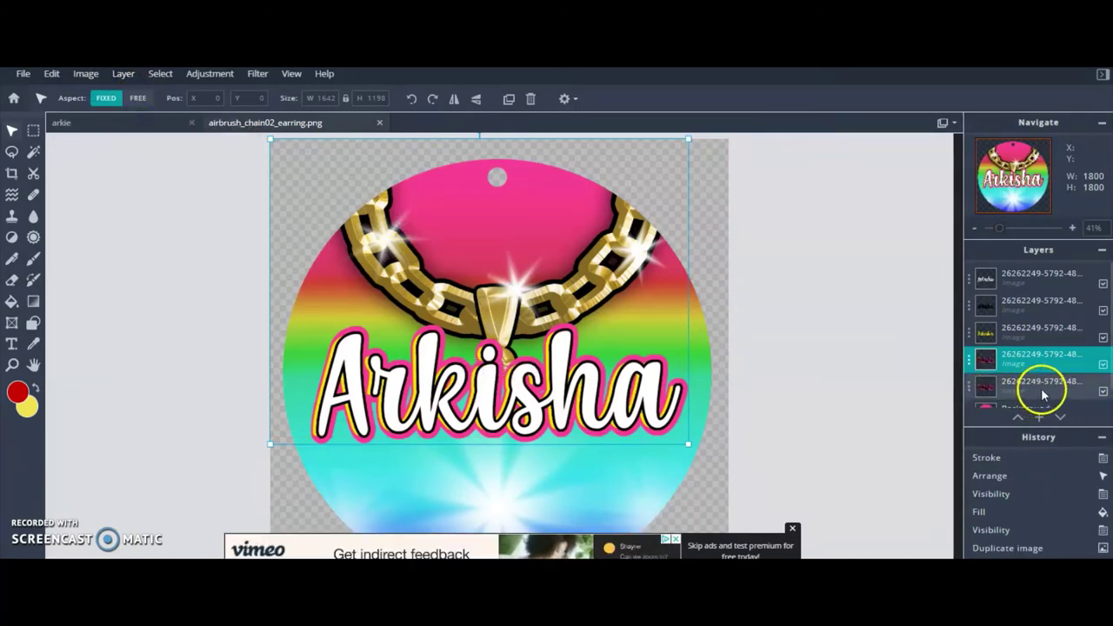
{"action": "key", "text": "ctrl+z"}
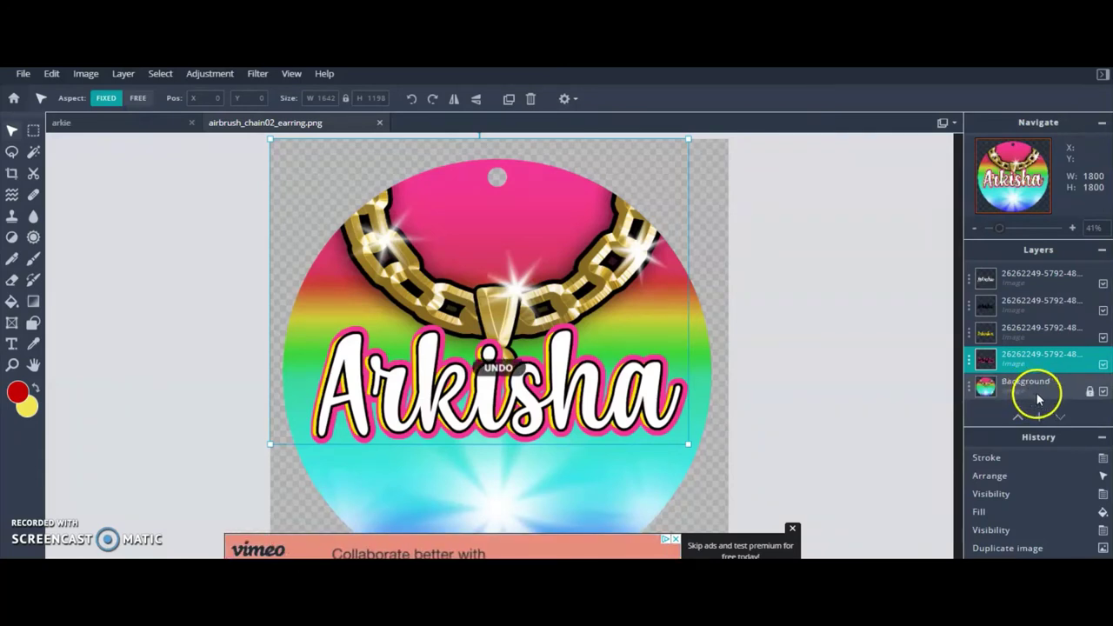
Fill the pink-outlined name copy entirely with pink sampled from the upper part of the earring, at 100% opacity with transparency preserved.
{"action": "left_click", "coordinate": [51, 74]}
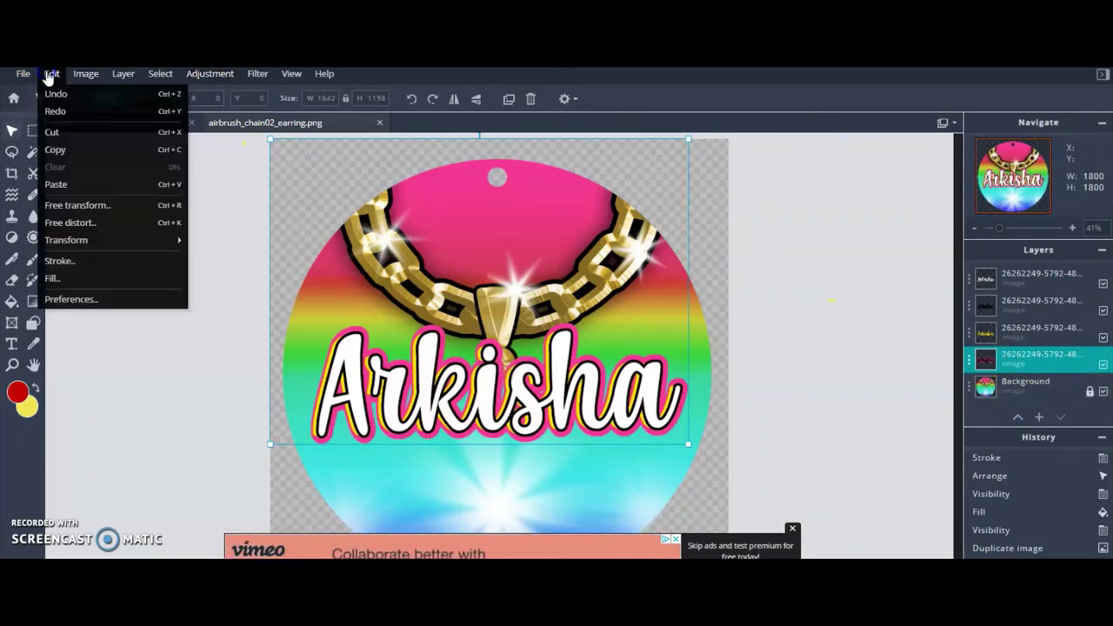
{"action": "left_click", "coordinate": [54, 277]}
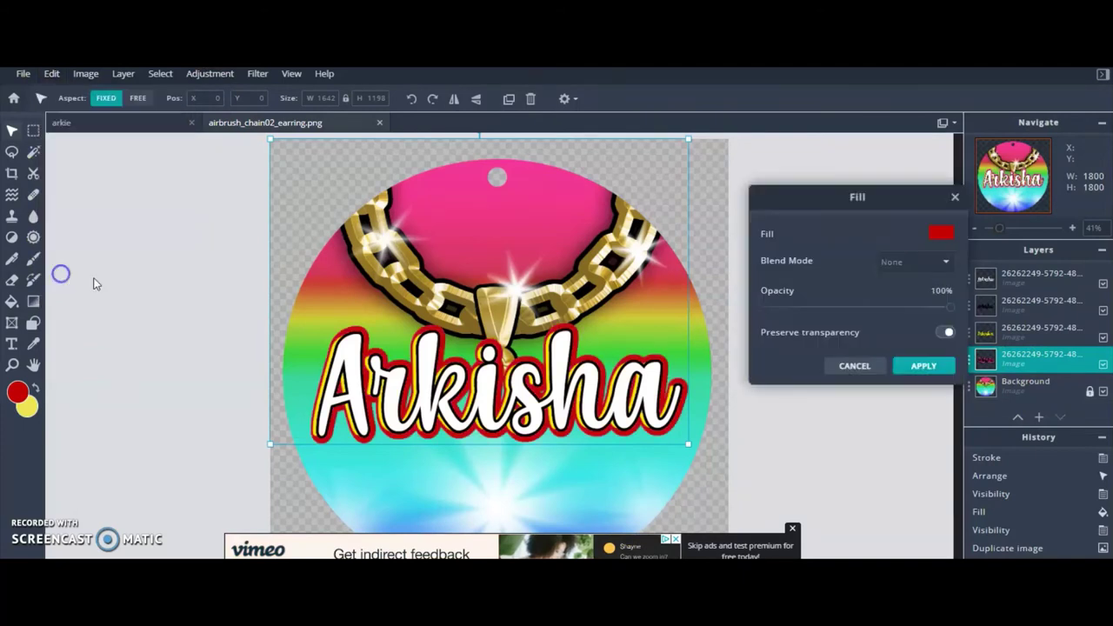
{"action": "left_click", "coordinate": [939, 235]}
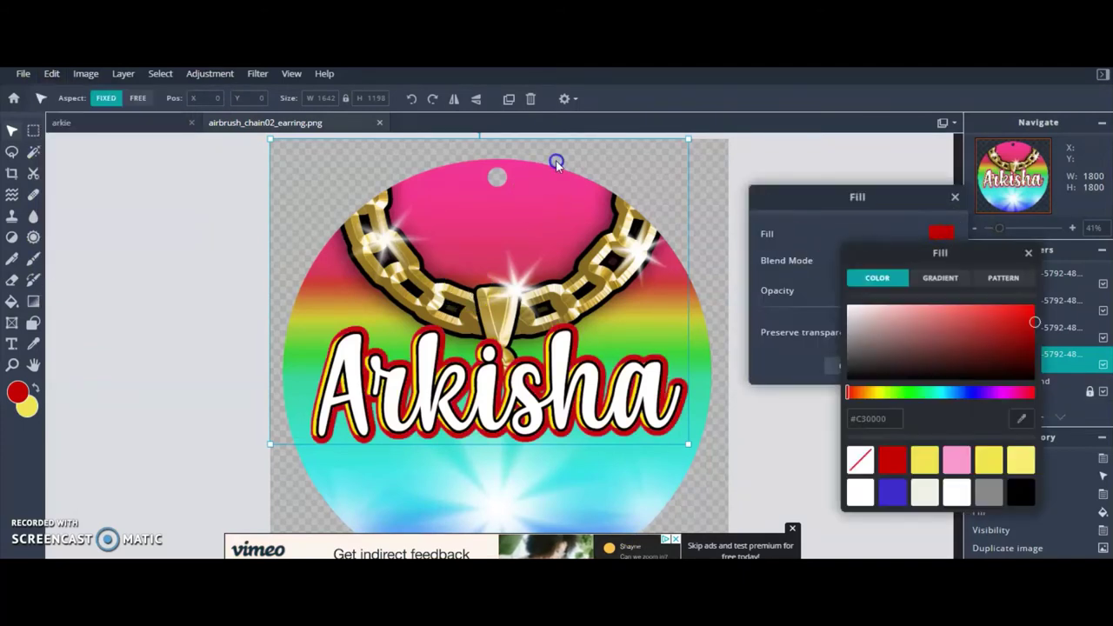
{"action": "left_click", "coordinate": [543, 178]}
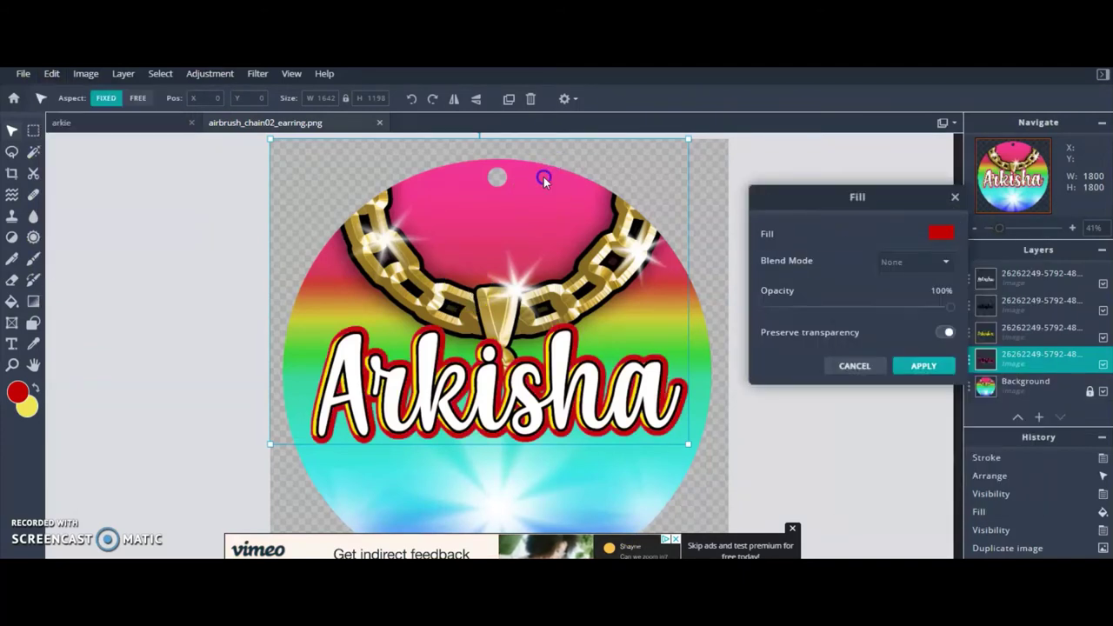
{"action": "left_click", "coordinate": [935, 233]}
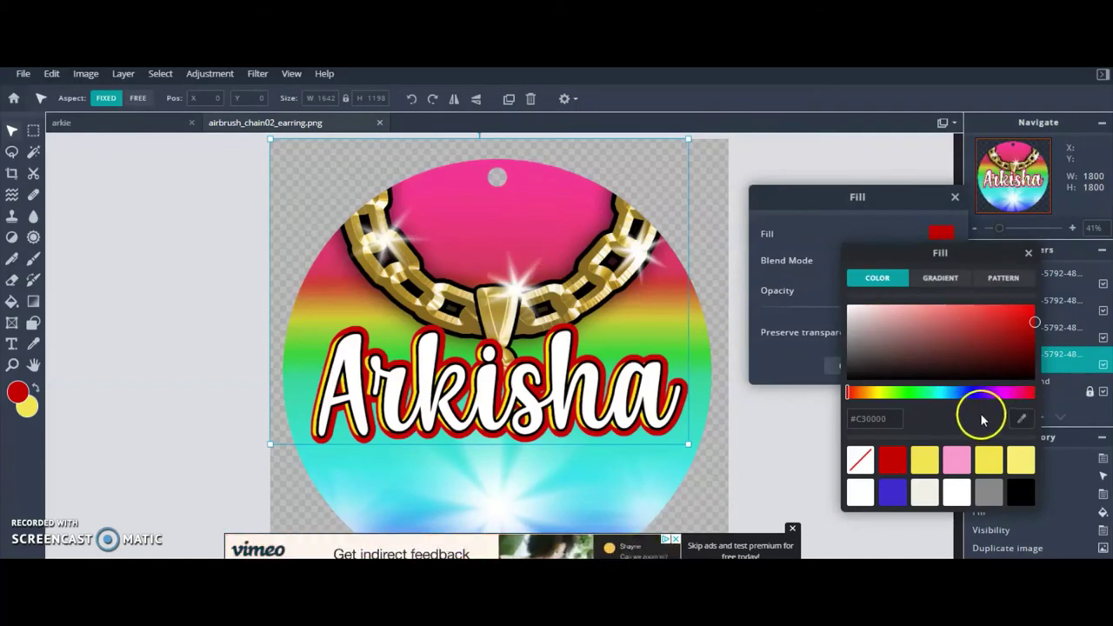
{"action": "left_click", "coordinate": [1022, 418]}
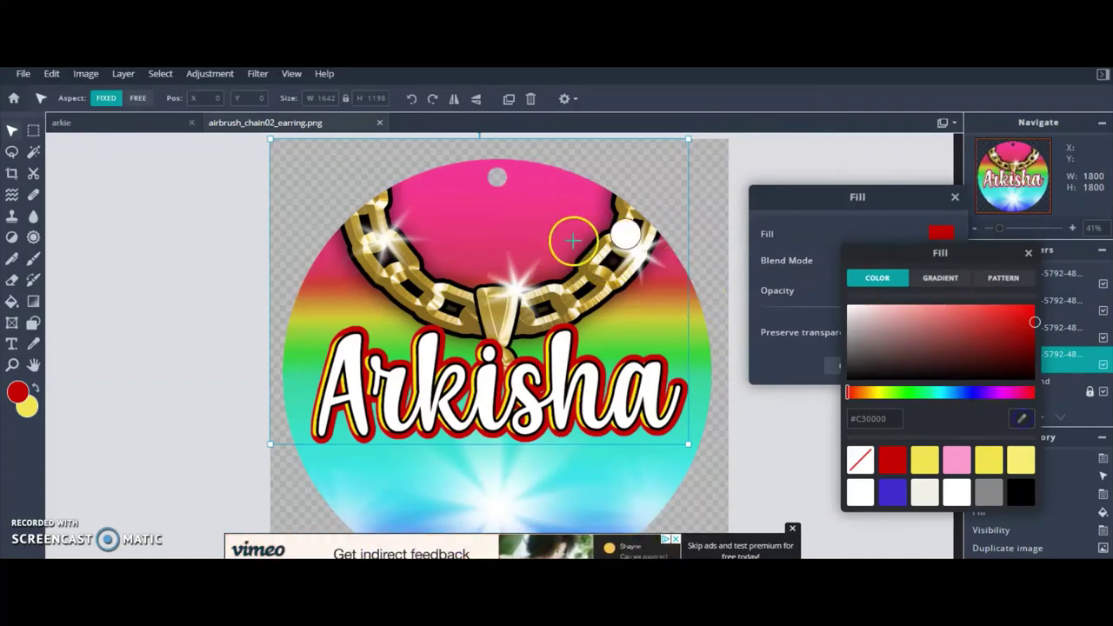
{"action": "left_click", "coordinate": [531, 182]}
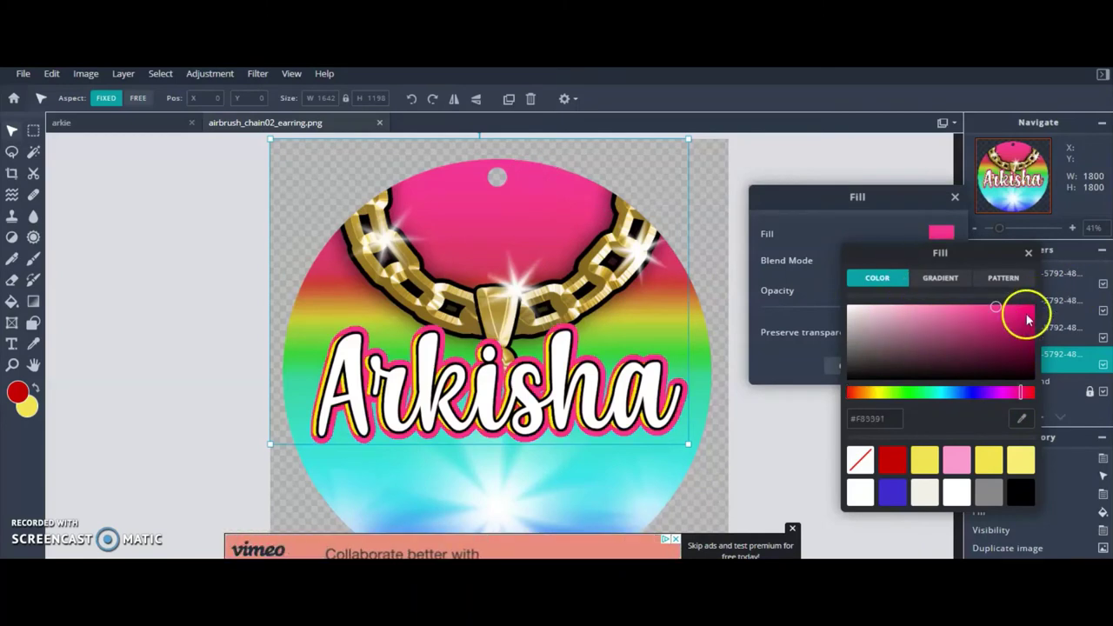
{"action": "left_click", "coordinate": [1028, 252]}
{"action": "left_click", "coordinate": [927, 368]}
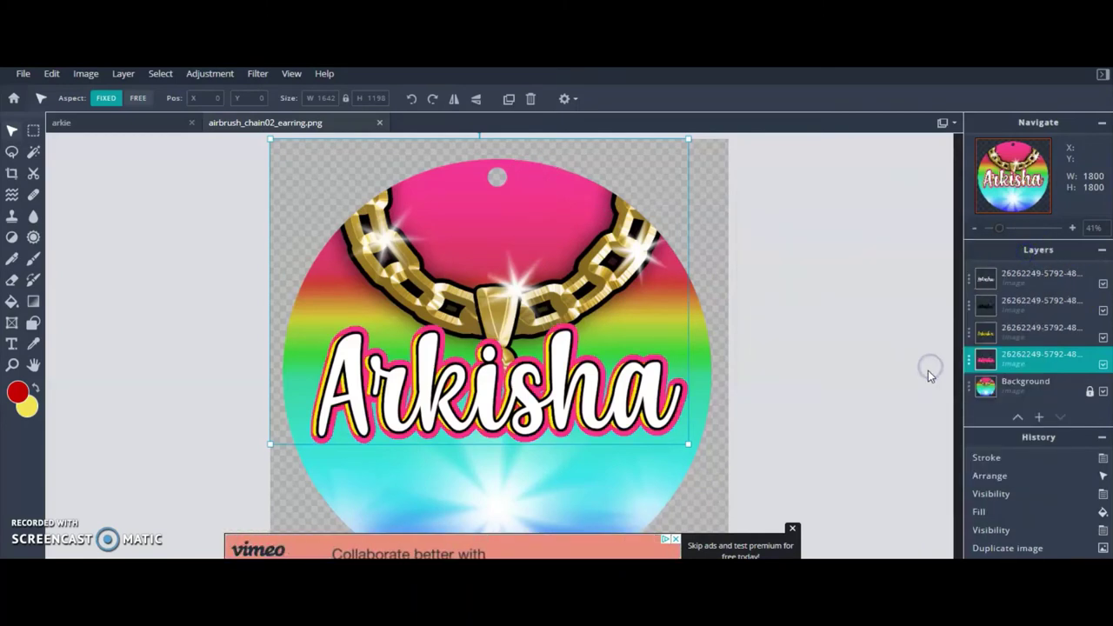
Duplicate the solid pink name layer and place the selected copy beneath the other pink one, directly above the background.
{"action": "left_click", "coordinate": [1019, 365]}
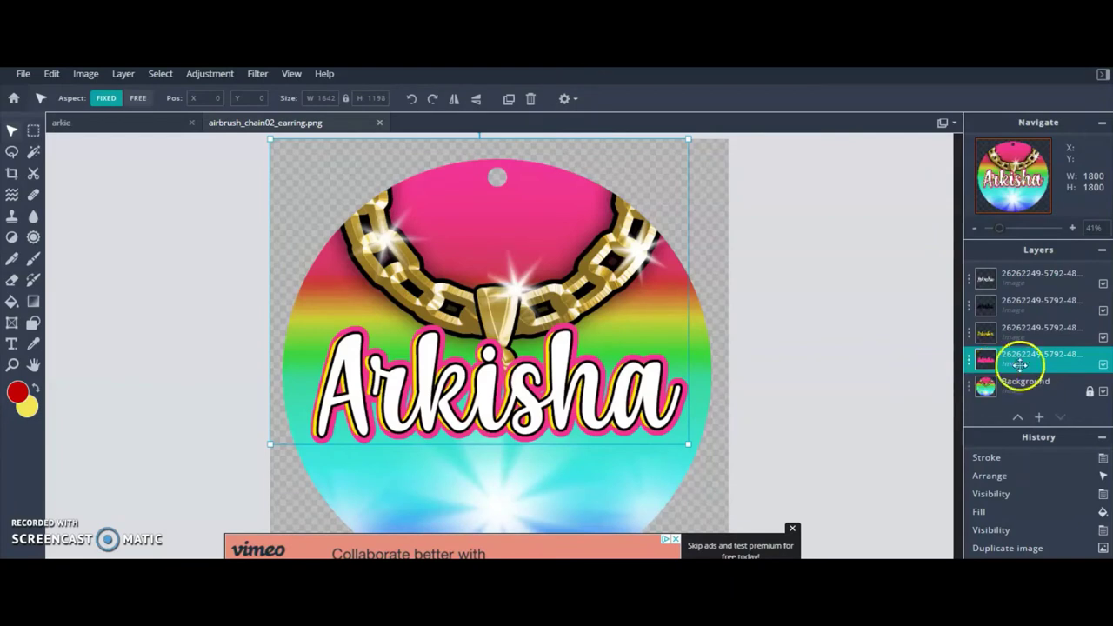
{"action": "left_click", "coordinate": [41, 100]}
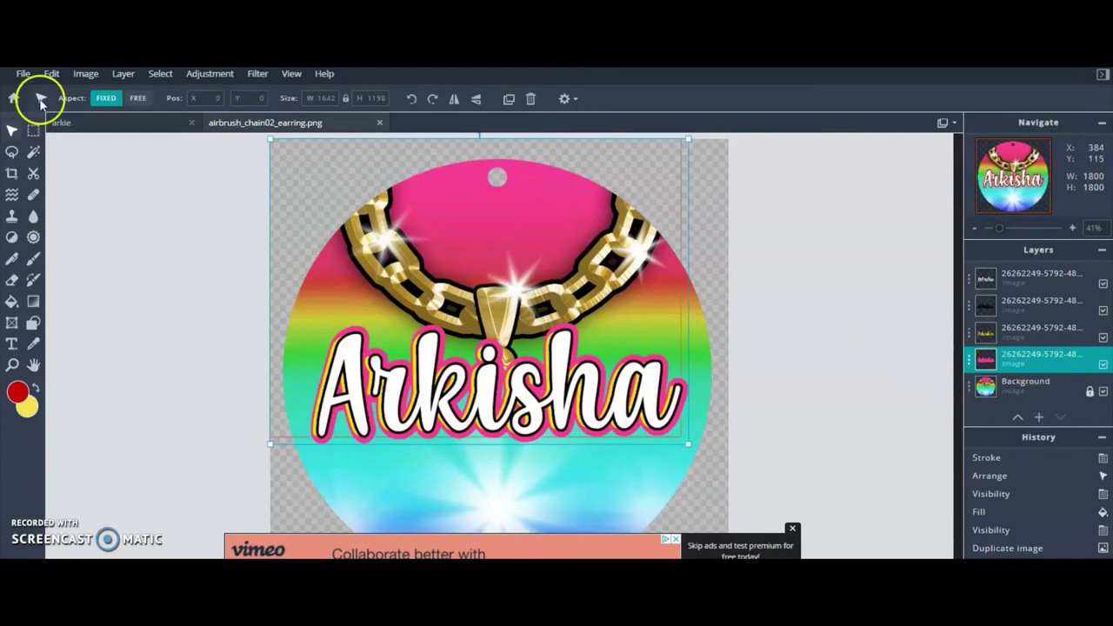
{"action": "left_click", "coordinate": [121, 75]}
{"action": "left_click", "coordinate": [148, 114]}
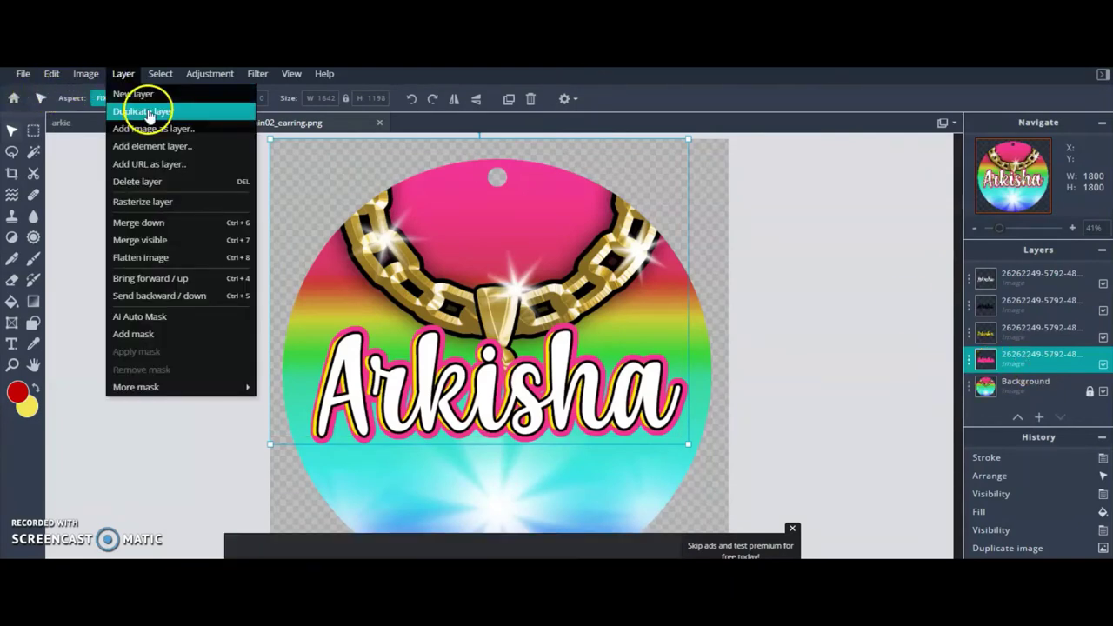
{"action": "left_click", "coordinate": [148, 113]}
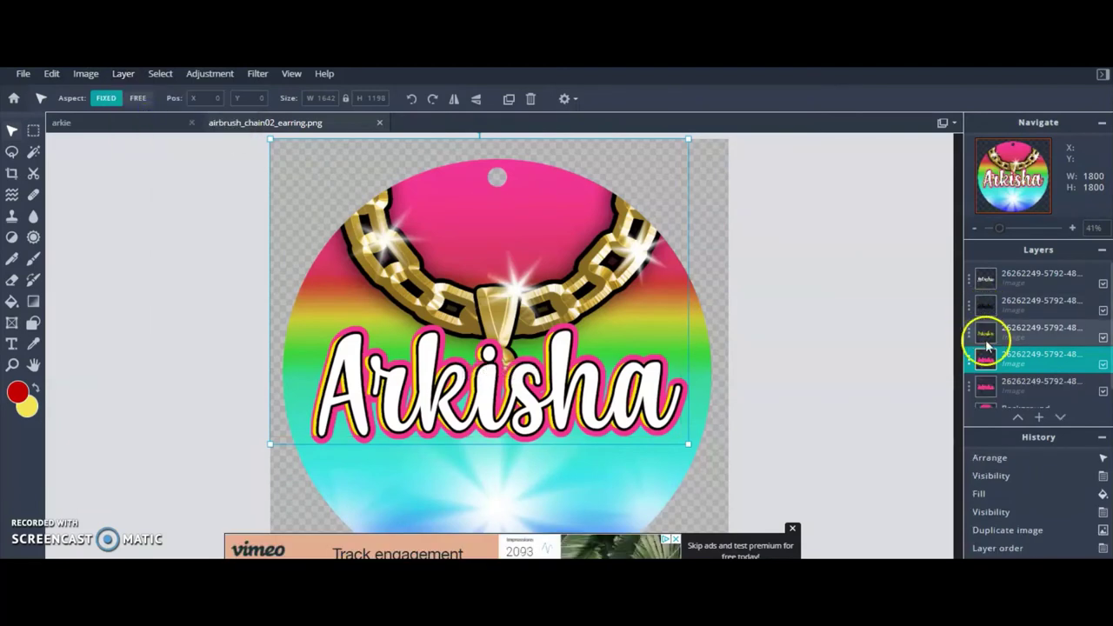
{"action": "left_click_drag", "start_coordinate": [1058, 366], "coordinate": [1059, 379]}
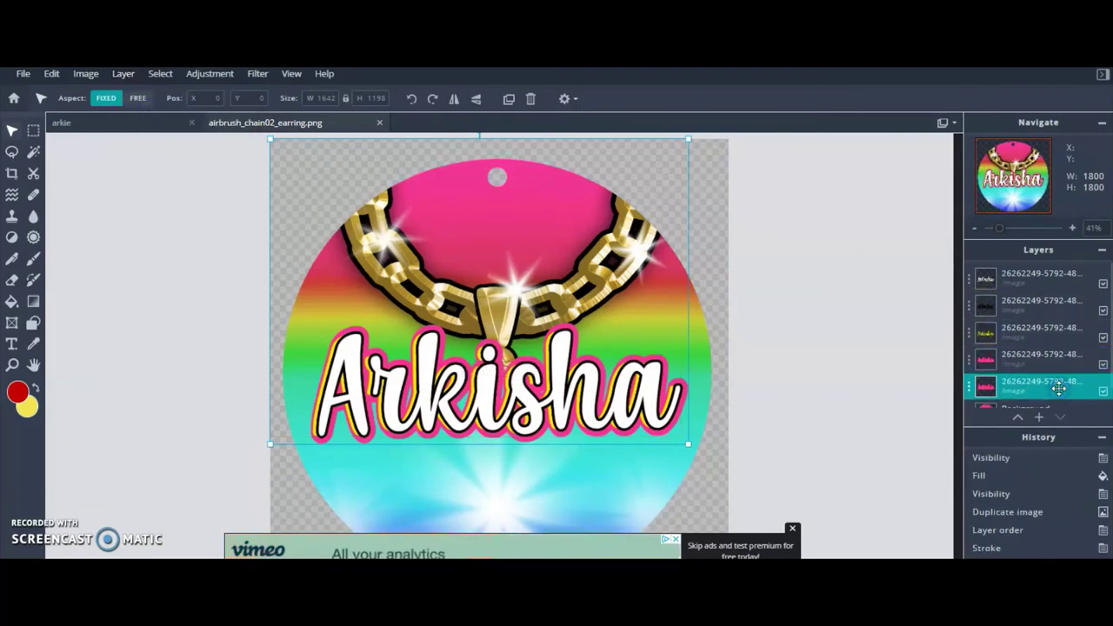
Add a stroke of size 18 at 100% opacity in blue (#1E00FF) to the lowest pink name copy.
{"action": "left_click", "coordinate": [51, 73]}
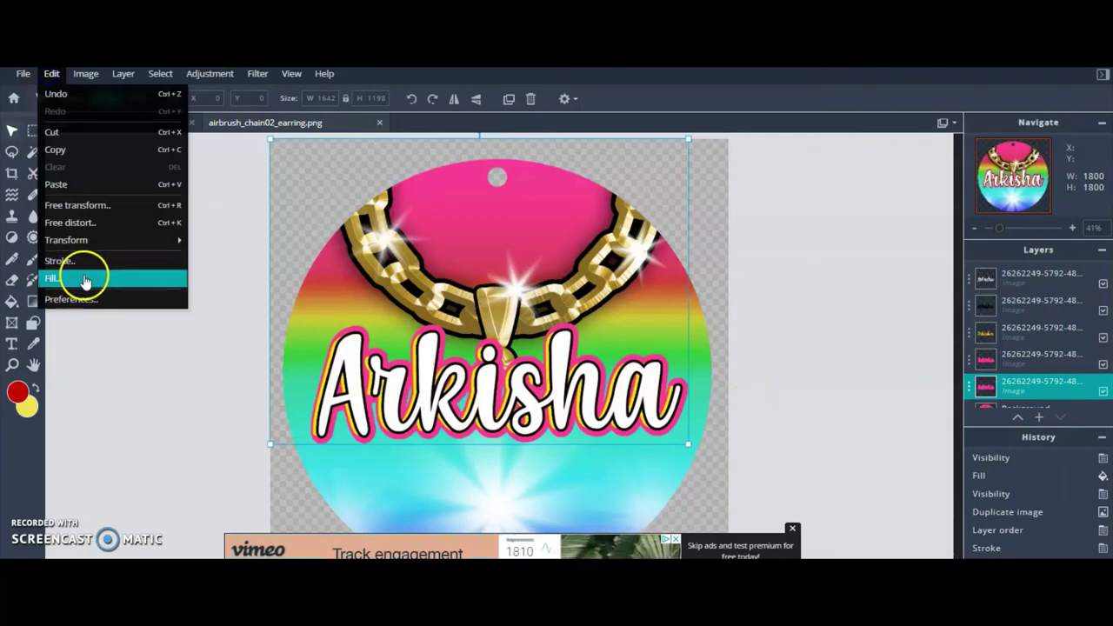
{"action": "left_click", "coordinate": [78, 261]}
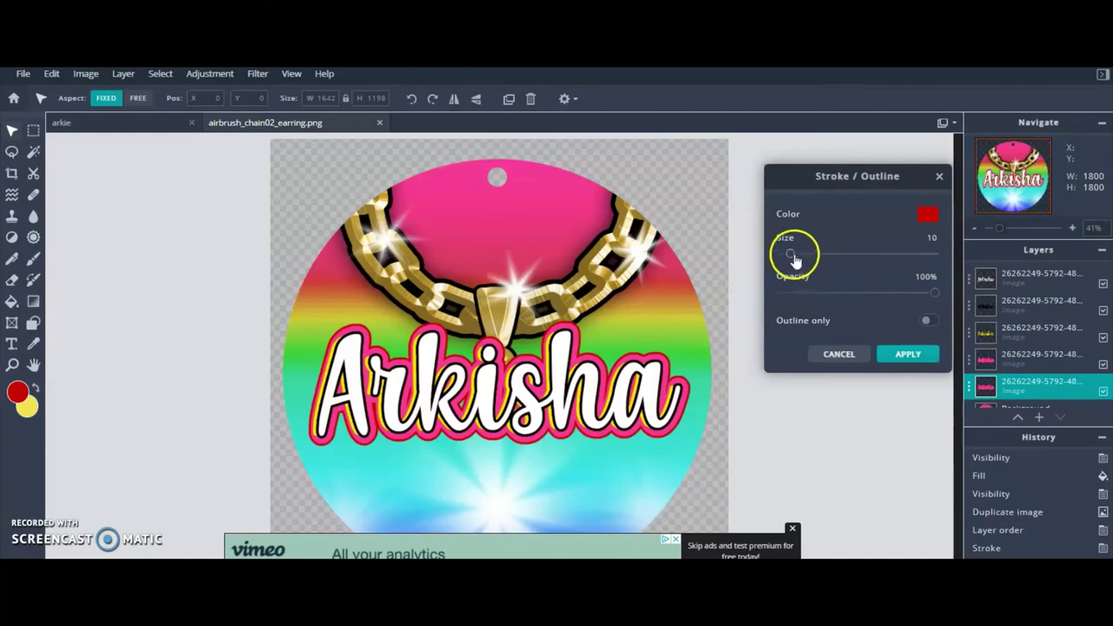
{"action": "left_click_drag", "start_coordinate": [791, 254], "coordinate": [800, 256]}
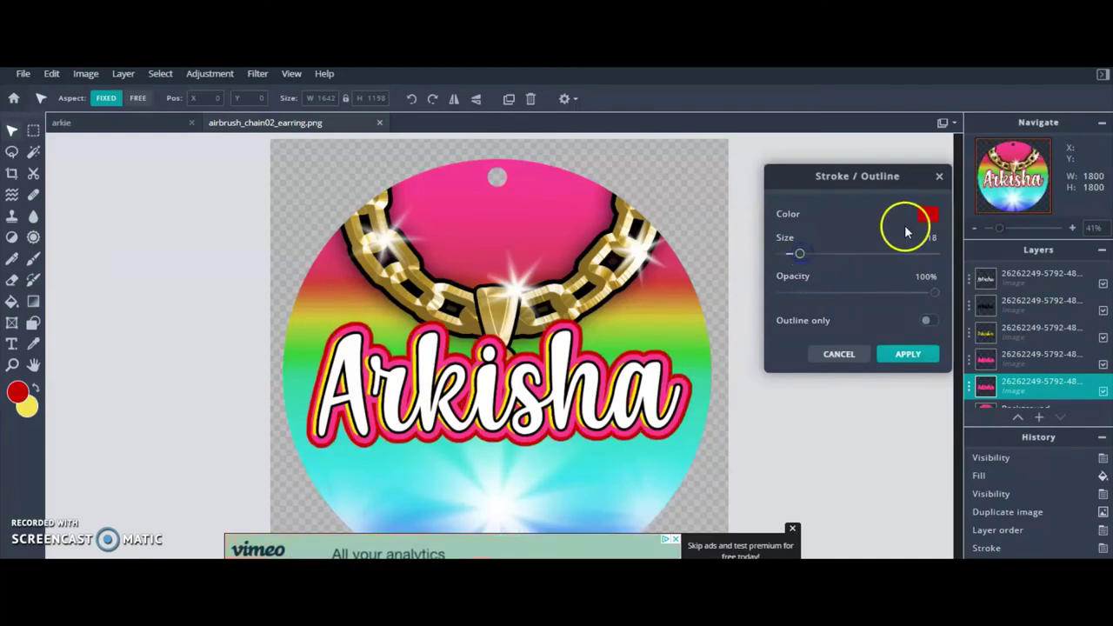
{"action": "left_click", "coordinate": [930, 214]}
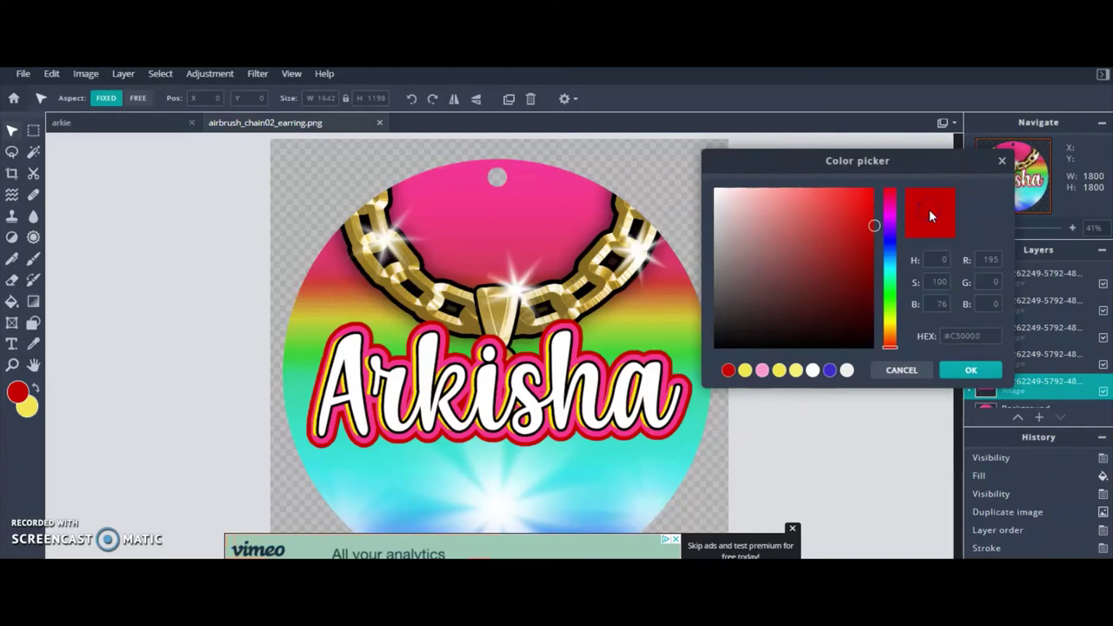
{"action": "left_click", "coordinate": [893, 242]}
{"action": "mouse_move", "coordinate": [828, 346]}
{"action": "left_mouse_down"}
{"action": "mouse_move", "coordinate": [837, 246]}
{"action": "mouse_move", "coordinate": [865, 197]}
{"action": "mouse_move", "coordinate": [900, 180]}
{"action": "left_mouse_up"}
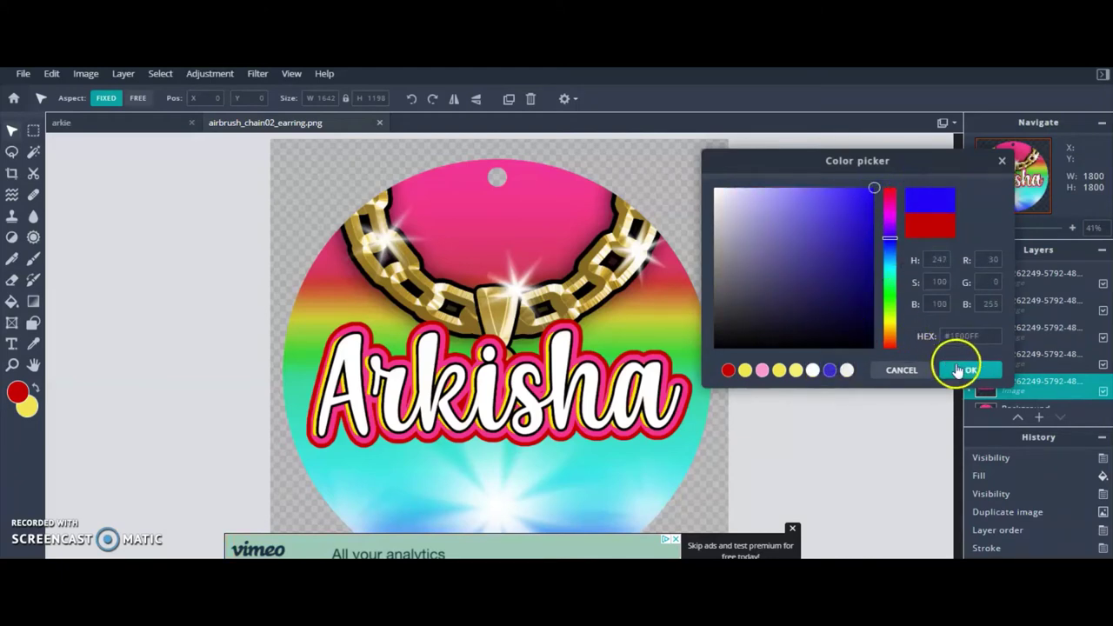
{"action": "left_click", "coordinate": [967, 371]}
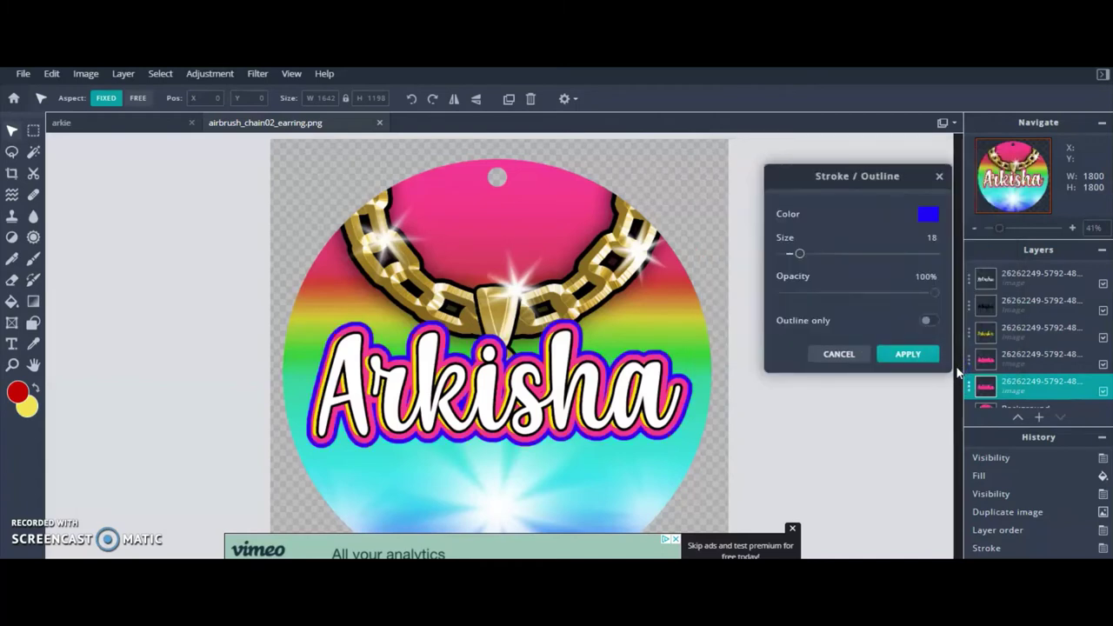
{"action": "left_click", "coordinate": [910, 356]}
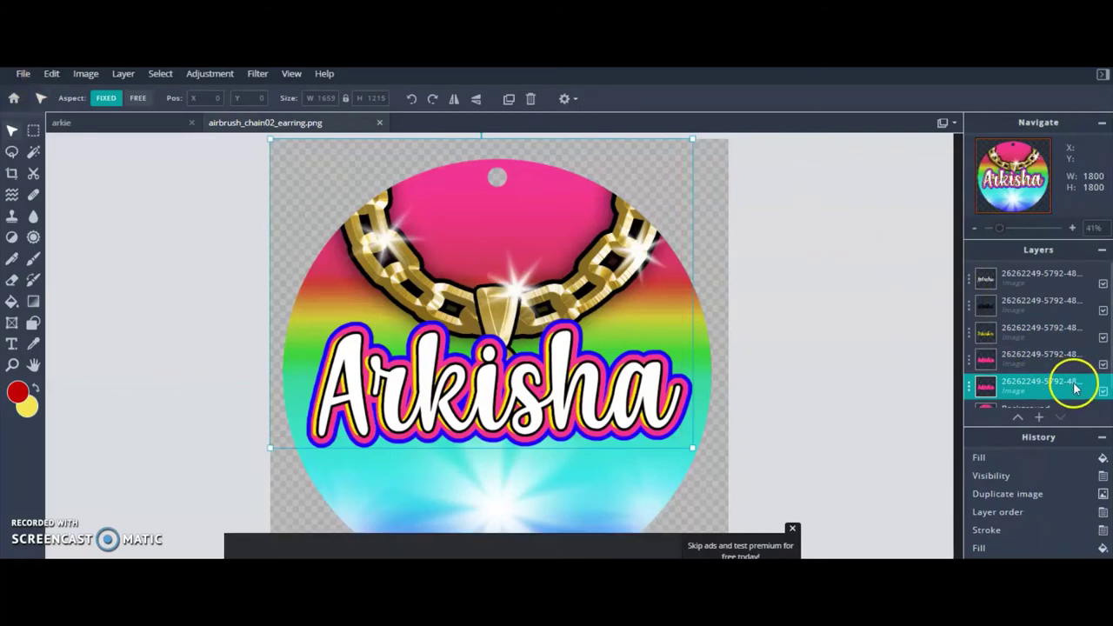
Fill the blue-outlined name copy directly above the background entirely with blue (#1E00FF), at 100% opacity with transparency preserved.
{"action": "scroll", "coordinate": [1069, 381], "scroll_direction": "down", "scroll_amount": 1}
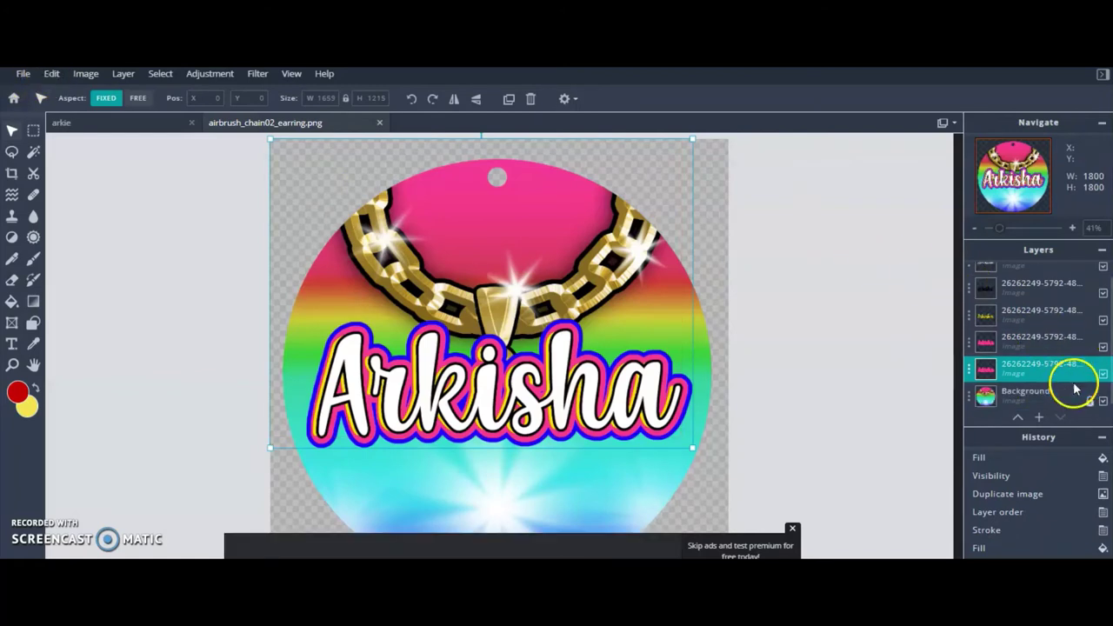
{"action": "left_click", "coordinate": [51, 74]}
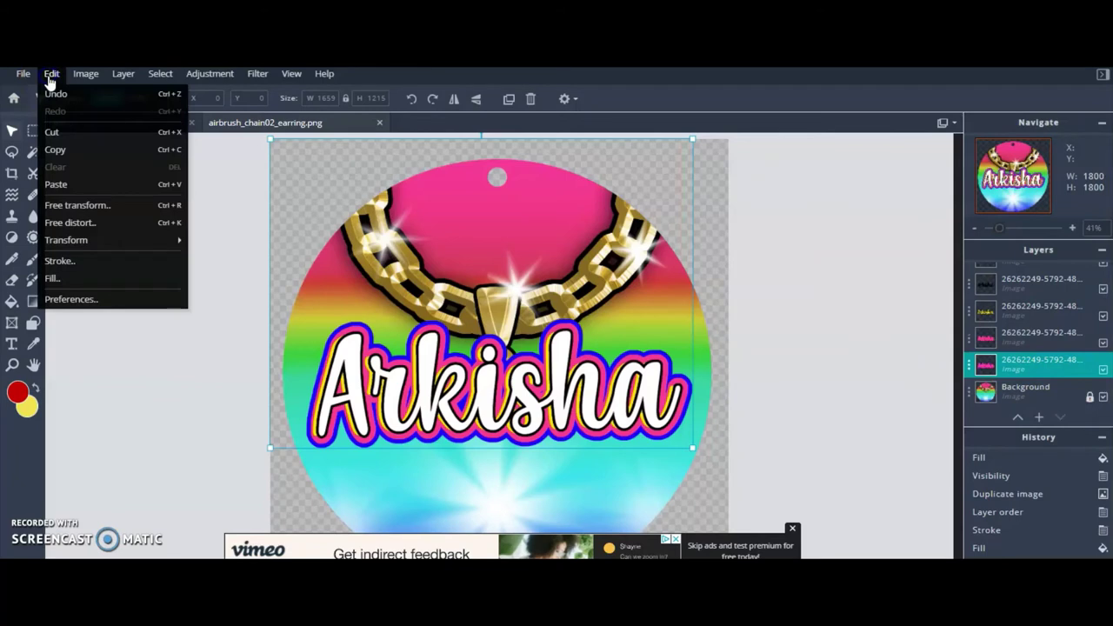
{"action": "left_click", "coordinate": [91, 275]}
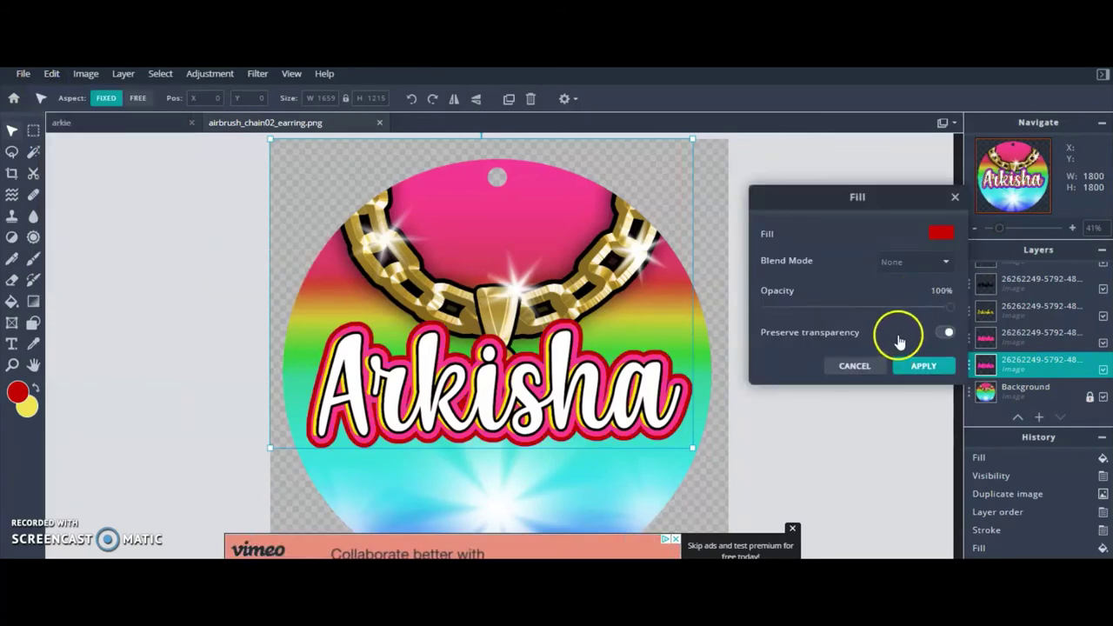
{"action": "left_click", "coordinate": [939, 235]}
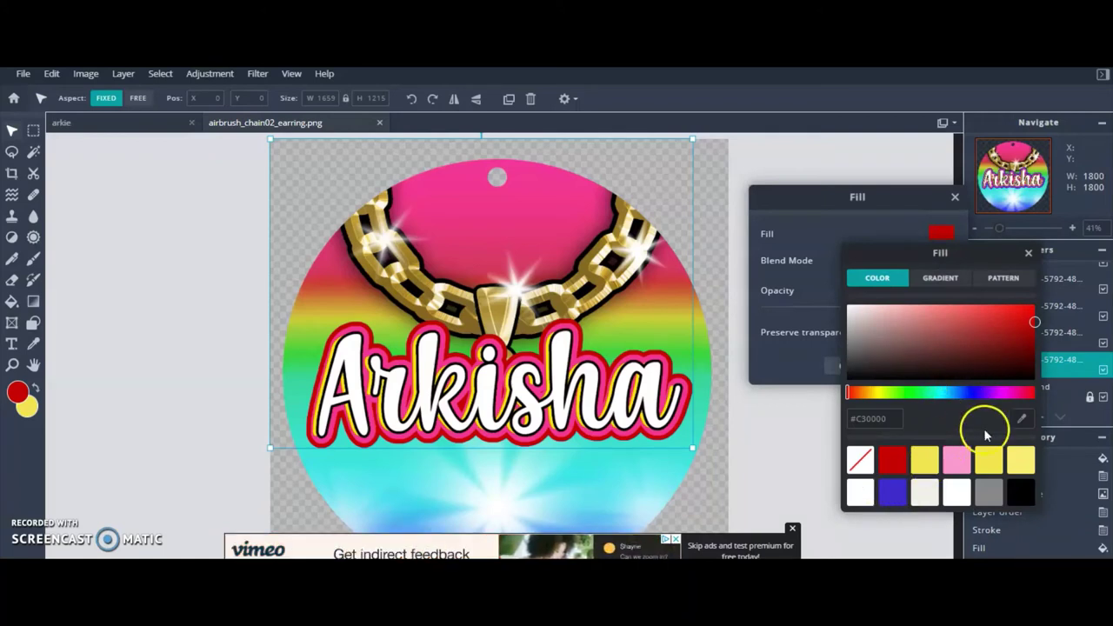
{"action": "left_click", "coordinate": [894, 492]}
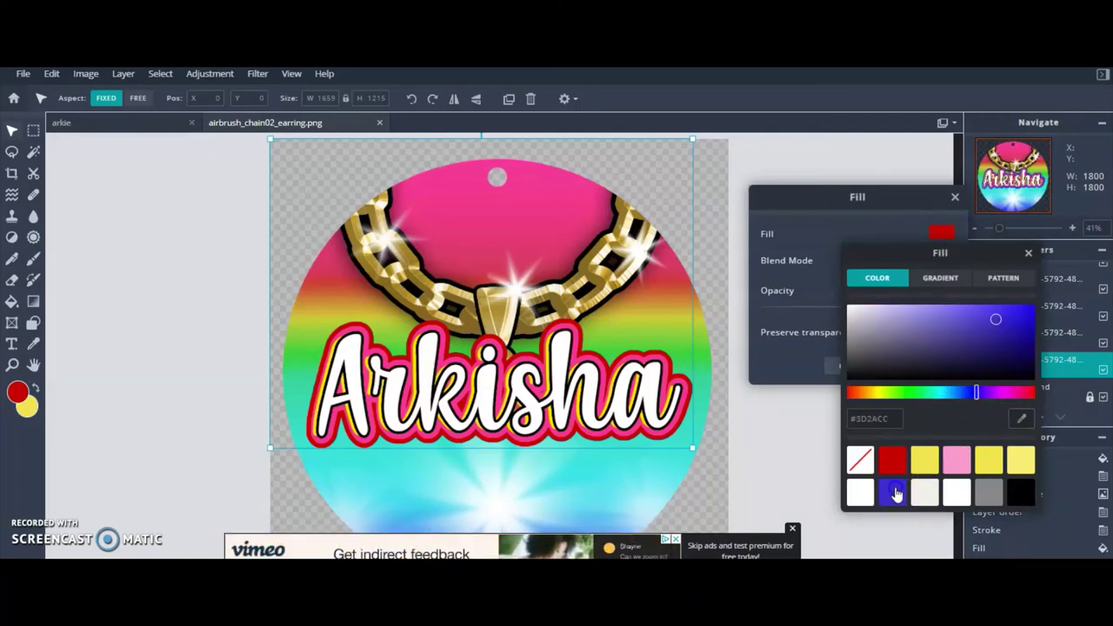
{"action": "left_click_drag", "start_coordinate": [997, 322], "coordinate": [1035, 305]}
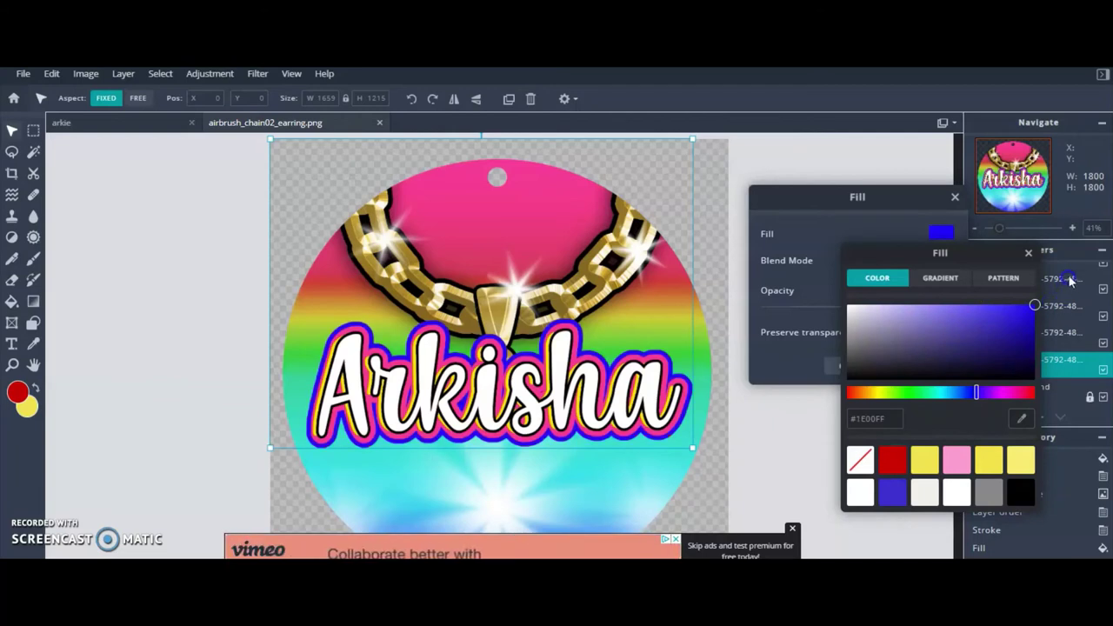
{"action": "left_click", "coordinate": [1029, 254]}
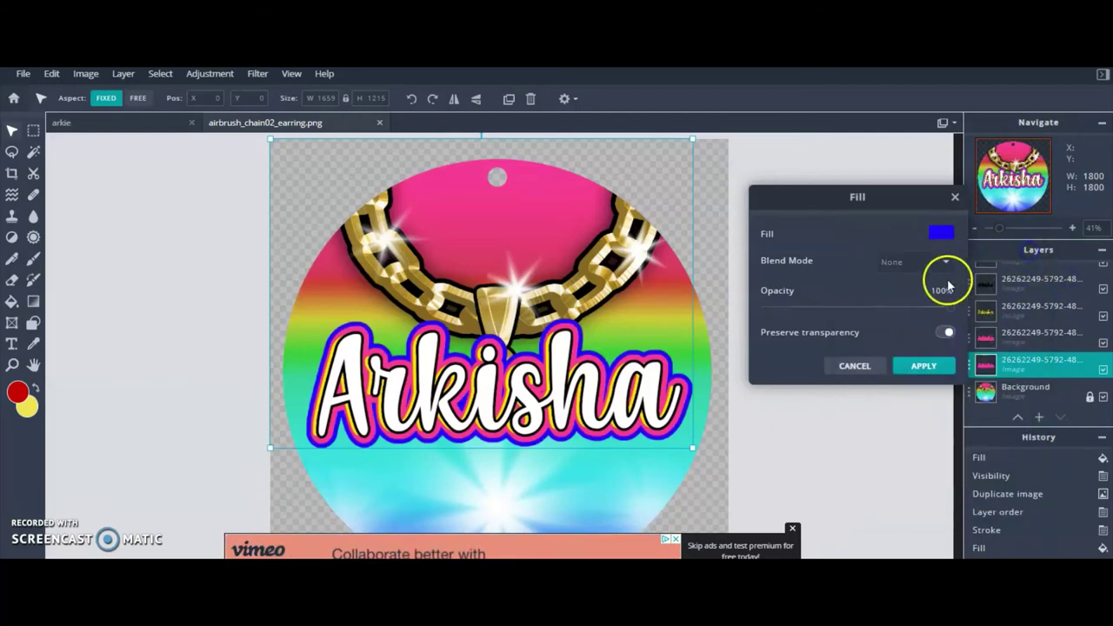
{"action": "left_click", "coordinate": [925, 365]}
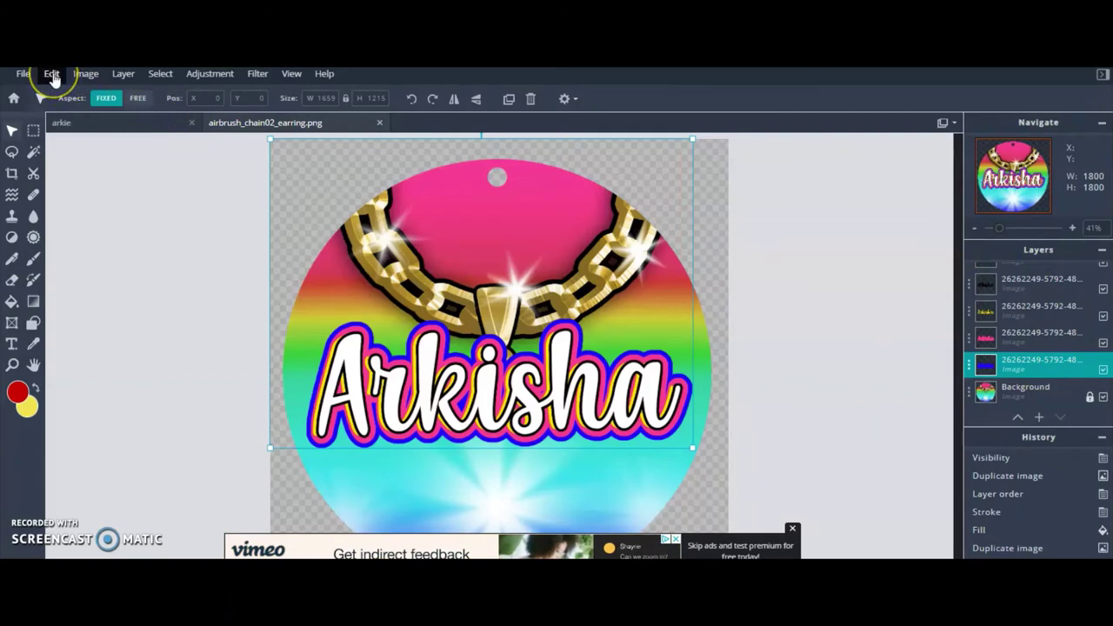
Duplicate the solid blue name layer and place the selected copy beneath the other blue one.
{"action": "left_click", "coordinate": [123, 75]}
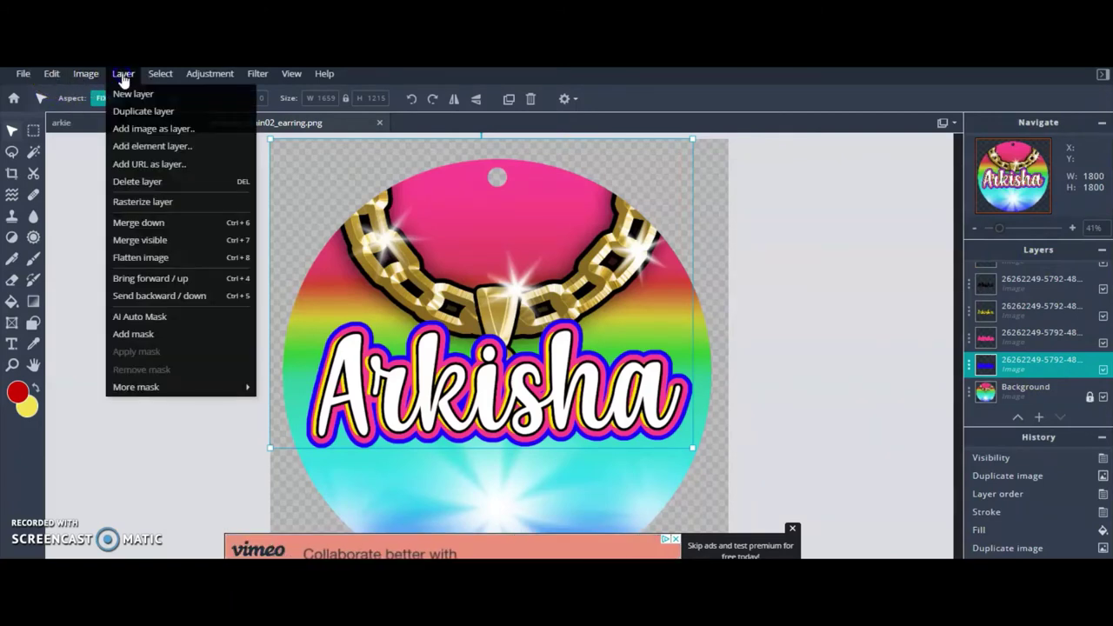
{"action": "left_click", "coordinate": [139, 113]}
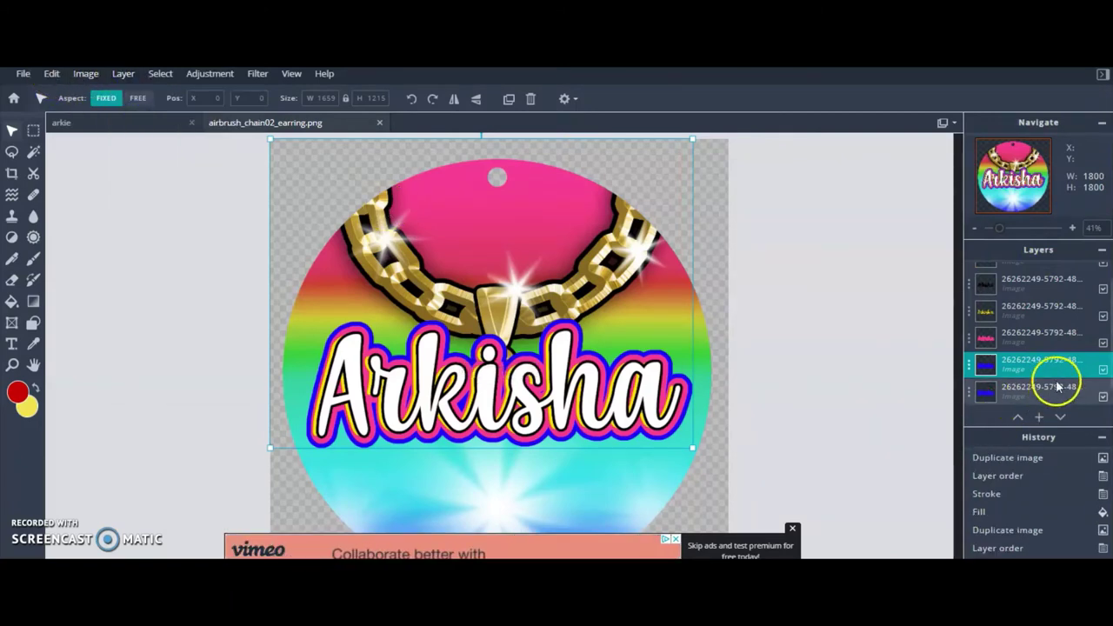
{"action": "left_click_drag", "start_coordinate": [1056, 360], "coordinate": [1056, 392]}
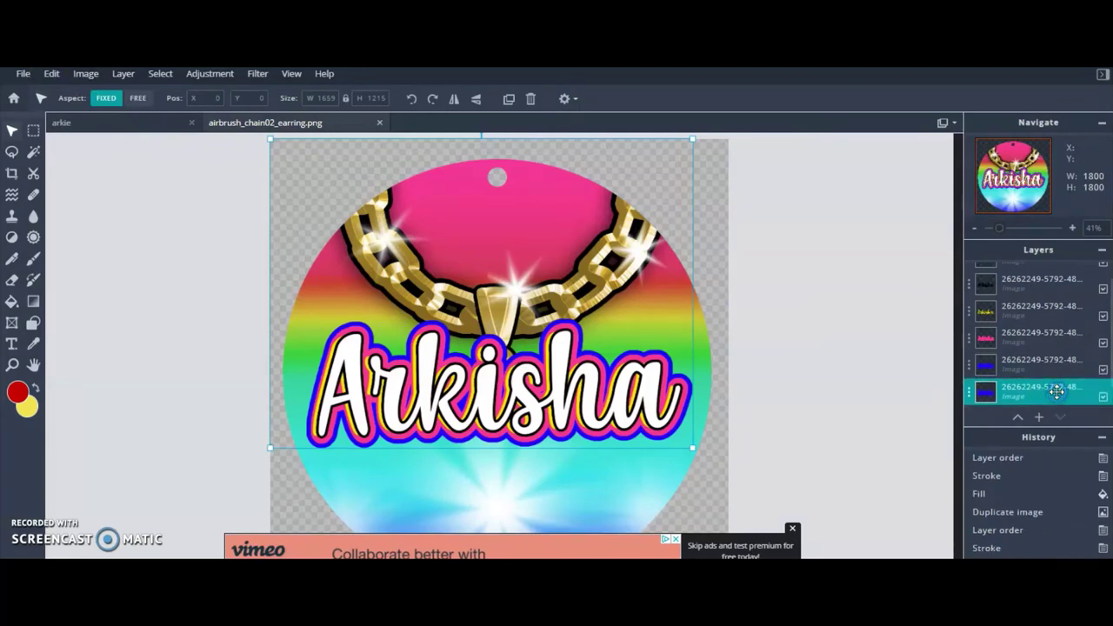
Add a black (#000000) stroke at 100% opacity to the lowest blue name copy, with the size increased above 10.
{"action": "left_click", "coordinate": [51, 73]}
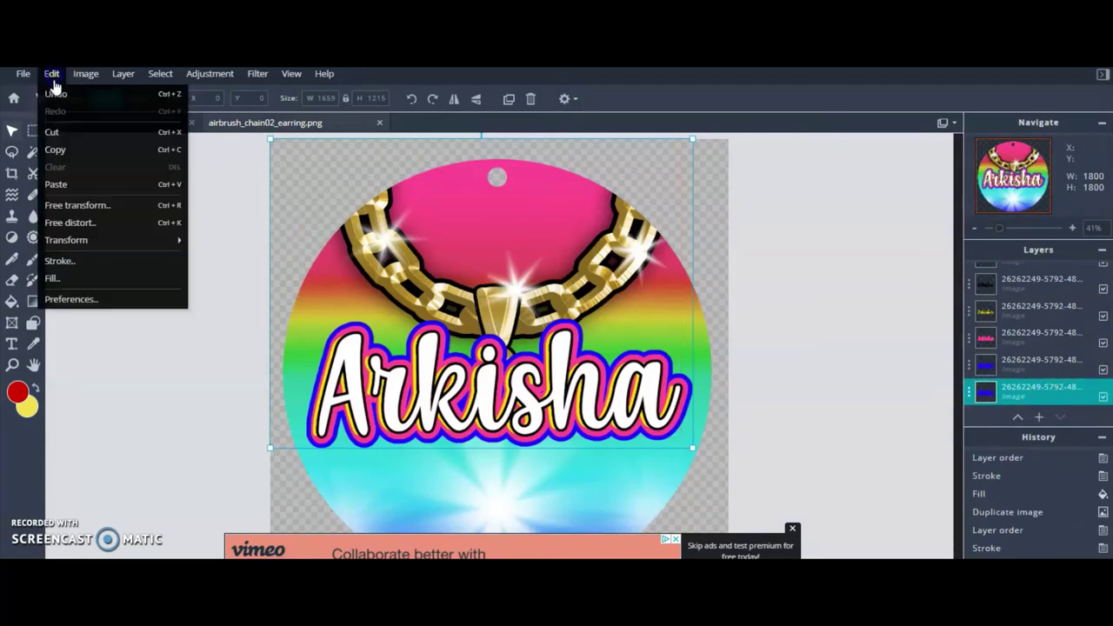
{"action": "left_click", "coordinate": [79, 261]}
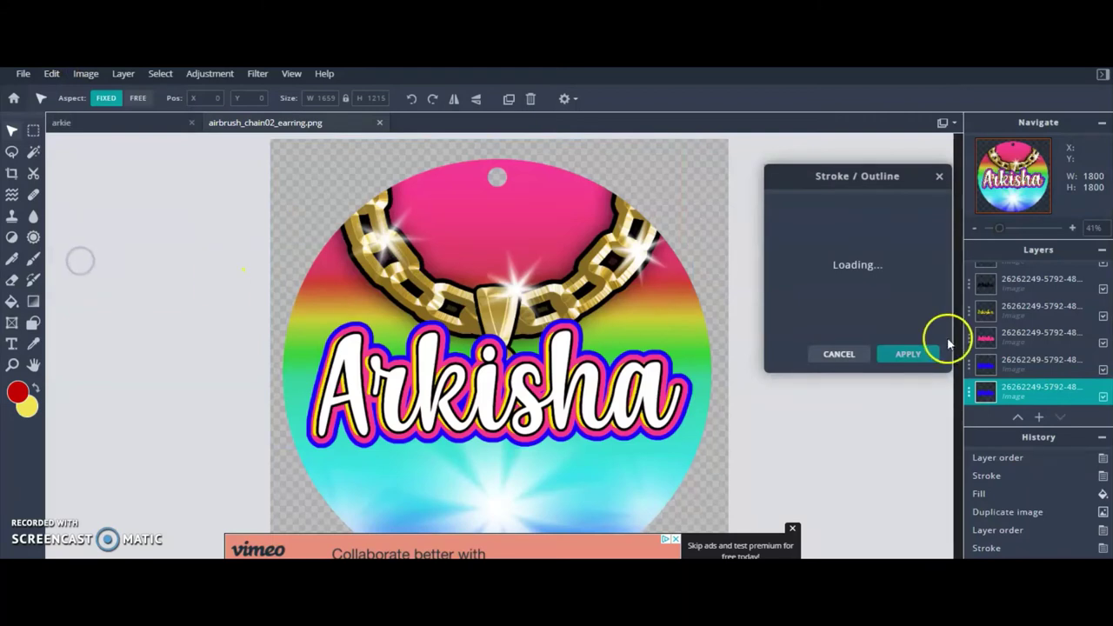
{"action": "left_click", "coordinate": [935, 217]}
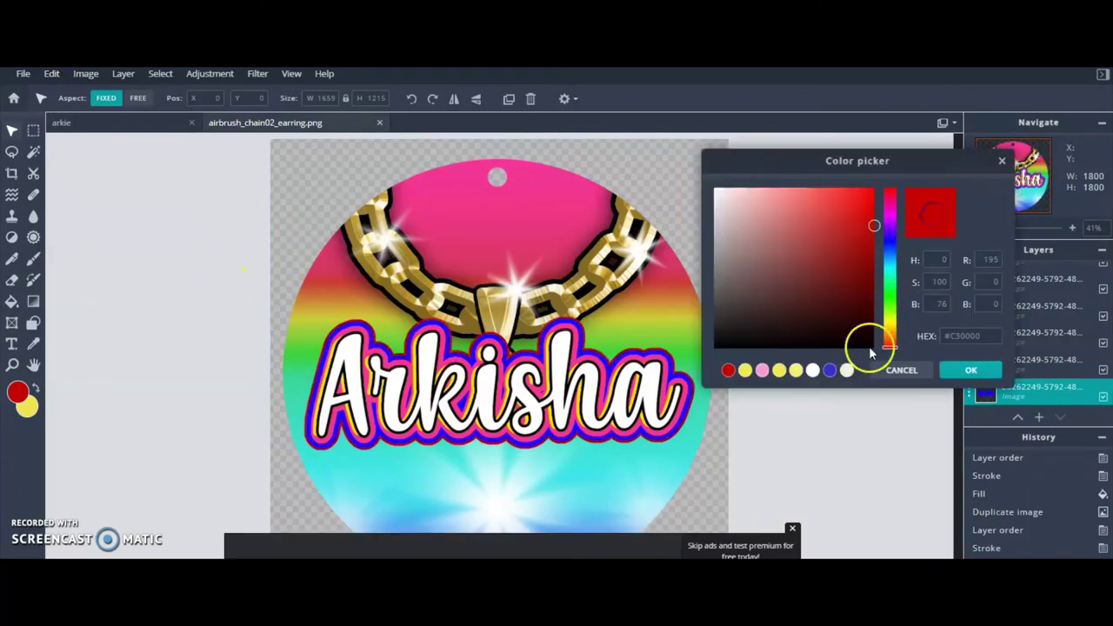
{"action": "left_click", "coordinate": [713, 348]}
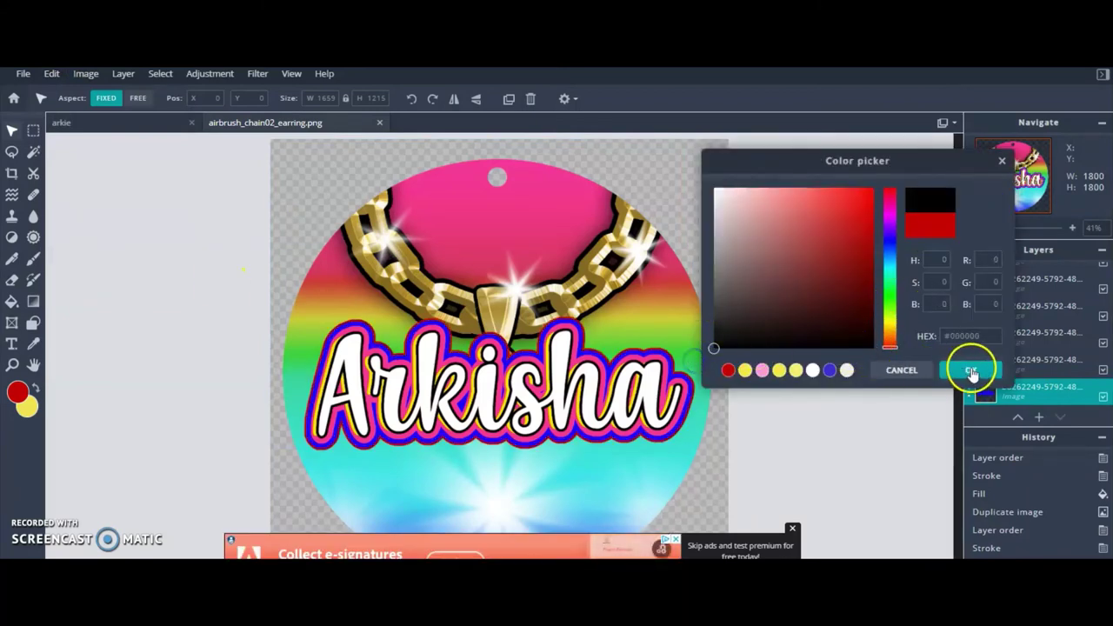
{"action": "left_click", "coordinate": [962, 372]}
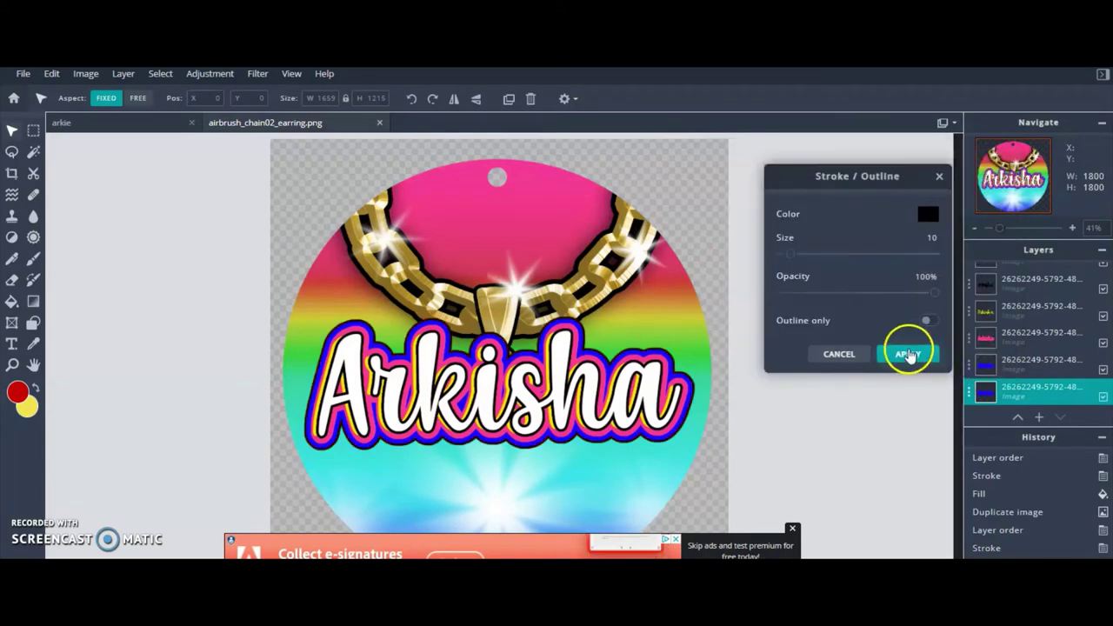
{"action": "left_click_drag", "start_coordinate": [795, 261], "coordinate": [801, 254]}
{"action": "left_click", "coordinate": [895, 351]}
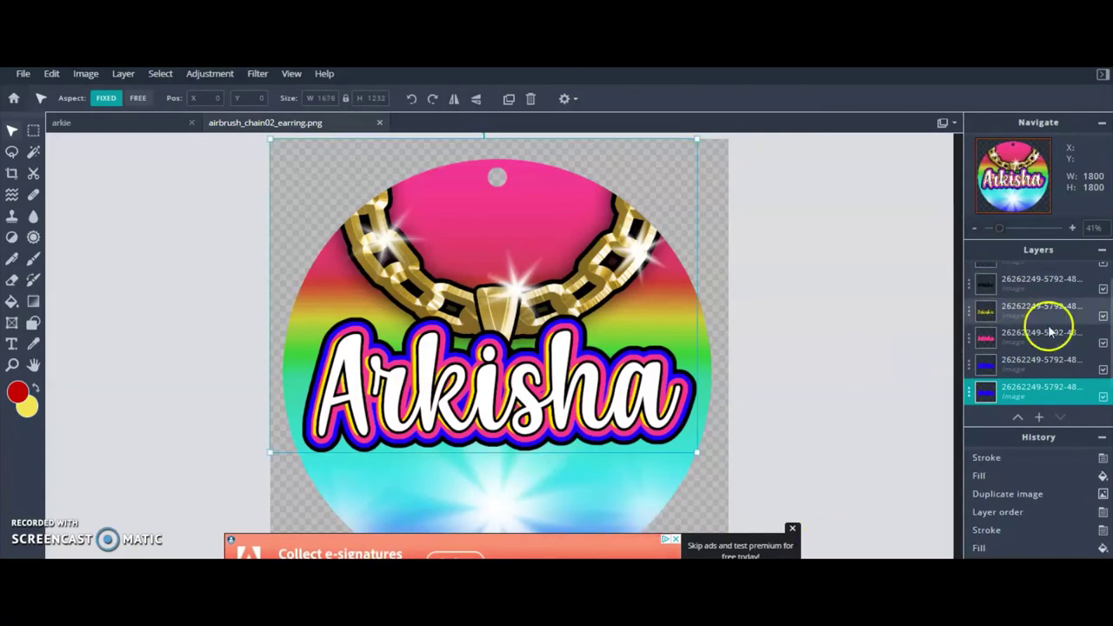
Fill the black-outlined name copy directly above the background entirely with black, at 100% opacity with transparency preserved.
{"action": "scroll", "coordinate": [1056, 345], "scroll_direction": "up", "scroll_amount": 1}
{"action": "scroll", "coordinate": [1056, 335], "scroll_direction": "down", "scroll_amount": 2}
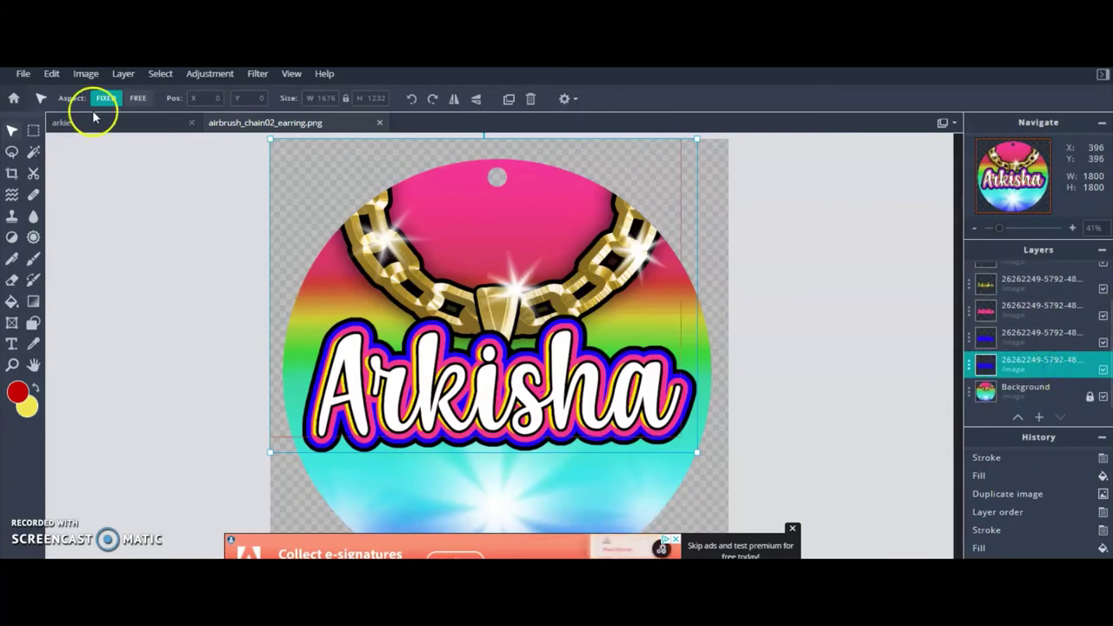
{"action": "left_click", "coordinate": [52, 75]}
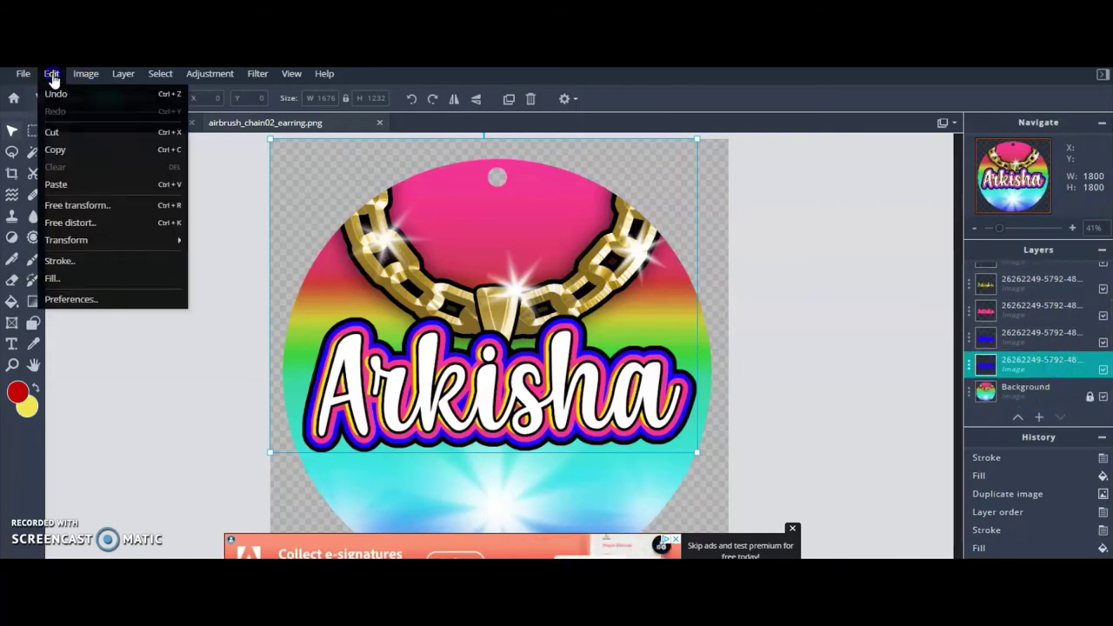
{"action": "left_click", "coordinate": [70, 279]}
{"action": "left_click", "coordinate": [946, 233]}
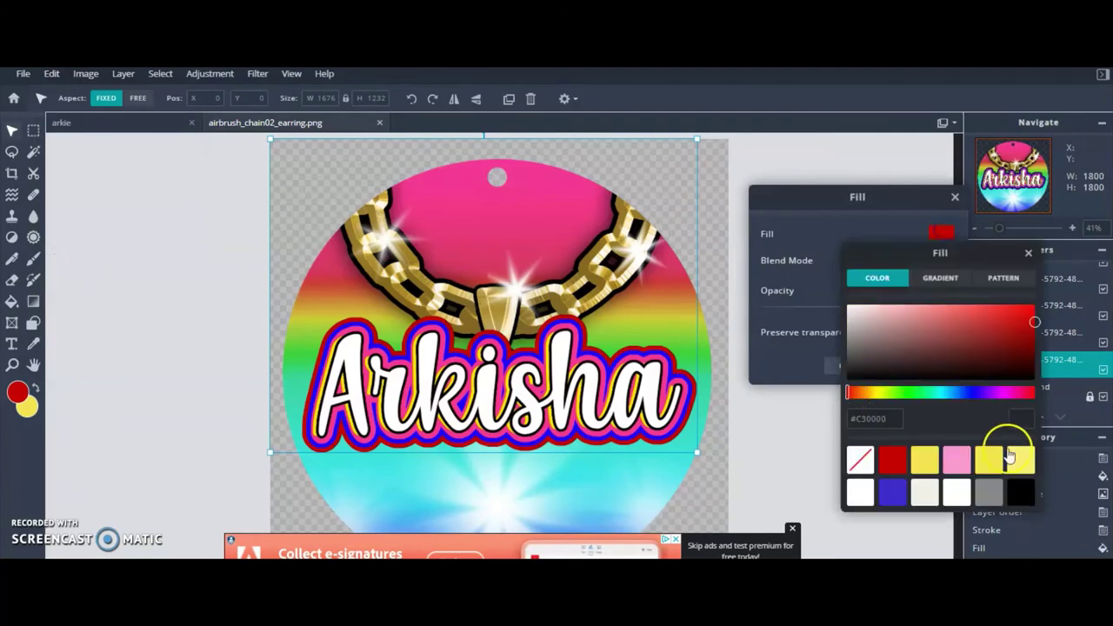
{"action": "left_click", "coordinate": [1023, 492]}
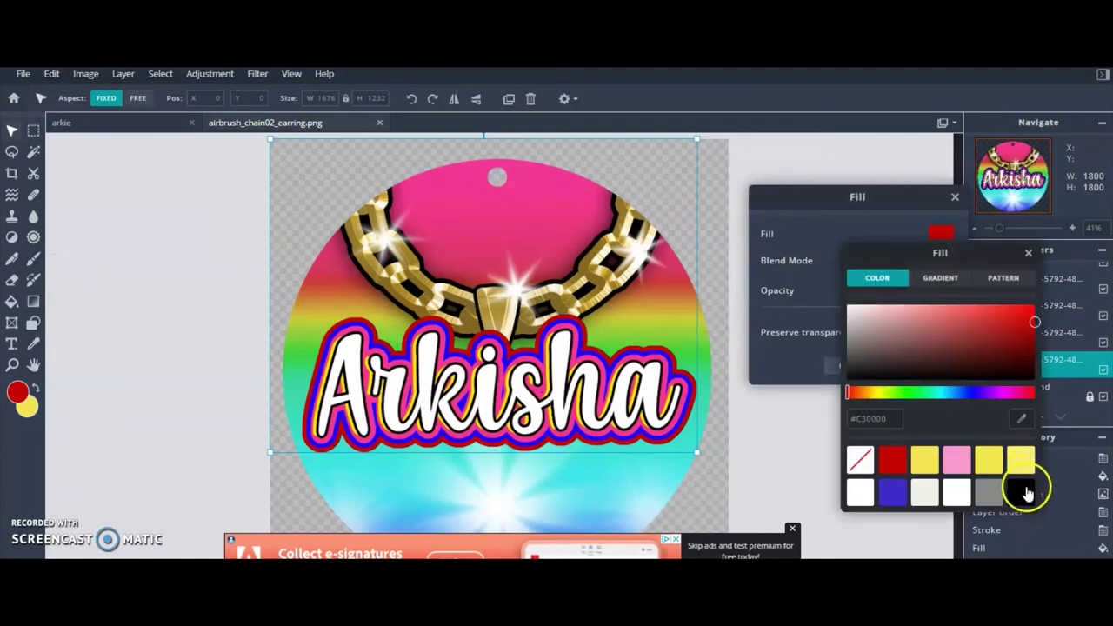
{"action": "left_click", "coordinate": [1029, 255]}
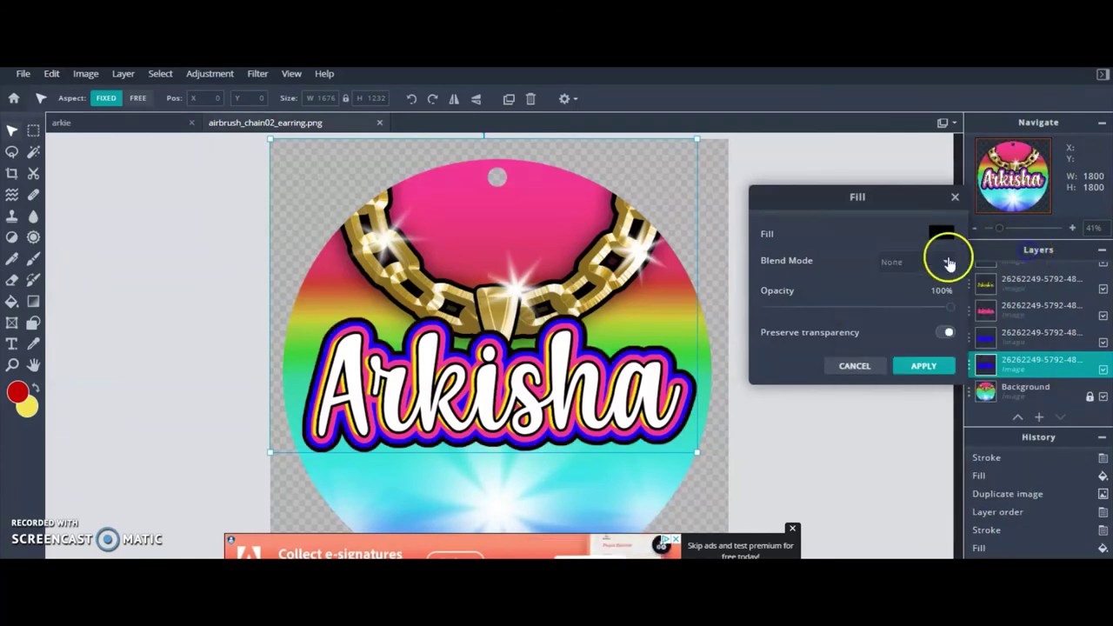
{"action": "left_click", "coordinate": [919, 367]}
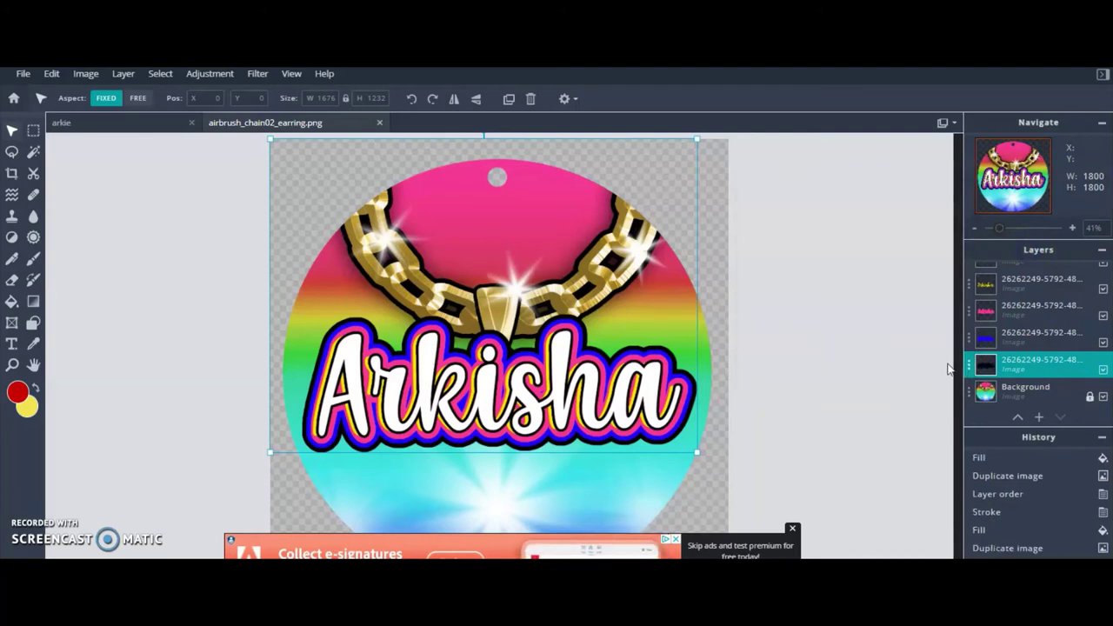
Select the pixels of the white name on the topmost layer.
{"action": "left_click", "coordinate": [1069, 360]}
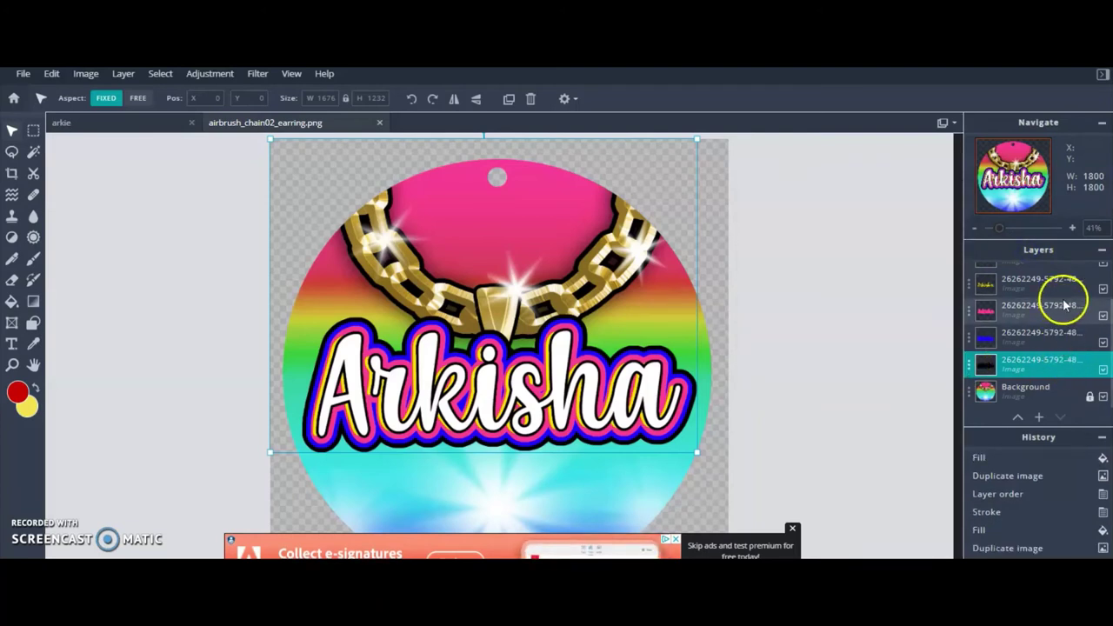
{"action": "scroll", "coordinate": [1046, 322], "scroll_direction": "up", "scroll_amount": 1}
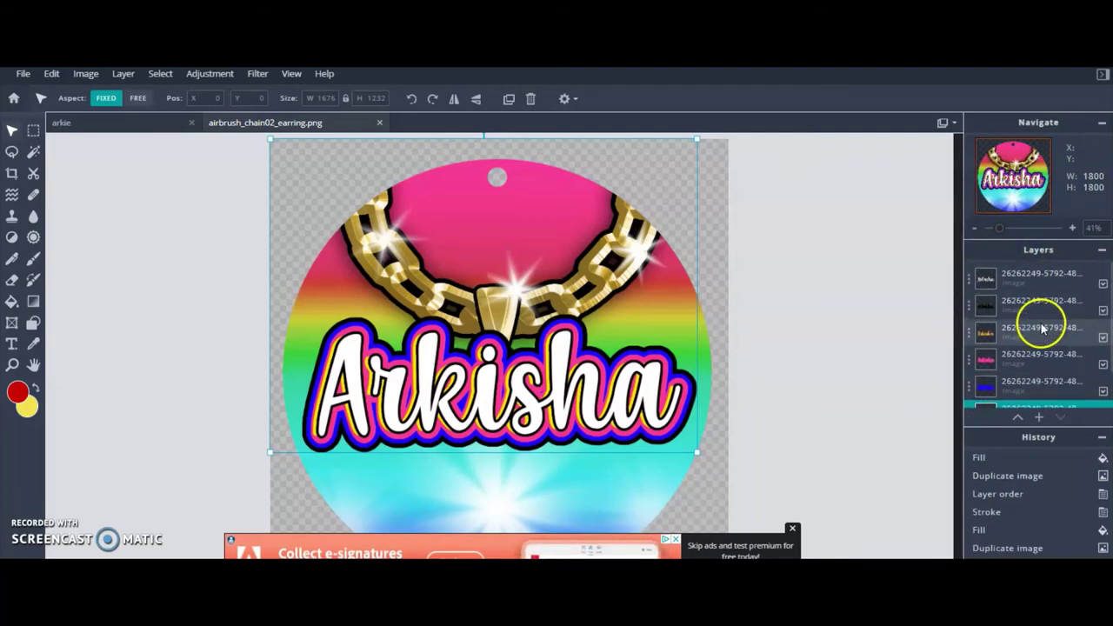
{"action": "left_click", "coordinate": [1035, 277]}
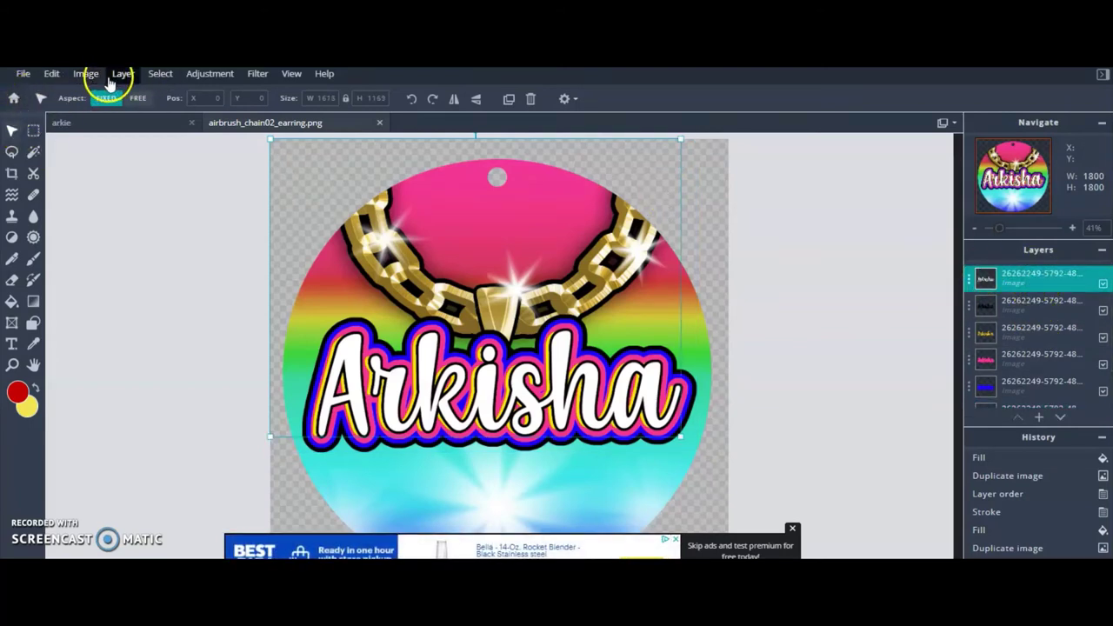
{"action": "left_click", "coordinate": [160, 75]}
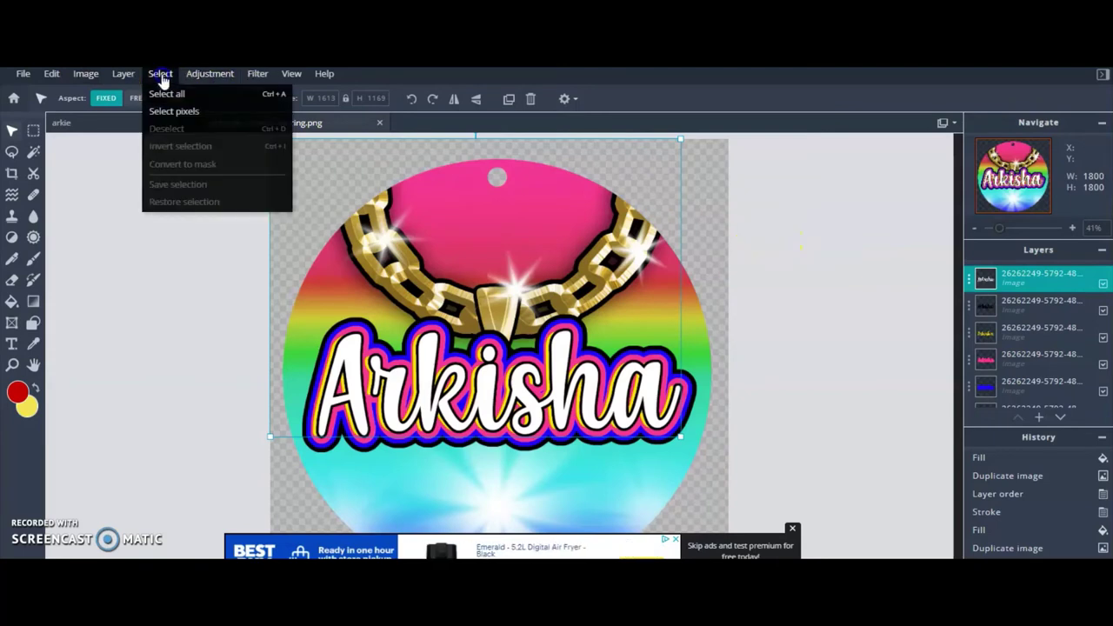
{"action": "left_click", "coordinate": [175, 112]}
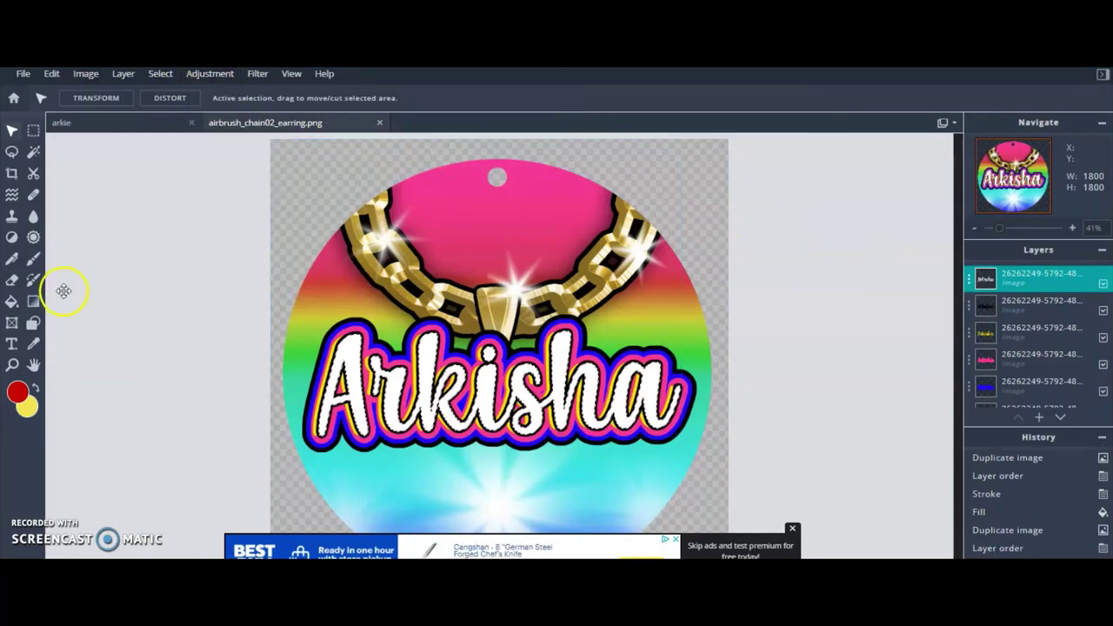
Set the linear gradient's start colour to turquoise #40E7E3, sampled from the earring background below the name.
{"action": "left_click", "coordinate": [33, 302]}
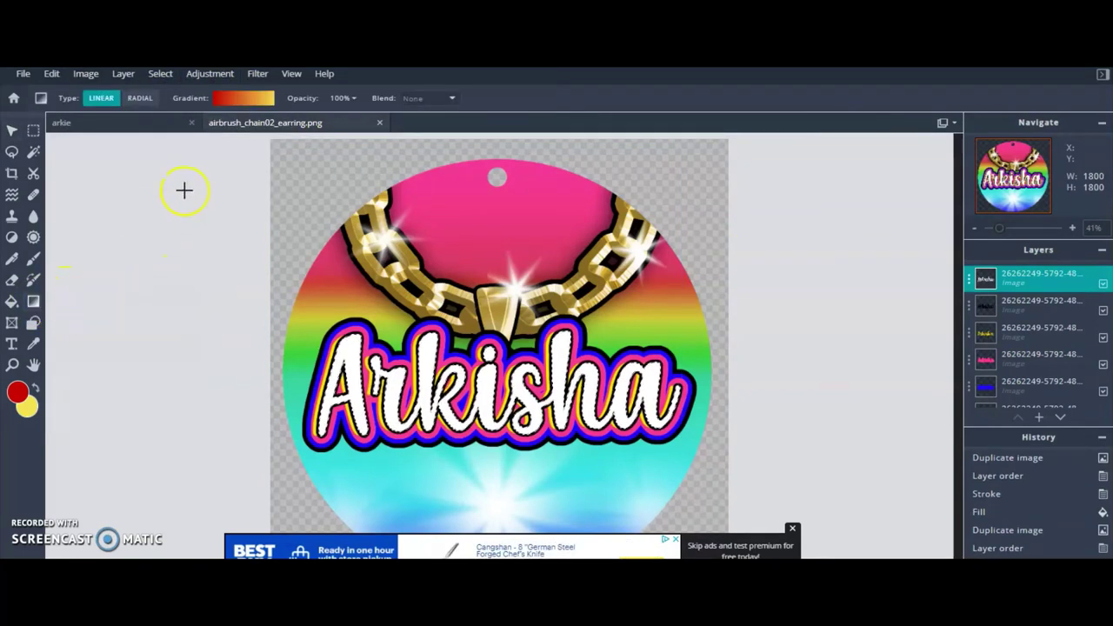
{"action": "left_click", "coordinate": [246, 99]}
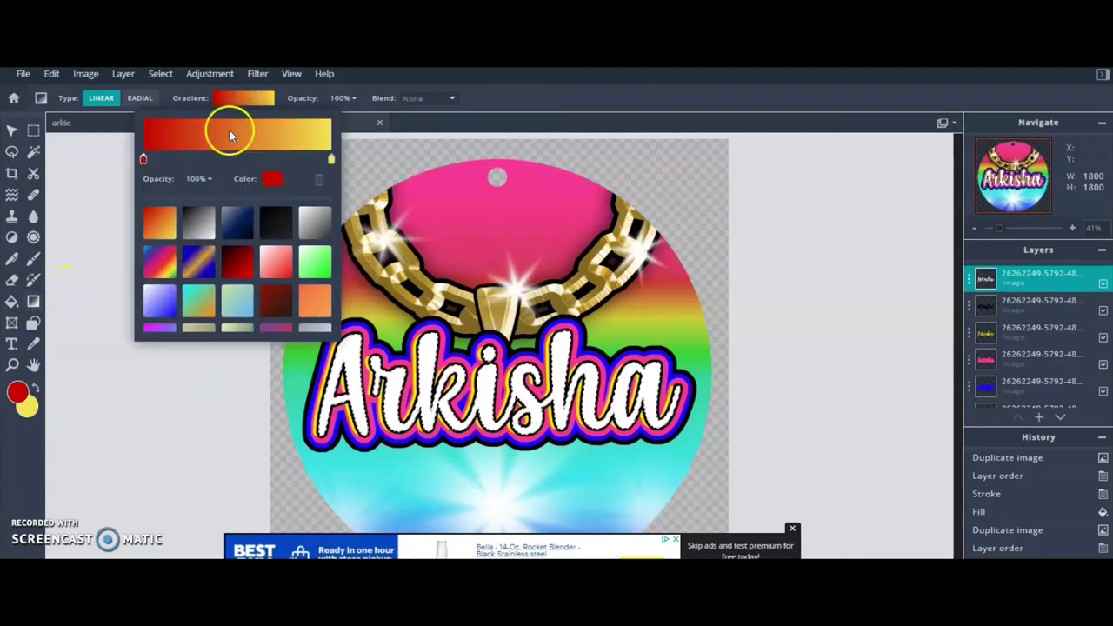
{"action": "left_click", "coordinate": [144, 161]}
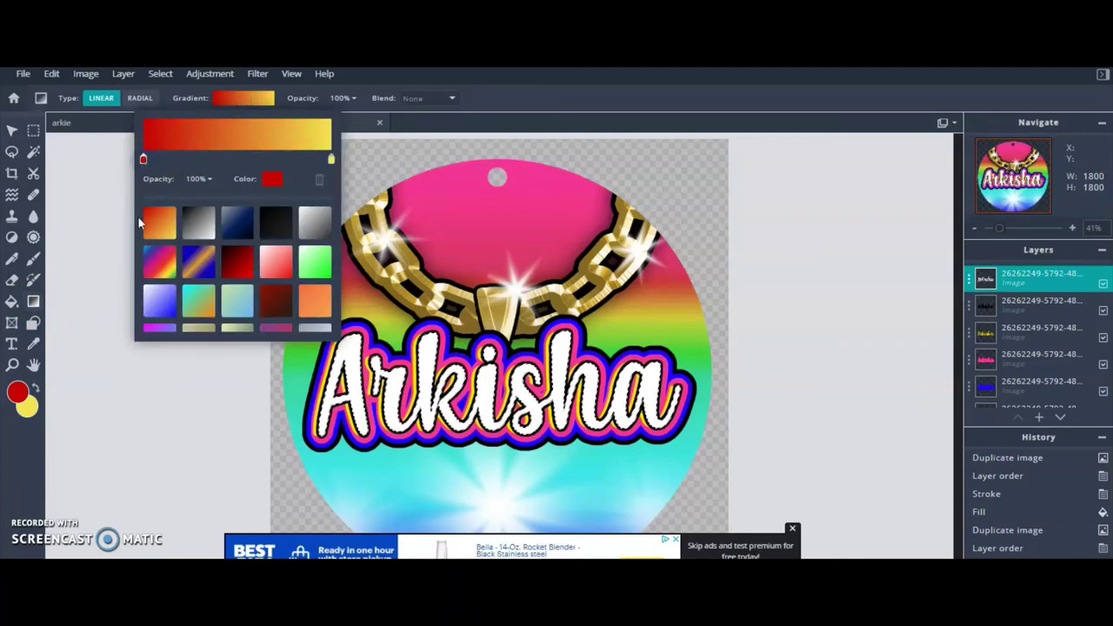
{"action": "left_click", "coordinate": [271, 178]}
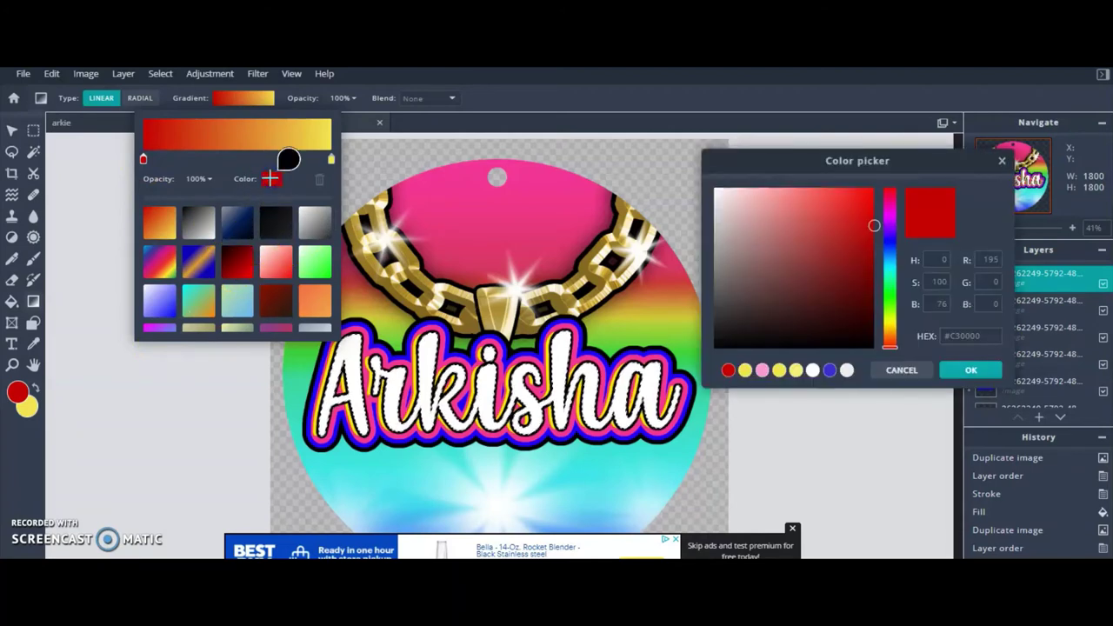
{"action": "left_click", "coordinate": [465, 180]}
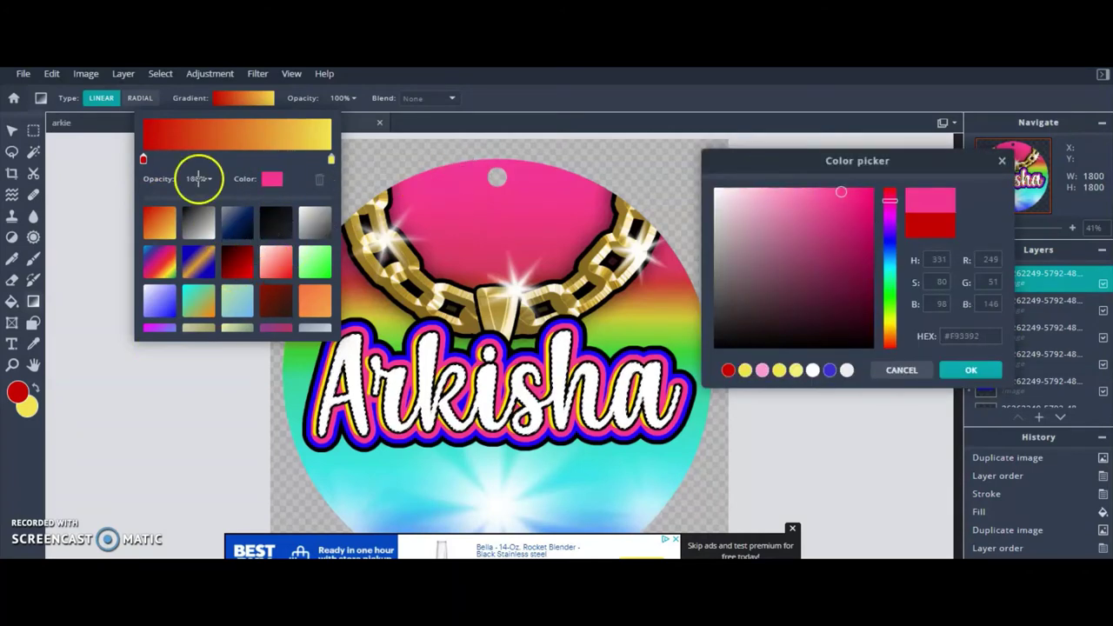
{"action": "left_click", "coordinate": [331, 160]}
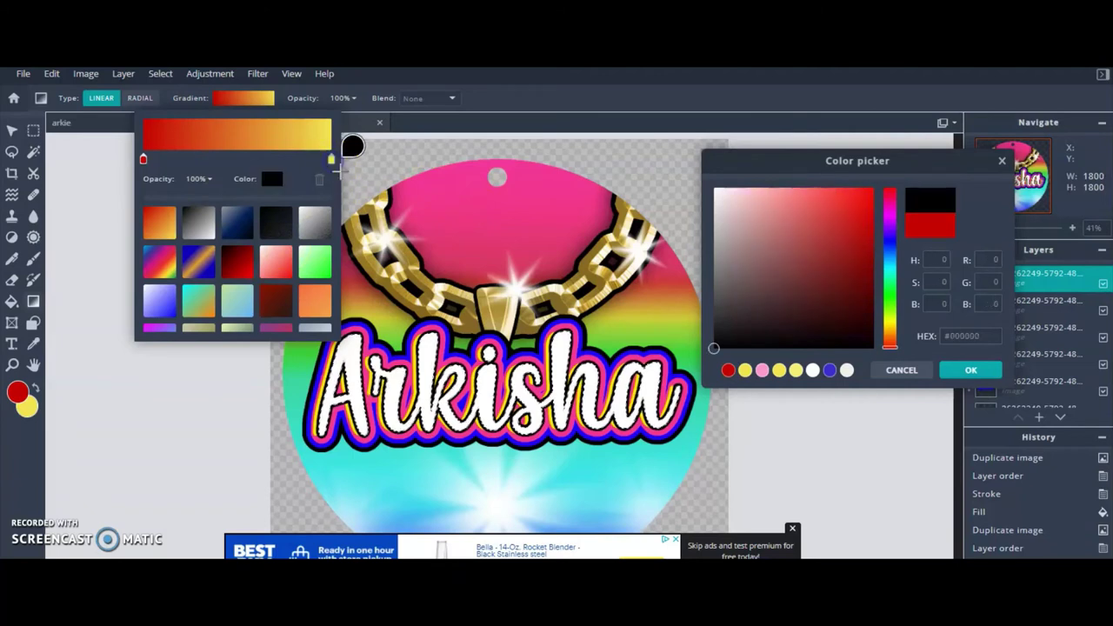
{"action": "left_click", "coordinate": [377, 468]}
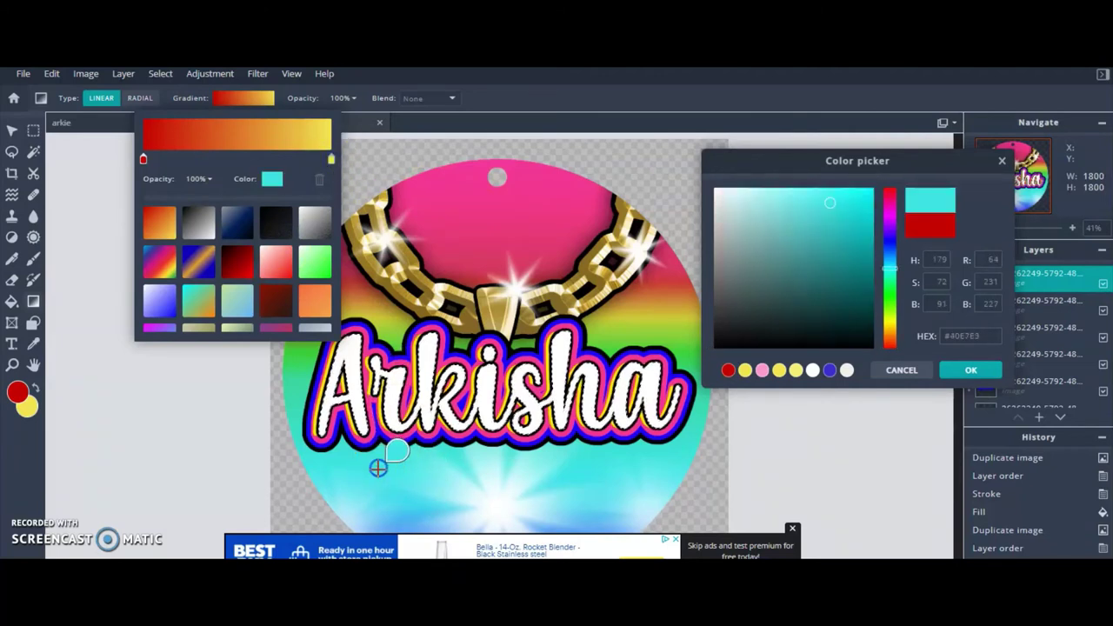
{"action": "left_click", "coordinate": [967, 371]}
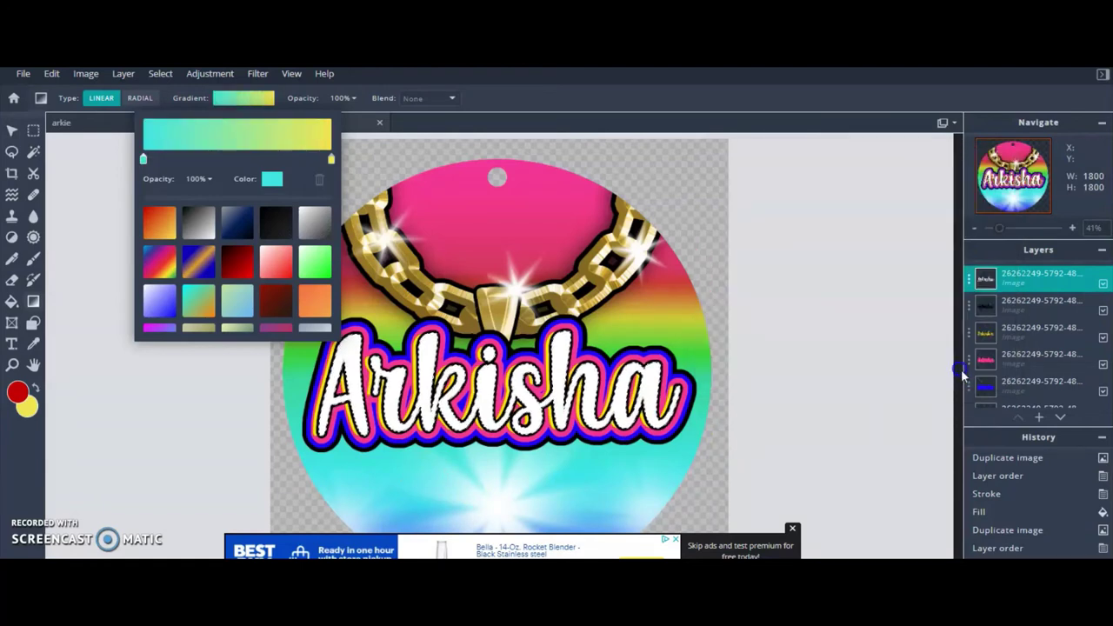
Change the gradient's yellow end colour to the pink sampled from the earring background near the hole.
{"action": "left_click", "coordinate": [330, 162]}
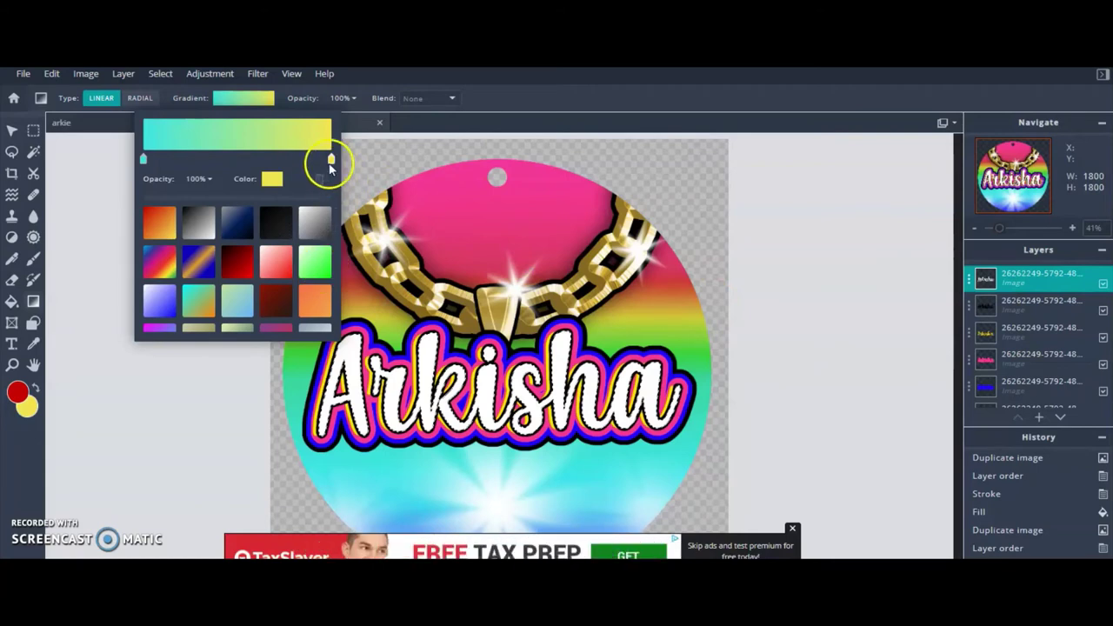
{"action": "left_click", "coordinate": [278, 180]}
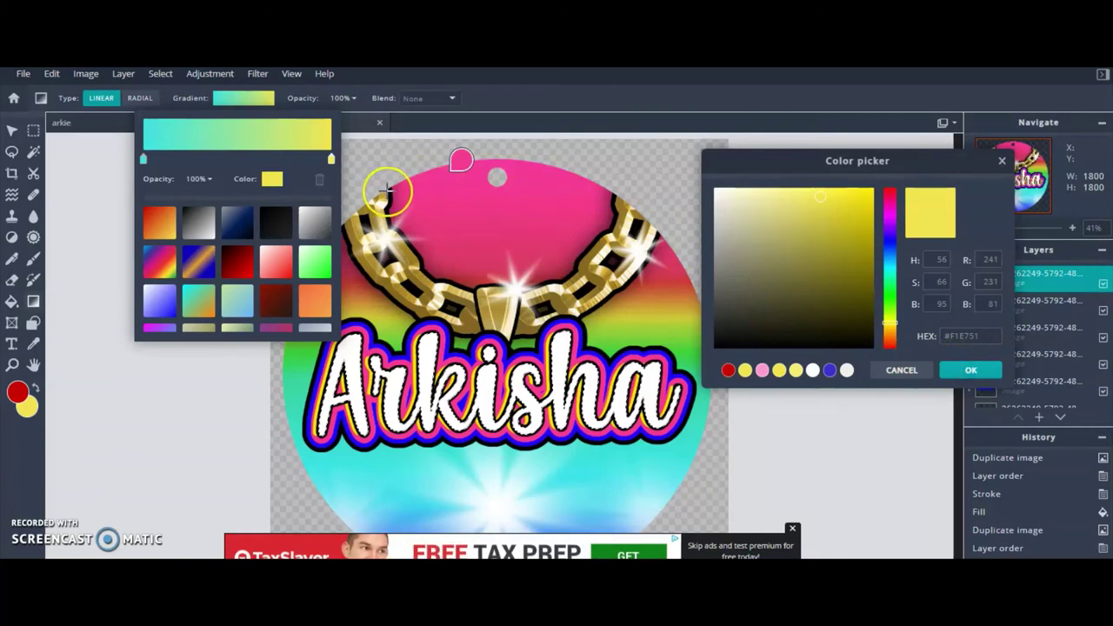
{"action": "left_click", "coordinate": [460, 201]}
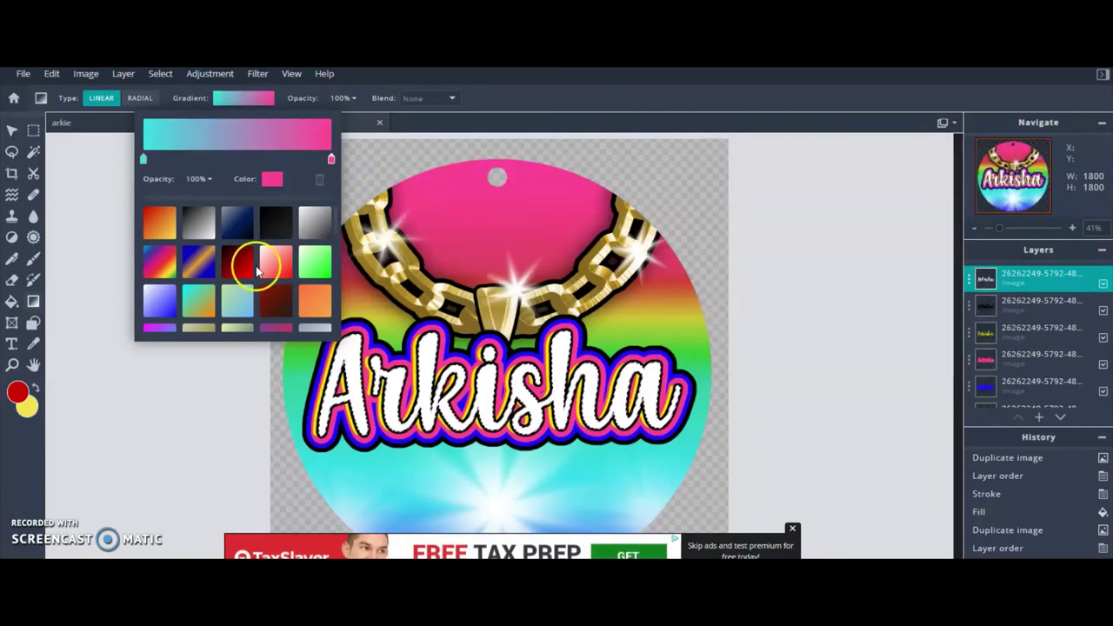
{"action": "left_click", "coordinate": [386, 161]}
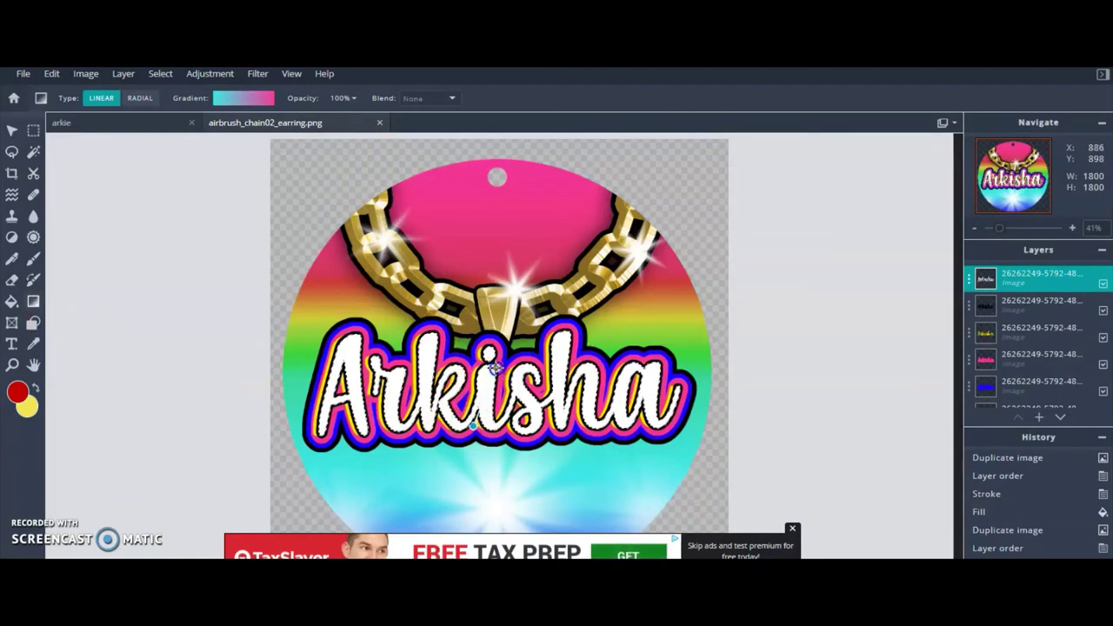
Apply the turquoise-to-pink linear gradient downwards across the selected name at 100% opacity, and clear the selection.
{"action": "left_click_drag", "start_coordinate": [495, 367], "coordinate": [490, 401]}
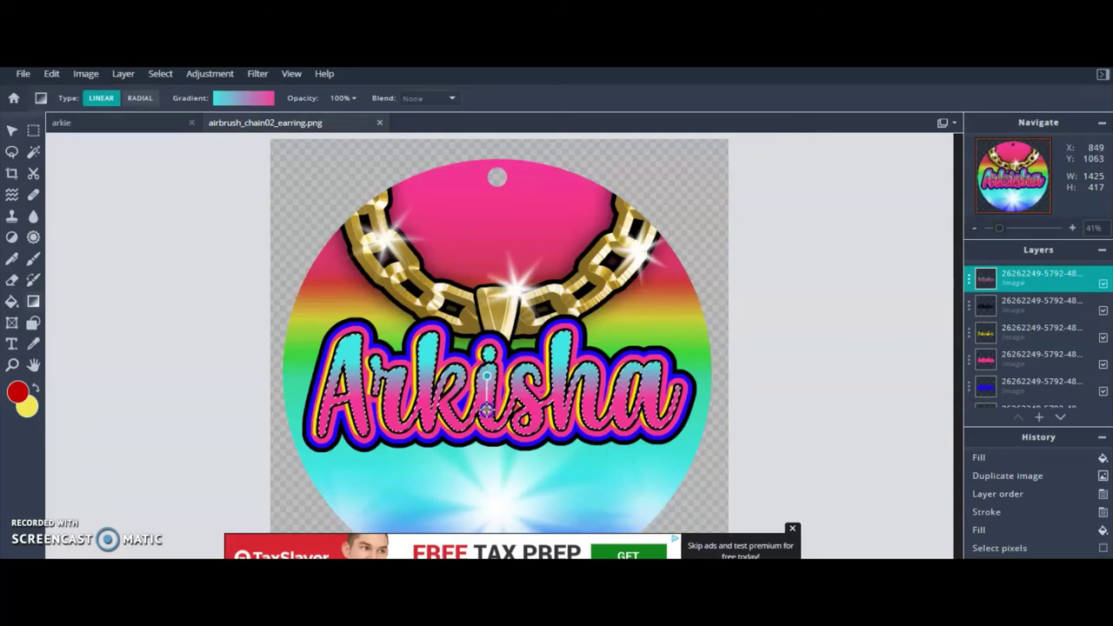
{"action": "left_click_drag", "start_coordinate": [488, 413], "coordinate": [487, 414]}
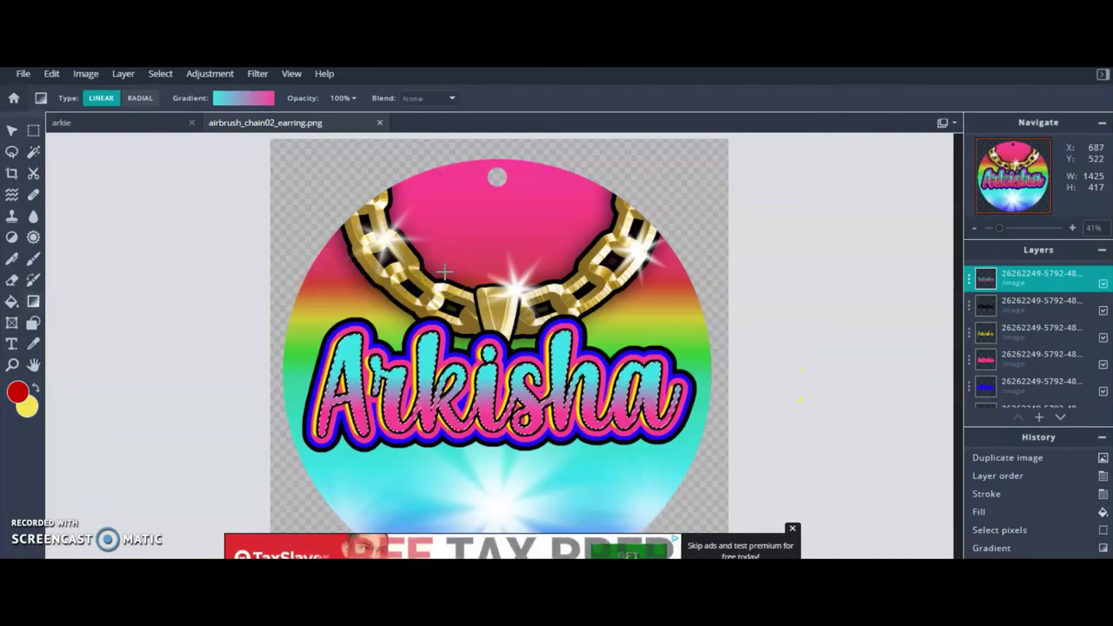
{"action": "left_click_drag", "start_coordinate": [486, 277], "coordinate": [443, 392]}
{"action": "left_click", "coordinate": [159, 75]}
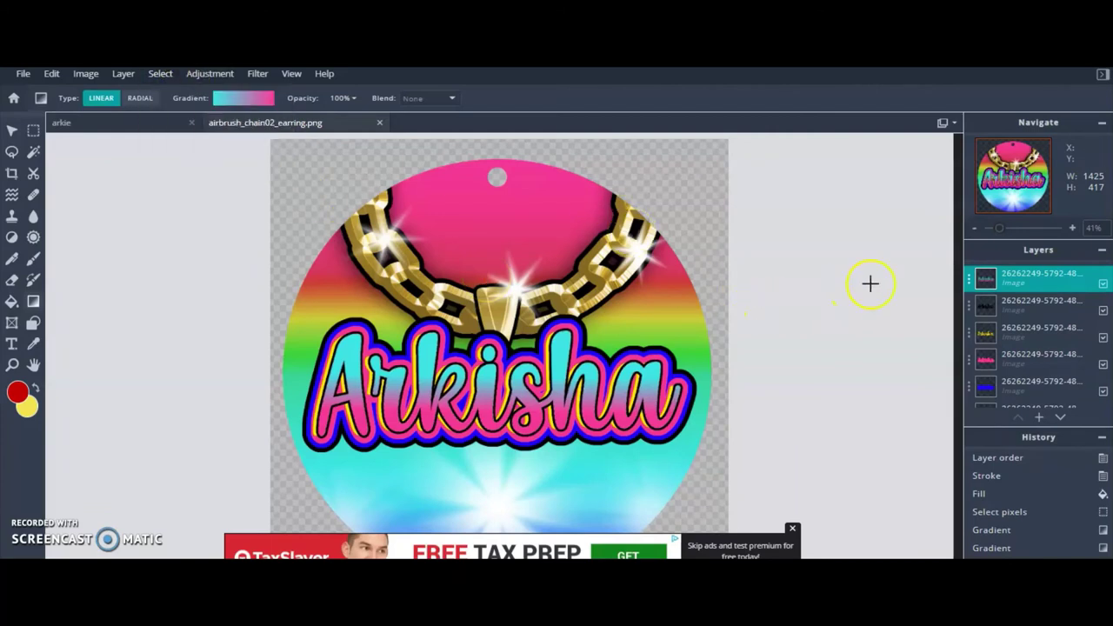
Bevel the gradient name with size 14 px, highlight opacity 97% and shadow opacity 37%.
{"action": "left_click", "coordinate": [255, 75]}
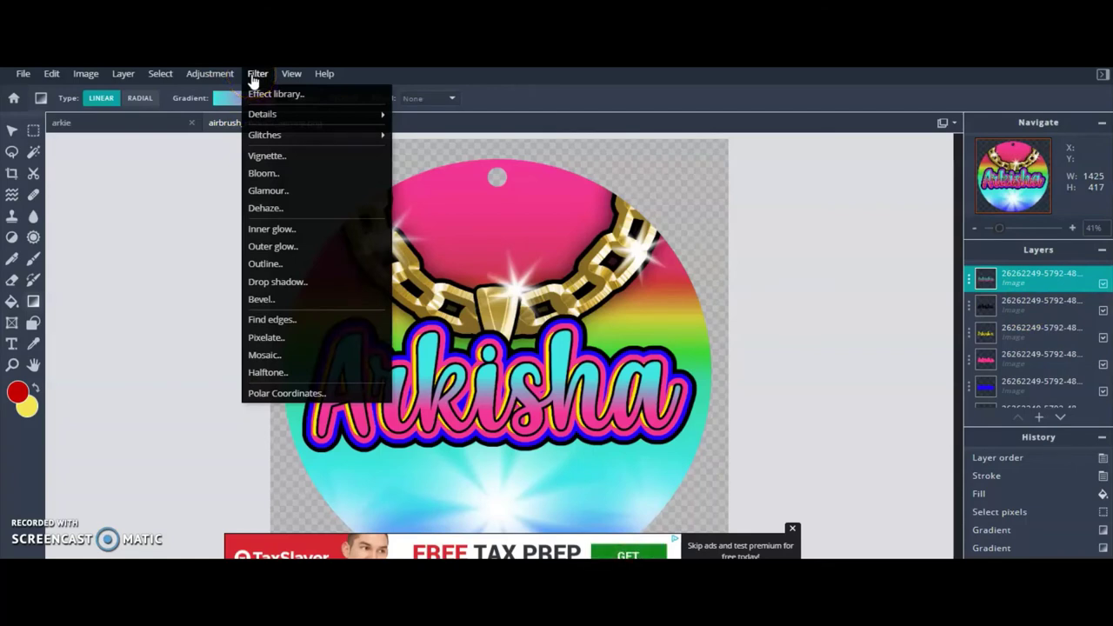
{"action": "left_click", "coordinate": [291, 120]}
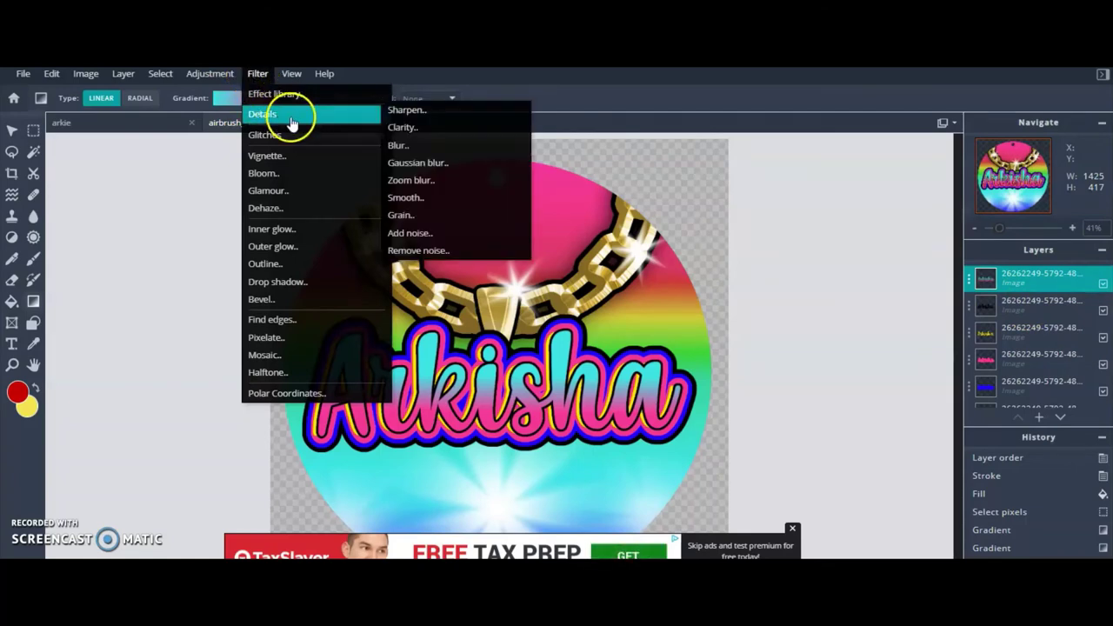
{"action": "left_click", "coordinate": [271, 299]}
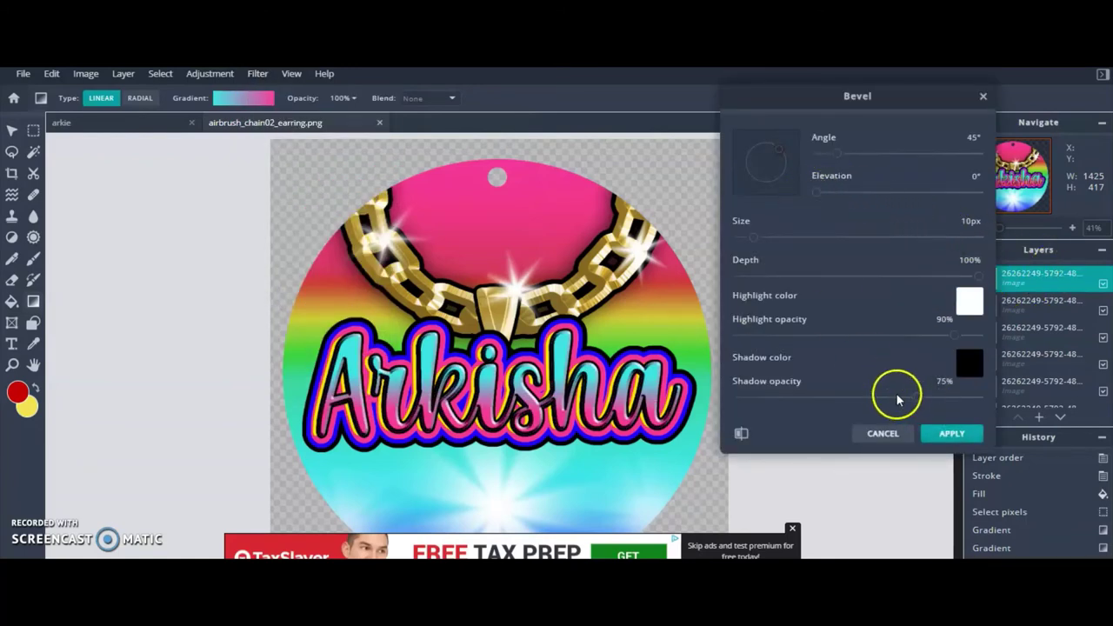
{"action": "left_click_drag", "start_coordinate": [920, 397], "coordinate": [826, 400]}
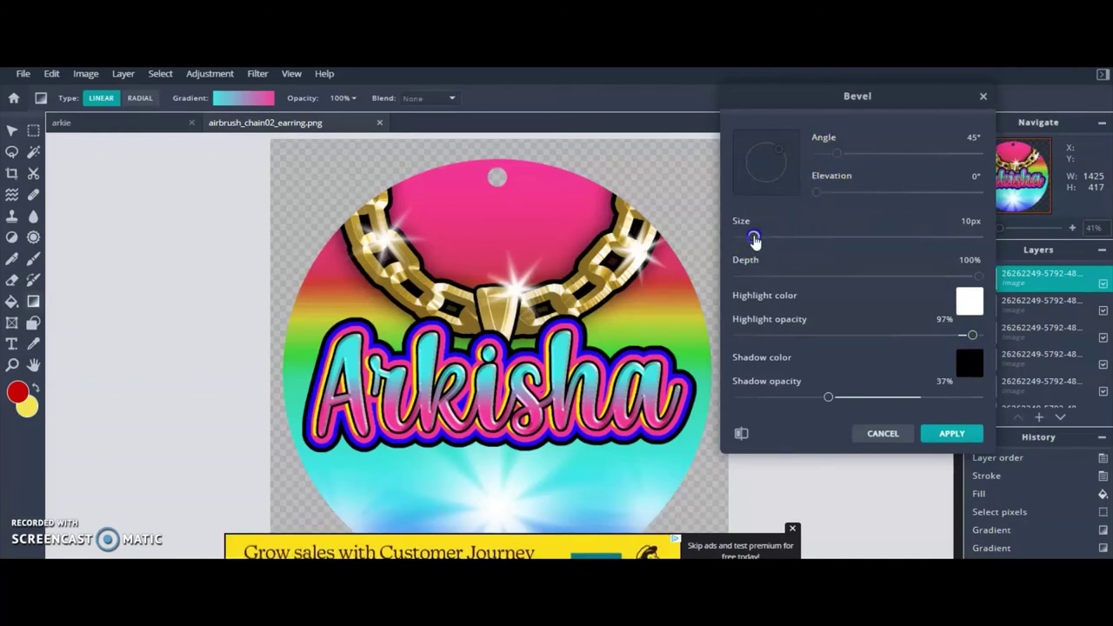
{"action": "left_click_drag", "start_coordinate": [754, 239], "coordinate": [761, 240]}
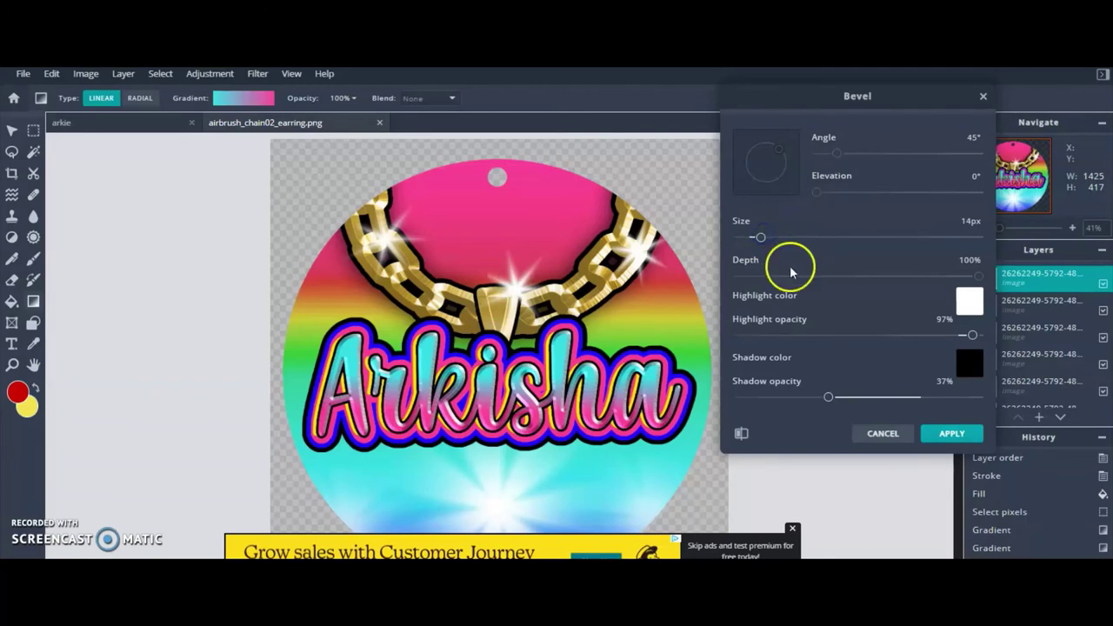
Bevel the gradient name lettering with an angle of about 95°, a size of 13 px and a depth of 100%.
{"action": "left_click_drag", "start_coordinate": [978, 276], "coordinate": [945, 276]}
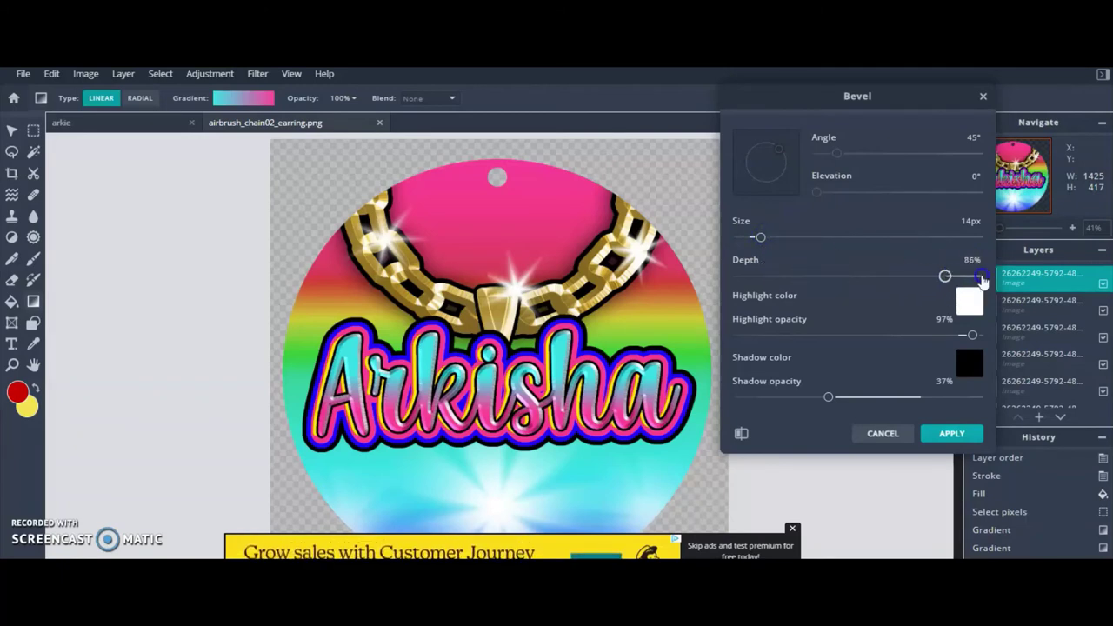
{"action": "left_click", "coordinate": [982, 277]}
{"action": "mouse_move", "coordinate": [757, 237]}
{"action": "left_mouse_down"}
{"action": "mouse_move", "coordinate": [747, 241]}
{"action": "mouse_move", "coordinate": [760, 243]}
{"action": "left_mouse_up"}
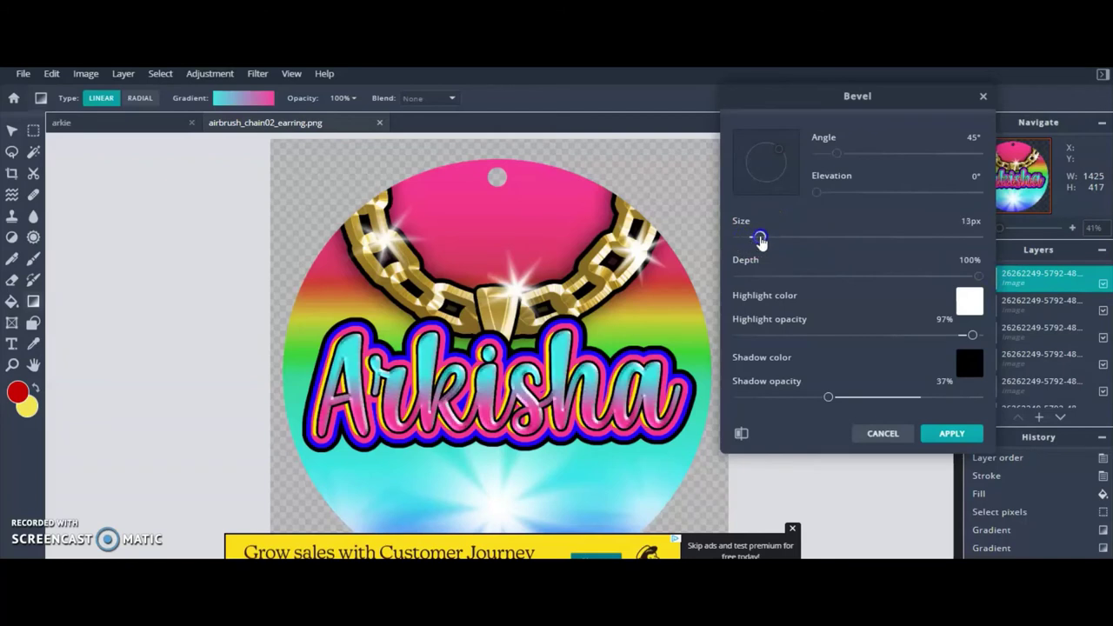
{"action": "left_click_drag", "start_coordinate": [838, 153], "coordinate": [856, 155]}
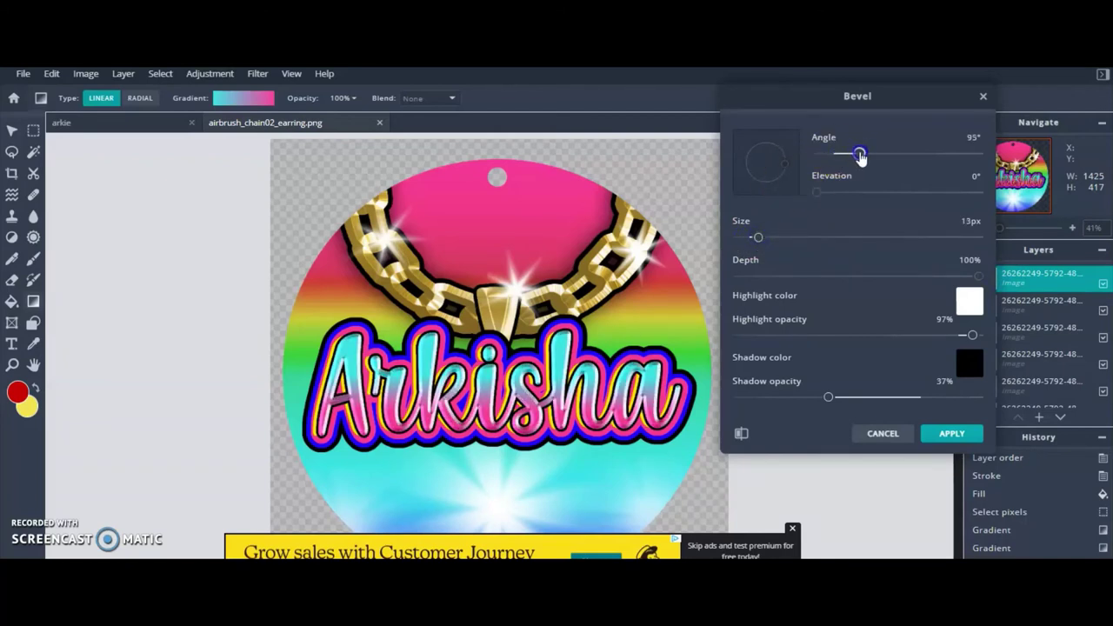
{"action": "left_click", "coordinate": [950, 431]}
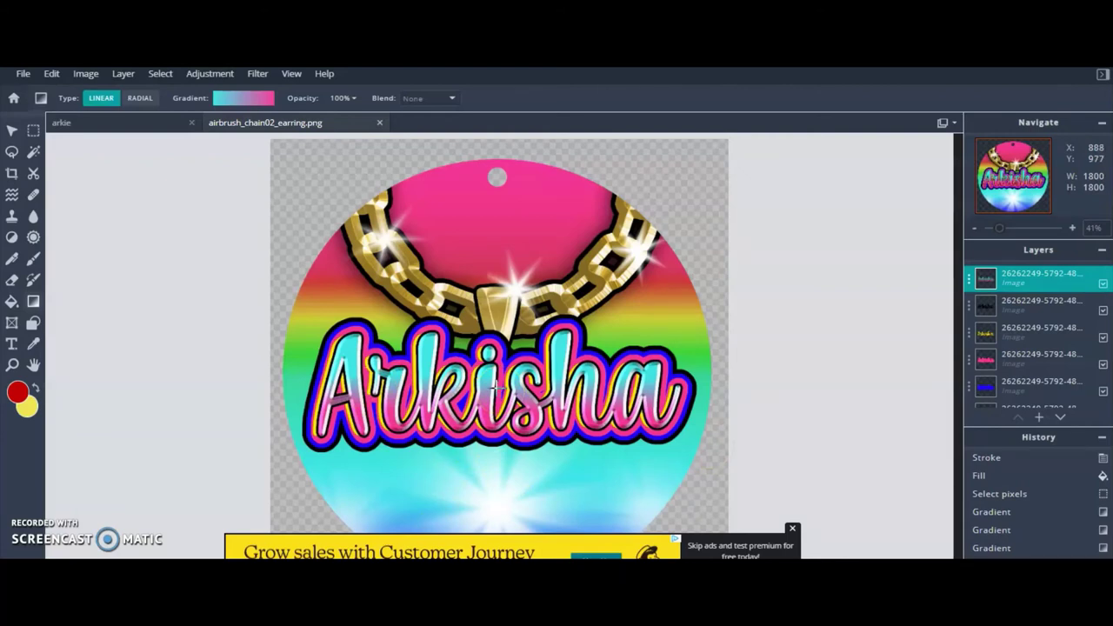
{"action": "left_click", "coordinate": [464, 387]}
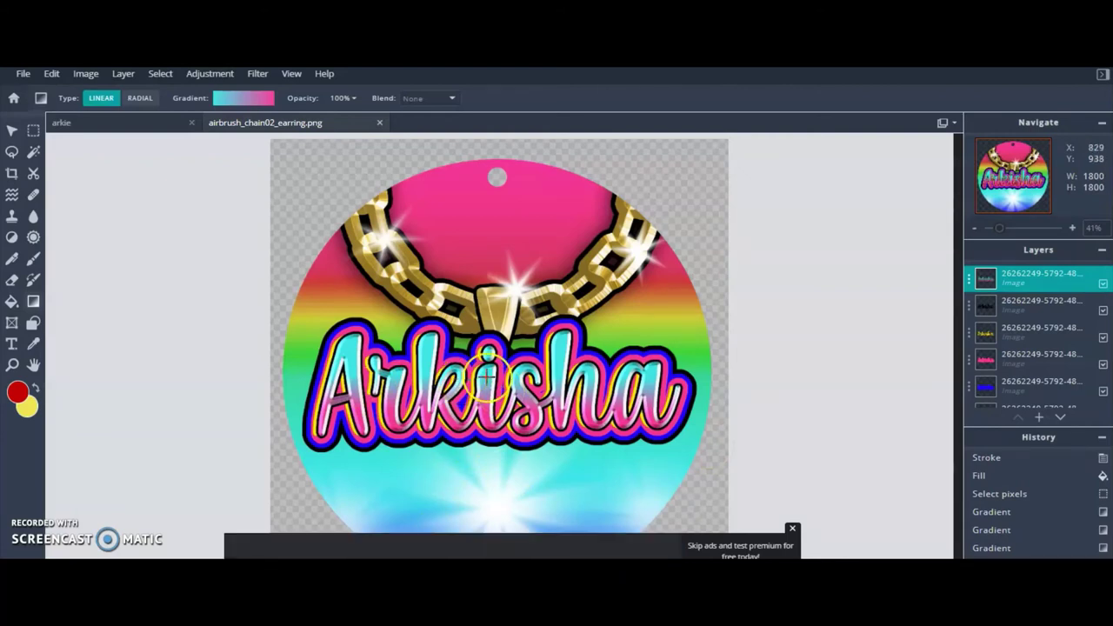
{"action": "scroll", "coordinate": [548, 352], "scroll_direction": "down", "scroll_amount": 1}
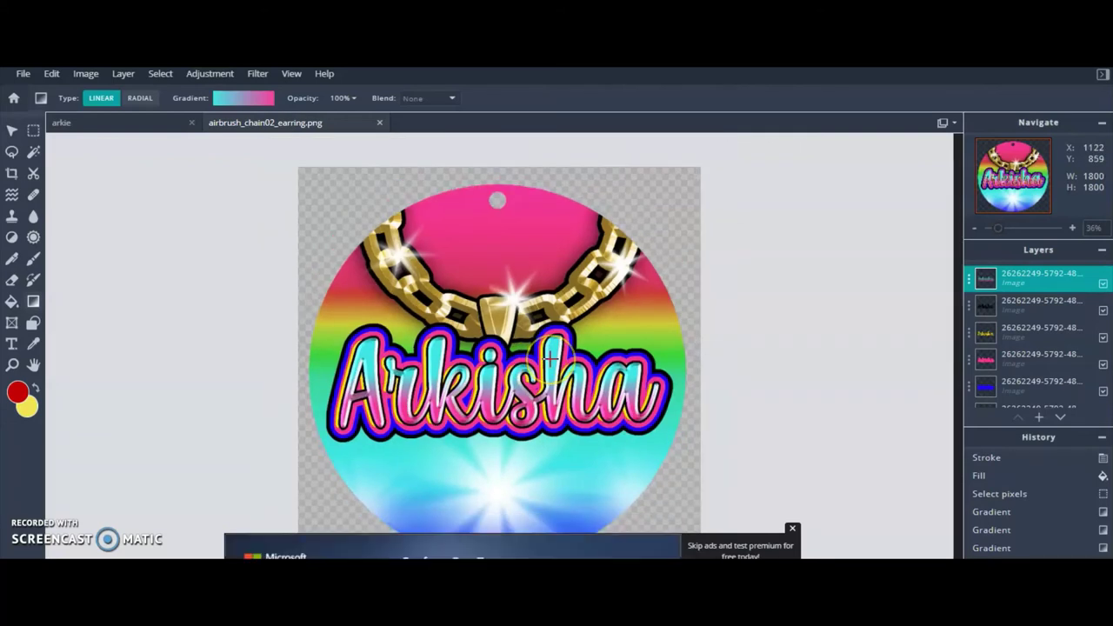
{"action": "left_click", "coordinate": [898, 286]}
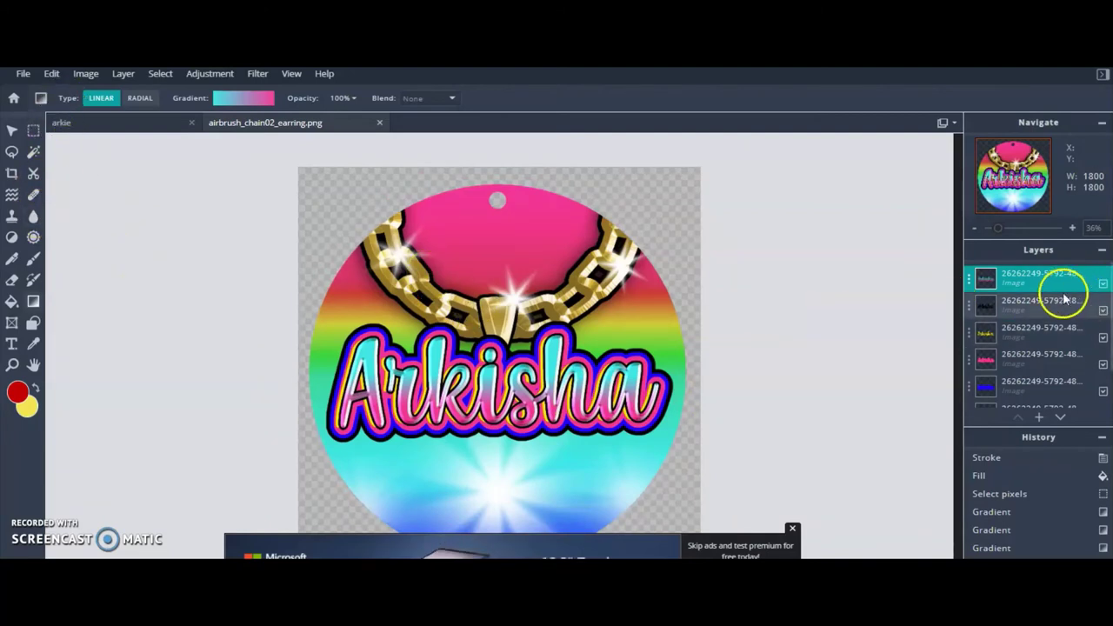
Add an empty layer above the beveled name lettering.
{"action": "left_click", "coordinate": [1039, 417]}
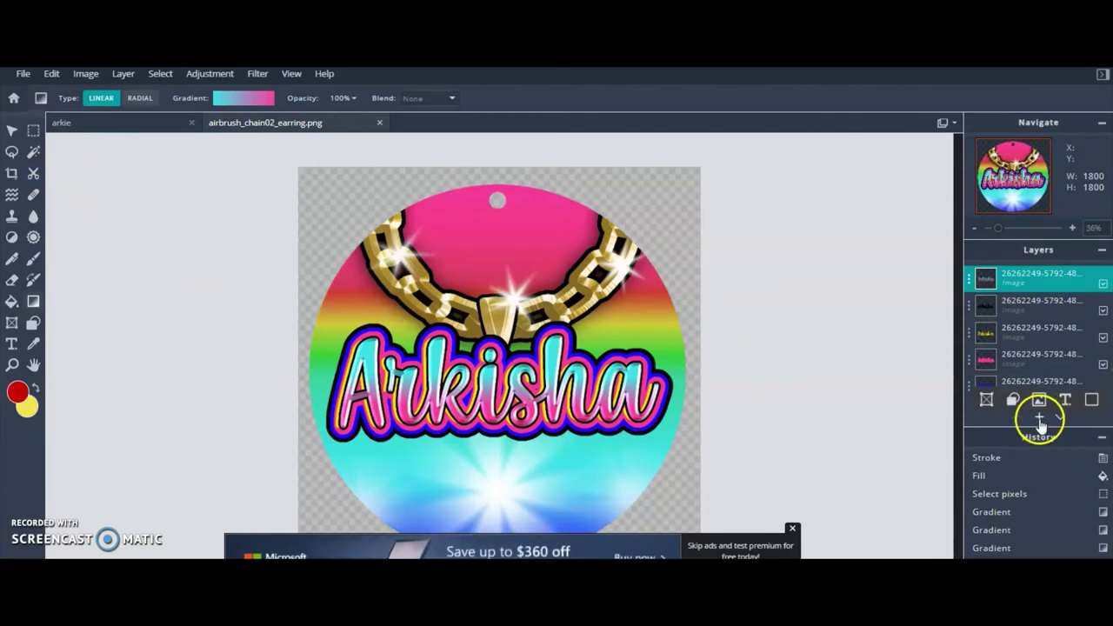
{"action": "left_click", "coordinate": [1040, 420]}
{"action": "left_click", "coordinate": [741, 261]}
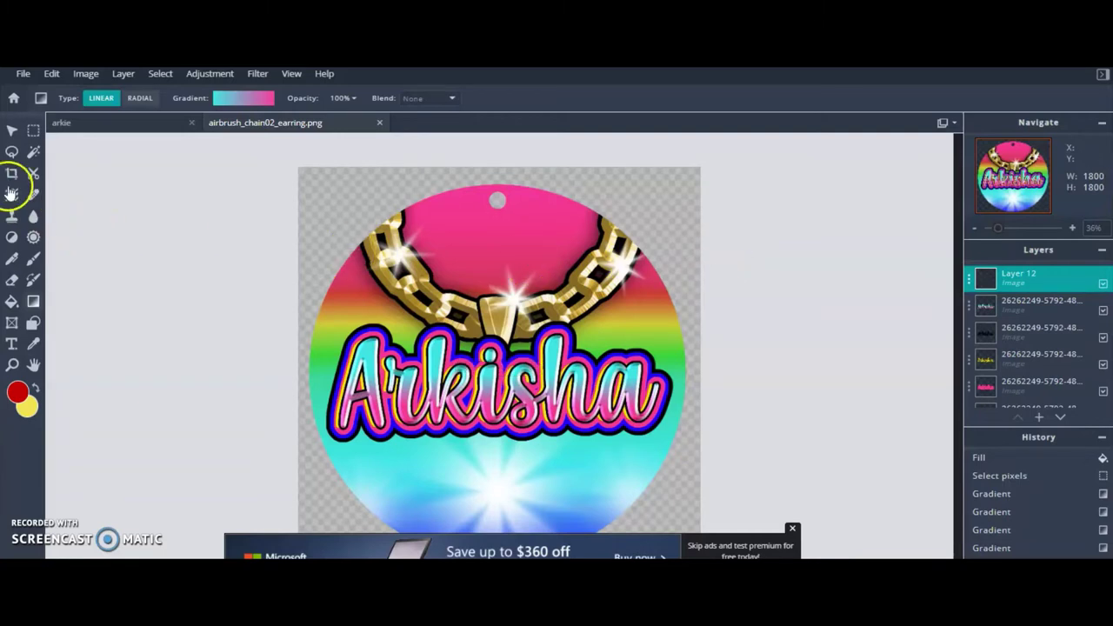
Choose the soft star-shaped brush with 80% softness for the Draw tool and set its size to 150 px.
{"action": "left_click", "coordinate": [33, 237]}
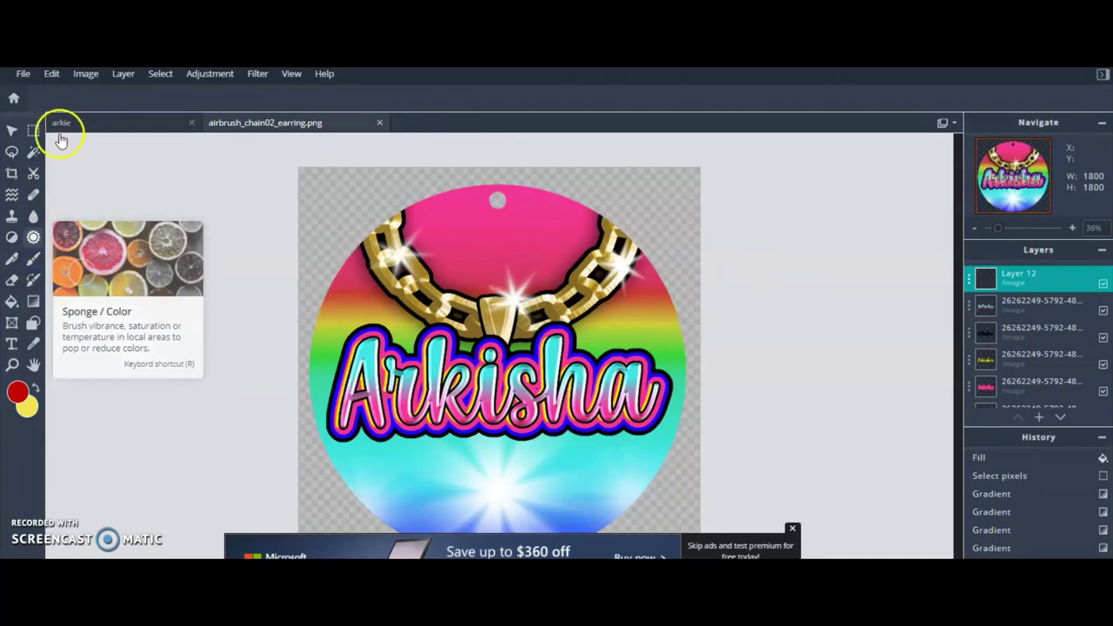
{"action": "left_click", "coordinate": [33, 261]}
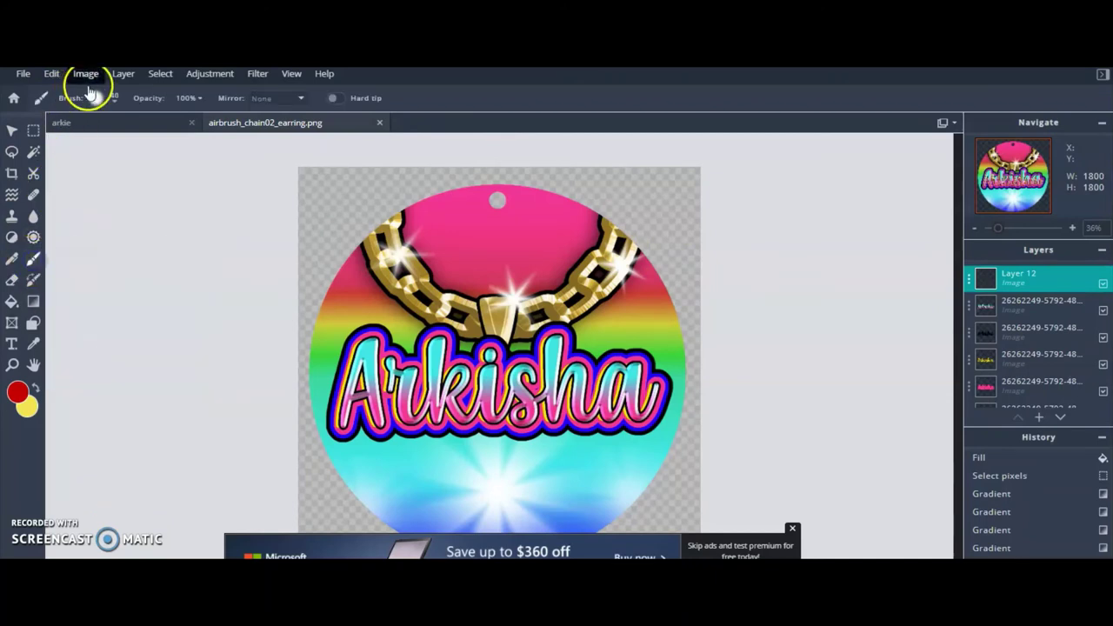
{"action": "left_click", "coordinate": [114, 98]}
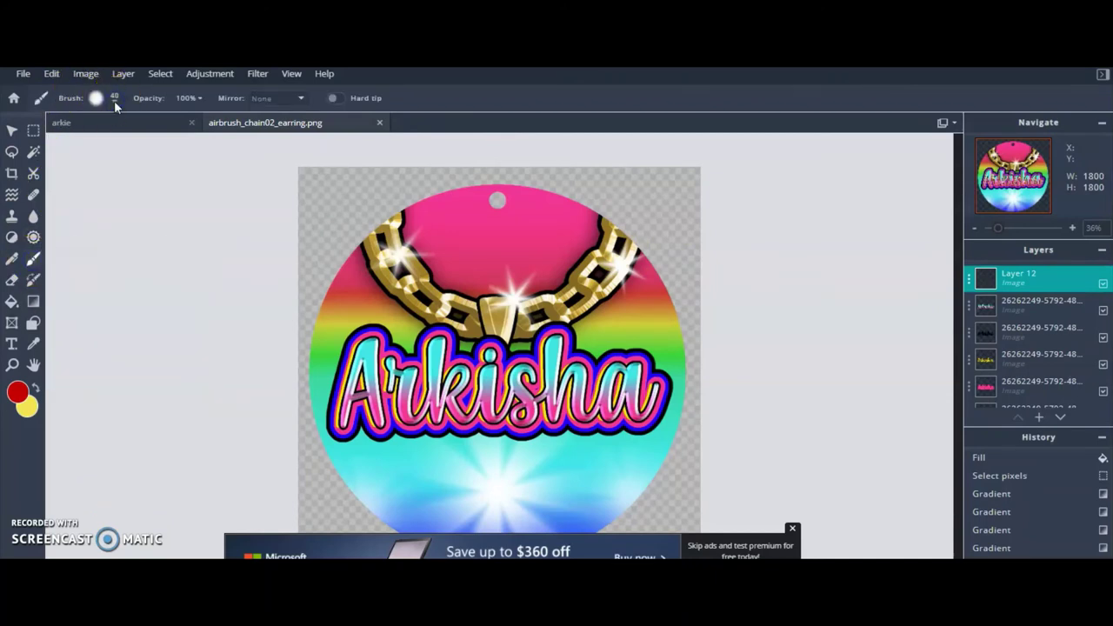
{"action": "left_click", "coordinate": [114, 99]}
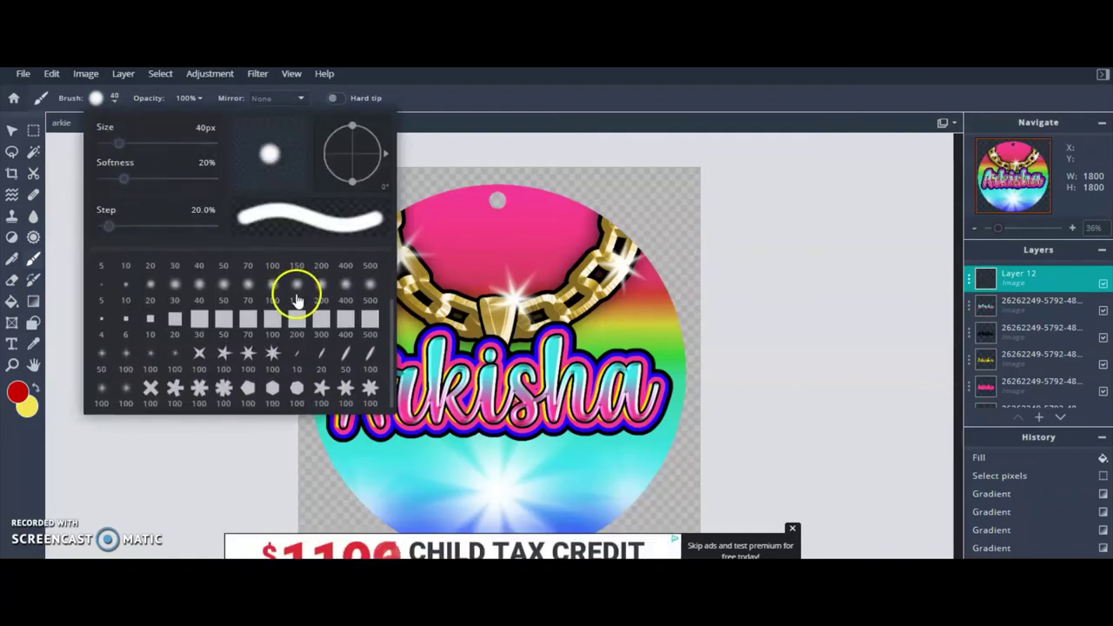
{"action": "scroll", "coordinate": [150, 386], "scroll_direction": "down", "scroll_amount": 1}
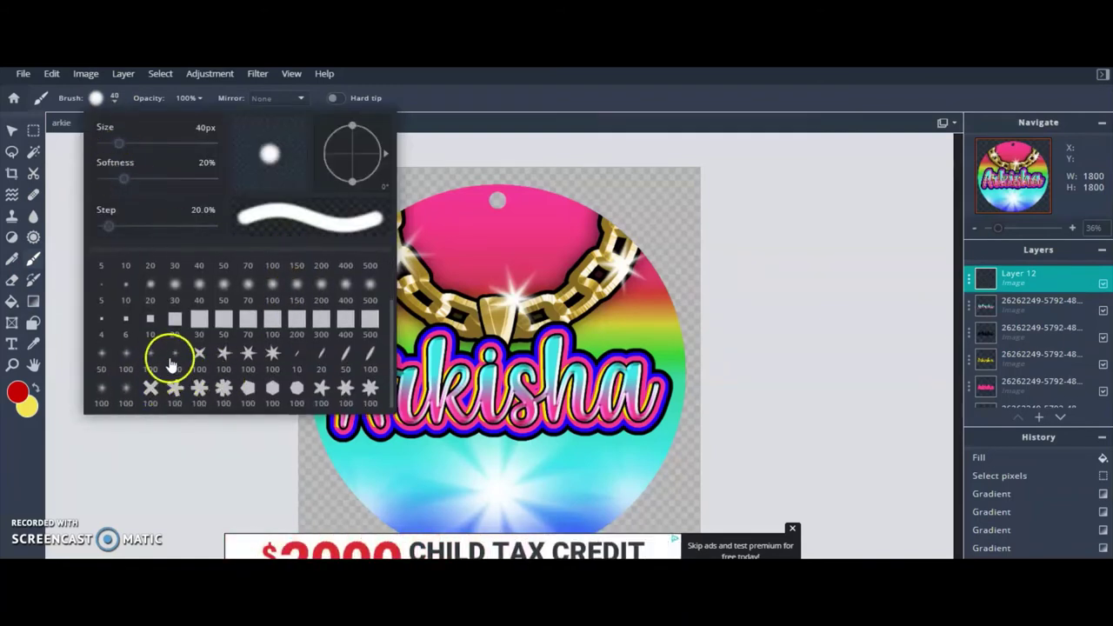
{"action": "left_click", "coordinate": [174, 356]}
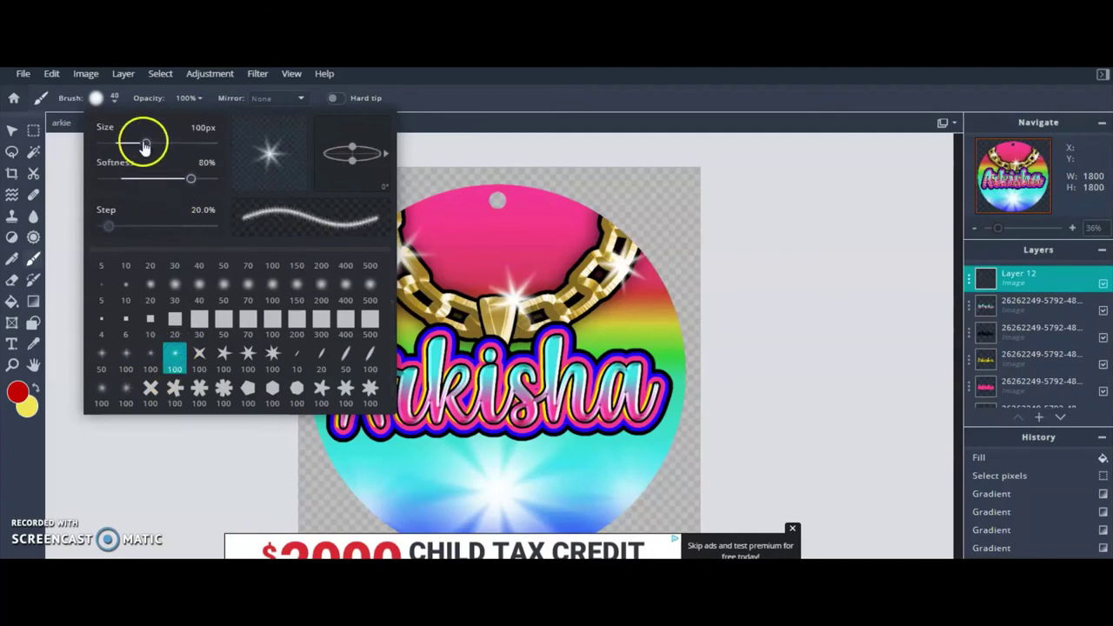
{"action": "left_click_drag", "start_coordinate": [146, 142], "coordinate": [151, 144]}
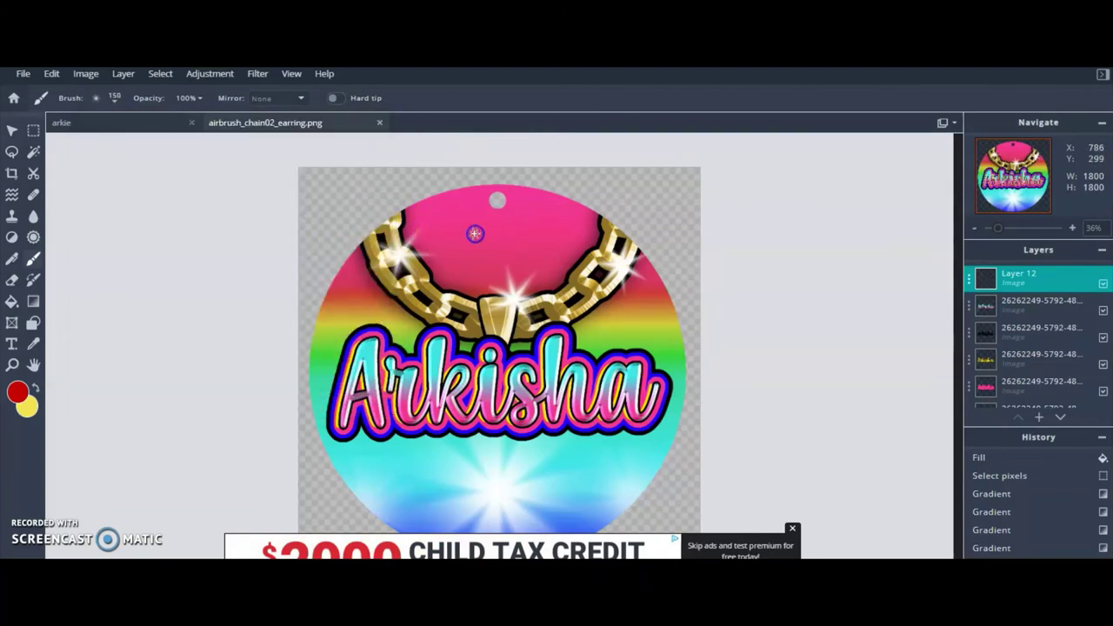
Stamp a red star on the pink area above the chain, enlarge it to about 485 px wide and reposition it there.
{"action": "key", "text": "ctrl+d"}
{"action": "left_click", "coordinate": [15, 131]}
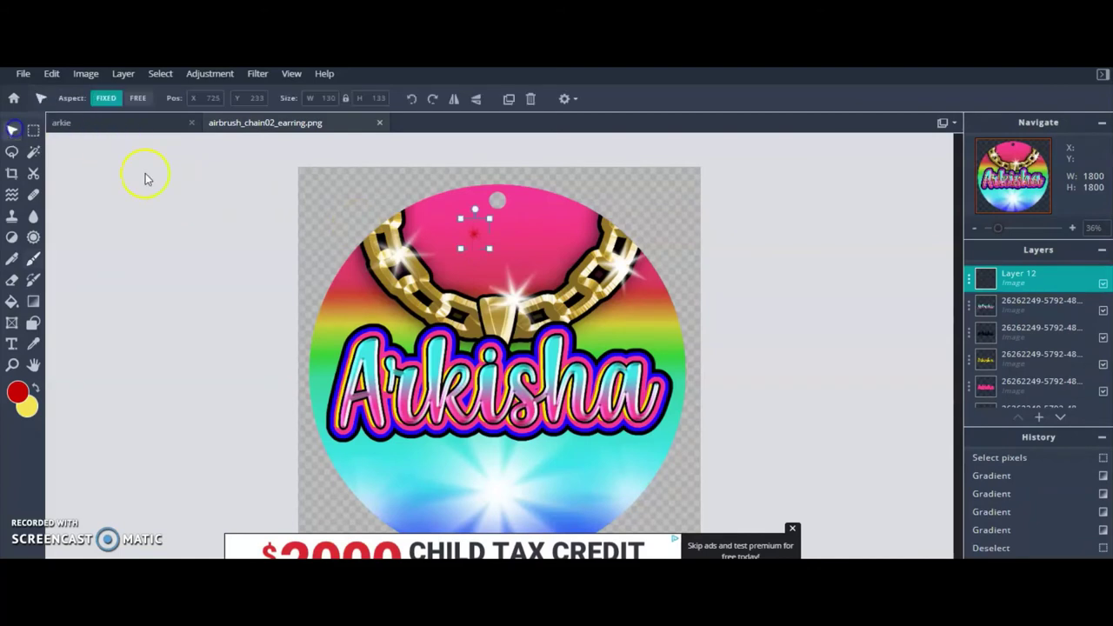
{"action": "left_click", "coordinate": [489, 248]}
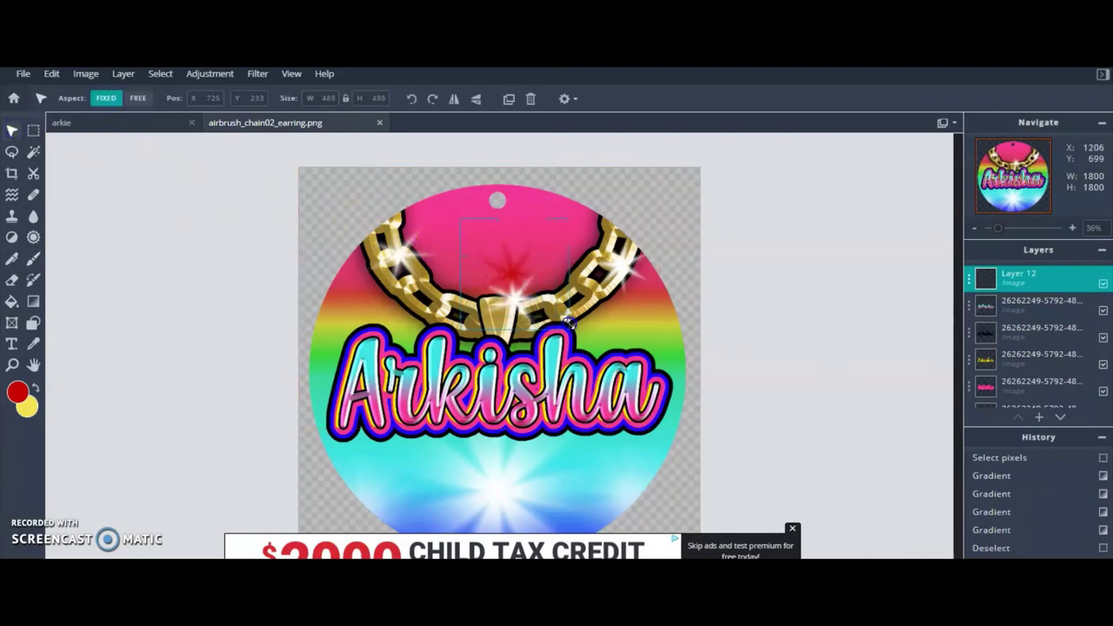
{"action": "left_click", "coordinate": [517, 261]}
{"action": "left_click_drag", "start_coordinate": [484, 250], "coordinate": [476, 242]}
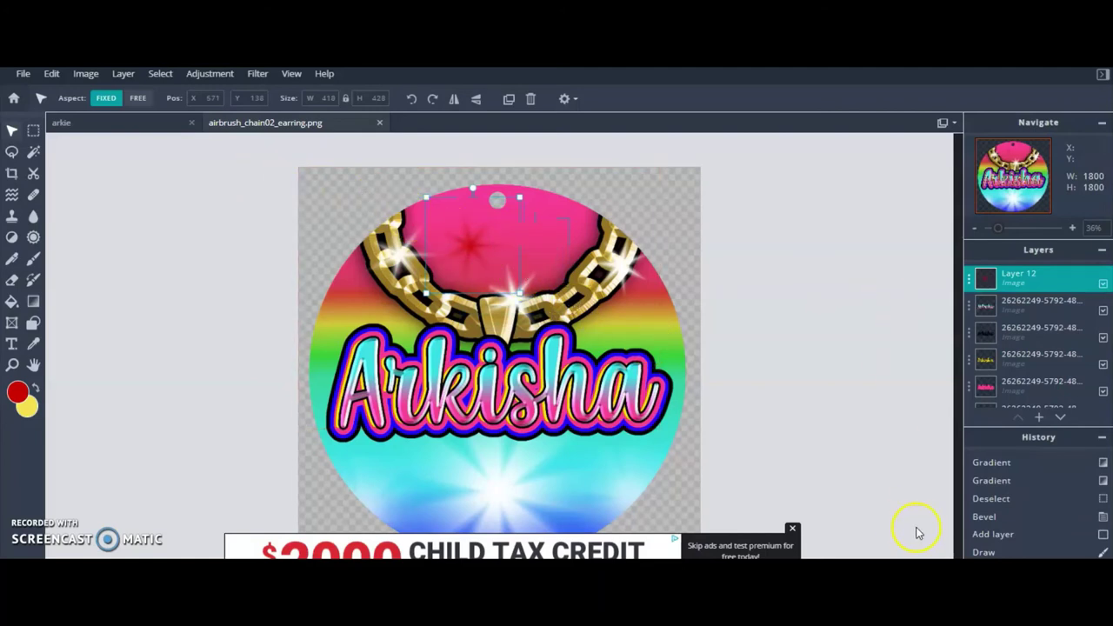
Fill the star layer with white (#FFFFFF) while preserving transparency.
{"action": "left_click", "coordinate": [51, 73]}
{"action": "mouse_move", "coordinate": [81, 252]}
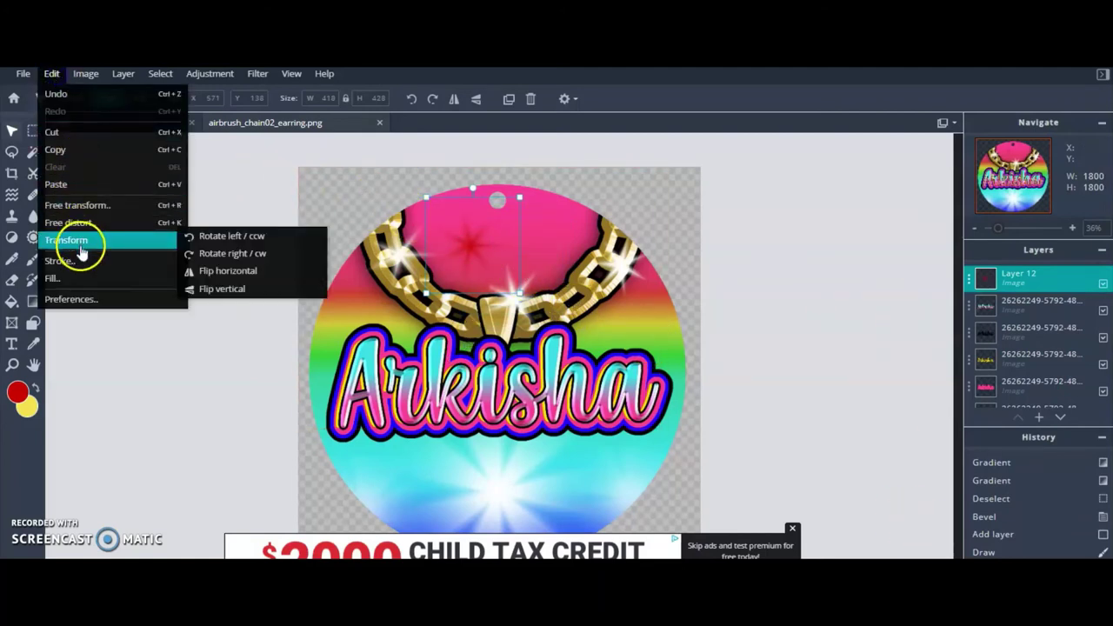
{"action": "left_click", "coordinate": [81, 277]}
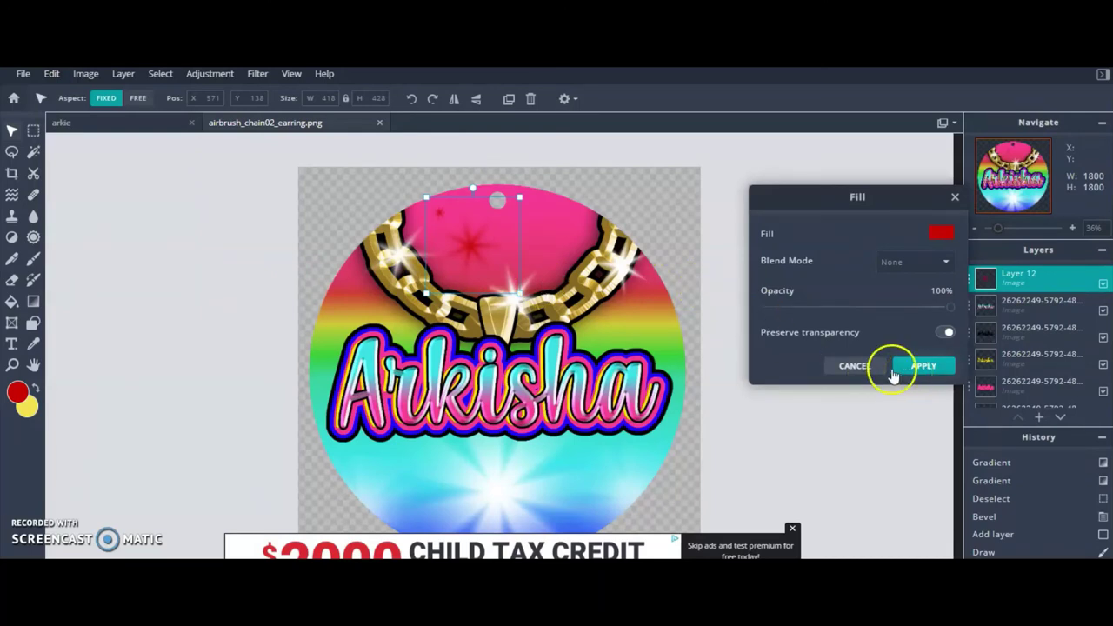
{"action": "left_click", "coordinate": [940, 232]}
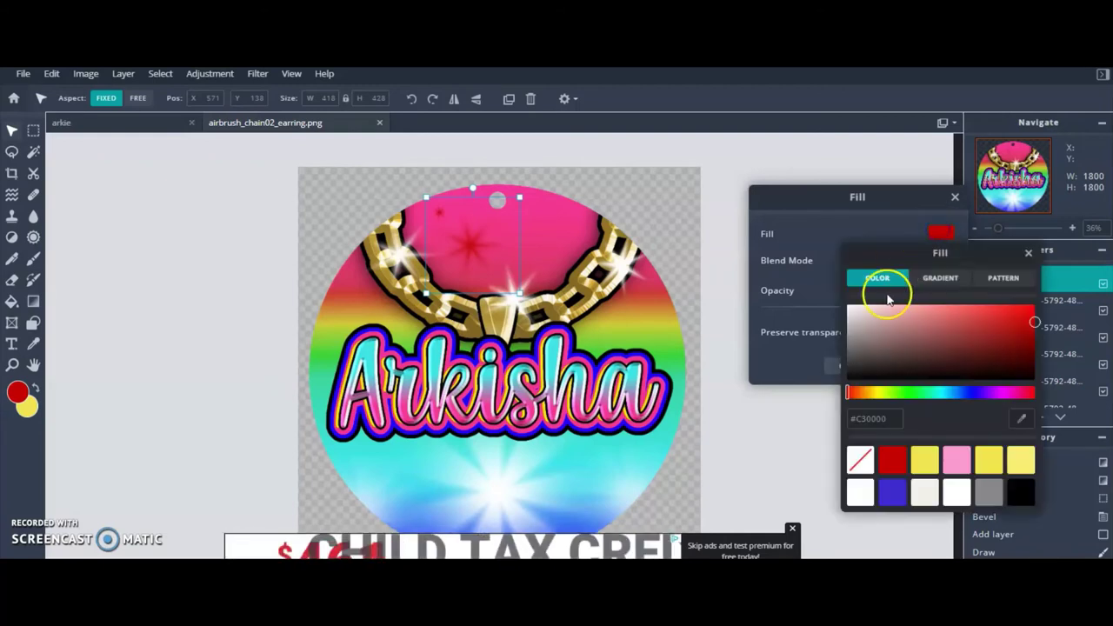
{"action": "mouse_move", "coordinate": [887, 299]}
{"action": "left_mouse_down"}
{"action": "mouse_move", "coordinate": [862, 313]}
{"action": "mouse_move", "coordinate": [800, 283]}
{"action": "left_mouse_up"}
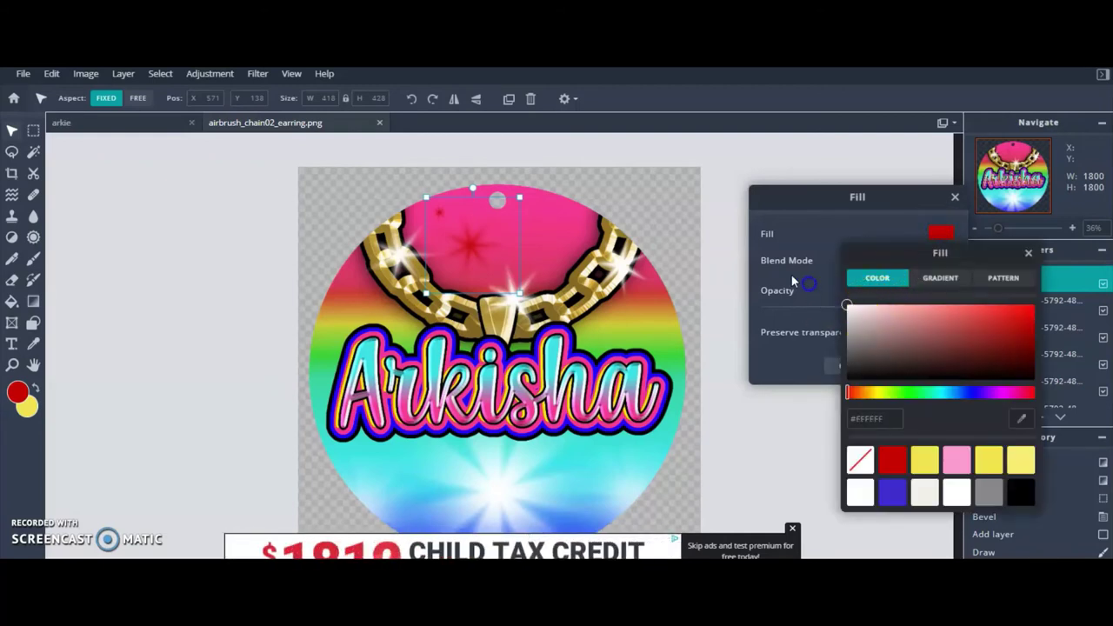
{"action": "left_click", "coordinate": [911, 209]}
{"action": "left_click", "coordinate": [919, 367]}
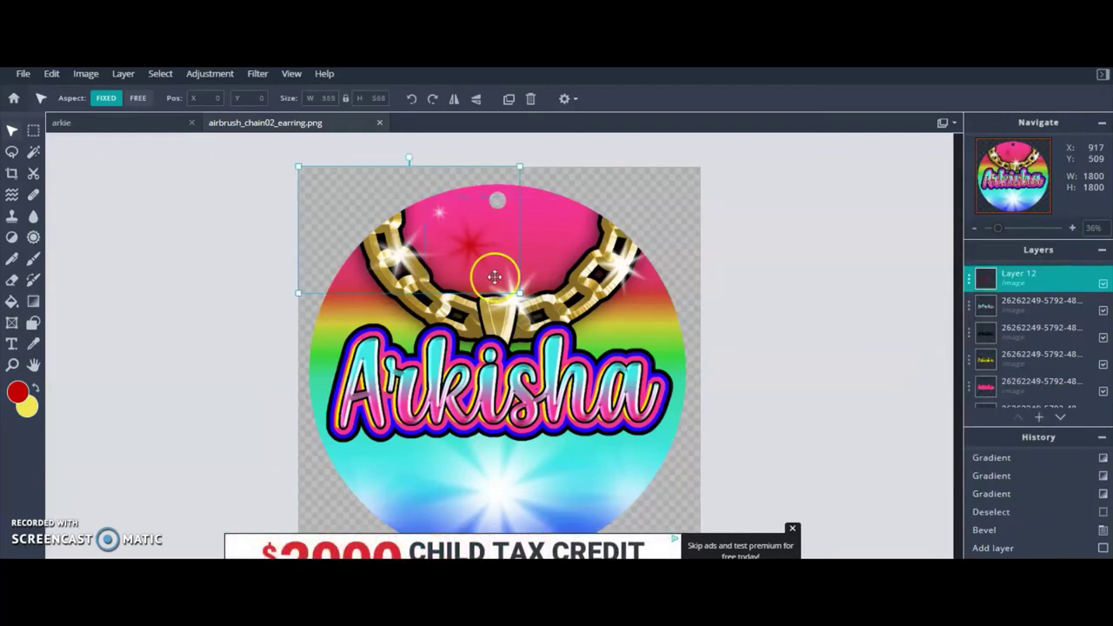
Shift the star layer within the pink area above the chain, and delete that layer.
{"action": "mouse_move", "coordinate": [443, 216]}
{"action": "left_mouse_down"}
{"action": "mouse_move", "coordinate": [510, 249]}
{"action": "mouse_move", "coordinate": [469, 220]}
{"action": "left_mouse_up"}
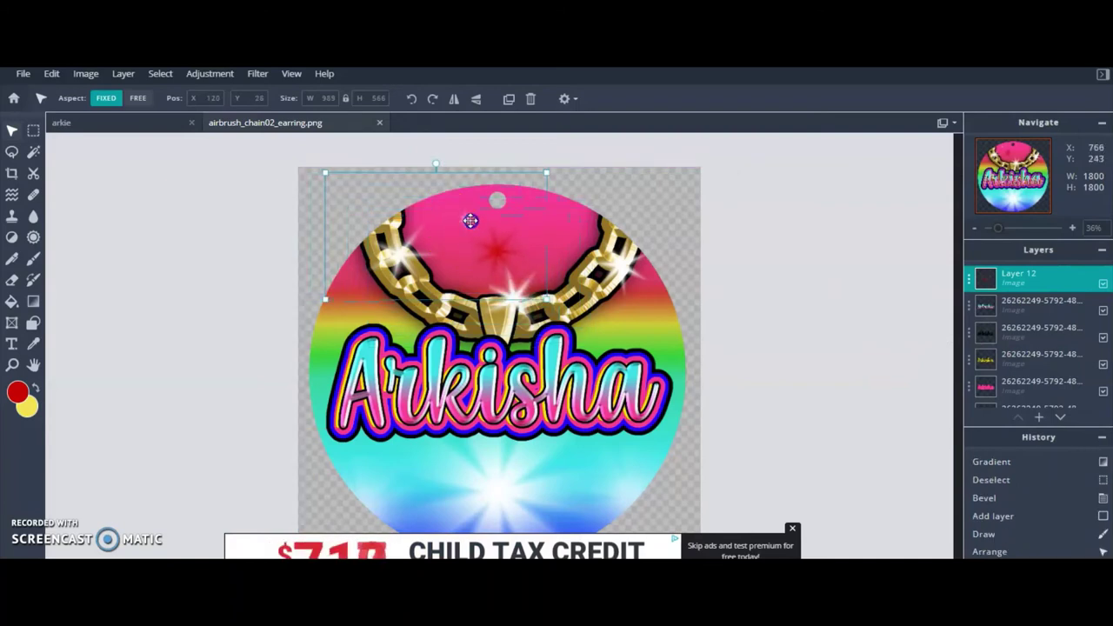
{"action": "left_click", "coordinate": [321, 390]}
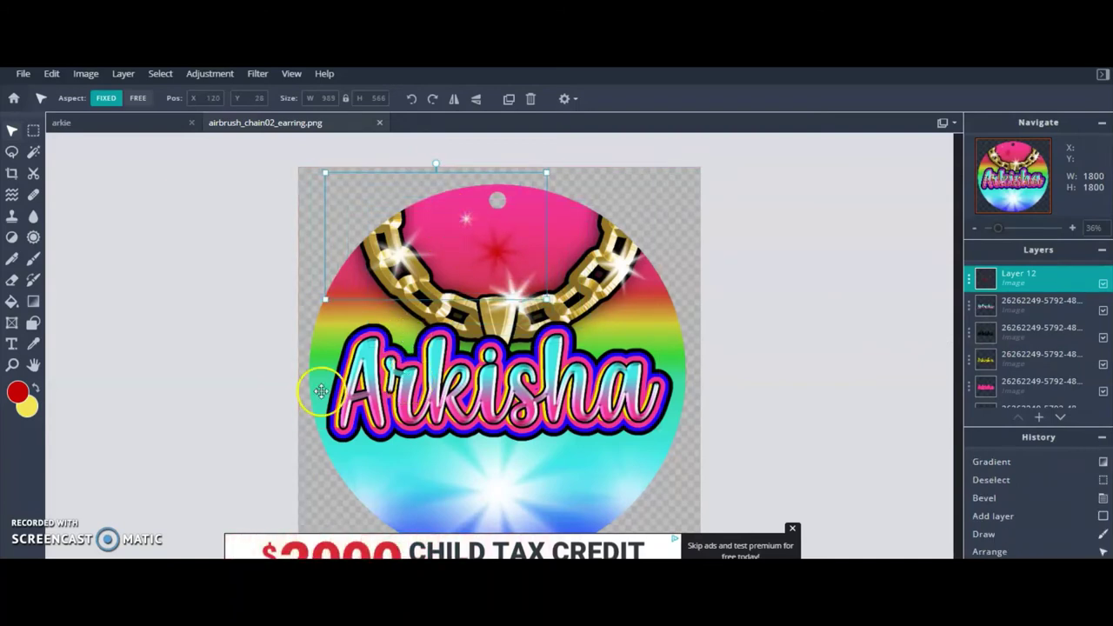
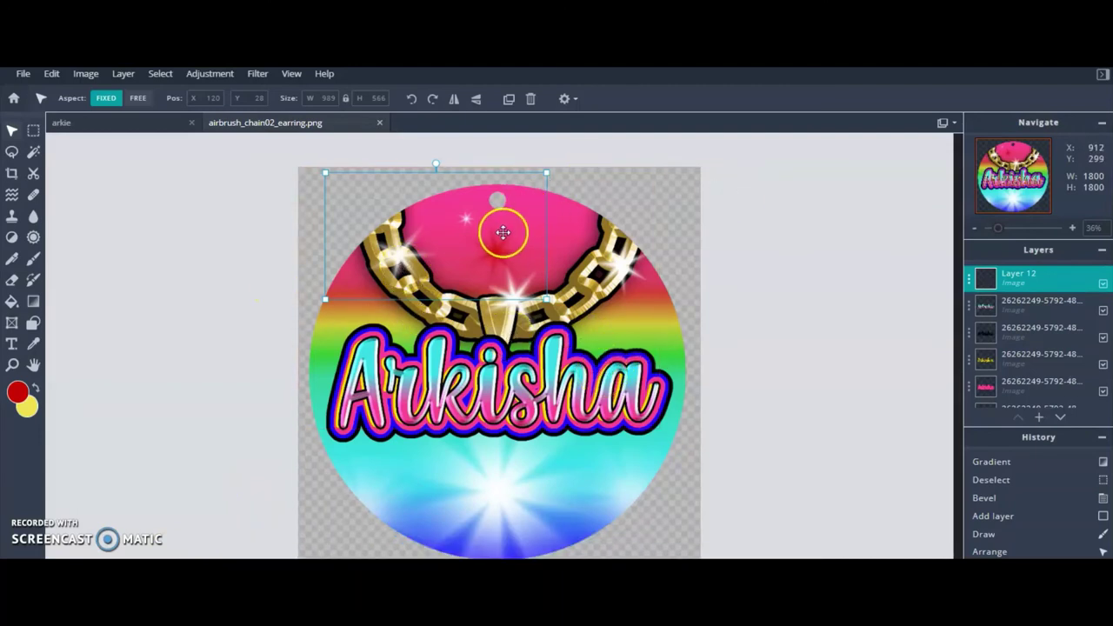
{"action": "mouse_move", "coordinate": [500, 249]}
{"action": "left_mouse_down"}
{"action": "mouse_move", "coordinate": [487, 245]}
{"action": "mouse_move", "coordinate": [499, 239]}
{"action": "left_mouse_up"}
{"action": "key", "text": "Delete"}
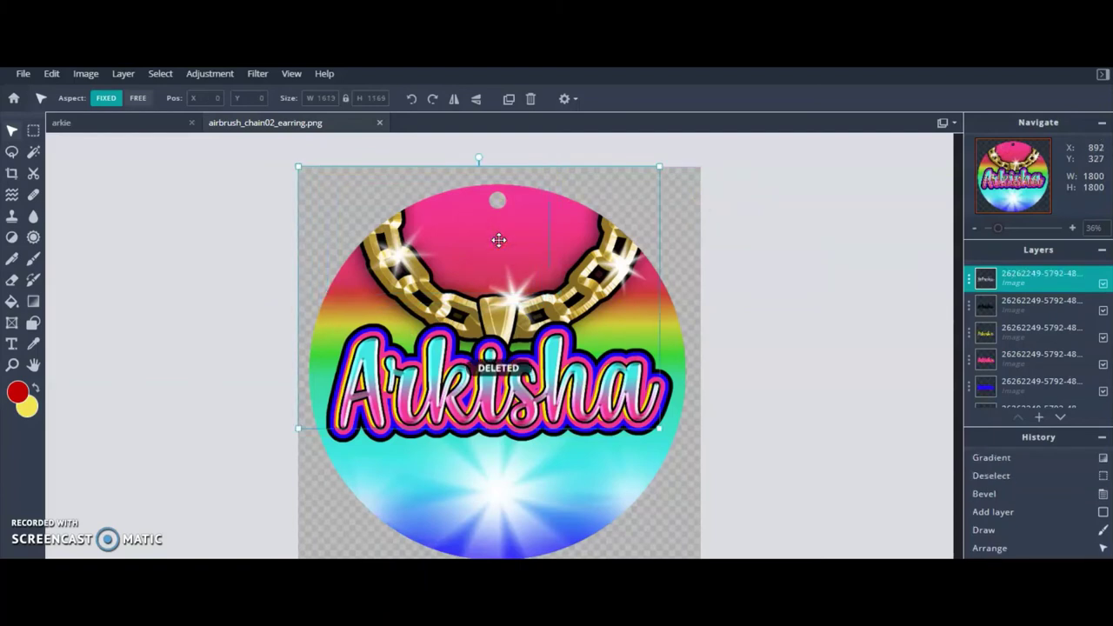
Add a new empty layer and stamp a red star on the pink area above the chain with the star brush at 350 px.
{"action": "left_click", "coordinate": [1038, 417]}
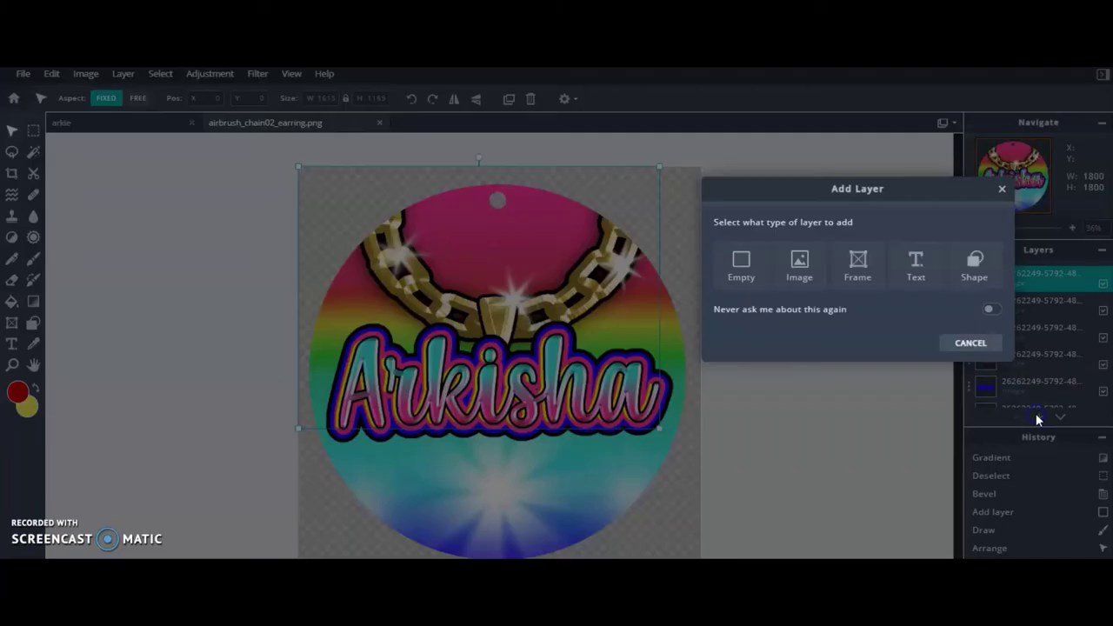
{"action": "left_click", "coordinate": [739, 252]}
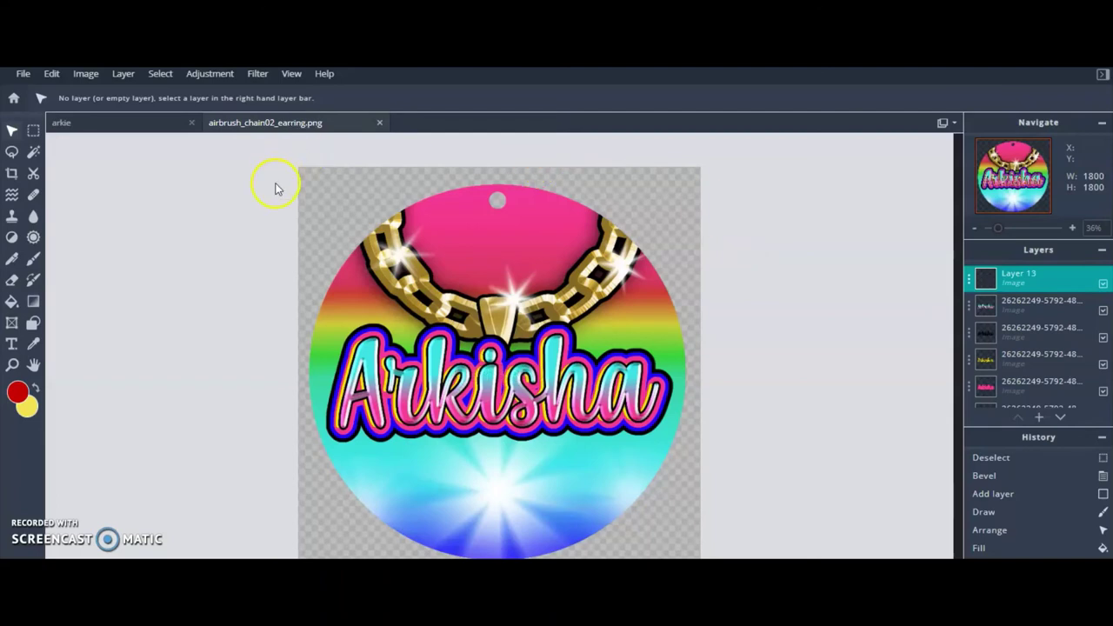
{"action": "left_click", "coordinate": [33, 258]}
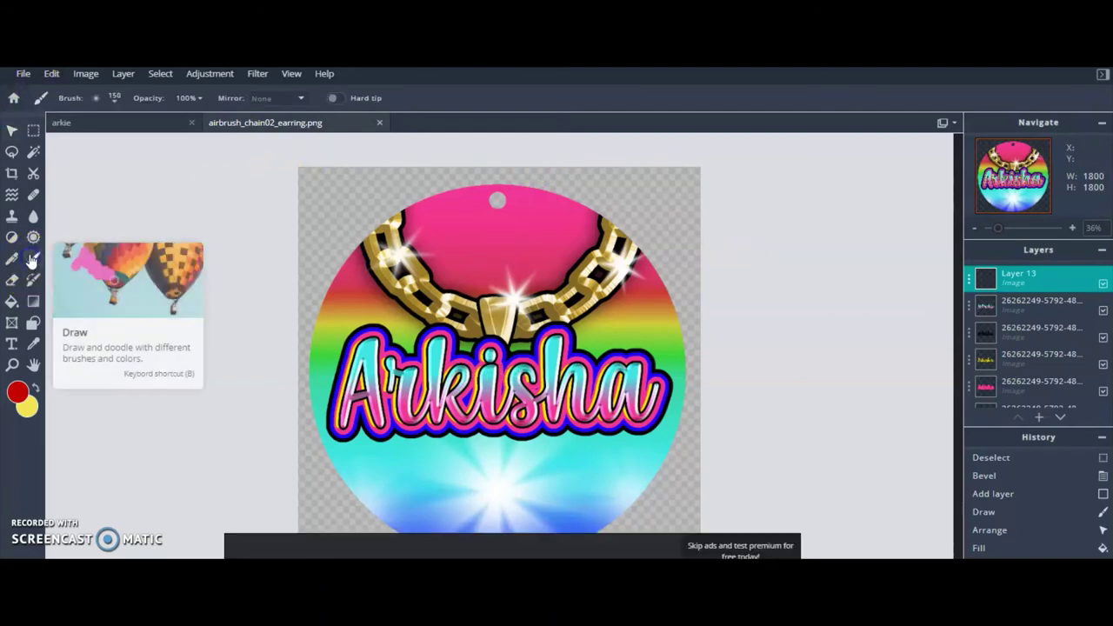
{"action": "left_click", "coordinate": [96, 99]}
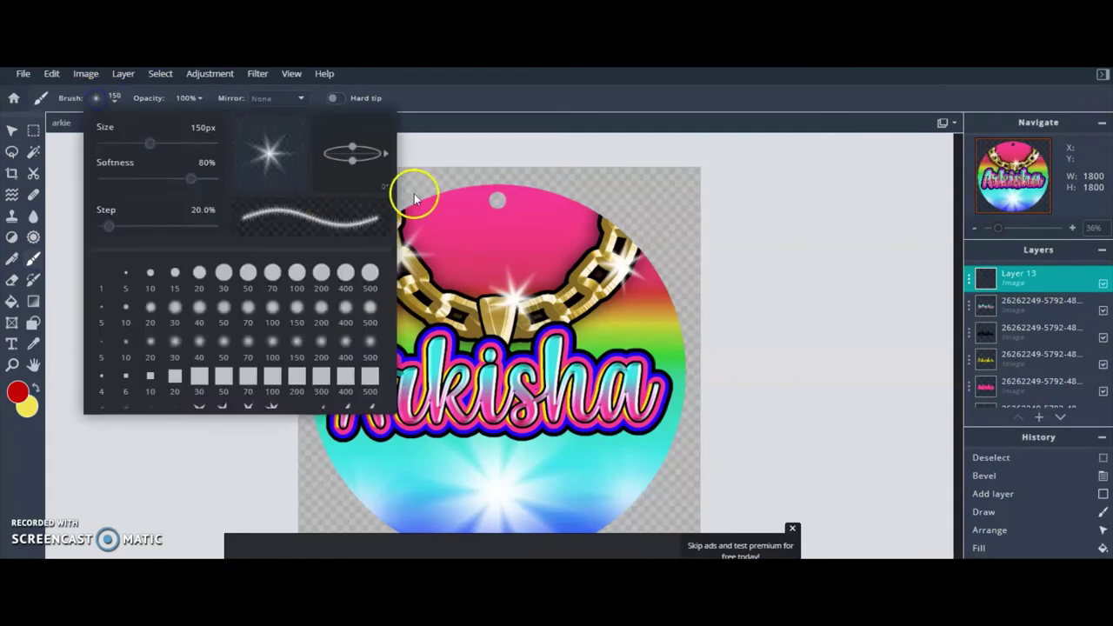
{"action": "left_click_drag", "start_coordinate": [152, 152], "coordinate": [158, 147]}
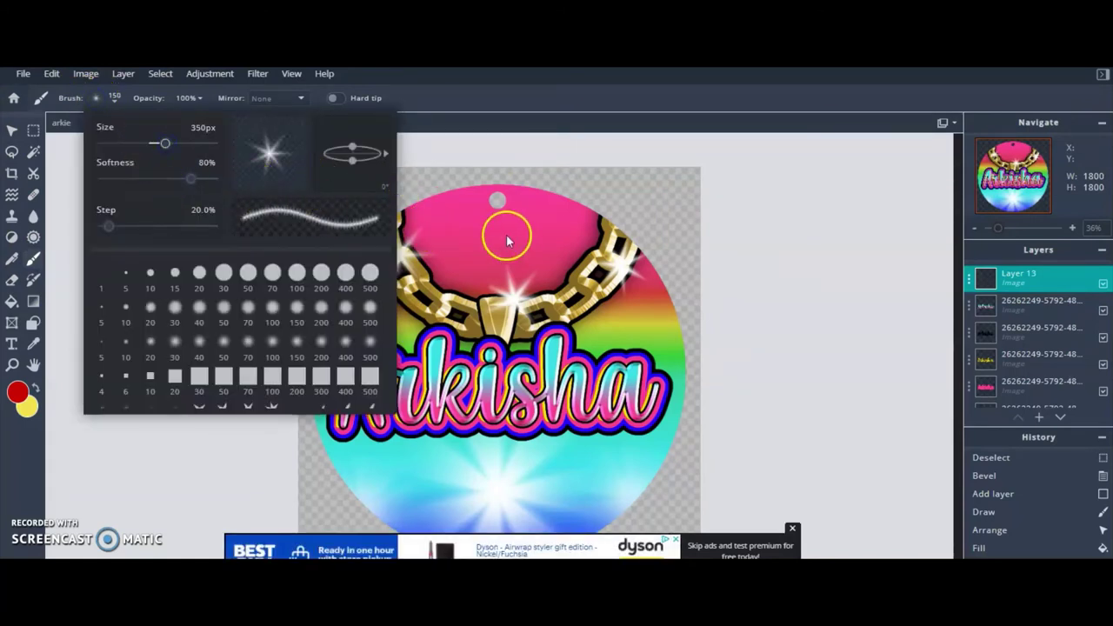
{"action": "left_click", "coordinate": [504, 234]}
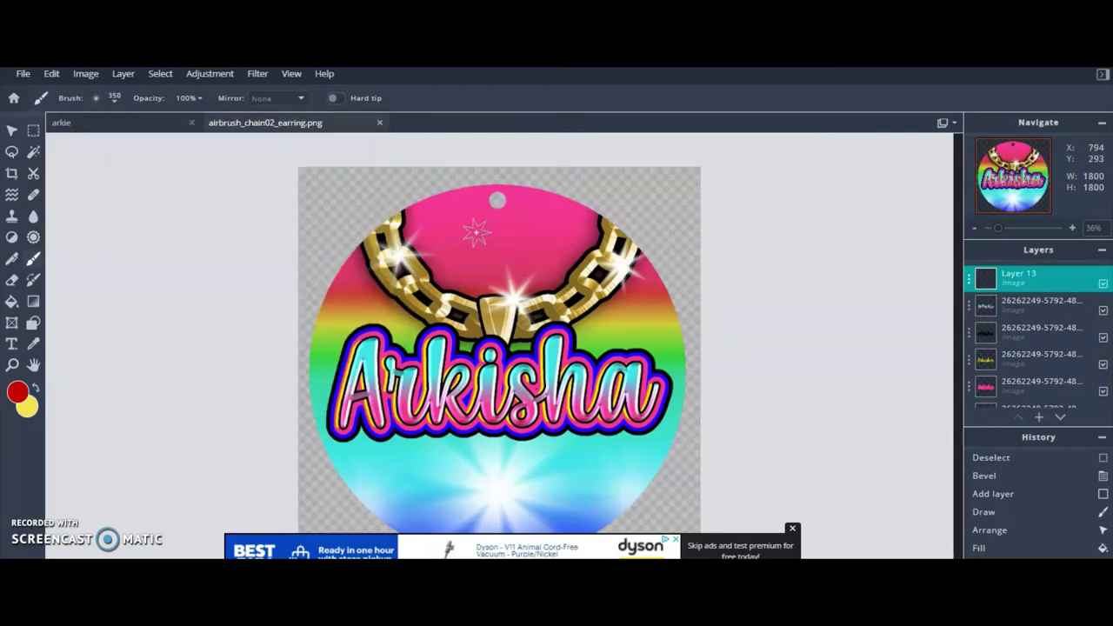
{"action": "left_click", "coordinate": [477, 232]}
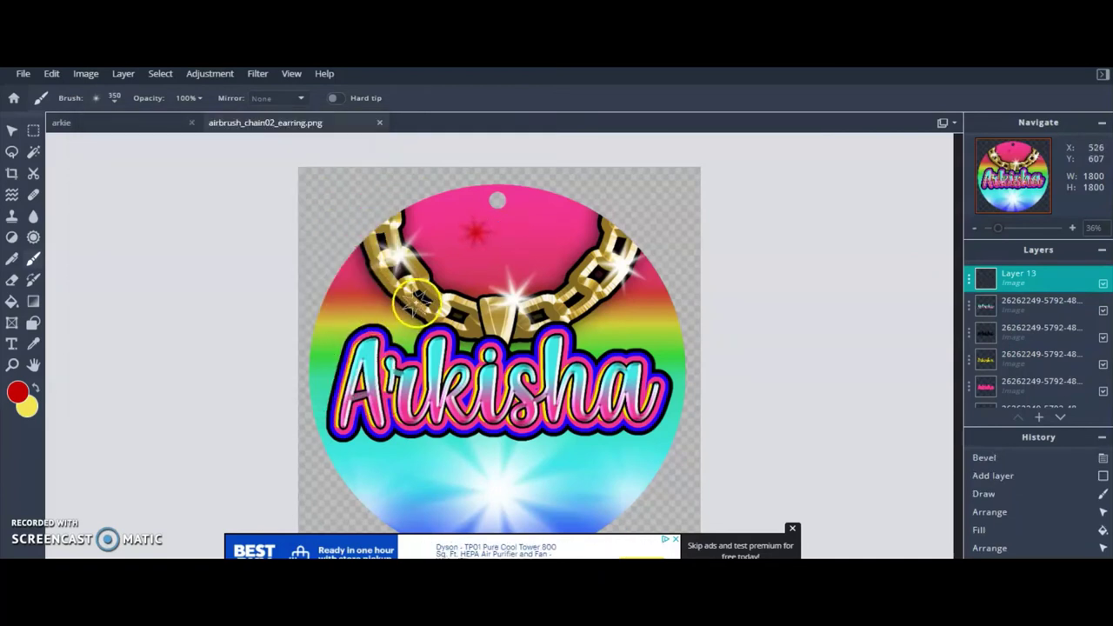
Open the colour choice for filling the red star's layer.
{"action": "left_click", "coordinate": [11, 129]}
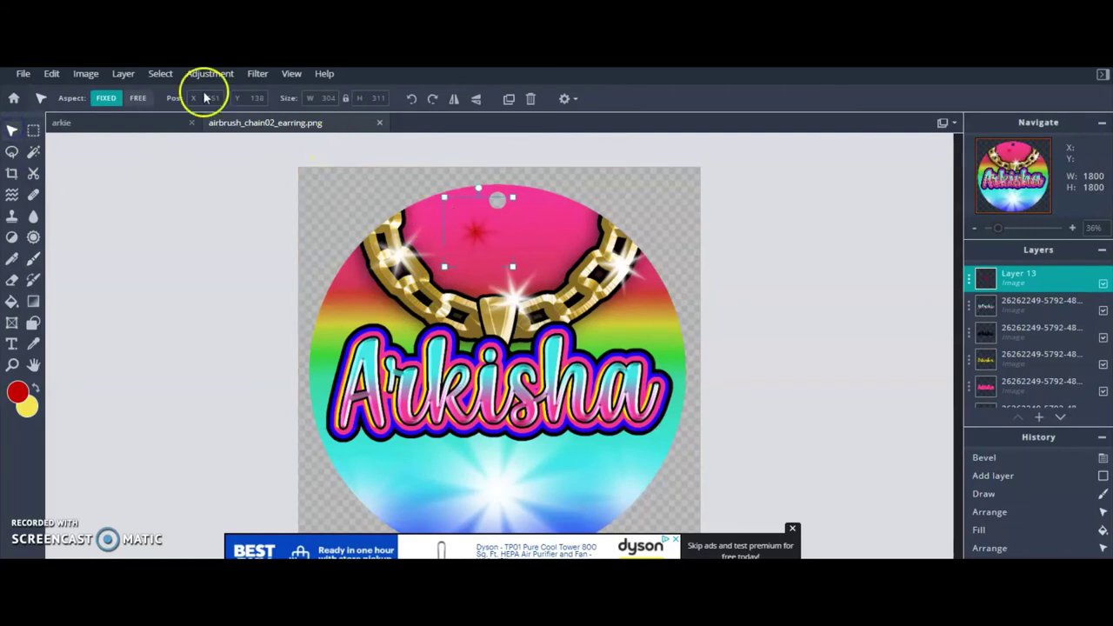
{"action": "left_click", "coordinate": [51, 74]}
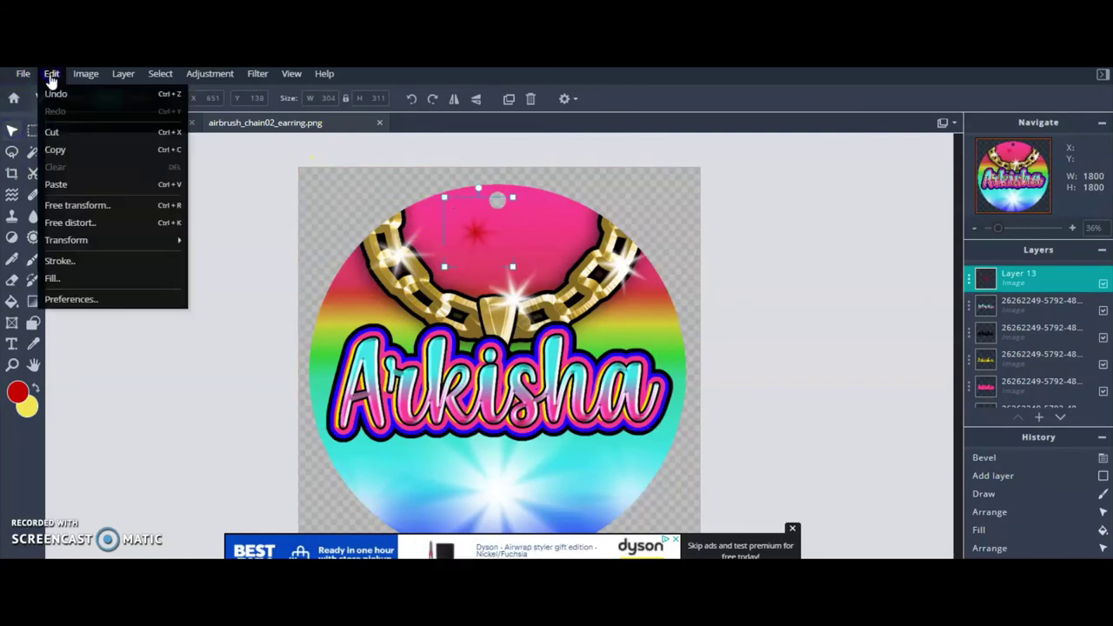
{"action": "left_click", "coordinate": [76, 279]}
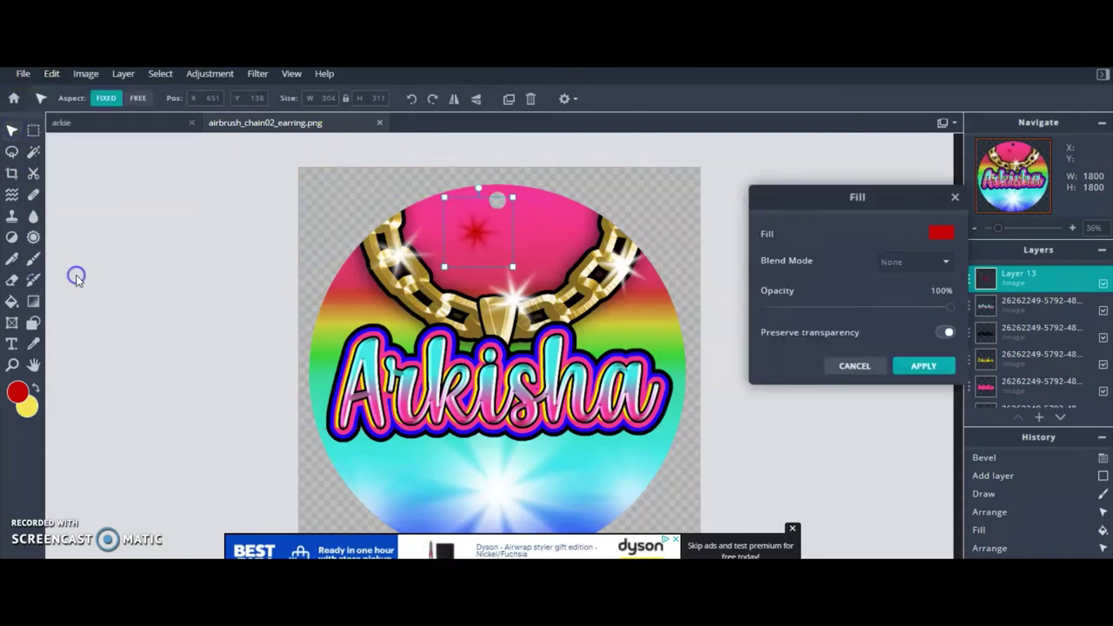
{"action": "left_click", "coordinate": [941, 232]}
Try white (#FFFFFF), black and blue (#3D2ACC) as the star's fill colour.
{"action": "left_click_drag", "start_coordinate": [865, 313], "coordinate": [848, 308]}
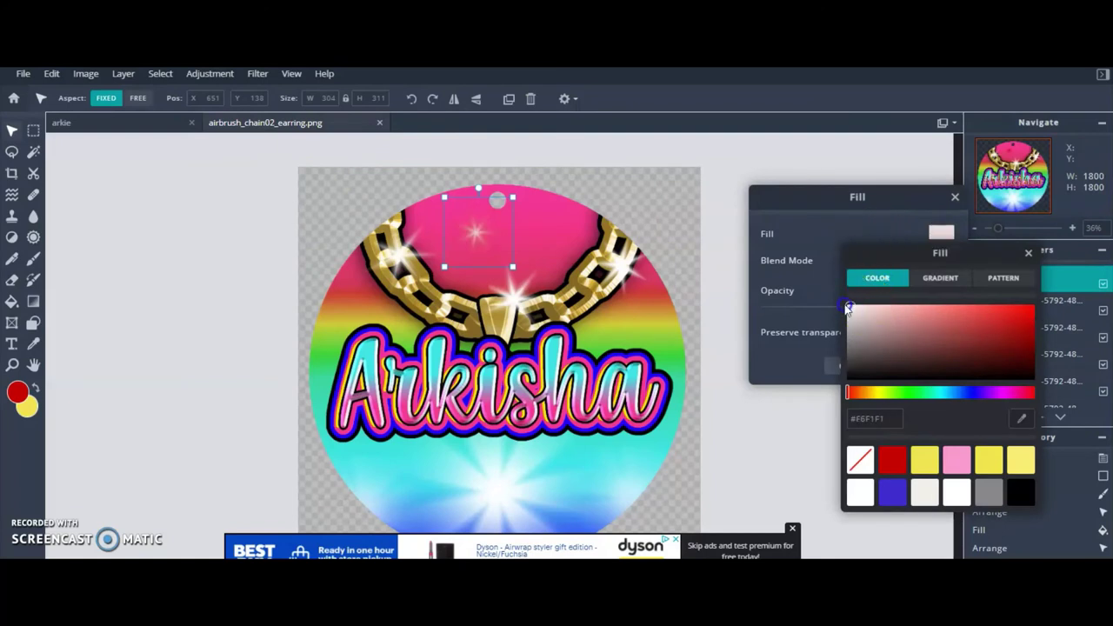
{"action": "left_click", "coordinate": [850, 312]}
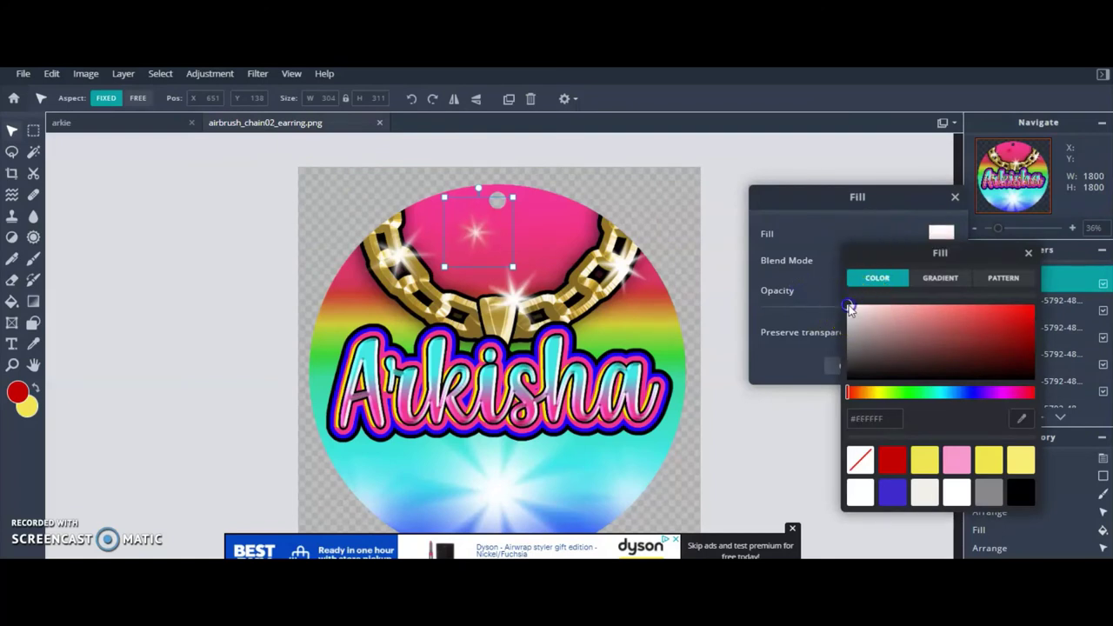
{"action": "left_click", "coordinate": [1028, 254]}
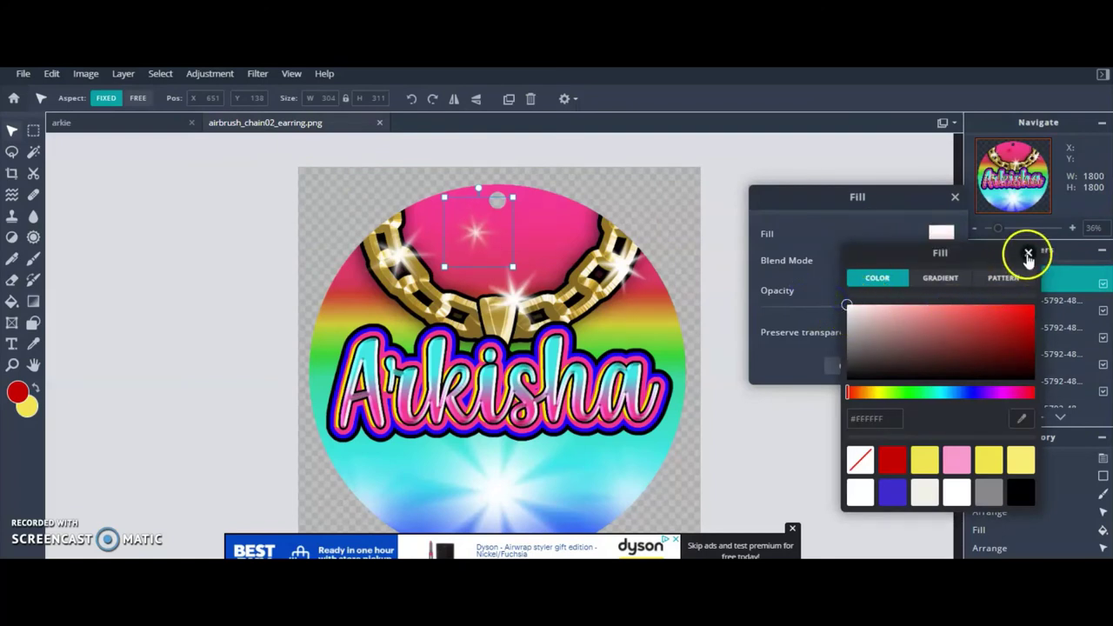
{"action": "left_click", "coordinate": [1021, 492]}
{"action": "left_click", "coordinate": [896, 493]}
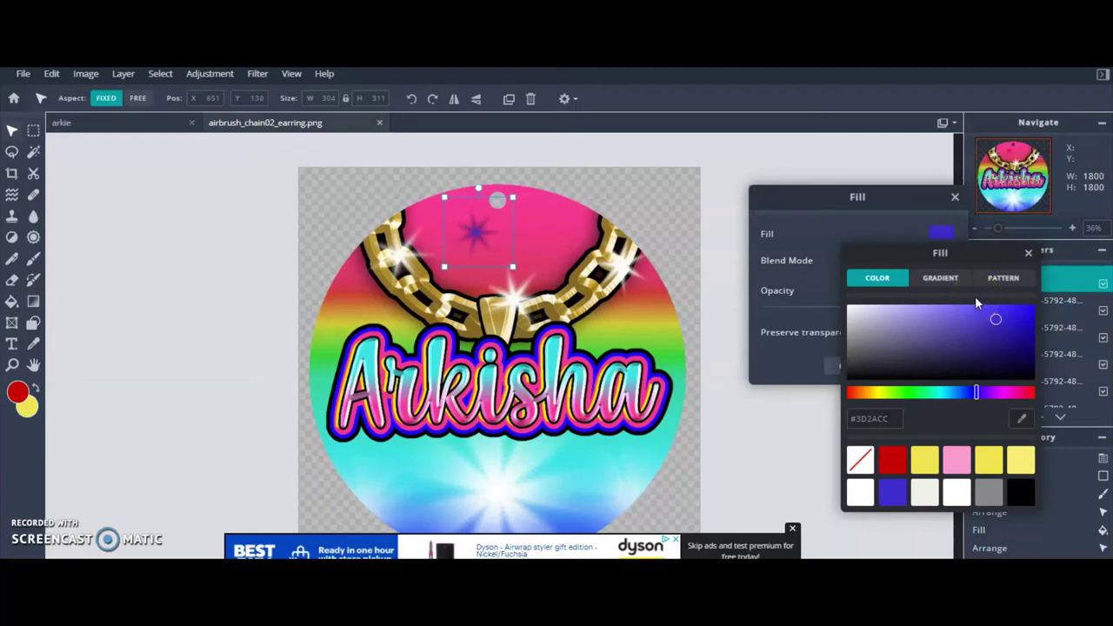
Fill the star layer with turquoise (#44E8E5) sampled from the design's lower background while preserving transparency.
{"action": "left_click", "coordinate": [1011, 420]}
{"action": "left_click", "coordinate": [402, 457]}
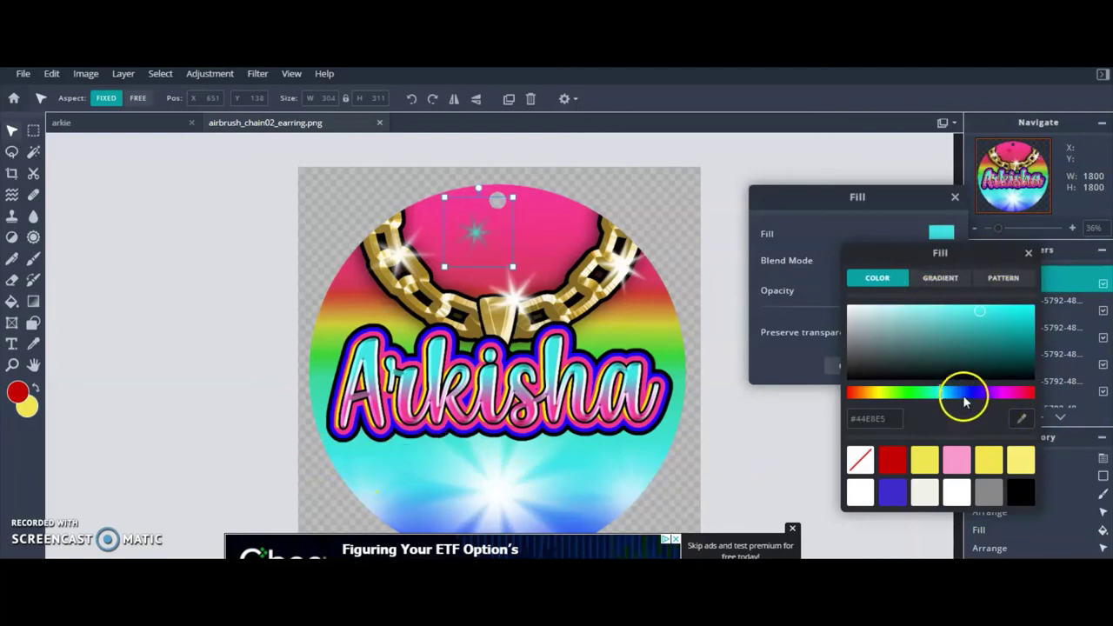
{"action": "left_click", "coordinate": [1029, 255]}
{"action": "left_click", "coordinate": [907, 369]}
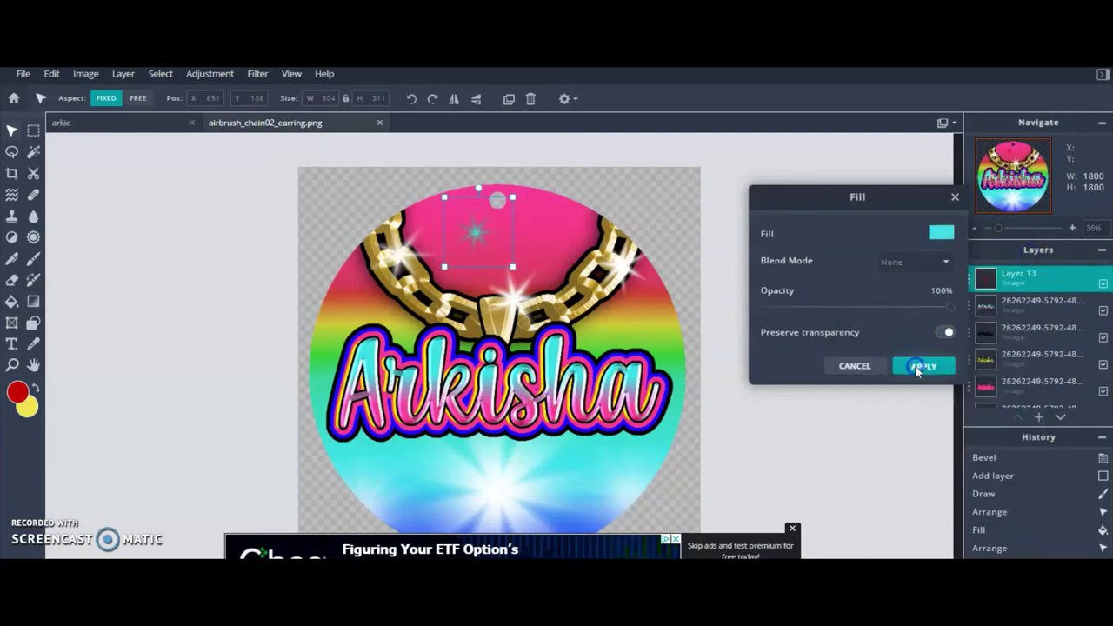
Reposition the turquoise star within the pink area and draw a rectangular selection of about 247 × 248 px around it.
{"action": "key", "text": "Delete"}
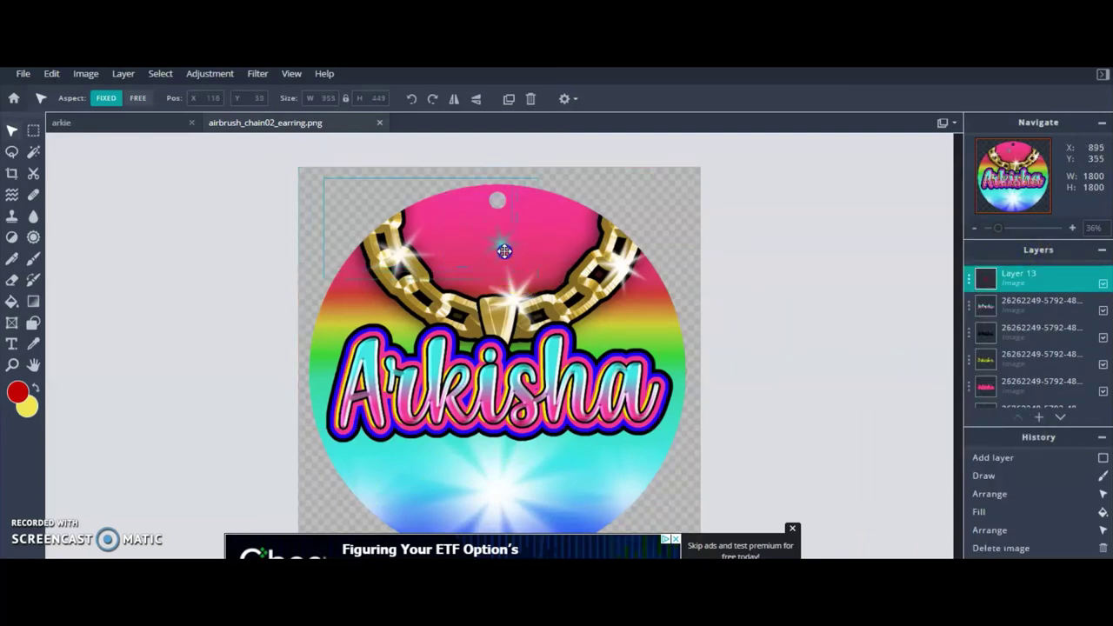
{"action": "mouse_move", "coordinate": [504, 251]}
{"action": "left_mouse_down"}
{"action": "mouse_move", "coordinate": [514, 261]}
{"action": "mouse_move", "coordinate": [504, 235]}
{"action": "mouse_move", "coordinate": [489, 258]}
{"action": "mouse_move", "coordinate": [497, 231]}
{"action": "mouse_move", "coordinate": [488, 245]}
{"action": "left_mouse_up"}
{"action": "left_click", "coordinate": [181, 189]}
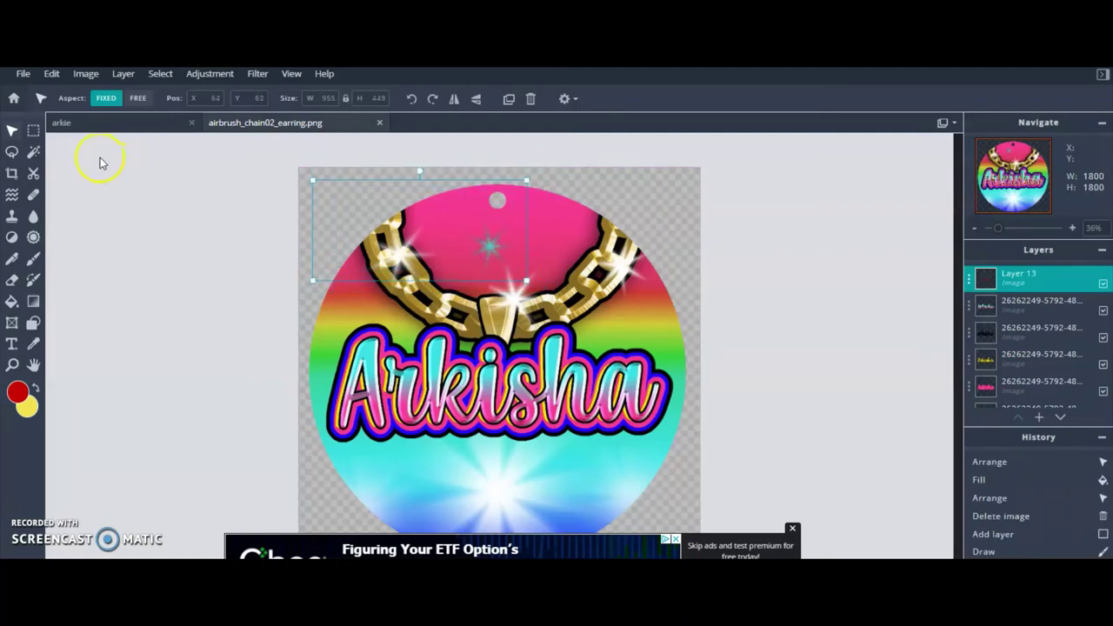
{"action": "left_click", "coordinate": [32, 131]}
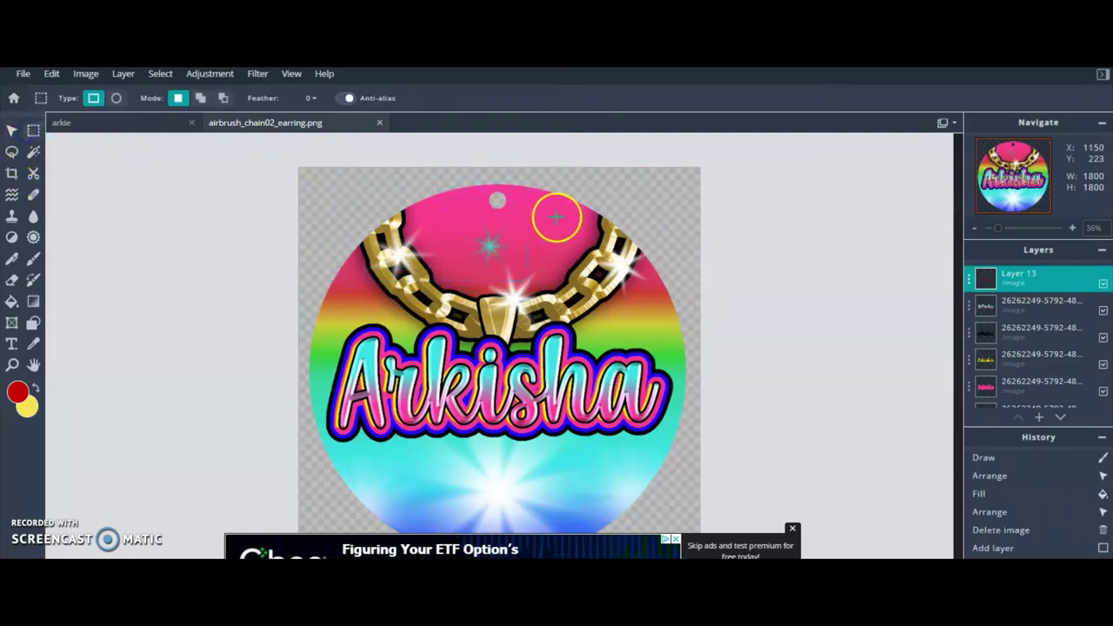
{"action": "mouse_move", "coordinate": [518, 221]}
{"action": "left_mouse_down"}
{"action": "mouse_move", "coordinate": [496, 226]}
{"action": "mouse_move", "coordinate": [463, 275]}
{"action": "left_mouse_up"}
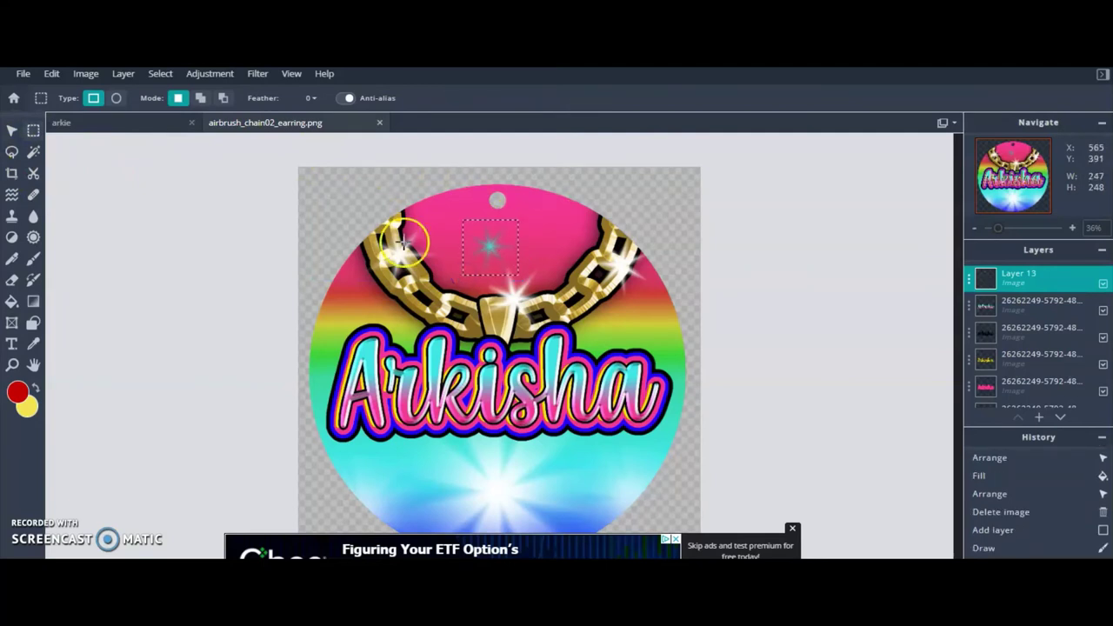
Cut the selected star and paste it back as its own layer.
{"action": "left_click", "coordinate": [50, 75]}
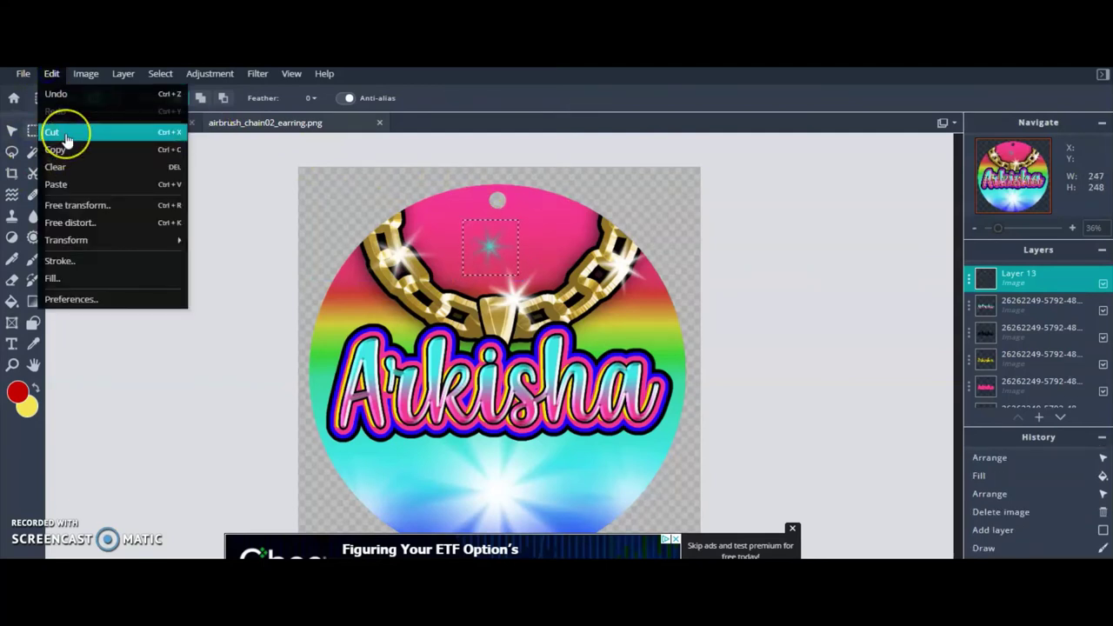
{"action": "left_click", "coordinate": [29, 135]}
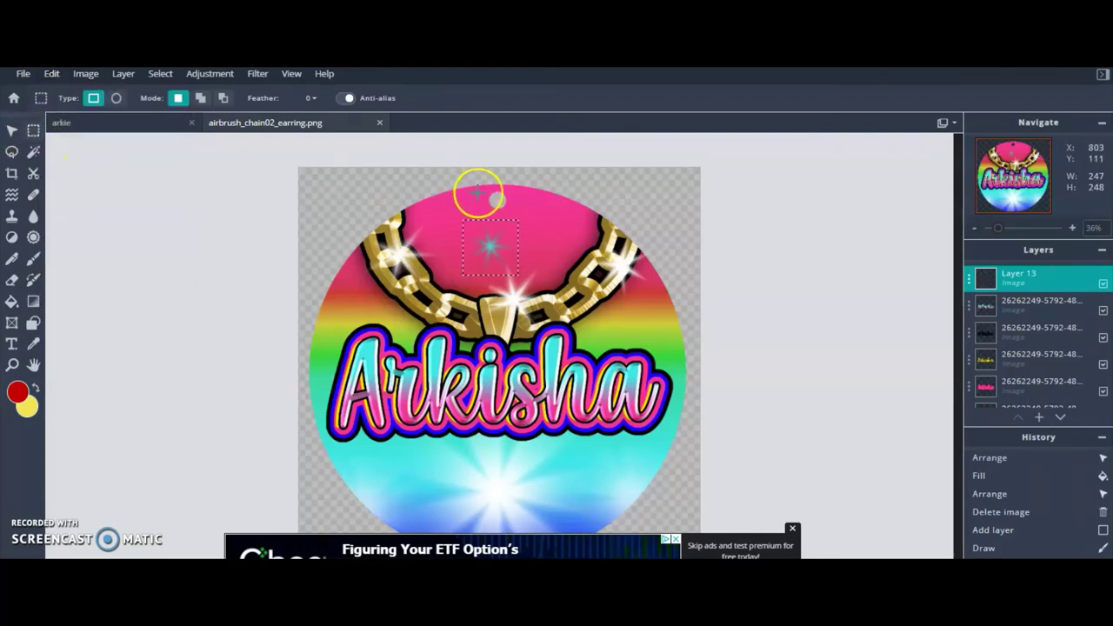
{"action": "left_click", "coordinate": [54, 74]}
{"action": "mouse_move", "coordinate": [75, 77]}
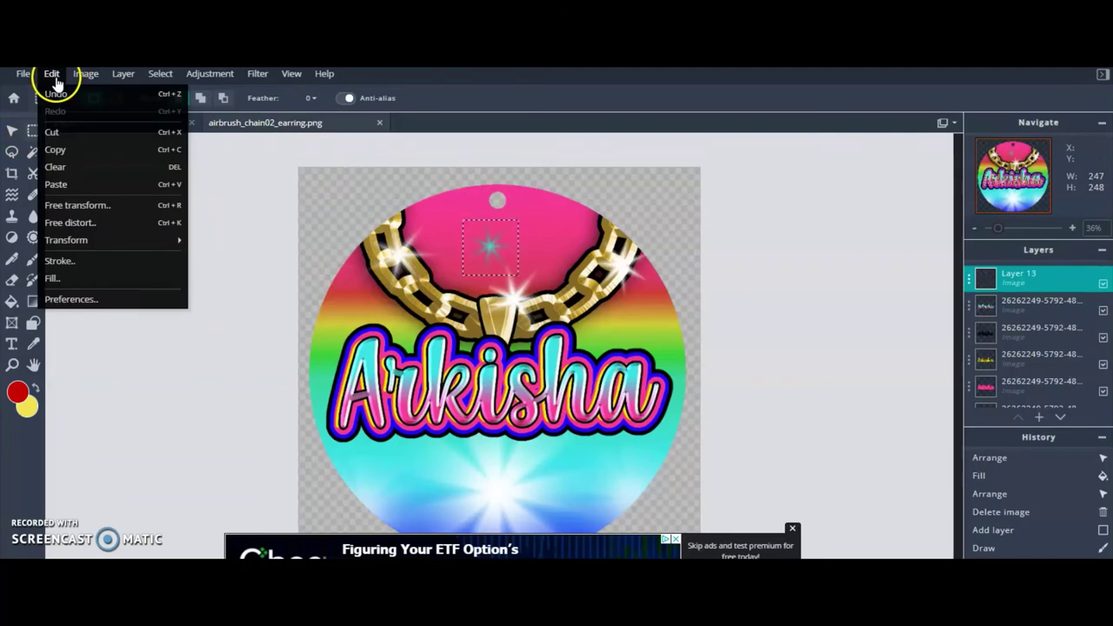
{"action": "left_click", "coordinate": [65, 132]}
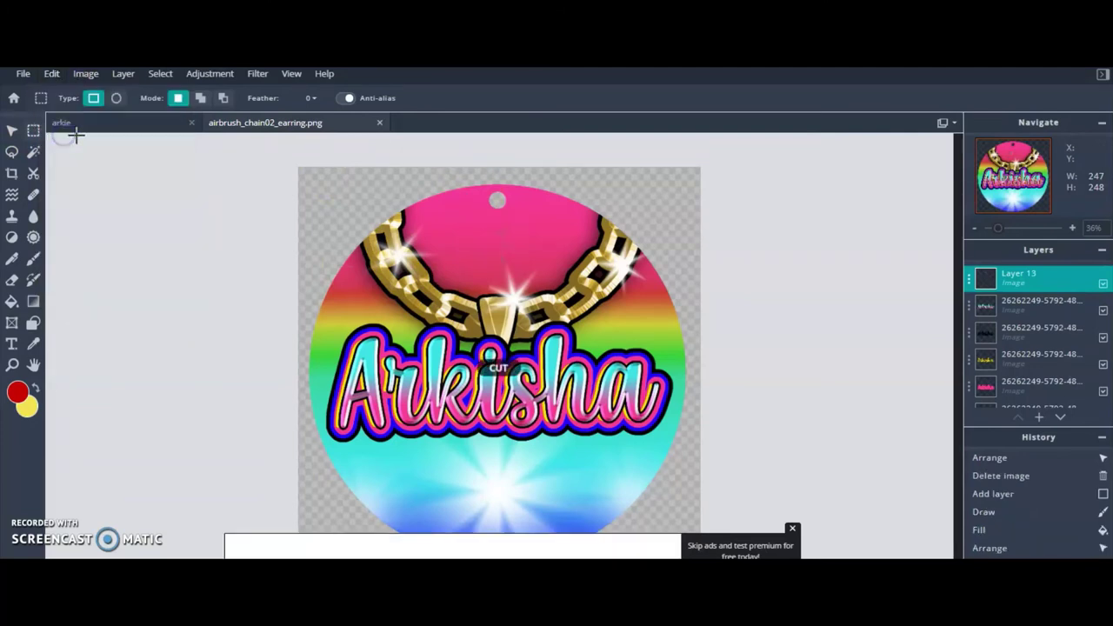
{"action": "left_click", "coordinate": [52, 74]}
{"action": "left_click", "coordinate": [72, 182]}
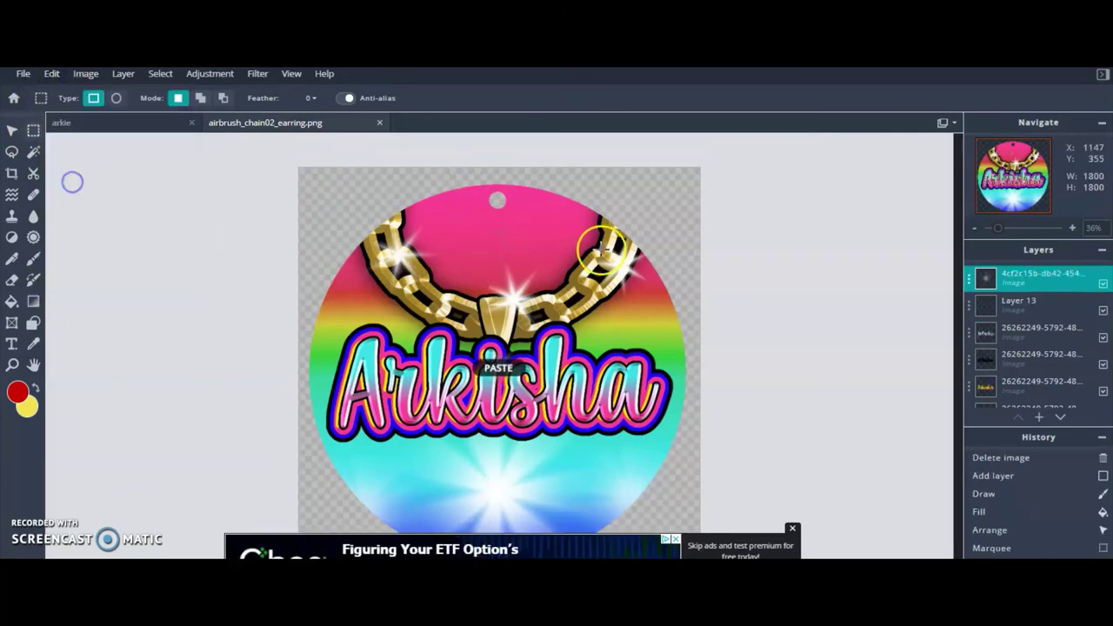
Delete the emptied Layer 13.
{"action": "left_click", "coordinate": [1038, 303]}
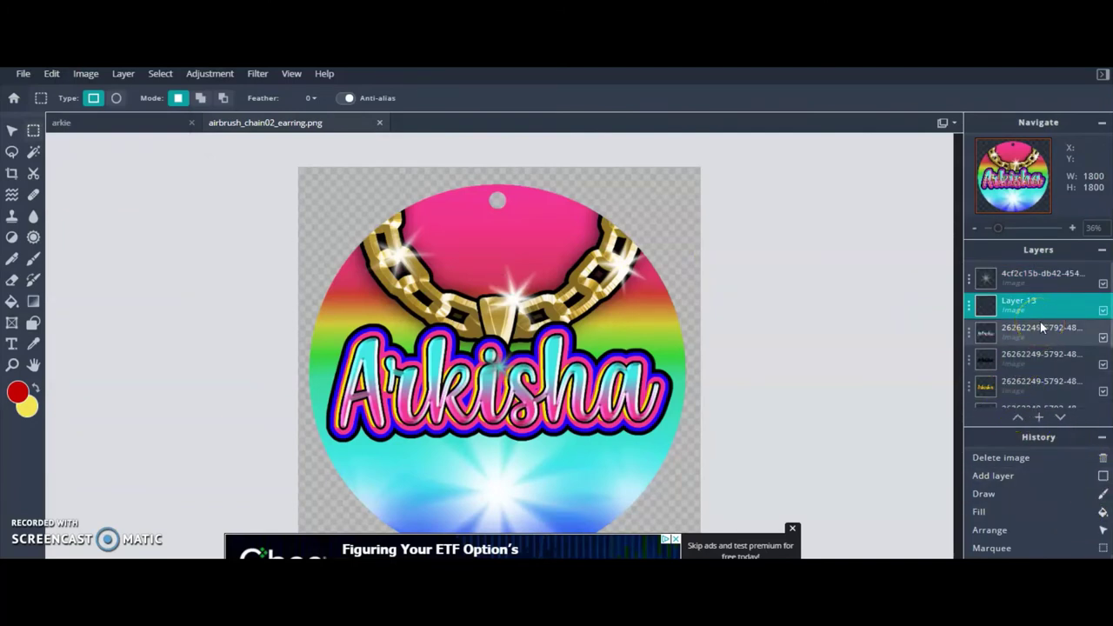
{"action": "key", "text": "Delete"}
{"action": "left_click", "coordinate": [1008, 319]}
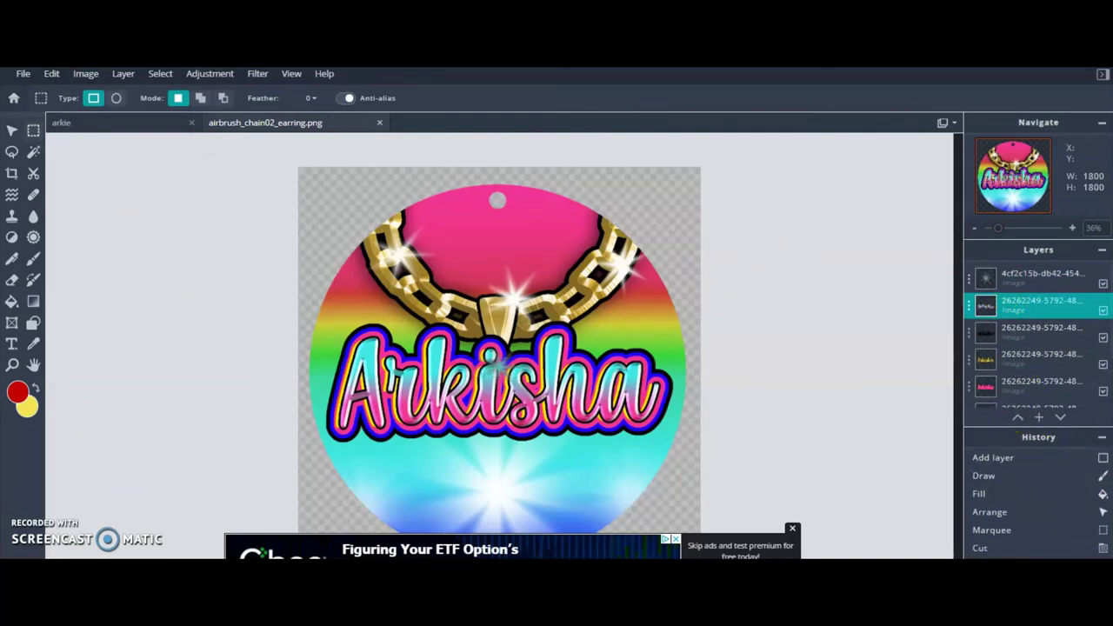
Move the pasted star onto the white sunburst below the name and enlarge it to about 319 px wide.
{"action": "left_click", "coordinate": [1048, 277]}
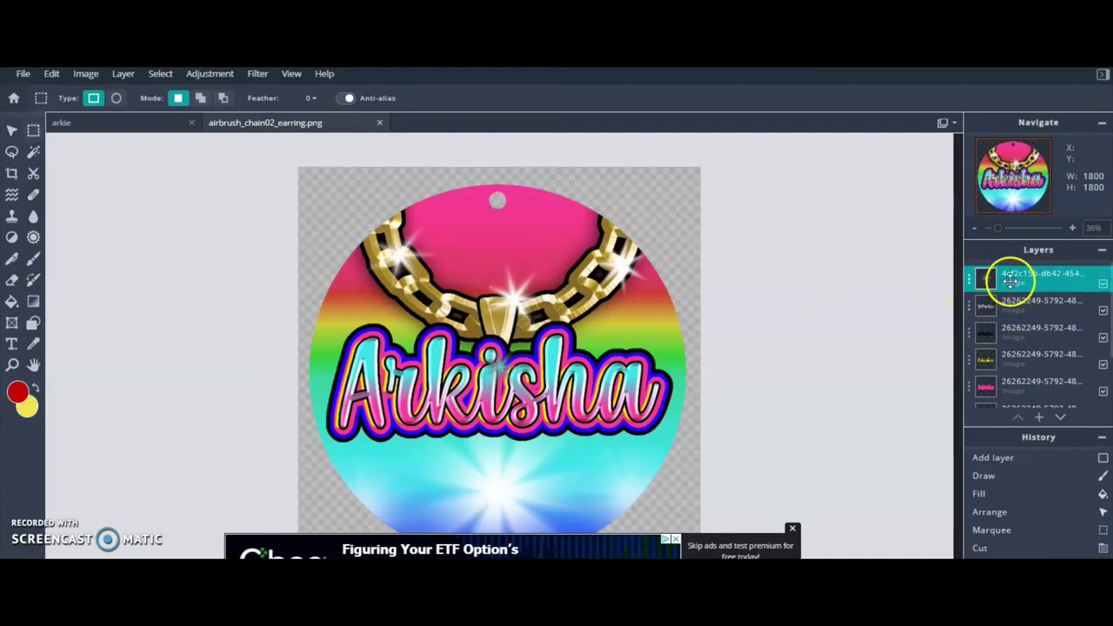
{"action": "left_click", "coordinate": [17, 135]}
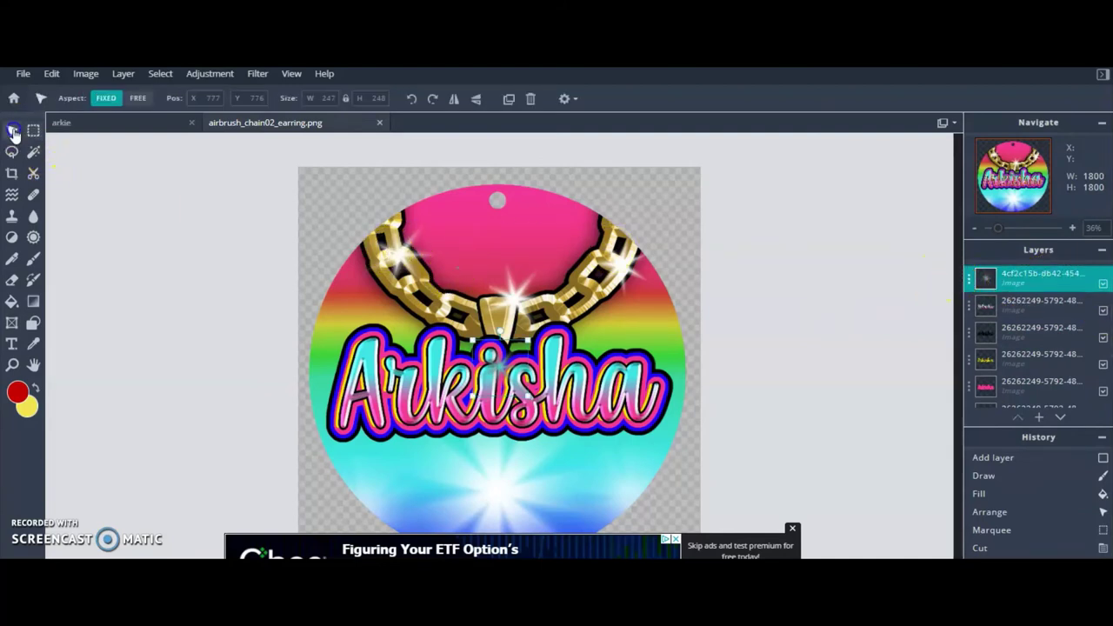
{"action": "left_click_drag", "start_coordinate": [494, 482], "coordinate": [503, 497]}
{"action": "left_click", "coordinate": [537, 528]}
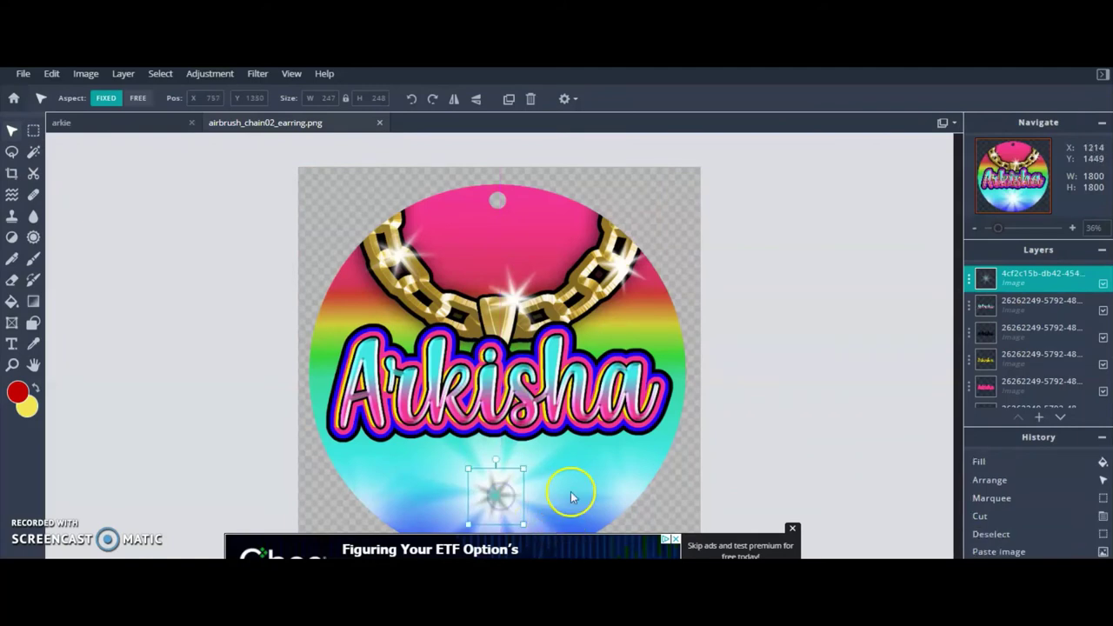
{"action": "scroll", "coordinate": [569, 495], "scroll_direction": "down", "scroll_amount": 1}
{"action": "left_click_drag", "start_coordinate": [517, 489], "coordinate": [503, 464]}
{"action": "left_click", "coordinate": [550, 468]}
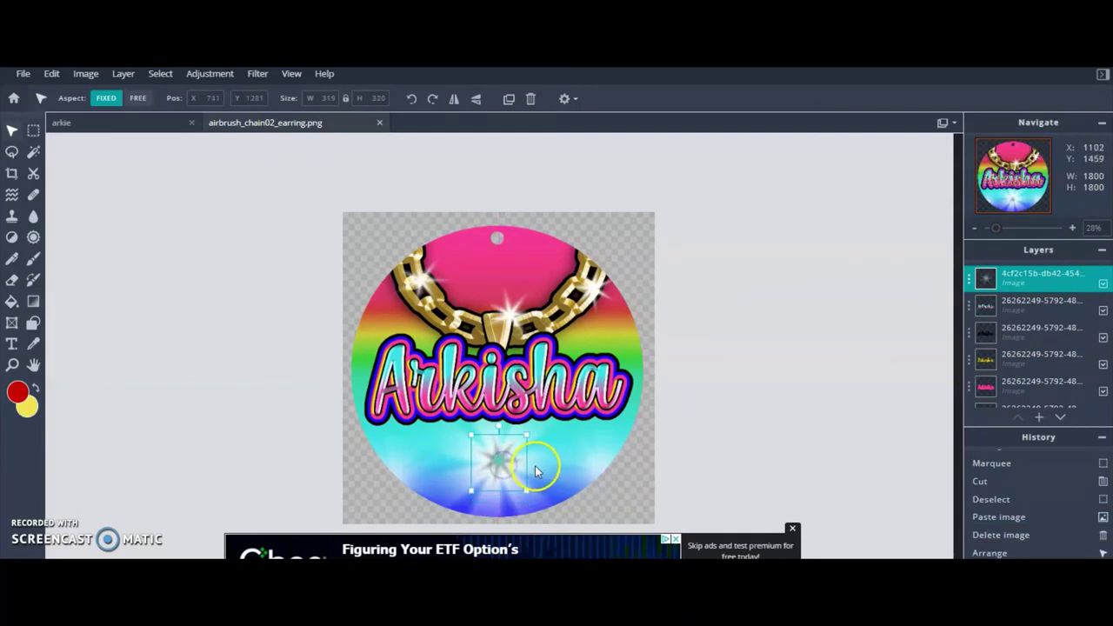
{"action": "left_click", "coordinate": [500, 462]}
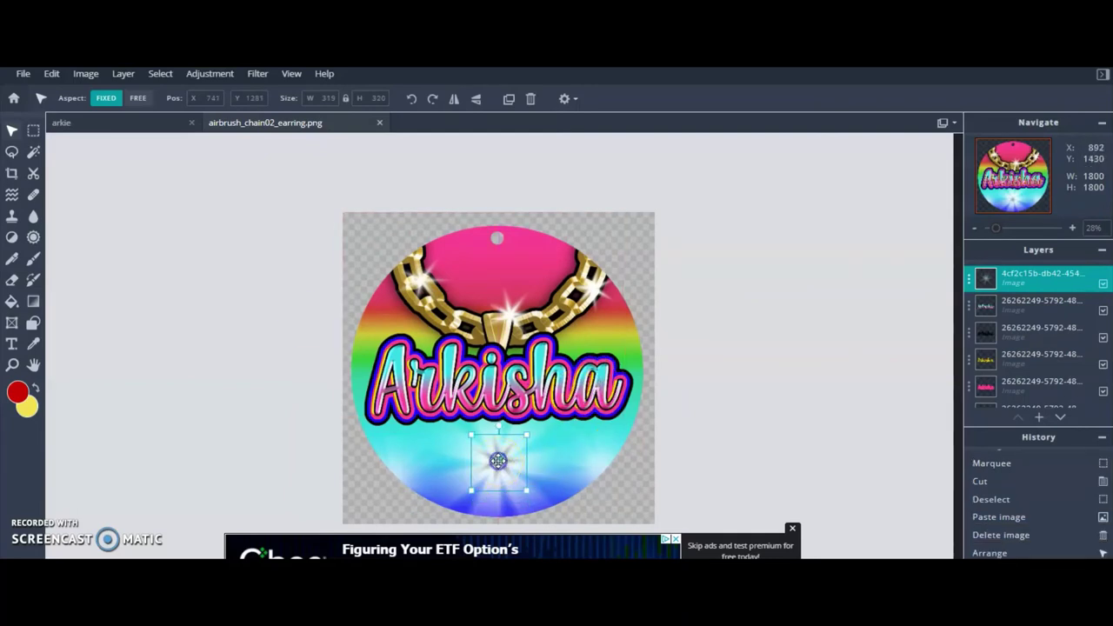
Duplicate the star layer and place the copy on the pink area above the chain.
{"action": "left_click", "coordinate": [50, 73]}
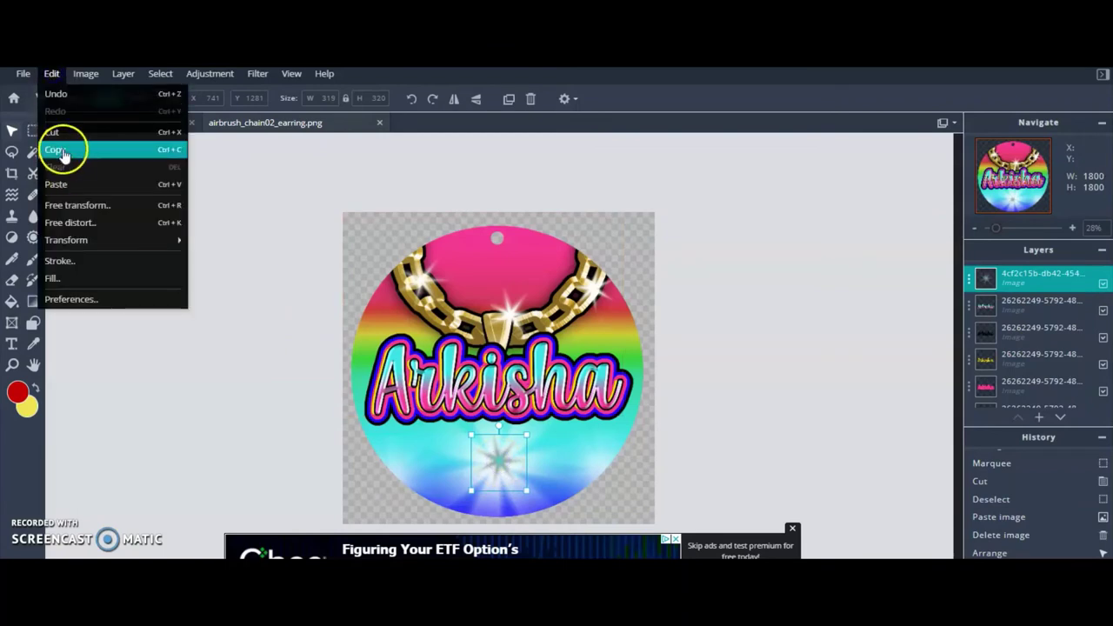
{"action": "mouse_move", "coordinate": [103, 75]}
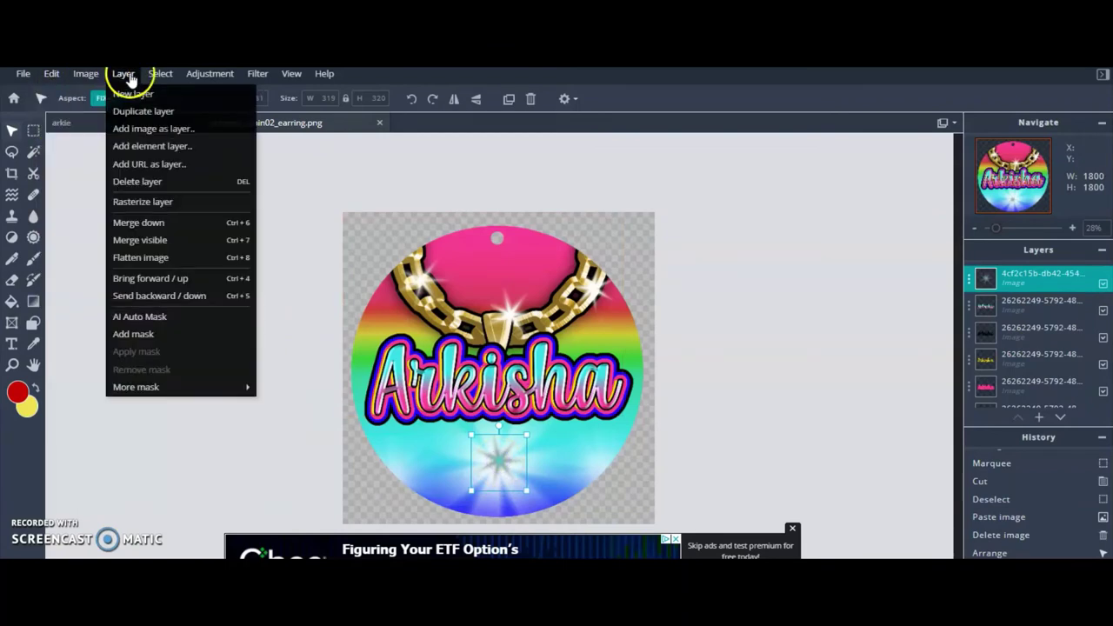
{"action": "mouse_move", "coordinate": [191, 81]}
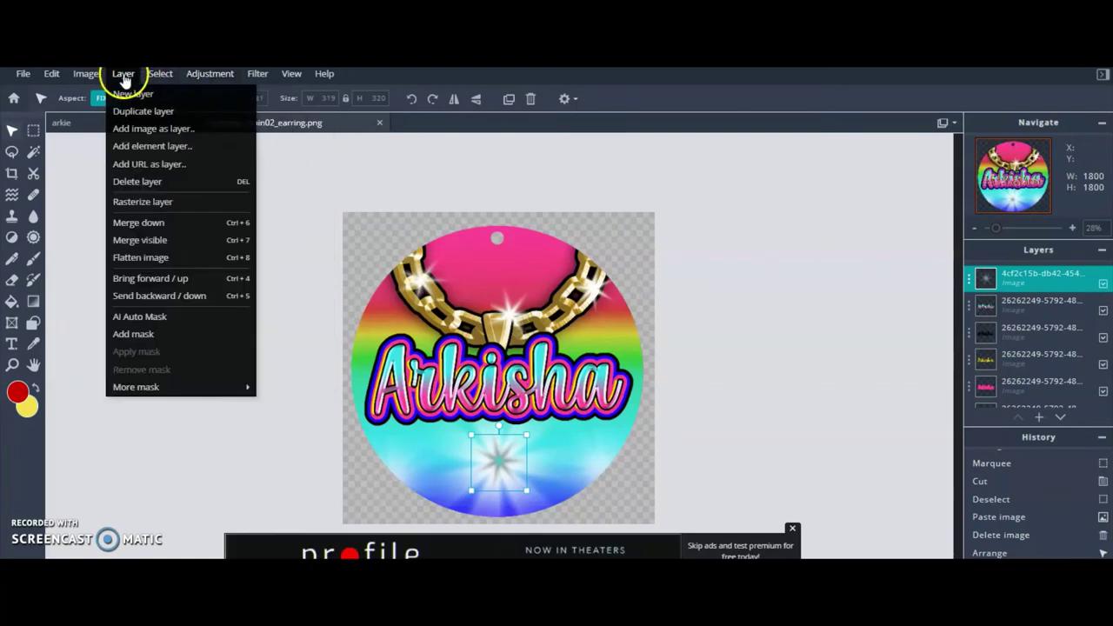
{"action": "left_click", "coordinate": [150, 110]}
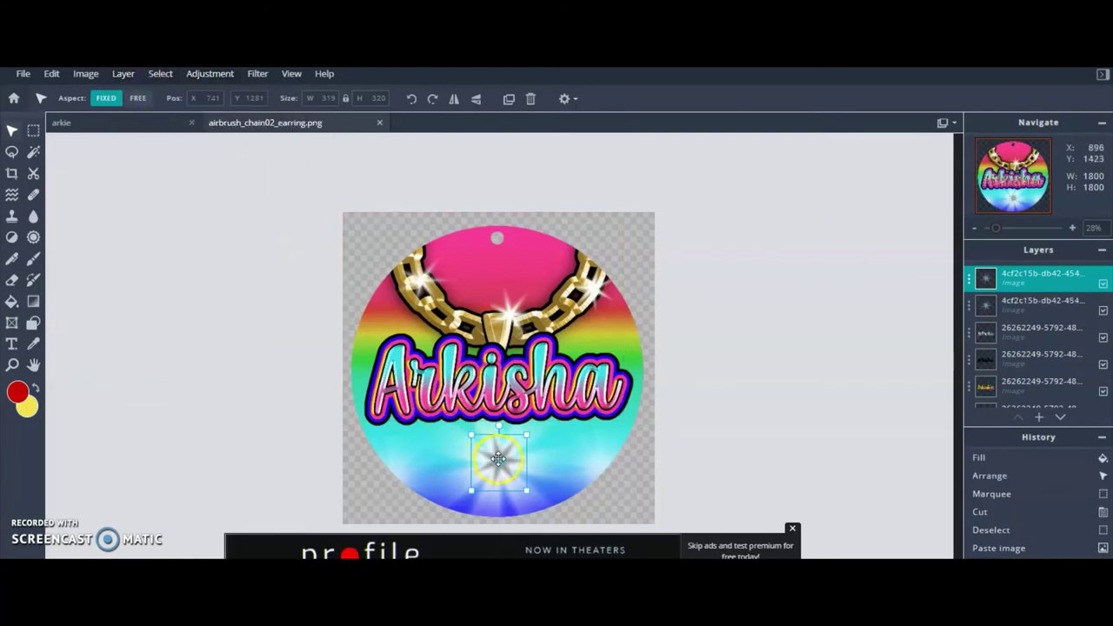
{"action": "left_click_drag", "start_coordinate": [498, 455], "coordinate": [476, 268]}
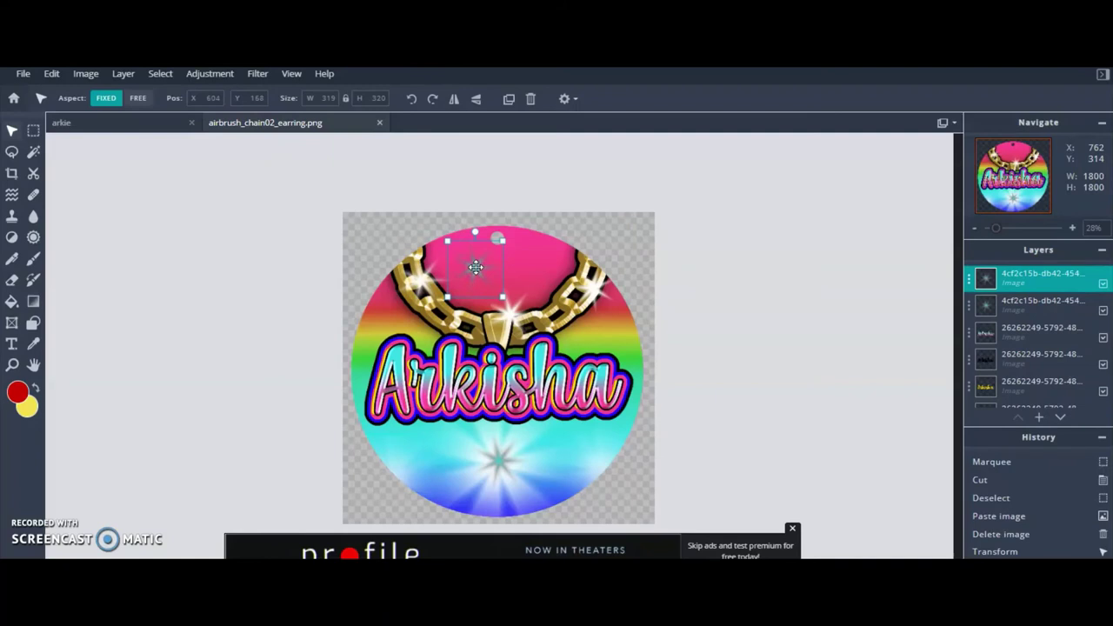
Fill the duplicated star above the chain with white (#FFFFFF) while preserving transparency.
{"action": "scroll", "coordinate": [475, 267], "scroll_direction": "up", "scroll_amount": 1}
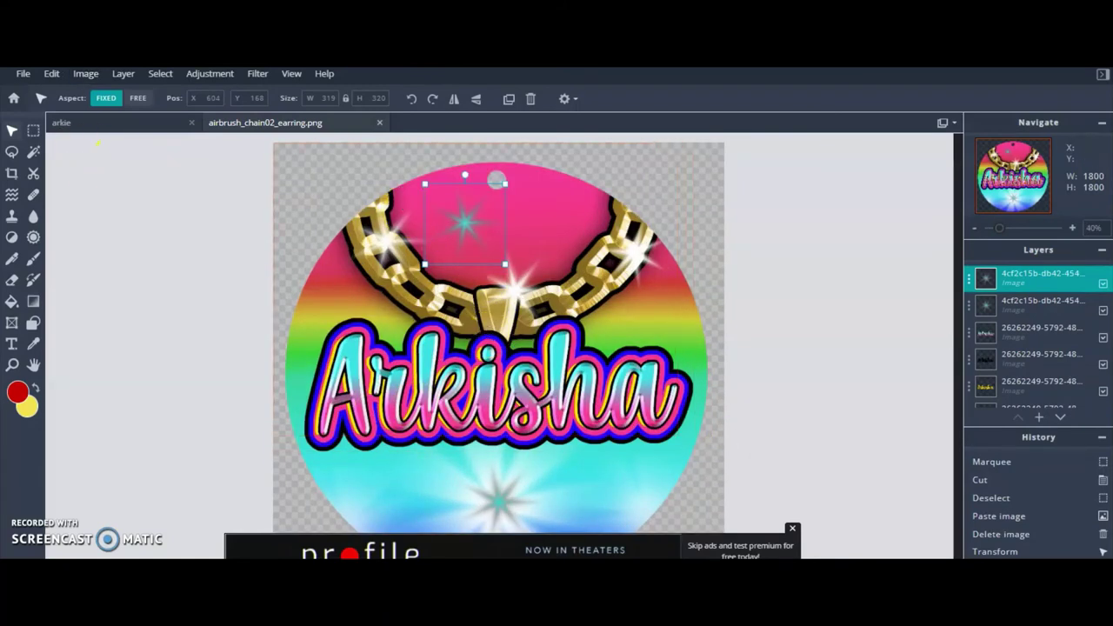
{"action": "left_click", "coordinate": [49, 75]}
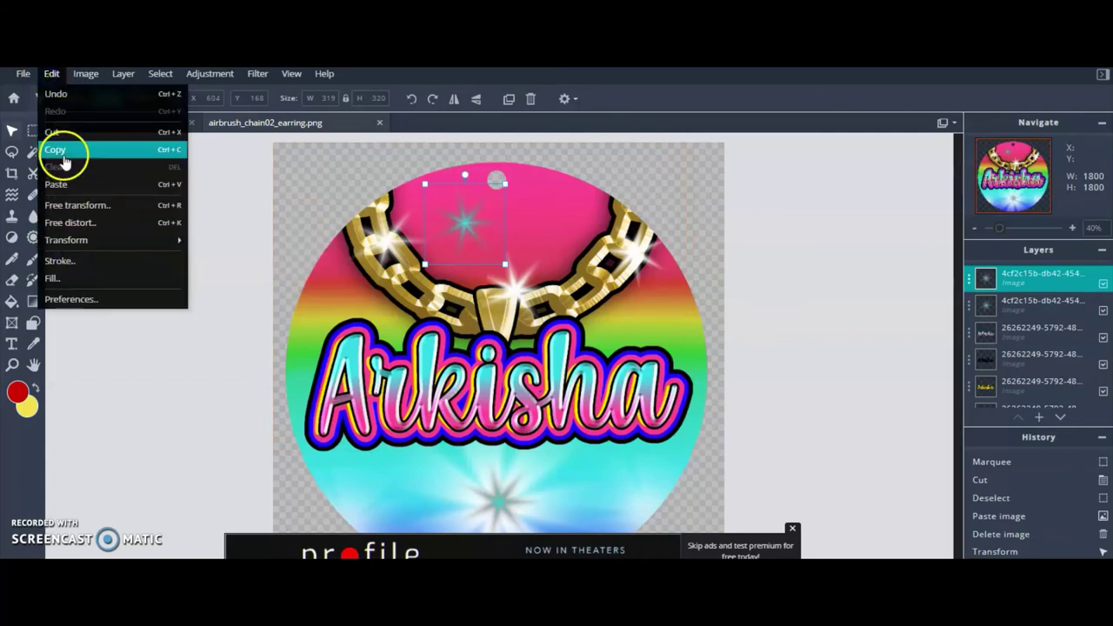
{"action": "left_click", "coordinate": [65, 278]}
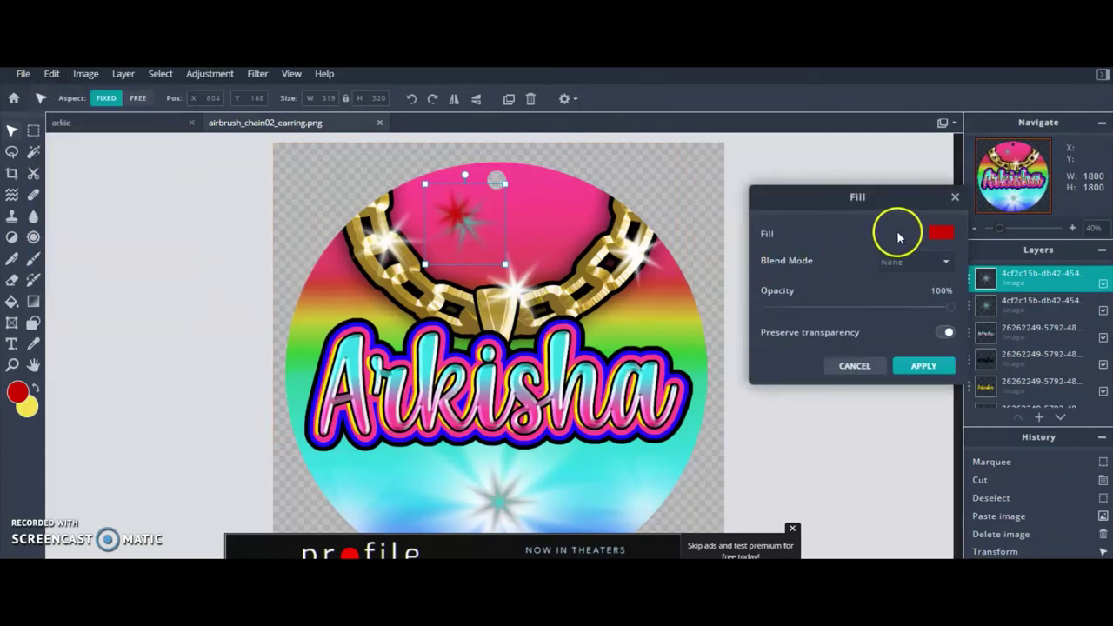
{"action": "left_click", "coordinate": [943, 233]}
{"action": "left_click", "coordinate": [862, 317]}
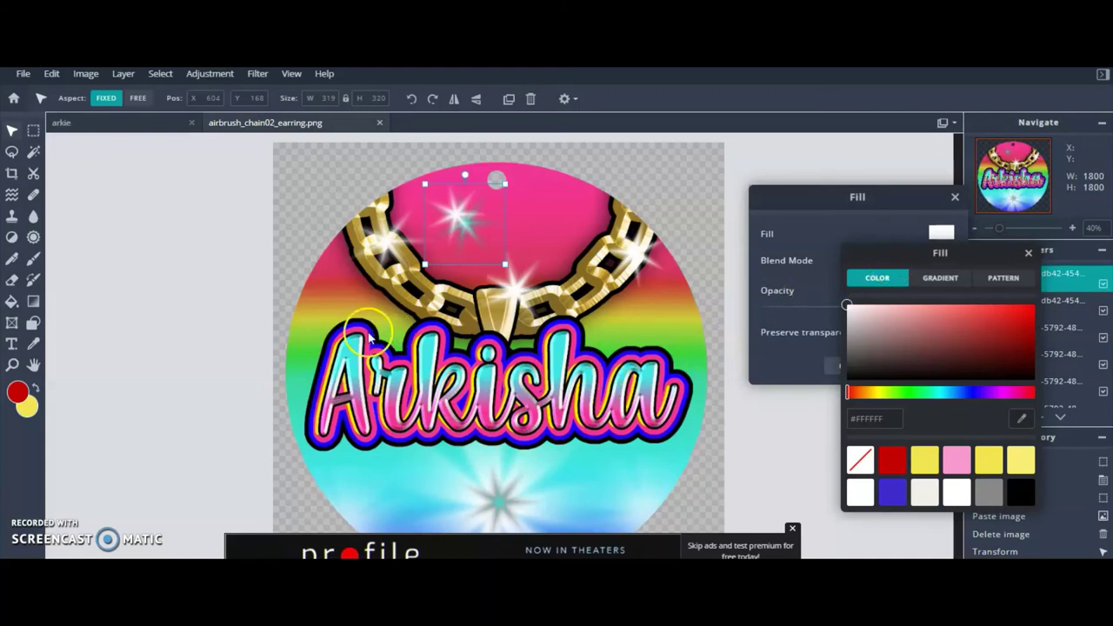
{"action": "left_click", "coordinate": [1029, 253]}
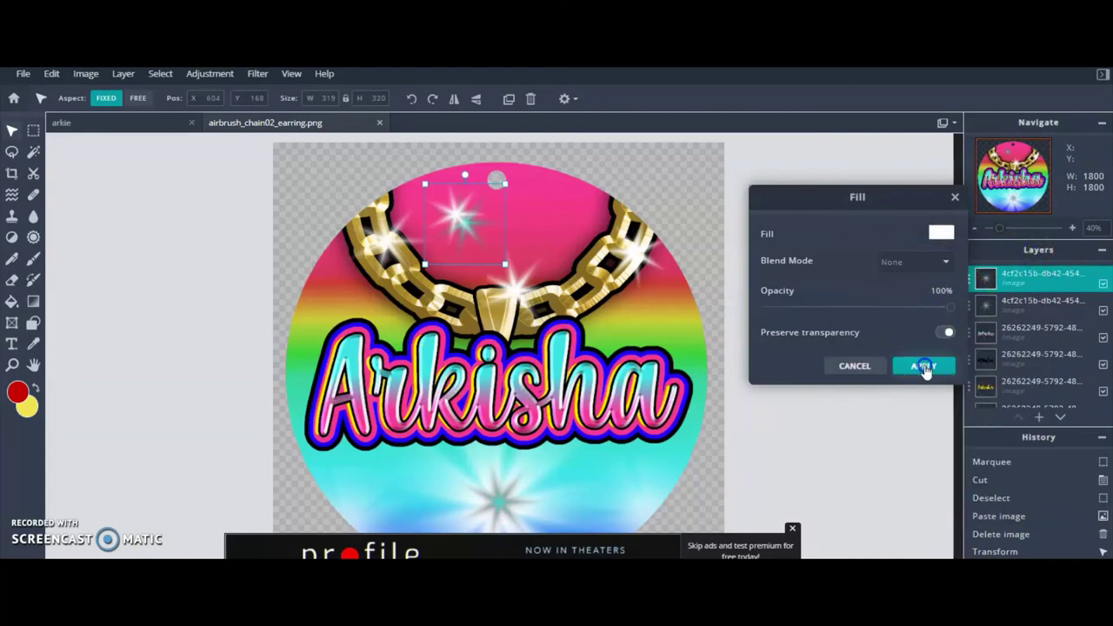
Try applying the white fill to the duplicated star and moving it over the pink area, and undo both changes.
{"action": "left_click", "coordinate": [924, 365]}
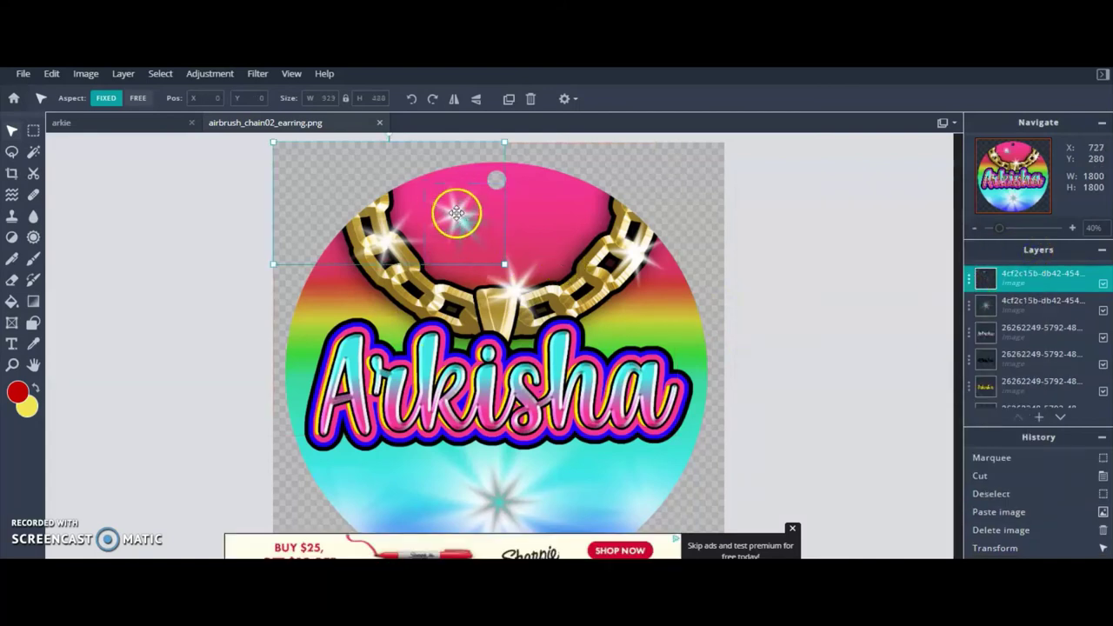
{"action": "left_click_drag", "start_coordinate": [458, 213], "coordinate": [505, 233]}
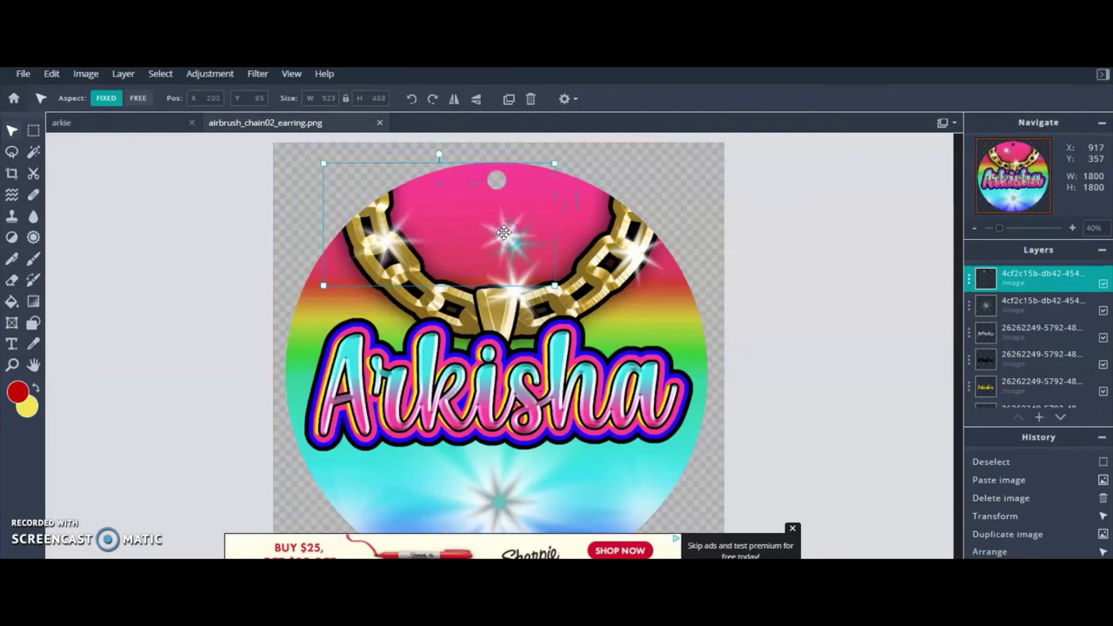
{"action": "key", "text": "ctrl+z"}
{"action": "key", "text": "ctrl+y"}
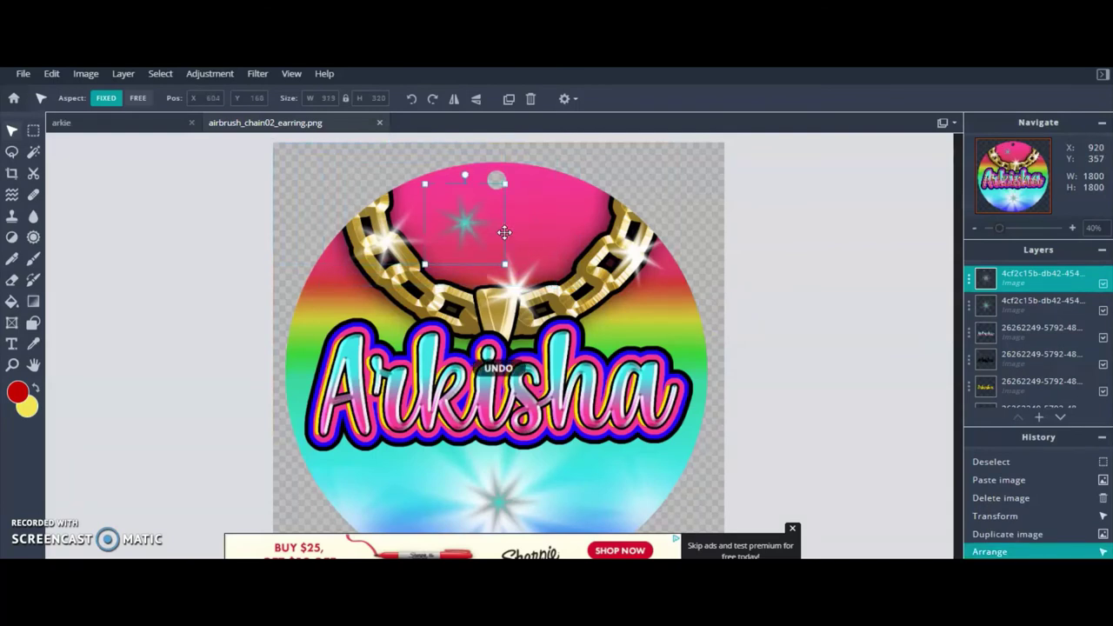
{"action": "left_click", "coordinate": [1035, 300]}
{"action": "left_click", "coordinate": [1041, 277]}
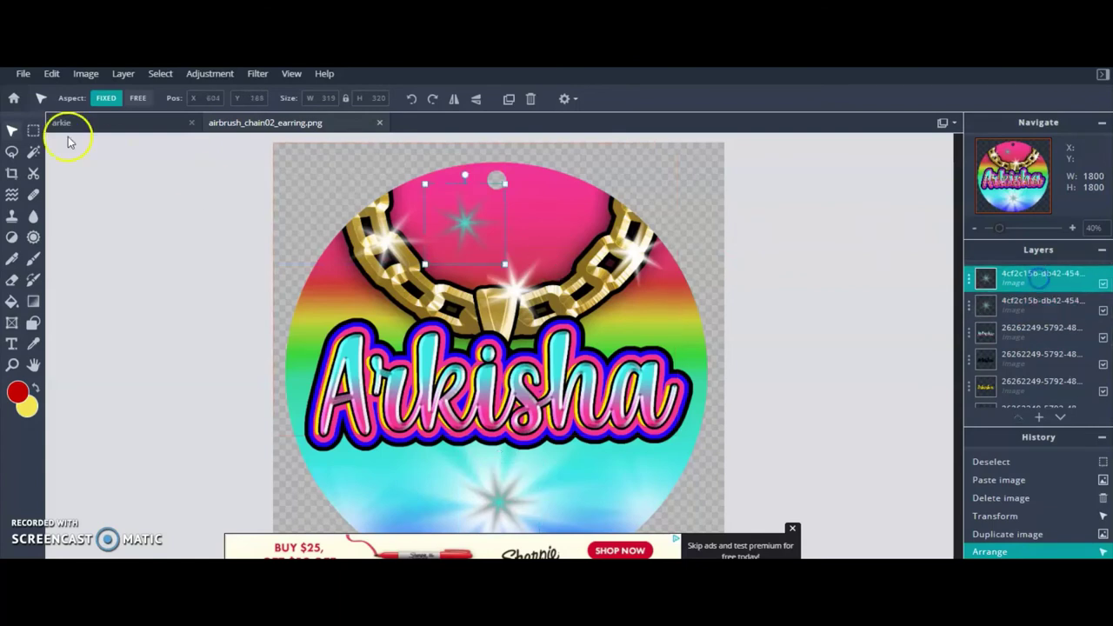
{"action": "left_click", "coordinate": [51, 73]}
{"action": "mouse_move", "coordinate": [67, 253]}
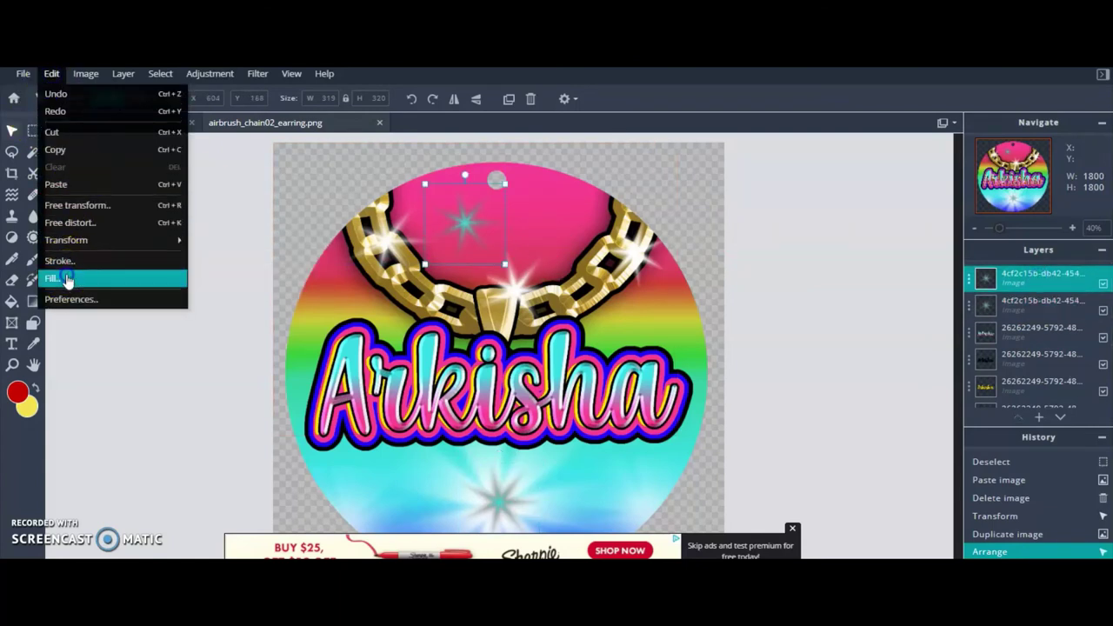
{"action": "left_click", "coordinate": [67, 278]}
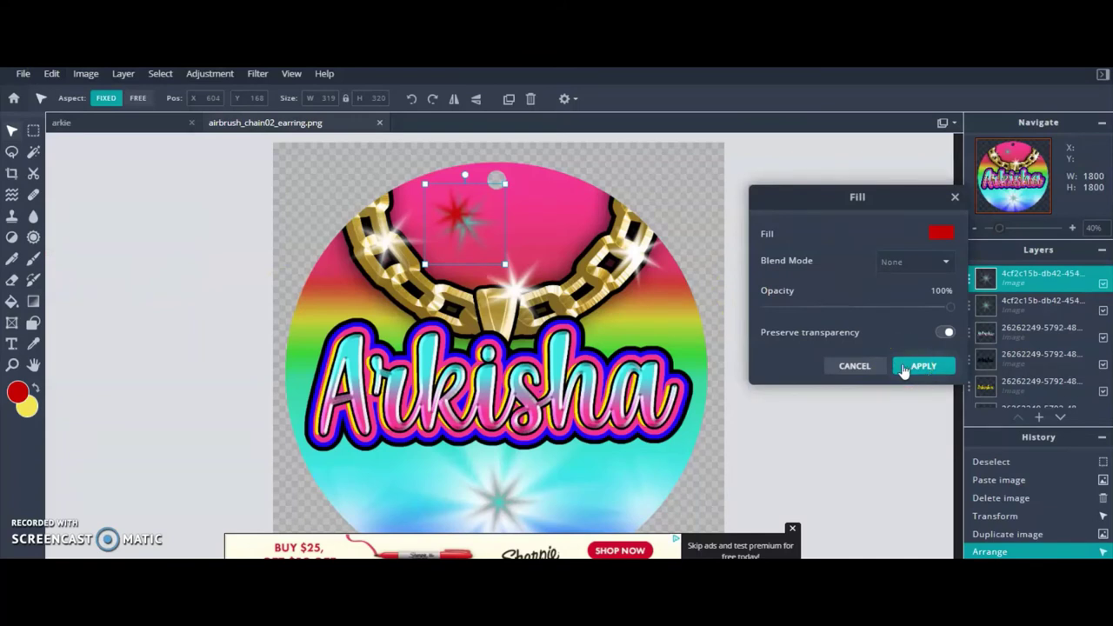
{"action": "left_click", "coordinate": [873, 374]}
{"action": "left_click", "coordinate": [855, 366]}
{"action": "left_click", "coordinate": [552, 287]}
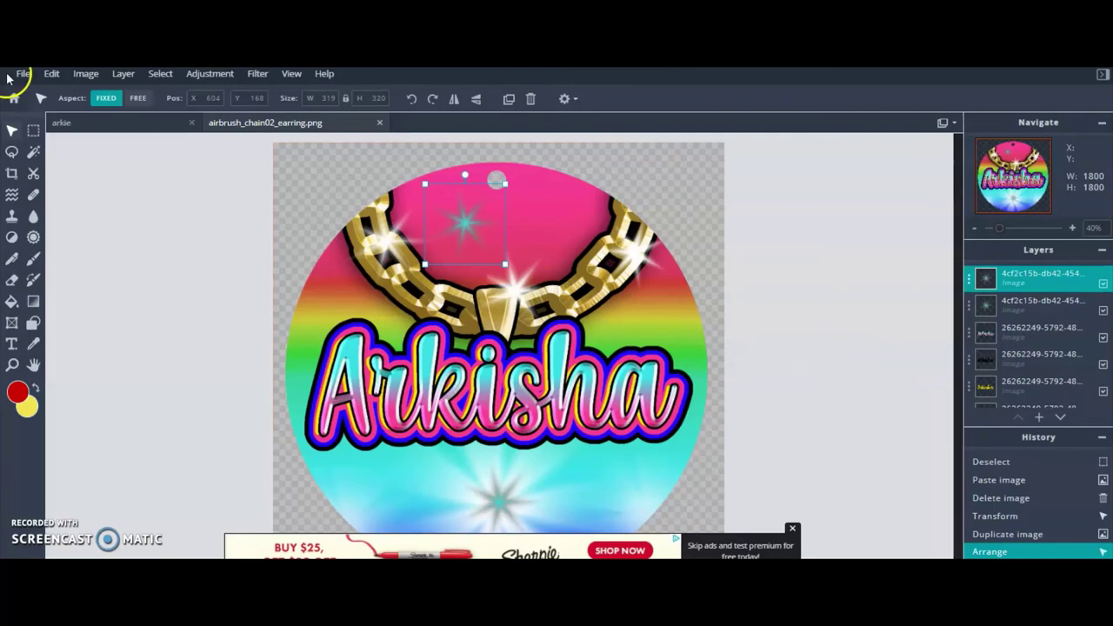
{"action": "left_click", "coordinate": [1023, 282]}
{"action": "left_click", "coordinate": [135, 204]}
{"action": "left_click", "coordinate": [496, 240]}
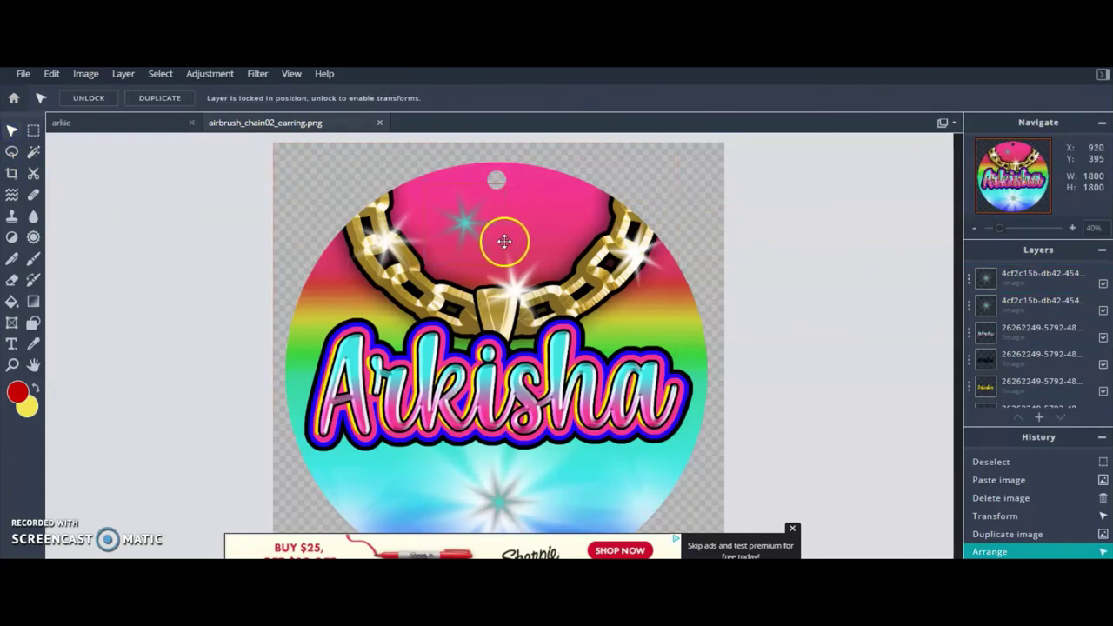
{"action": "left_click", "coordinate": [993, 257]}
{"action": "left_click", "coordinate": [1017, 273]}
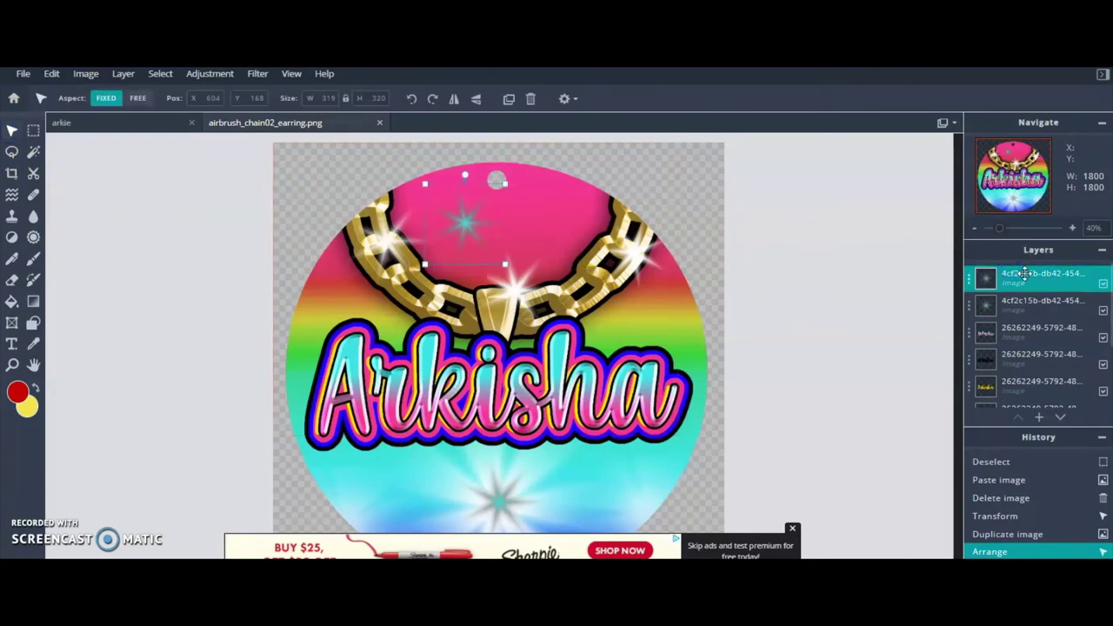
{"action": "left_click", "coordinate": [52, 73]}
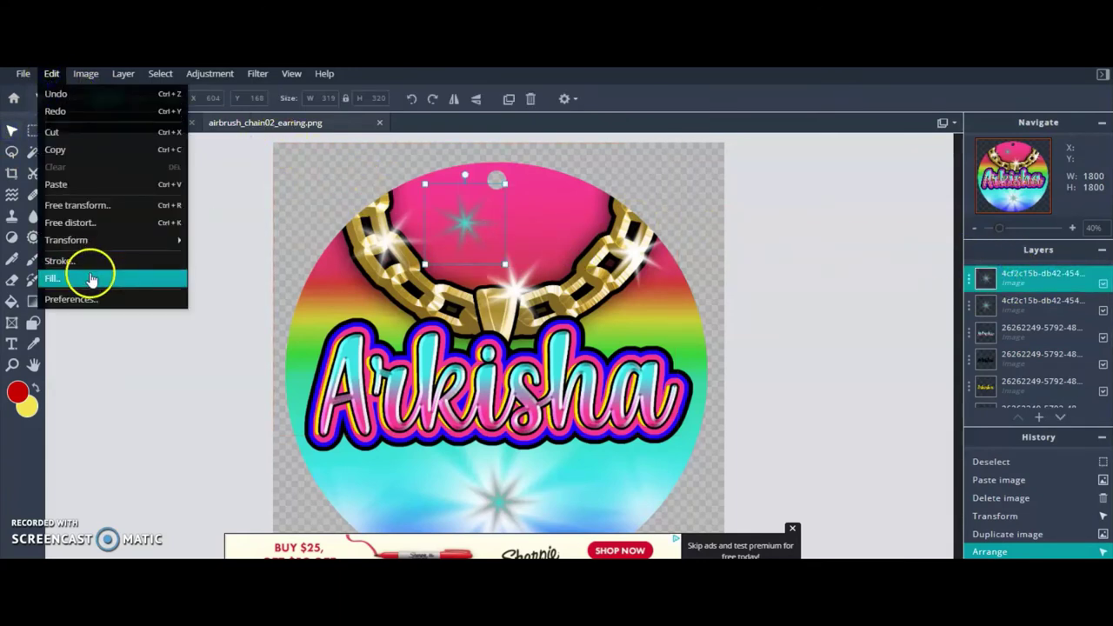
{"action": "left_click", "coordinate": [92, 278]}
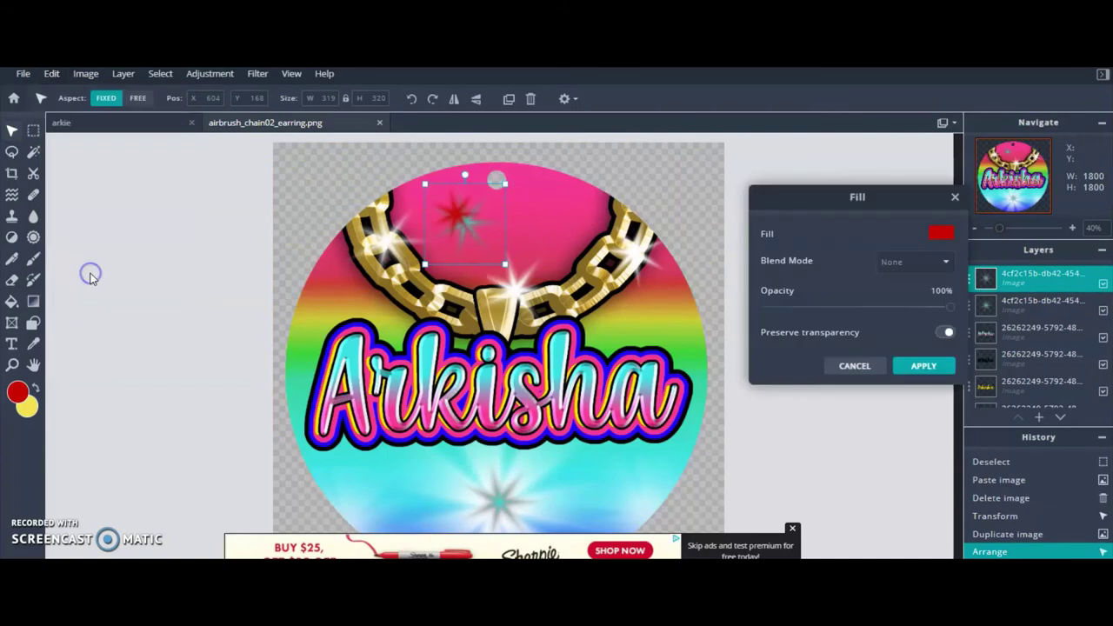
{"action": "left_click", "coordinate": [869, 369]}
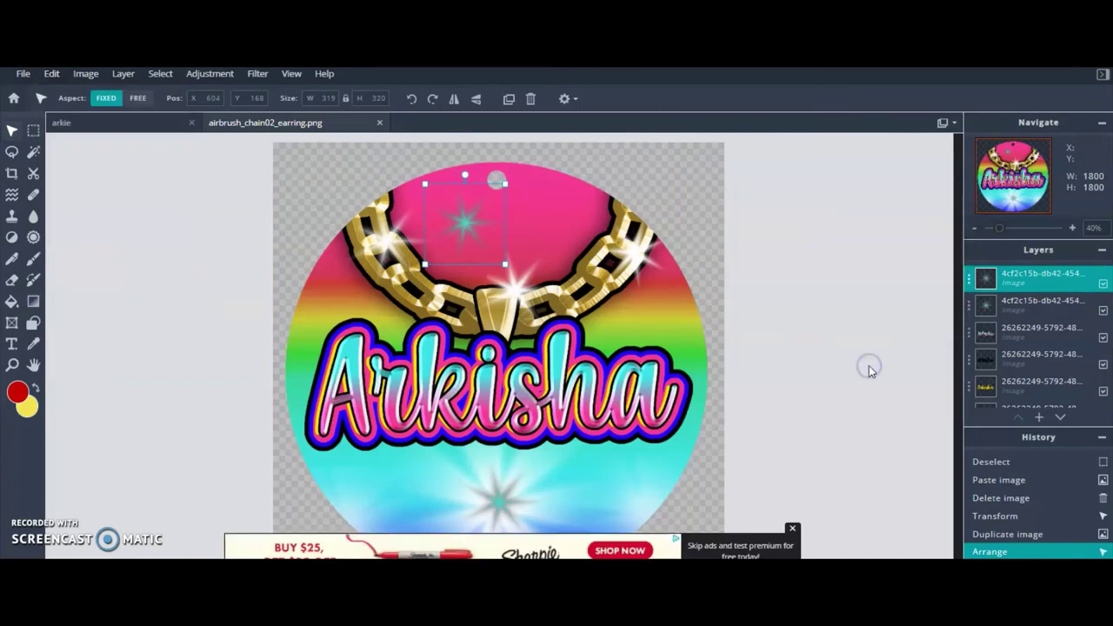
Delete the duplicated star above the chain.
{"action": "key", "text": "ctrl+z"}
{"action": "key", "text": "ctrl+z"}
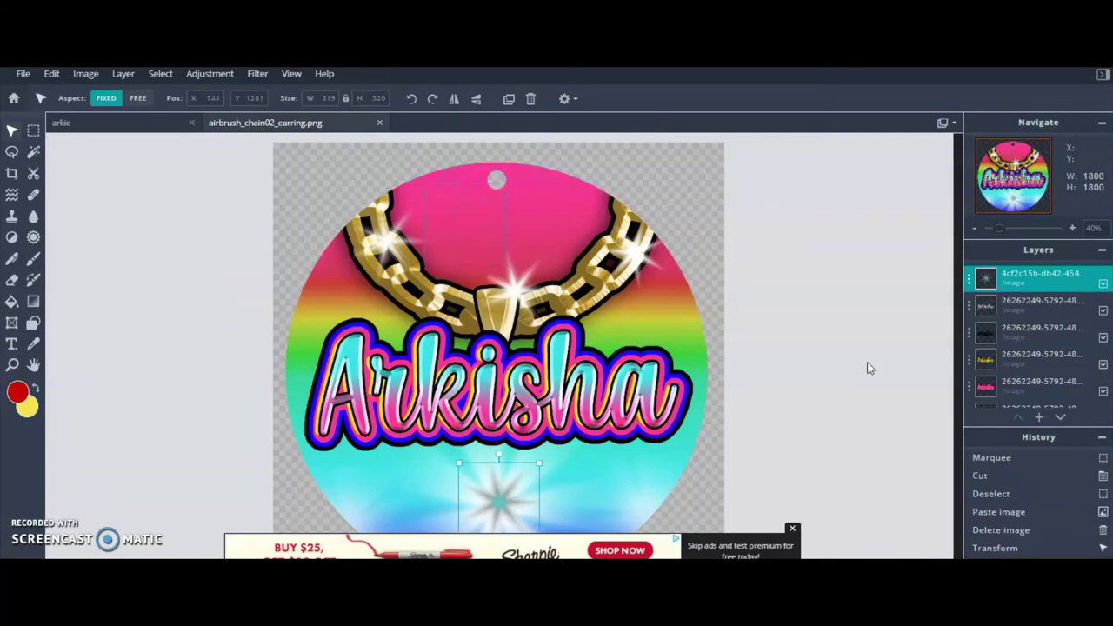
Paste another star copy above the chain, try a Fill on it without applying, and delete the pasted copy.
{"action": "left_click", "coordinate": [51, 74]}
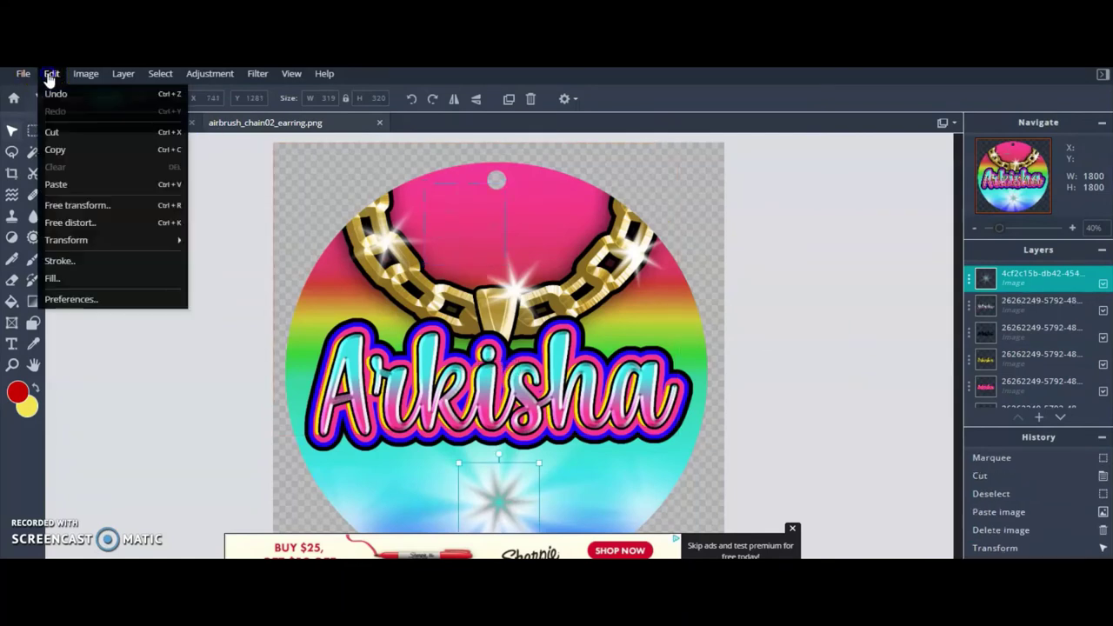
{"action": "left_click", "coordinate": [80, 186]}
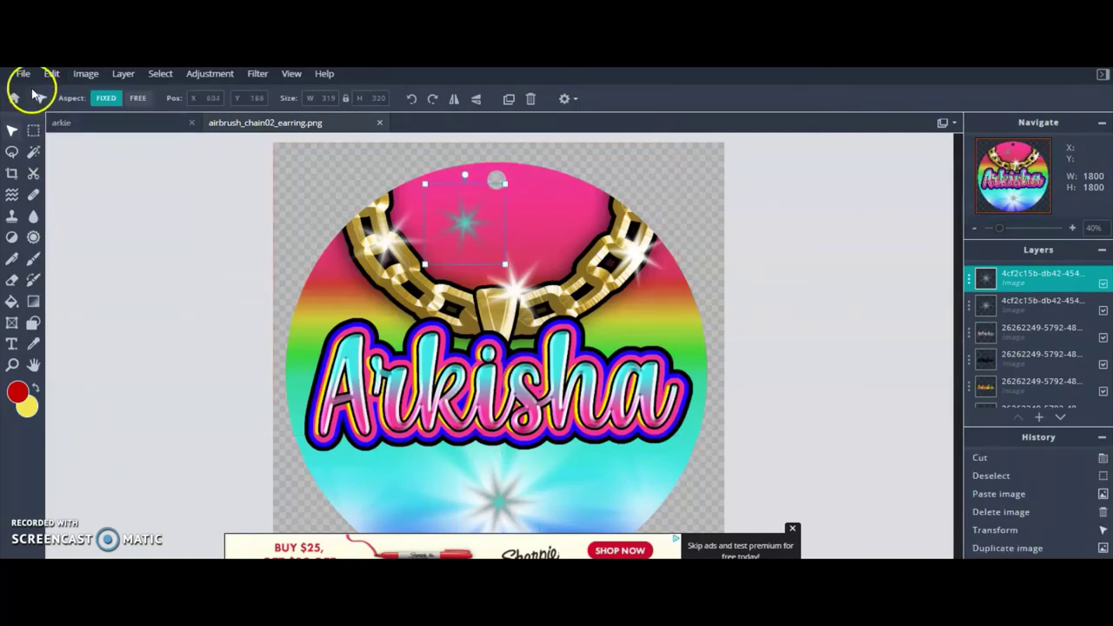
{"action": "left_click", "coordinate": [50, 76]}
{"action": "left_click", "coordinate": [75, 273]}
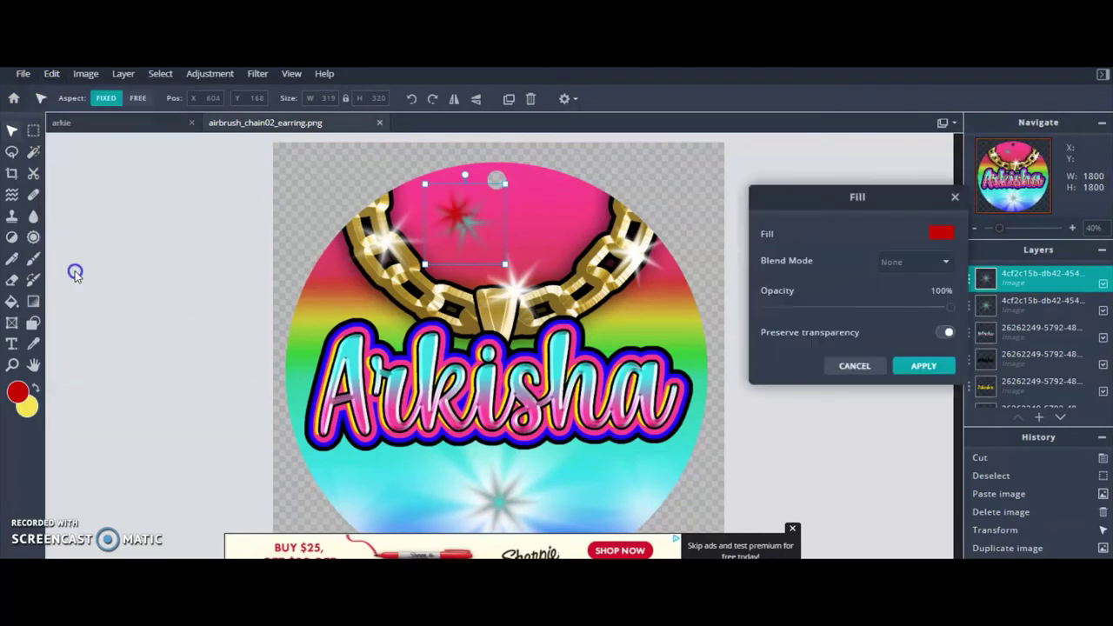
{"action": "left_click", "coordinate": [730, 350]}
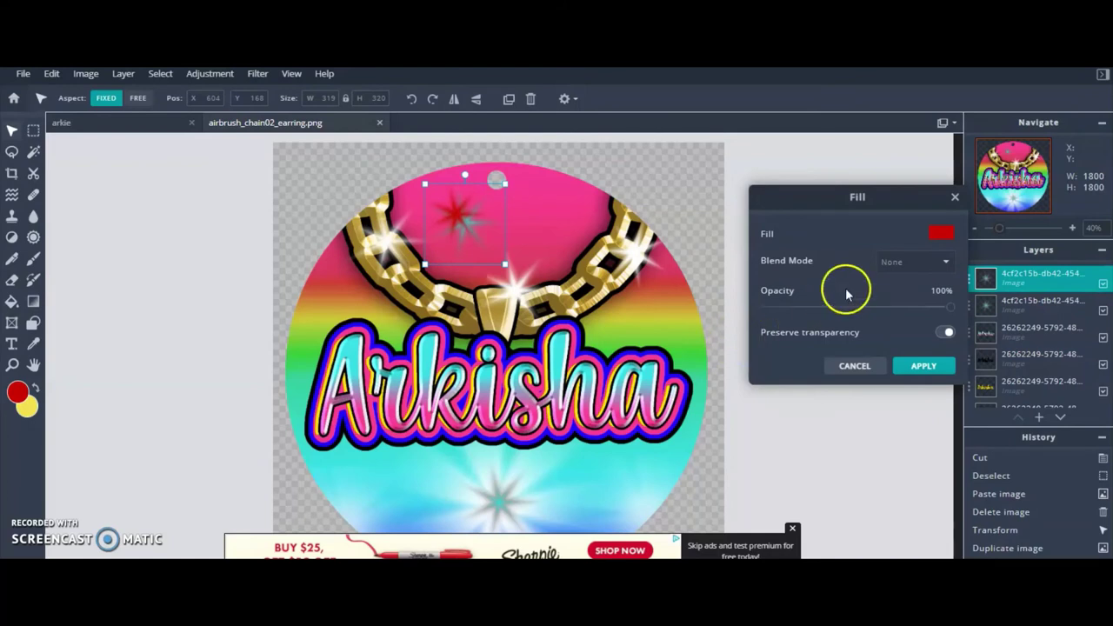
{"action": "left_click", "coordinate": [850, 366]}
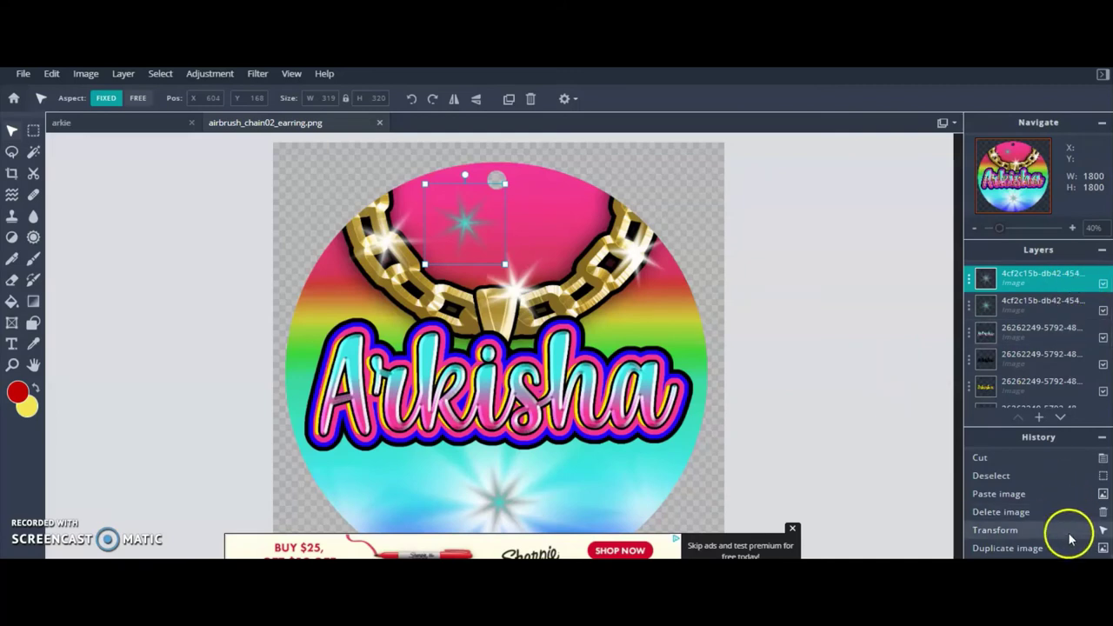
{"action": "left_click_drag", "start_coordinate": [1043, 285], "coordinate": [1039, 395]}
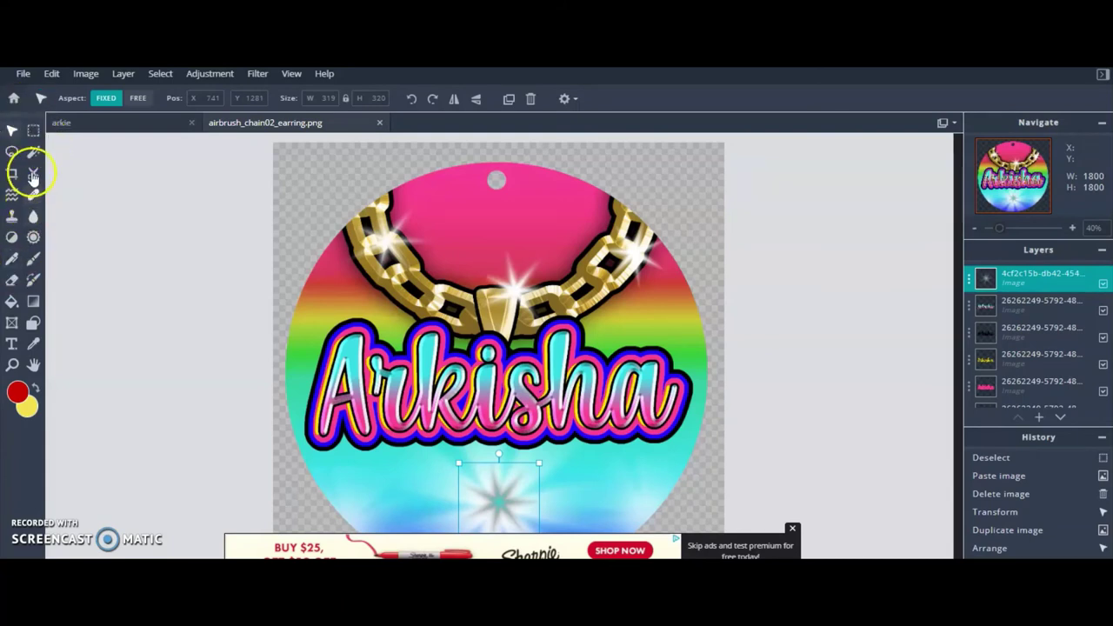
Stamp a size 350 star on the pink area in the existing star layer and fill the layer white (#FFFFFF), preserving transparency.
{"action": "left_click", "coordinate": [33, 258]}
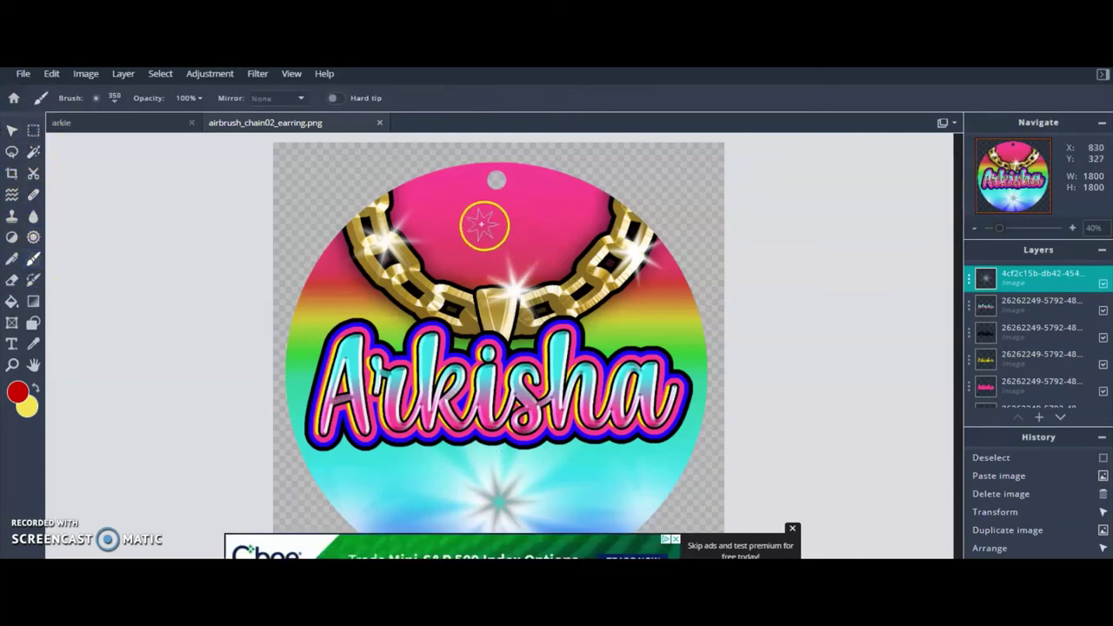
{"action": "key", "text": "Delete"}
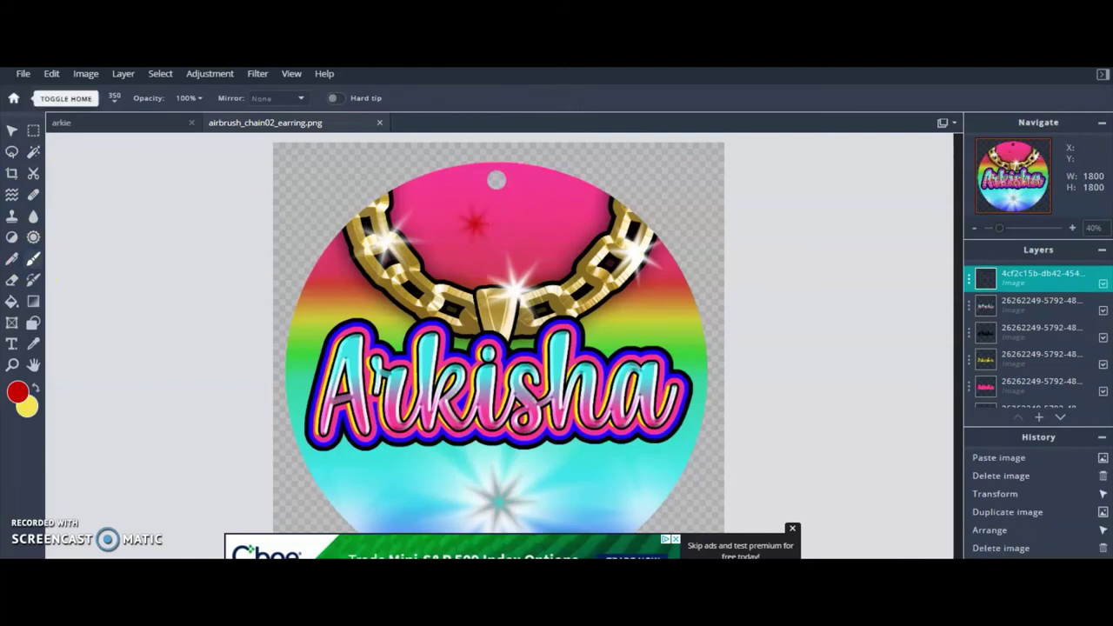
{"action": "left_click", "coordinate": [49, 76]}
{"action": "left_click", "coordinate": [56, 277]}
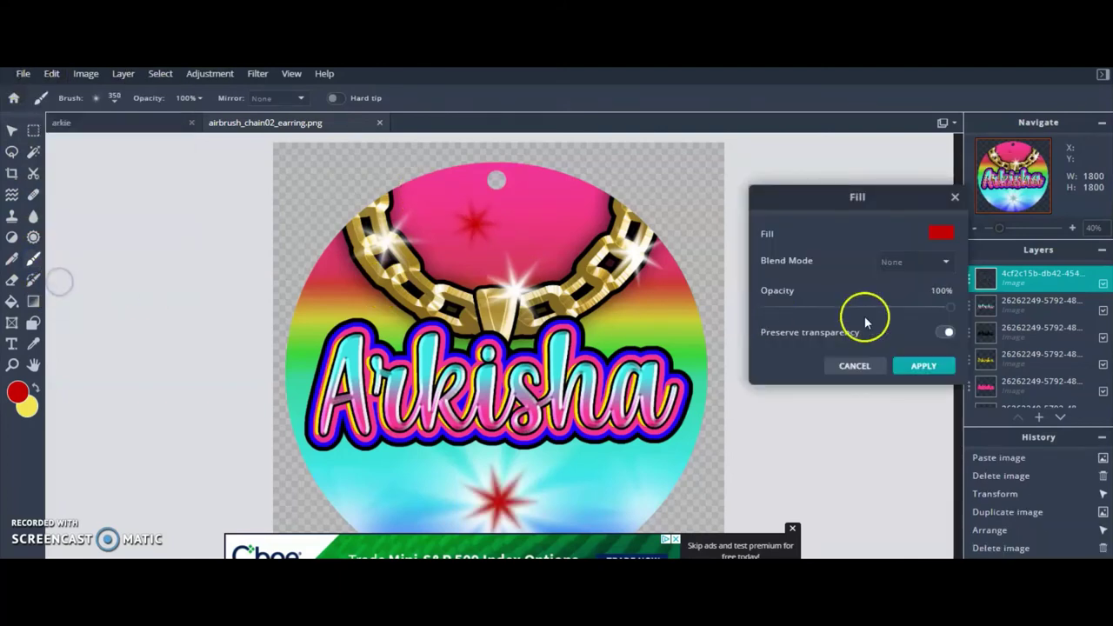
{"action": "left_click", "coordinate": [940, 232]}
{"action": "left_click_drag", "start_coordinate": [871, 320], "coordinate": [784, 276]}
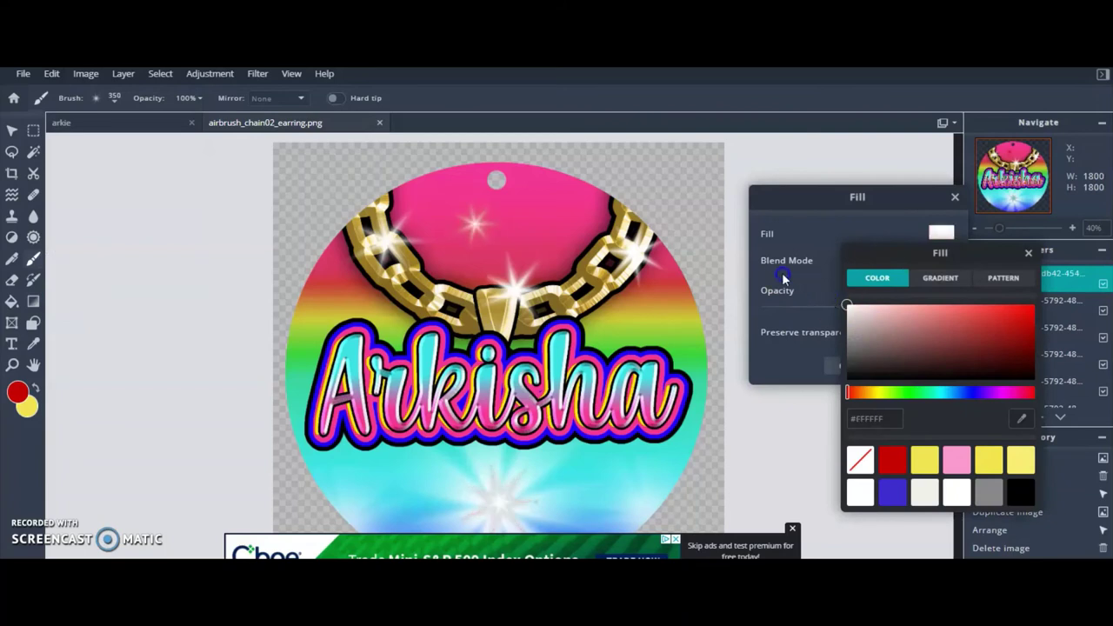
{"action": "left_click", "coordinate": [1028, 252]}
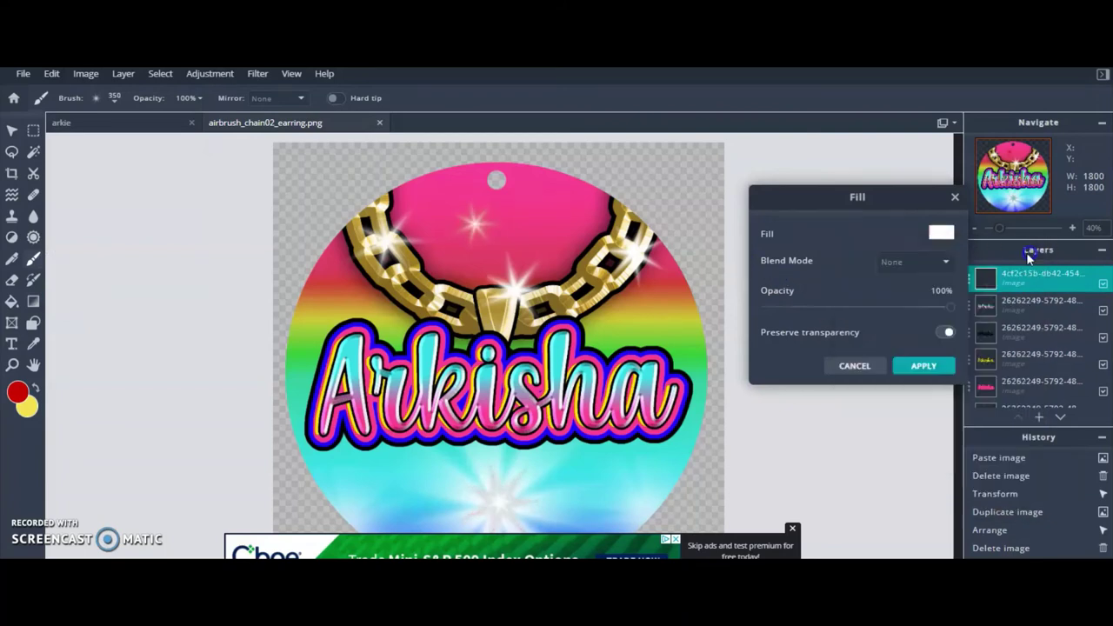
{"action": "left_click", "coordinate": [922, 365]}
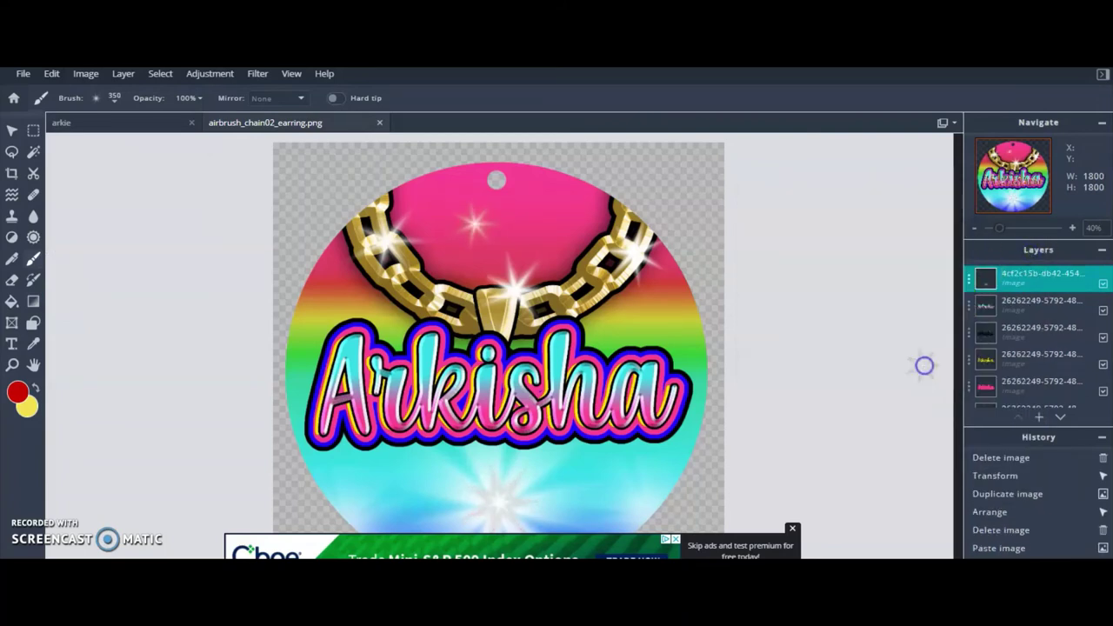
Try moving the white star layer, and undo the move, the white fill and the brush stamp.
{"action": "left_click", "coordinate": [13, 130]}
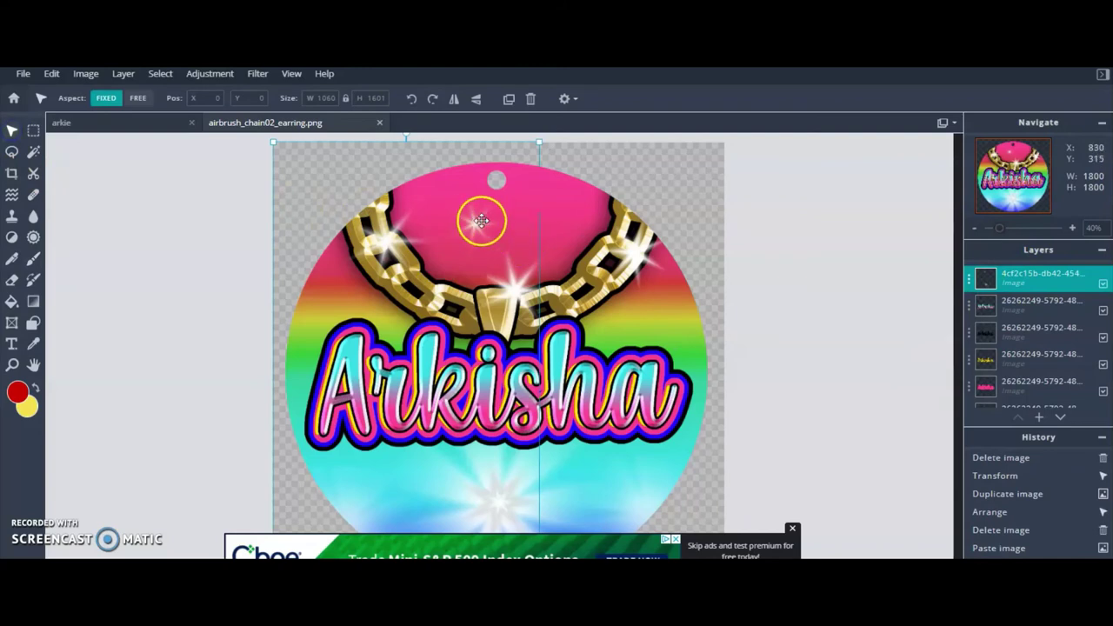
{"action": "mouse_move", "coordinate": [474, 221]}
{"action": "left_mouse_down"}
{"action": "mouse_move", "coordinate": [566, 218]}
{"action": "mouse_move", "coordinate": [538, 204]}
{"action": "left_mouse_up"}
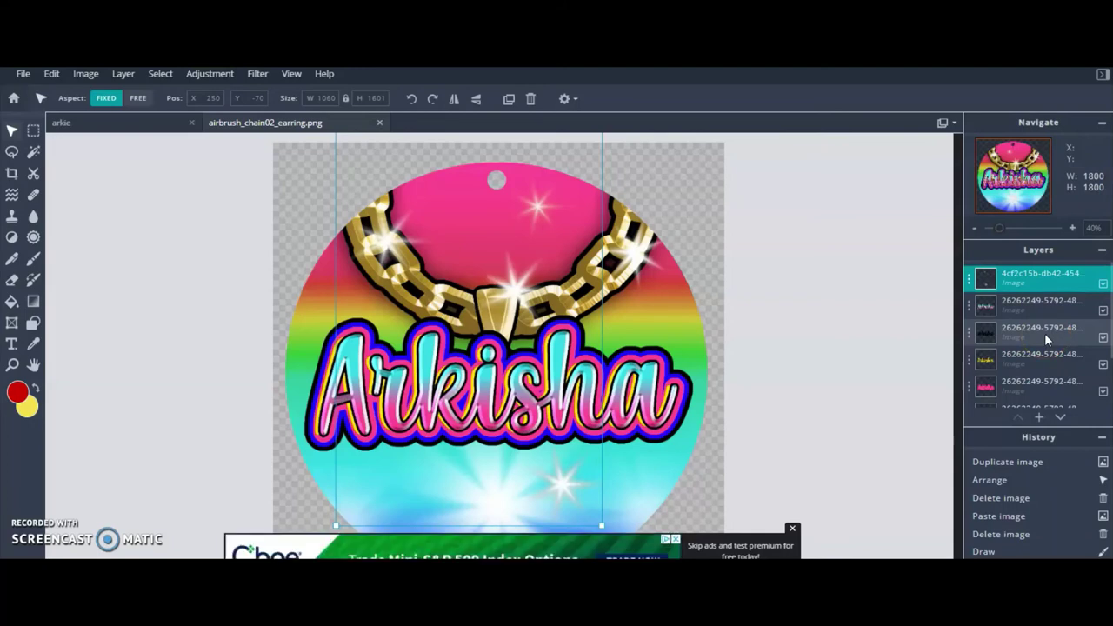
{"action": "left_click", "coordinate": [635, 273]}
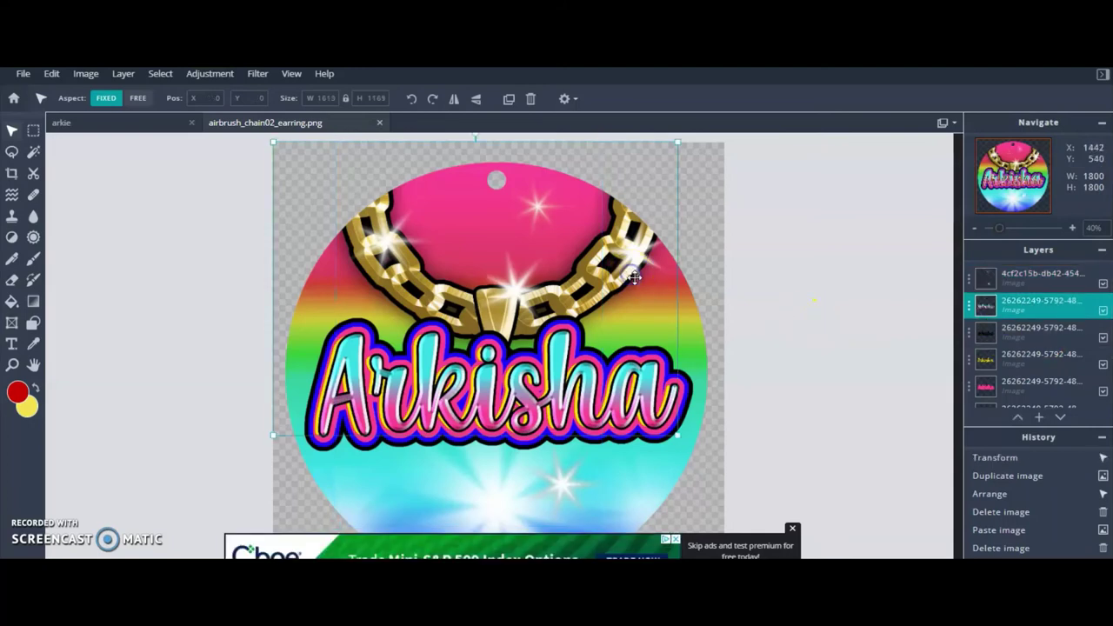
{"action": "key", "text": "ctrl+z"}
{"action": "key", "text": "ctrl+z"}
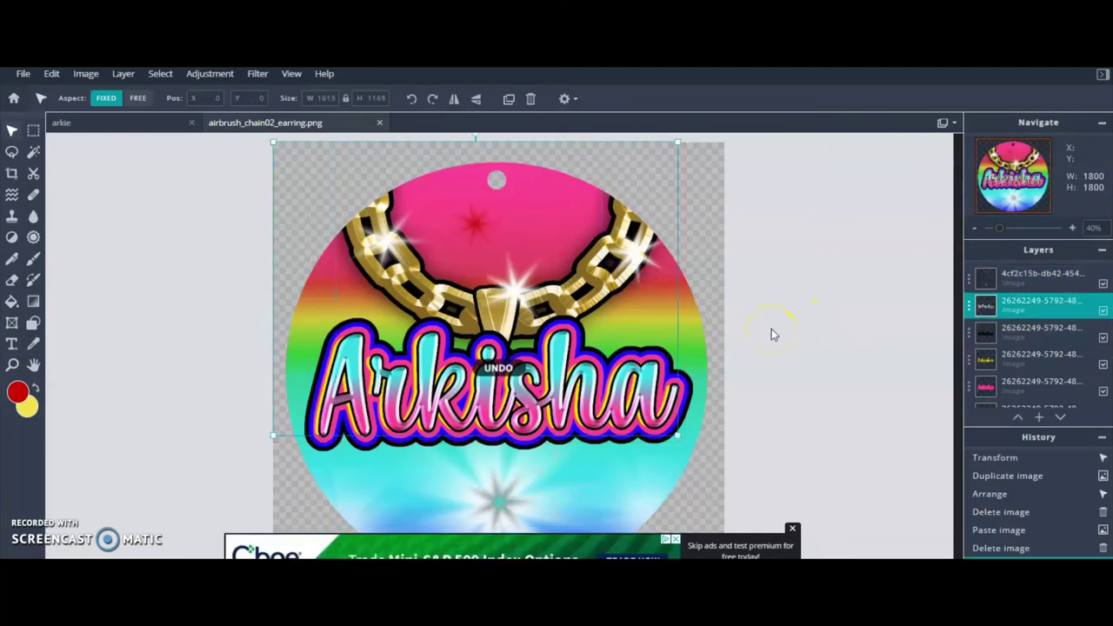
{"action": "key", "text": "ctrl+z"}
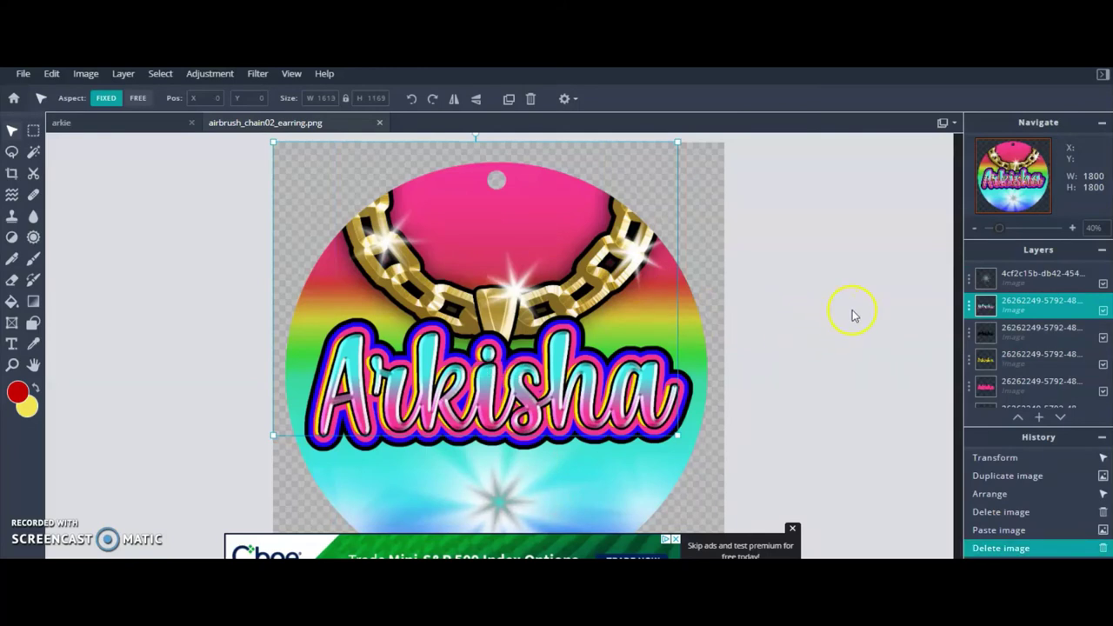
Add an empty layer directly above the existing star layer.
{"action": "left_click", "coordinate": [1035, 279]}
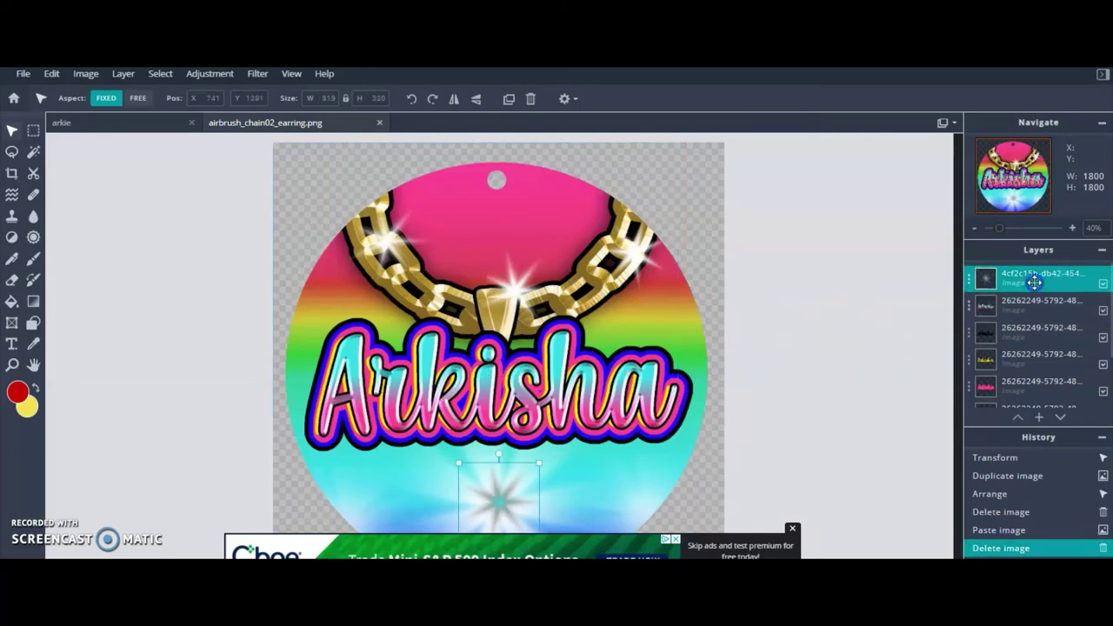
{"action": "left_click", "coordinate": [1039, 401]}
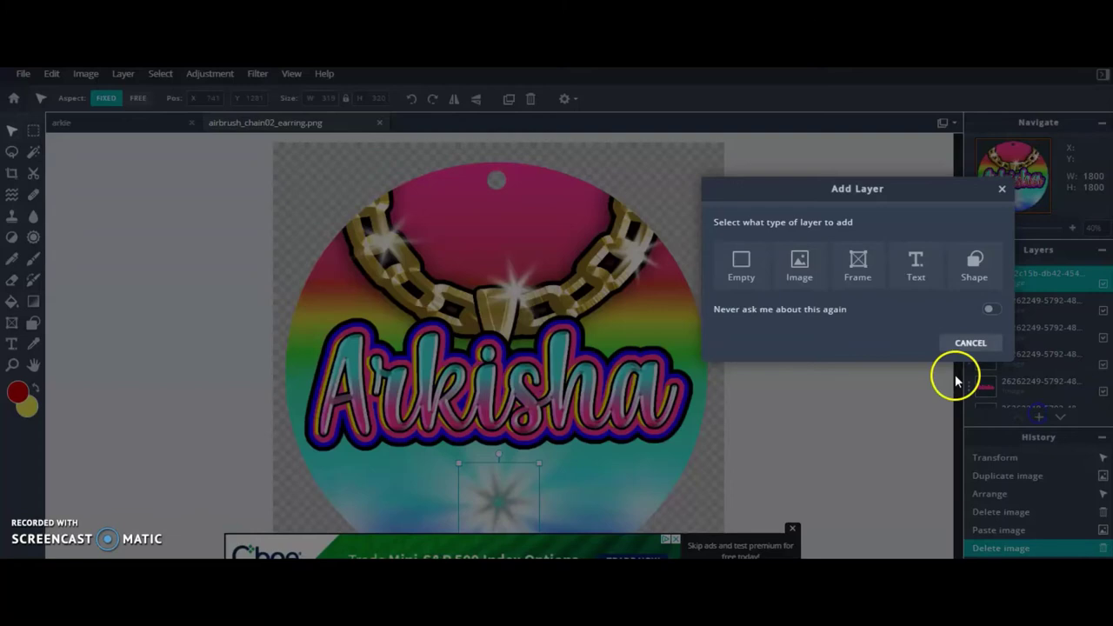
{"action": "left_click", "coordinate": [740, 265]}
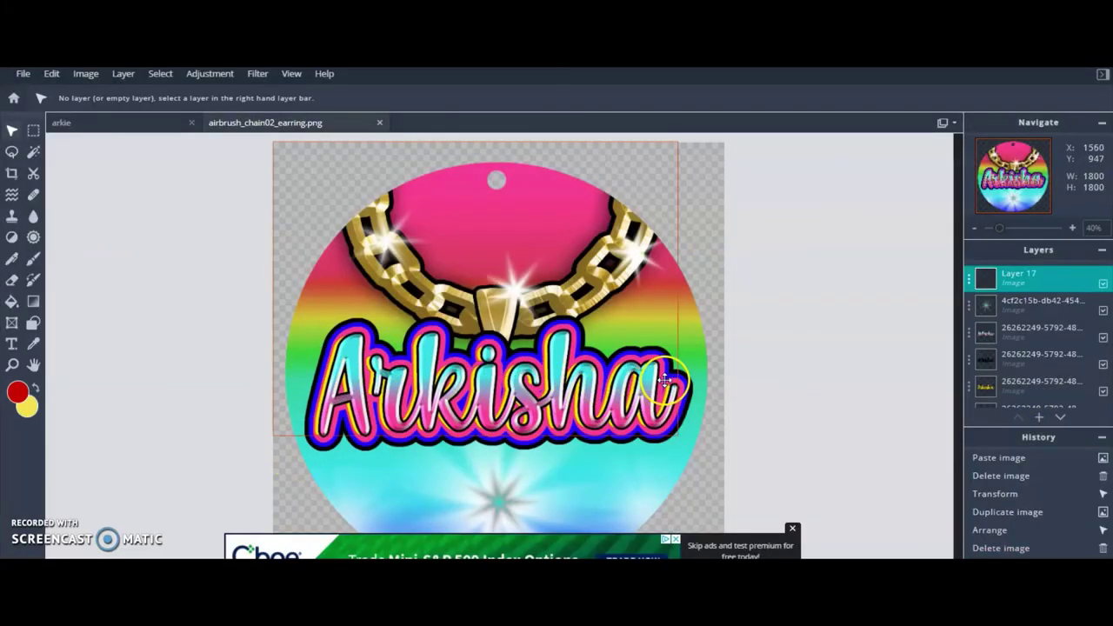
Try stamping four red size 350 stars around the chain and name lettering on the new layer, and undo the stamps.
{"action": "left_click", "coordinate": [32, 259]}
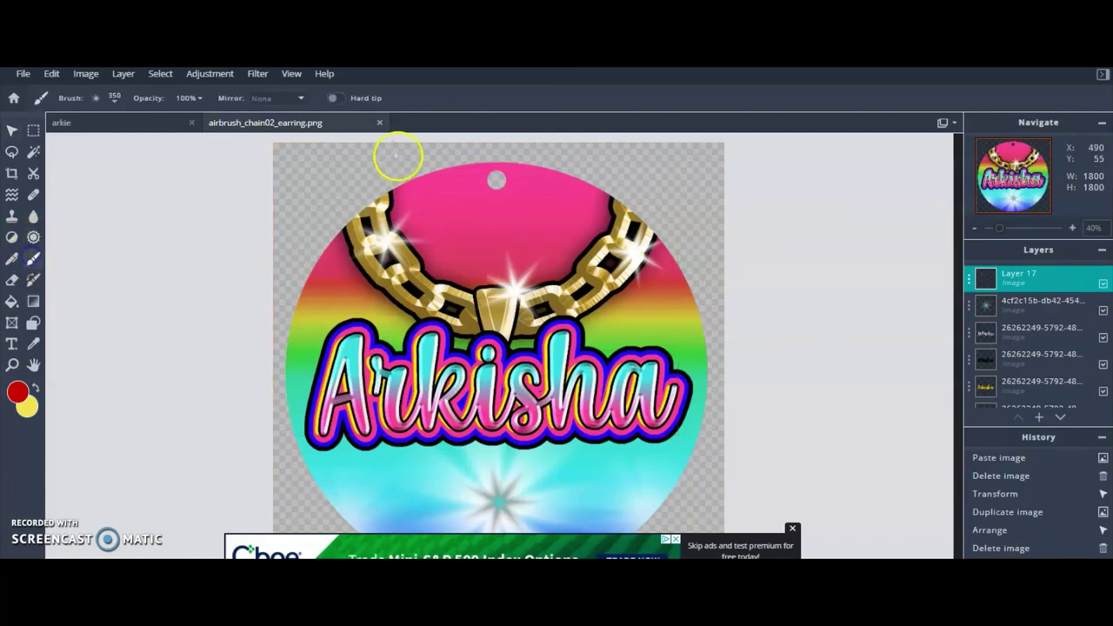
{"action": "left_click", "coordinate": [437, 204]}
{"action": "left_click", "coordinate": [657, 291]}
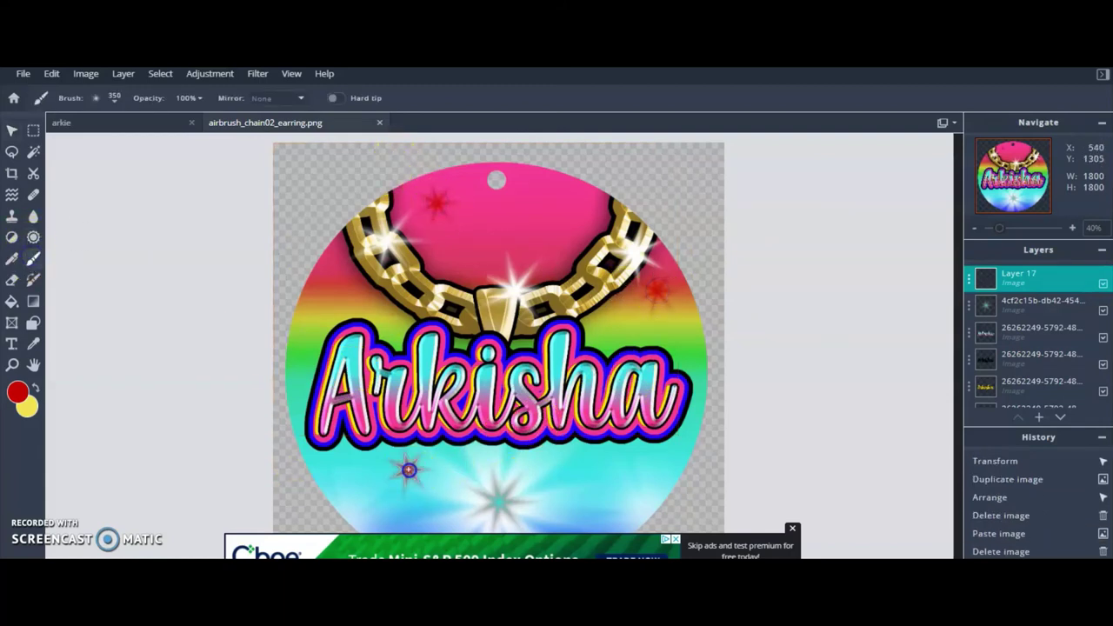
{"action": "left_click", "coordinate": [409, 470]}
{"action": "left_click", "coordinate": [603, 470]}
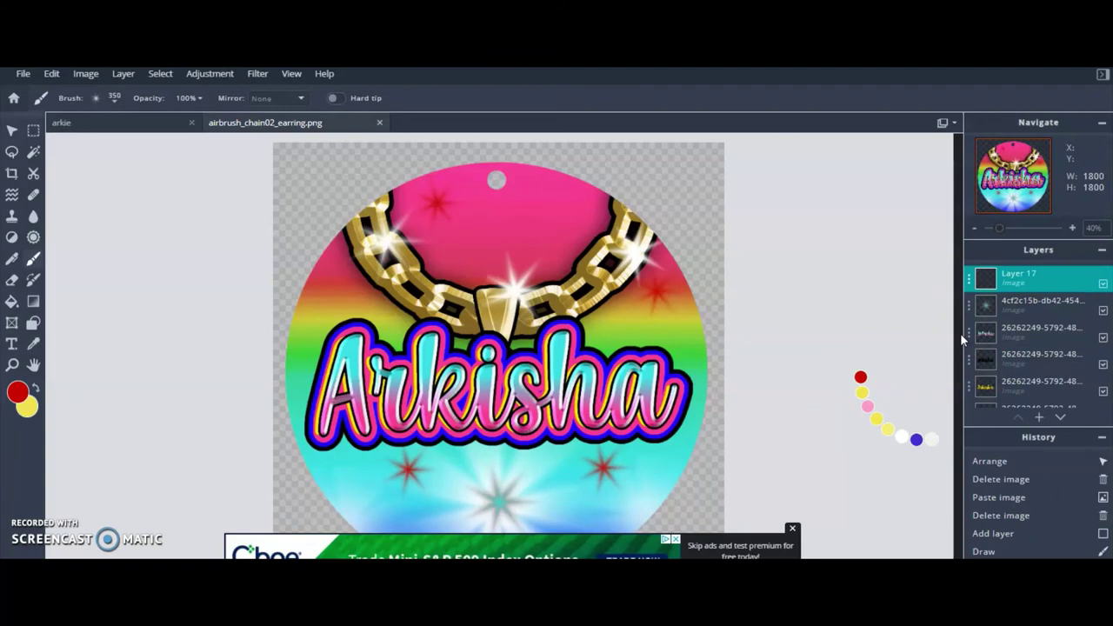
{"action": "key", "text": "ctrl+z"}
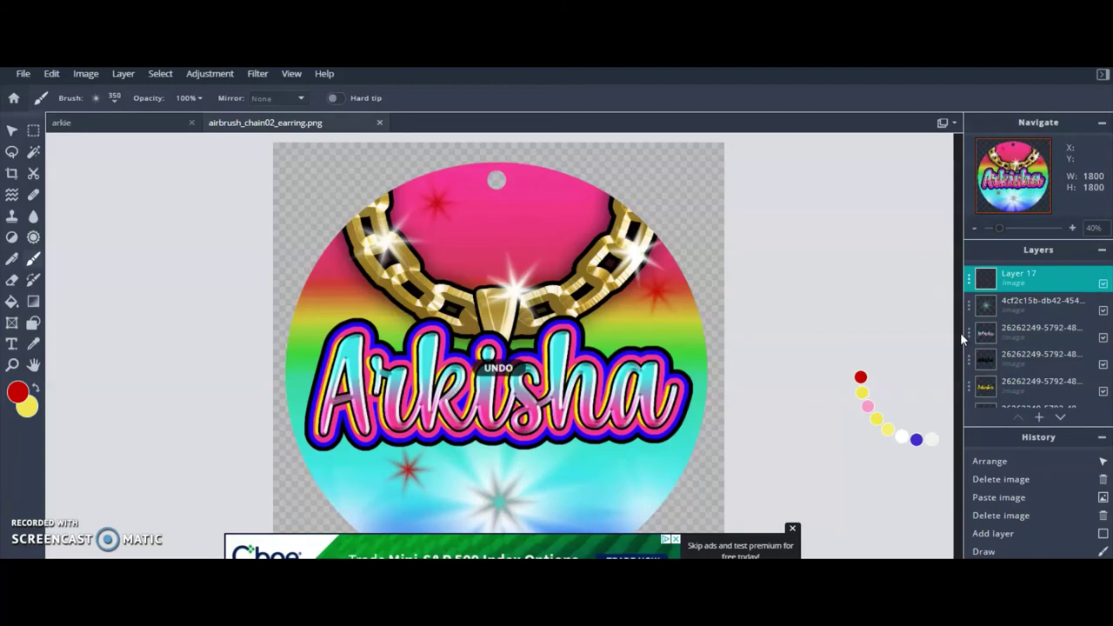
{"action": "key", "text": "ctrl+z"}
{"action": "key", "text": "ctrl+z"}
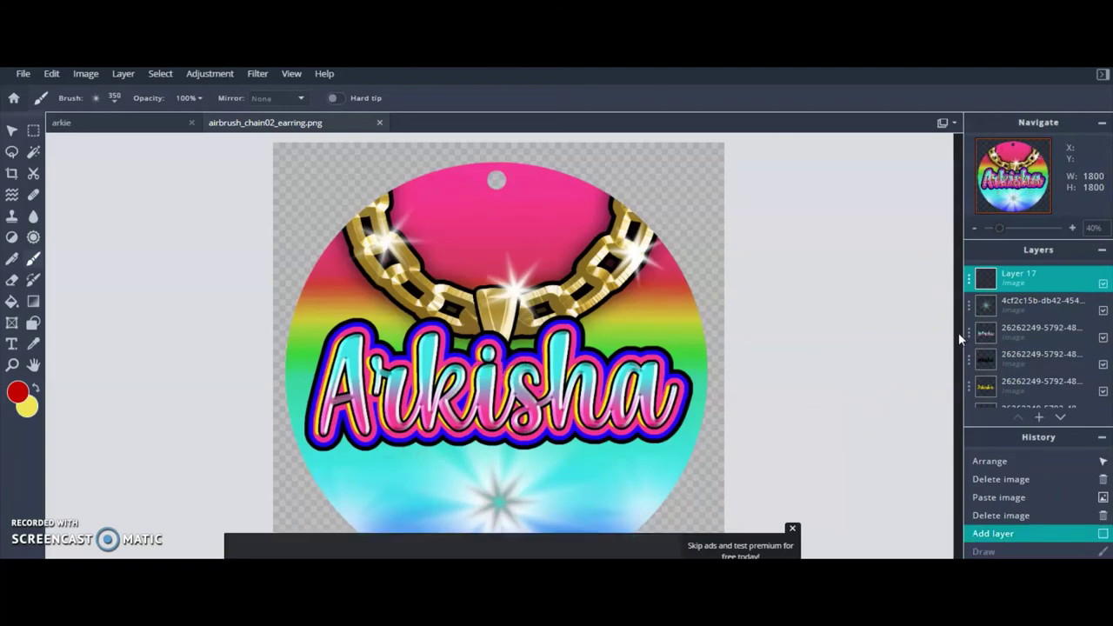
Stamp one size 350 star on the pink area in the new layer and fill it white (#FFFFFF), preserving transparency.
{"action": "left_click", "coordinate": [465, 210]}
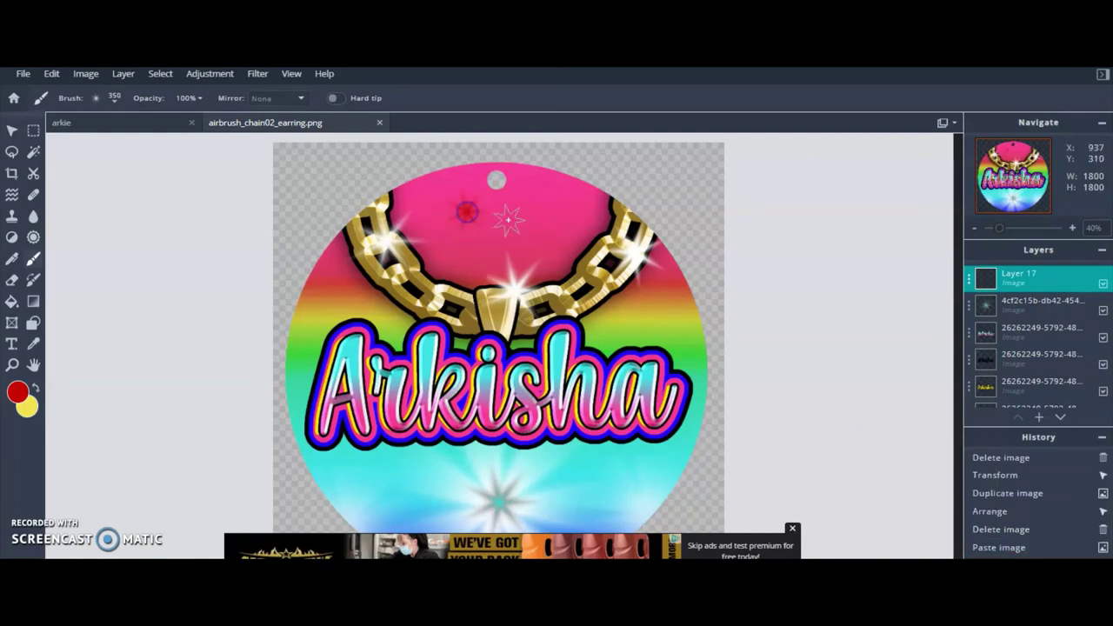
{"action": "left_click", "coordinate": [12, 130]}
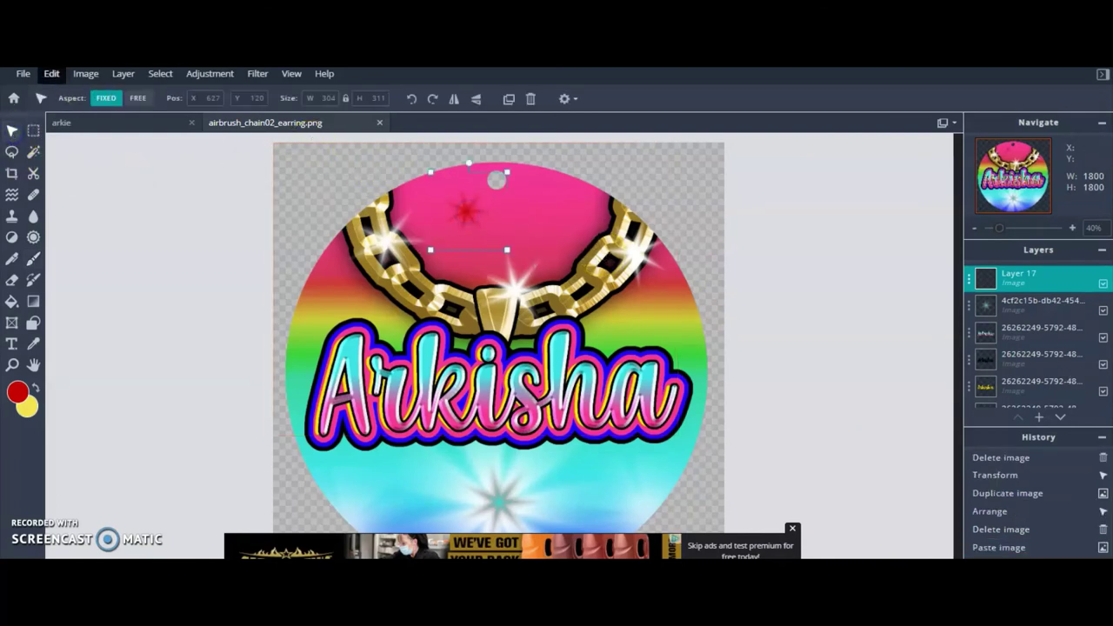
{"action": "left_click", "coordinate": [45, 75]}
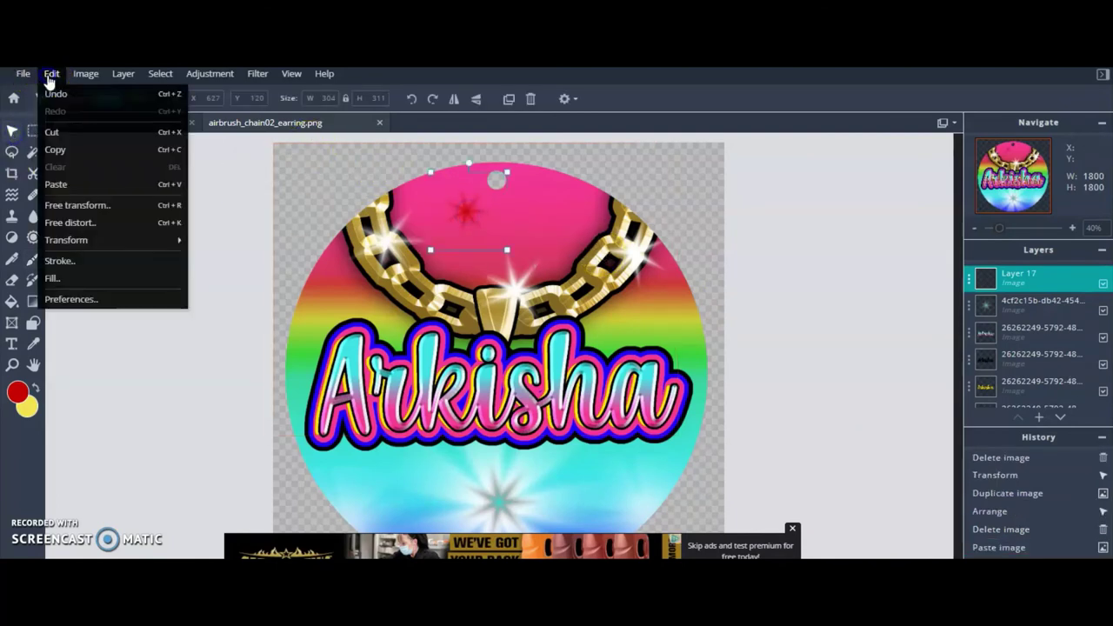
{"action": "left_click", "coordinate": [78, 275]}
{"action": "left_click", "coordinate": [941, 233]}
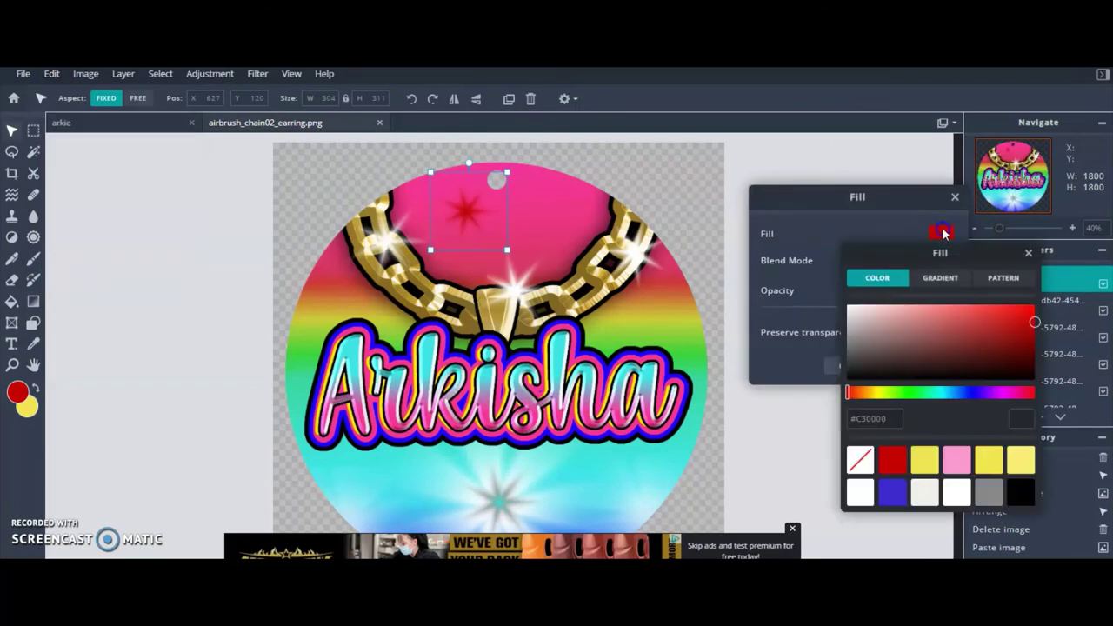
{"action": "left_click_drag", "start_coordinate": [876, 312], "coordinate": [790, 286]}
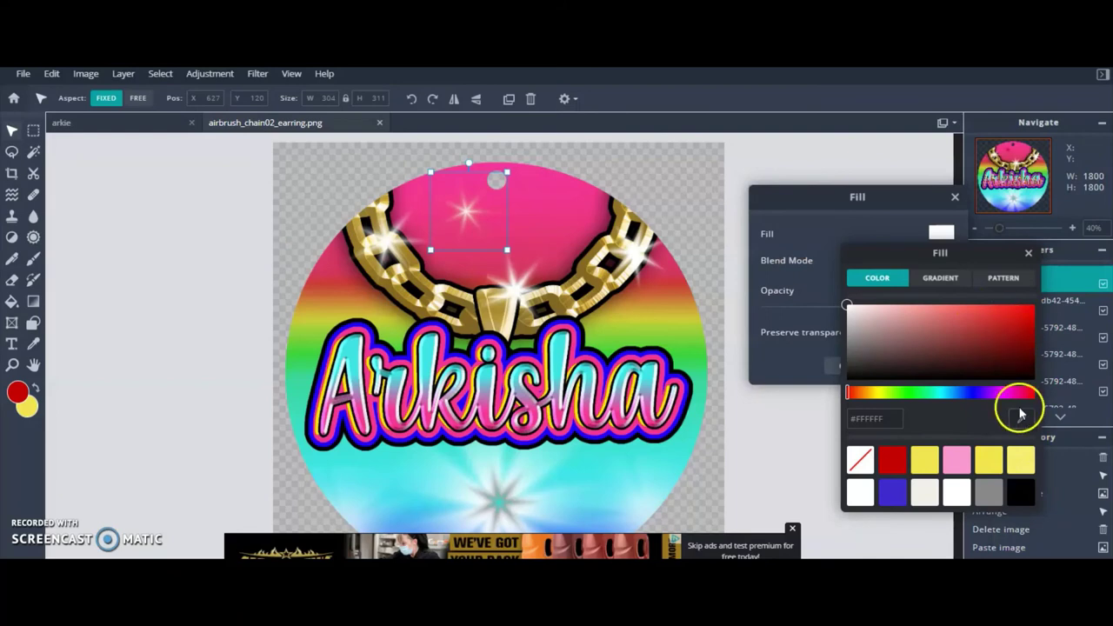
{"action": "left_click", "coordinate": [1027, 254]}
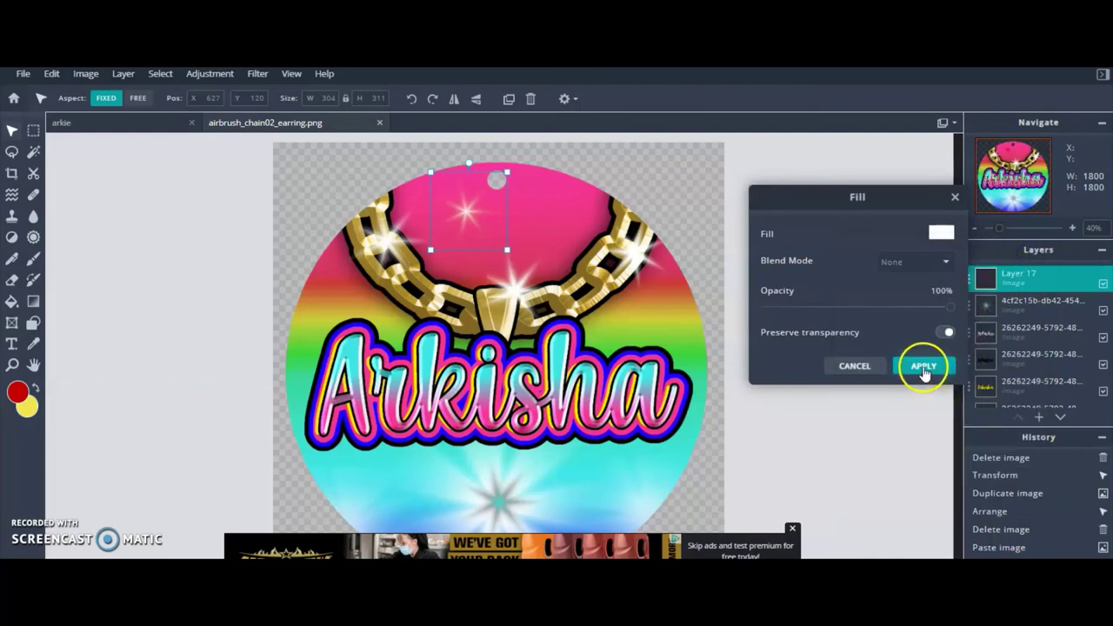
{"action": "left_click", "coordinate": [923, 366]}
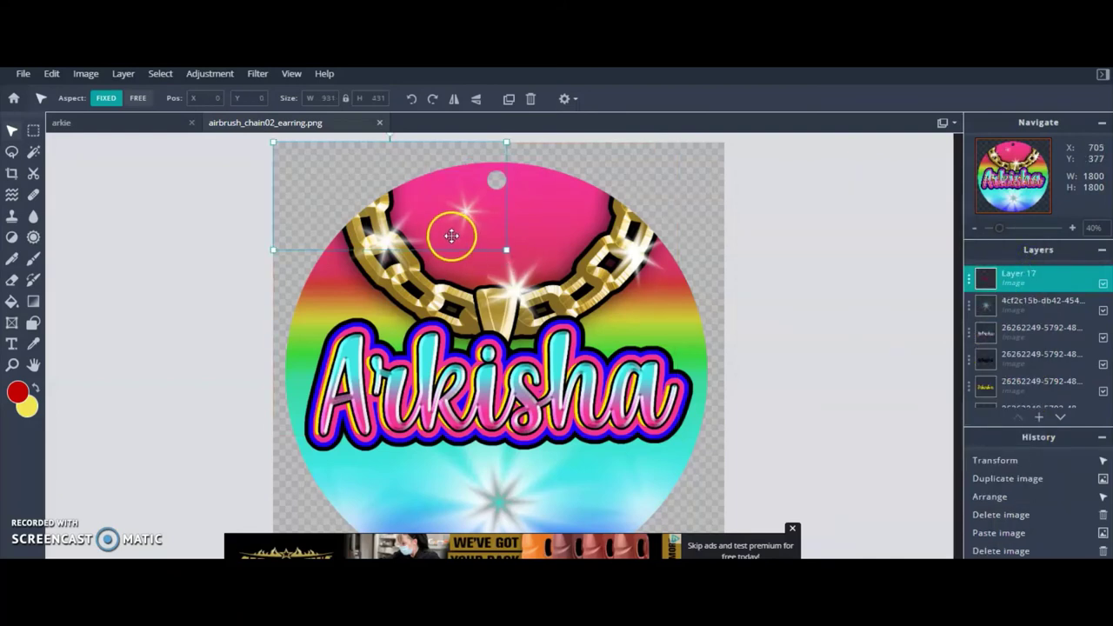
Move the white star onto the top of the letter A and fill it with #FFFFFF again, preserving transparency.
{"action": "mouse_move", "coordinate": [451, 236]}
{"action": "left_mouse_down"}
{"action": "mouse_move", "coordinate": [457, 213]}
{"action": "mouse_move", "coordinate": [526, 235]}
{"action": "mouse_move", "coordinate": [484, 230]}
{"action": "mouse_move", "coordinate": [474, 277]}
{"action": "mouse_move", "coordinate": [372, 359]}
{"action": "mouse_move", "coordinate": [467, 251]}
{"action": "mouse_move", "coordinate": [474, 218]}
{"action": "mouse_move", "coordinate": [459, 248]}
{"action": "mouse_move", "coordinate": [466, 221]}
{"action": "left_mouse_up"}
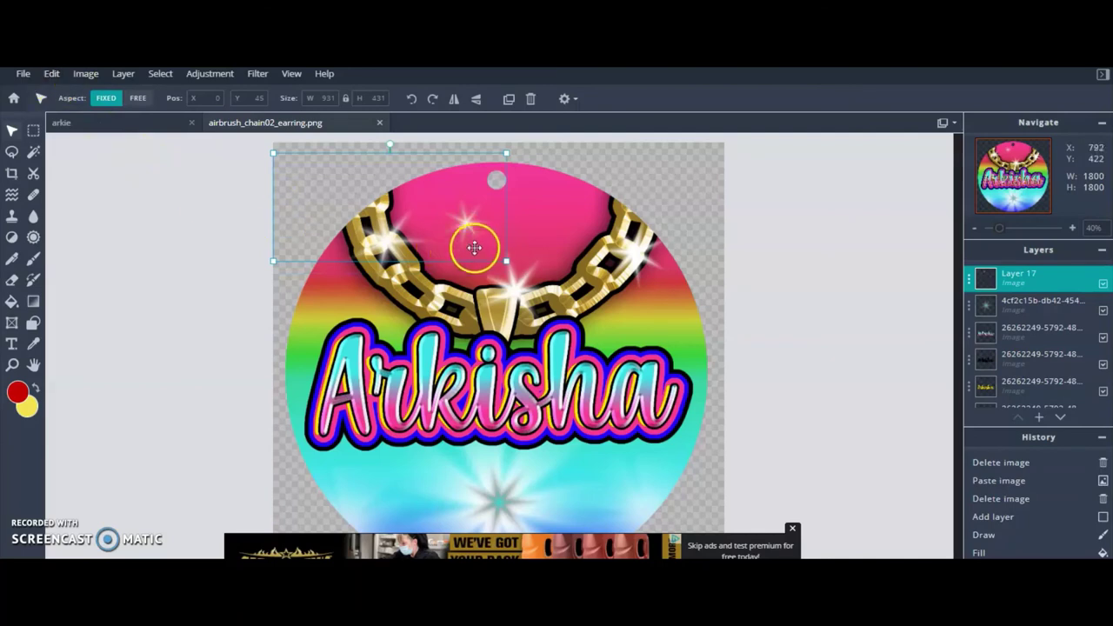
{"action": "left_click_drag", "start_coordinate": [459, 229], "coordinate": [364, 340]}
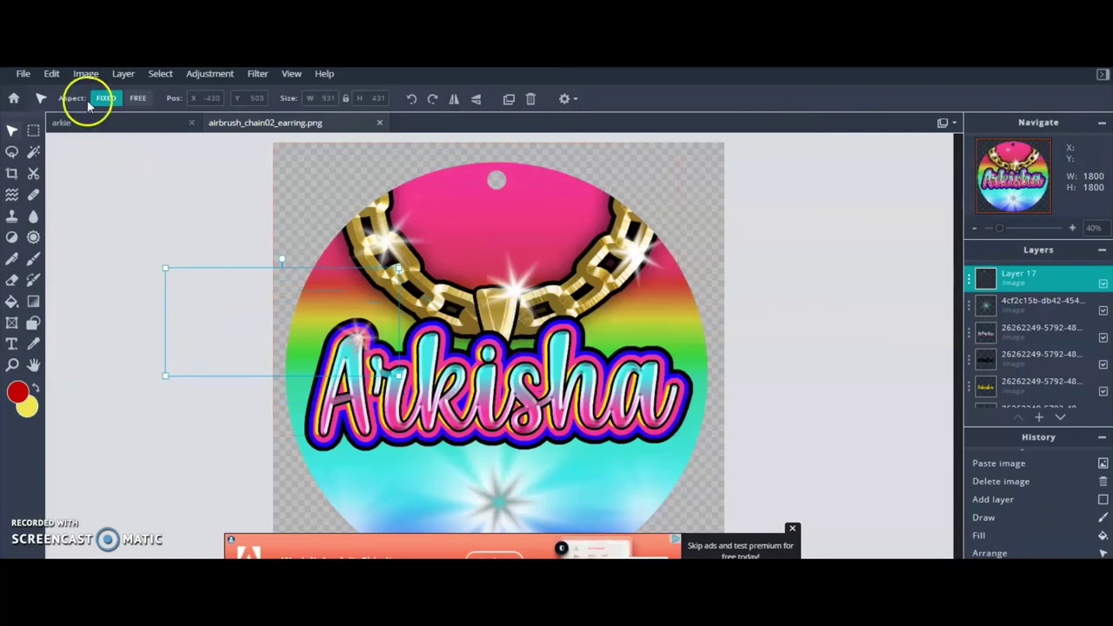
{"action": "left_click", "coordinate": [51, 75]}
{"action": "left_click", "coordinate": [49, 281]}
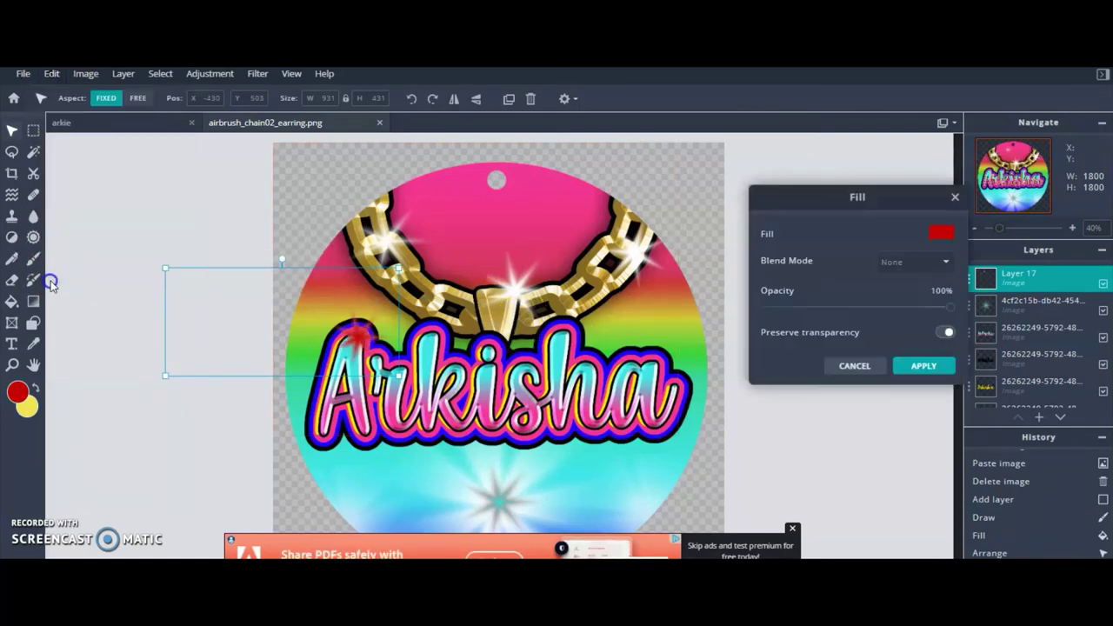
{"action": "left_click", "coordinate": [940, 232]}
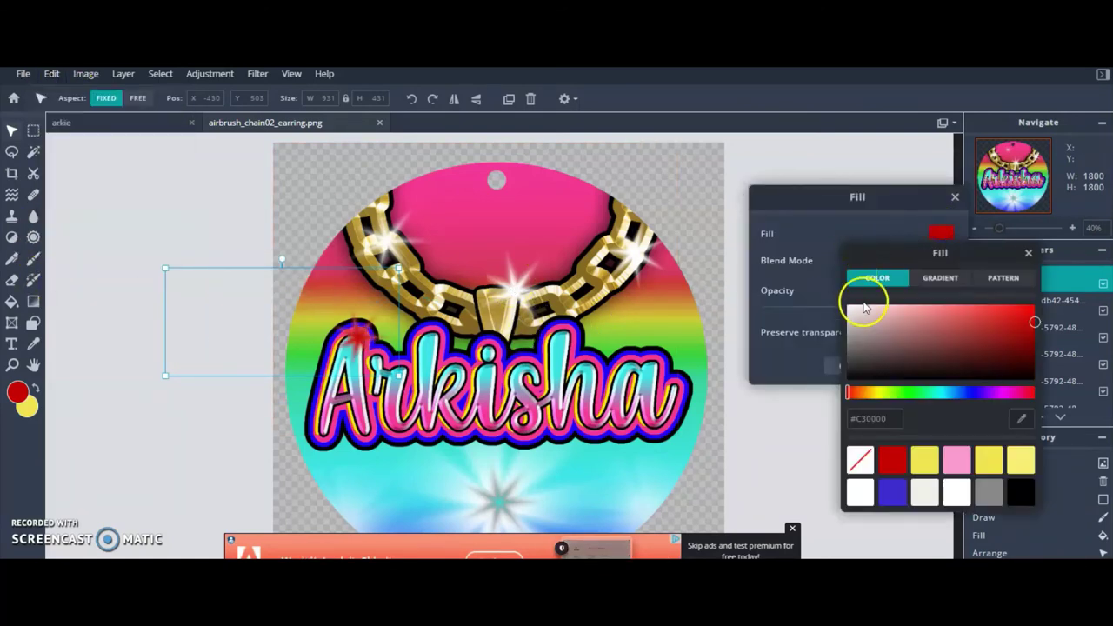
{"action": "left_click_drag", "start_coordinate": [858, 308], "coordinate": [833, 309]}
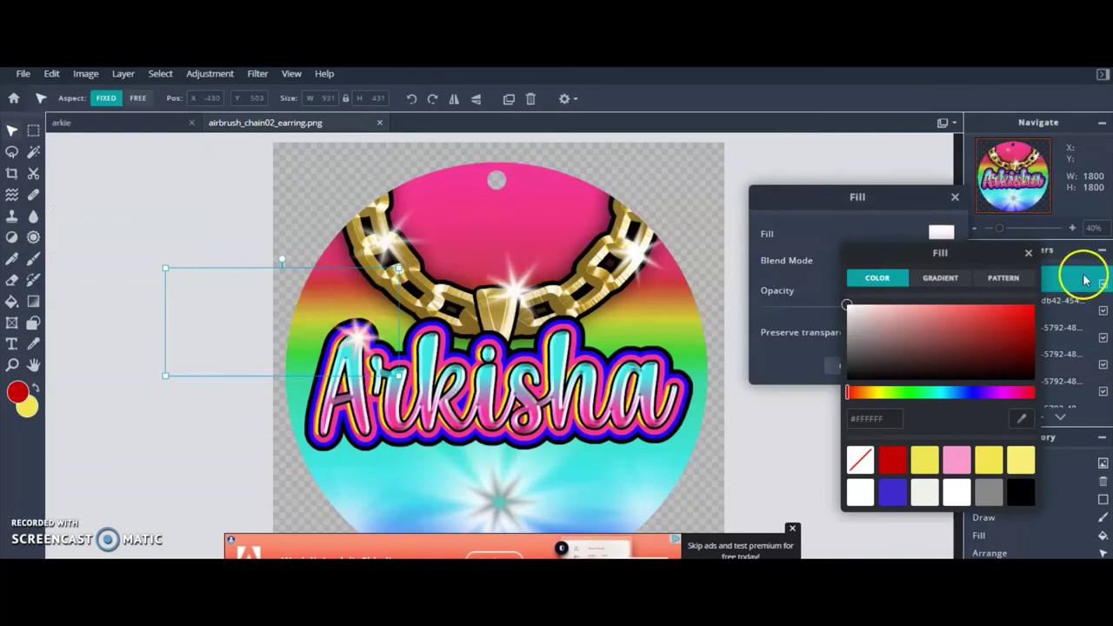
{"action": "left_click", "coordinate": [1028, 254]}
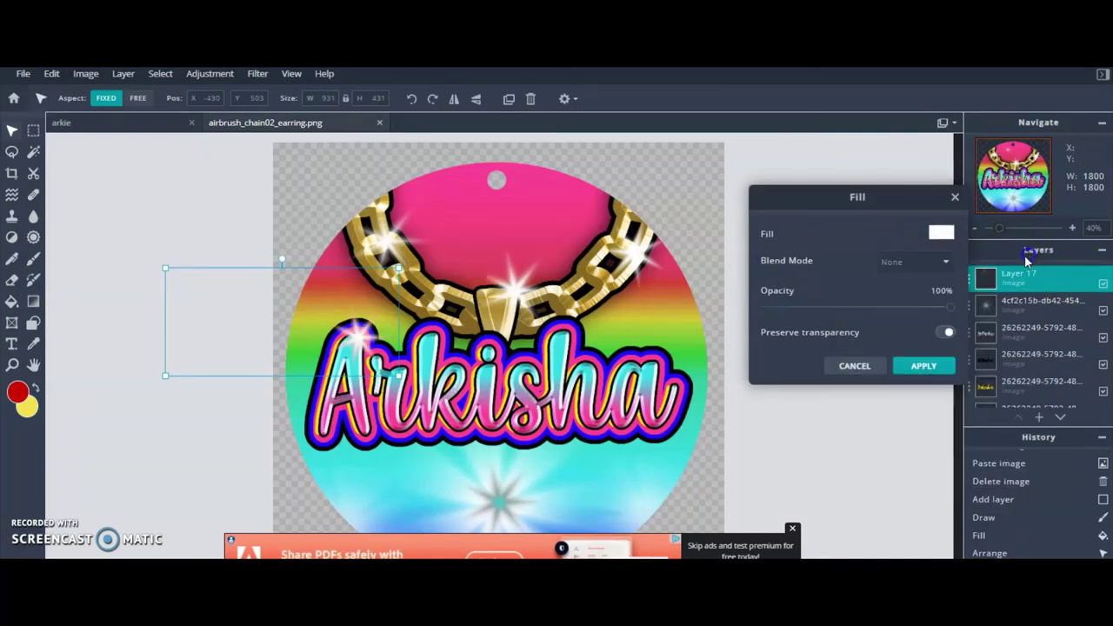
{"action": "left_click", "coordinate": [925, 368]}
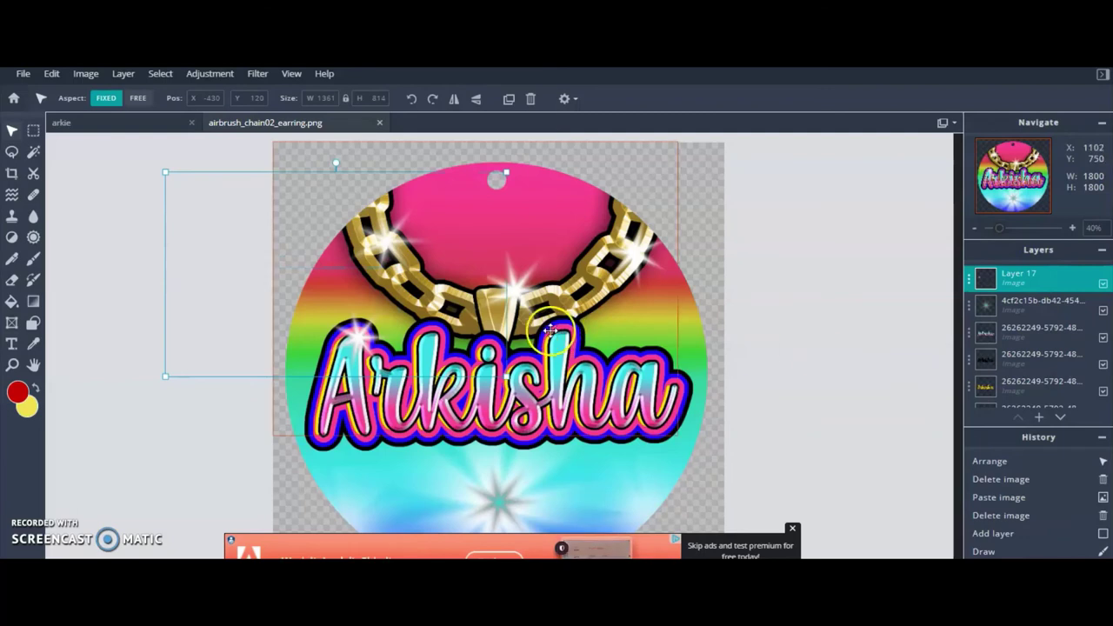
Nudge the star to the upper-left of the A, and cut it with a rectangular marquee and paste it as its own layer.
{"action": "left_click_drag", "start_coordinate": [385, 324], "coordinate": [321, 341]}
{"action": "left_click", "coordinate": [379, 376]}
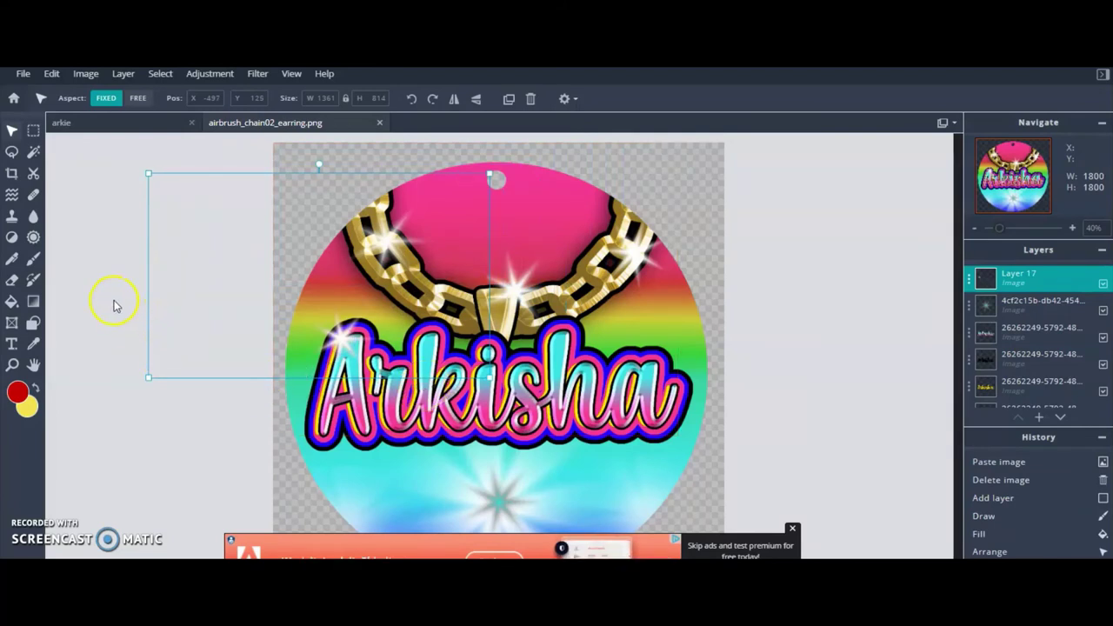
{"action": "left_click", "coordinate": [33, 129]}
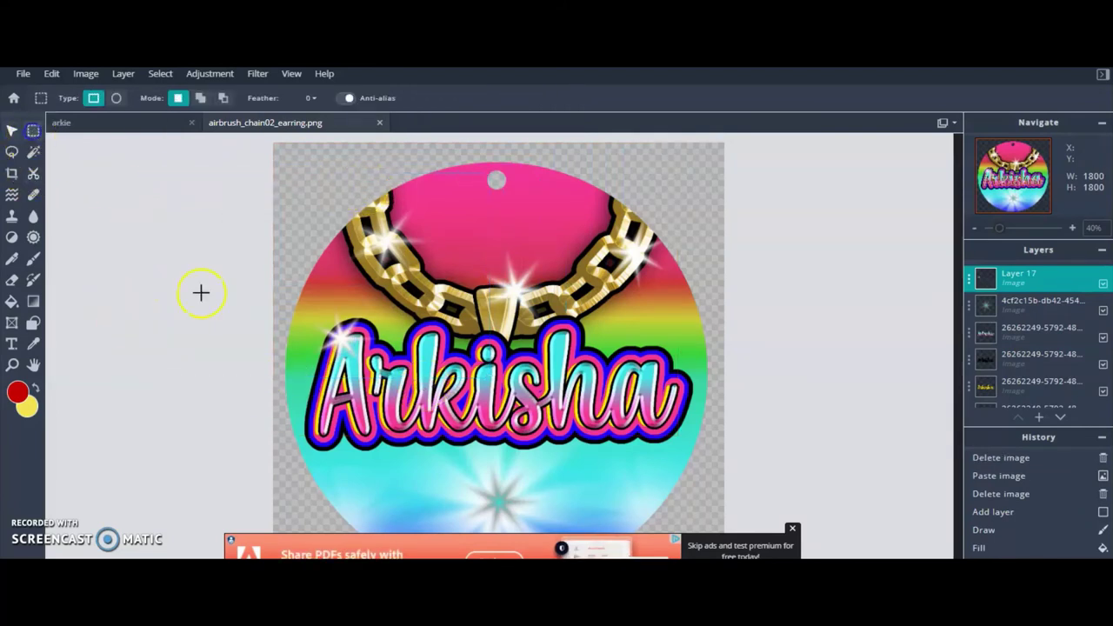
{"action": "left_click_drag", "start_coordinate": [304, 302], "coordinate": [377, 372]}
{"action": "left_click", "coordinate": [52, 74]}
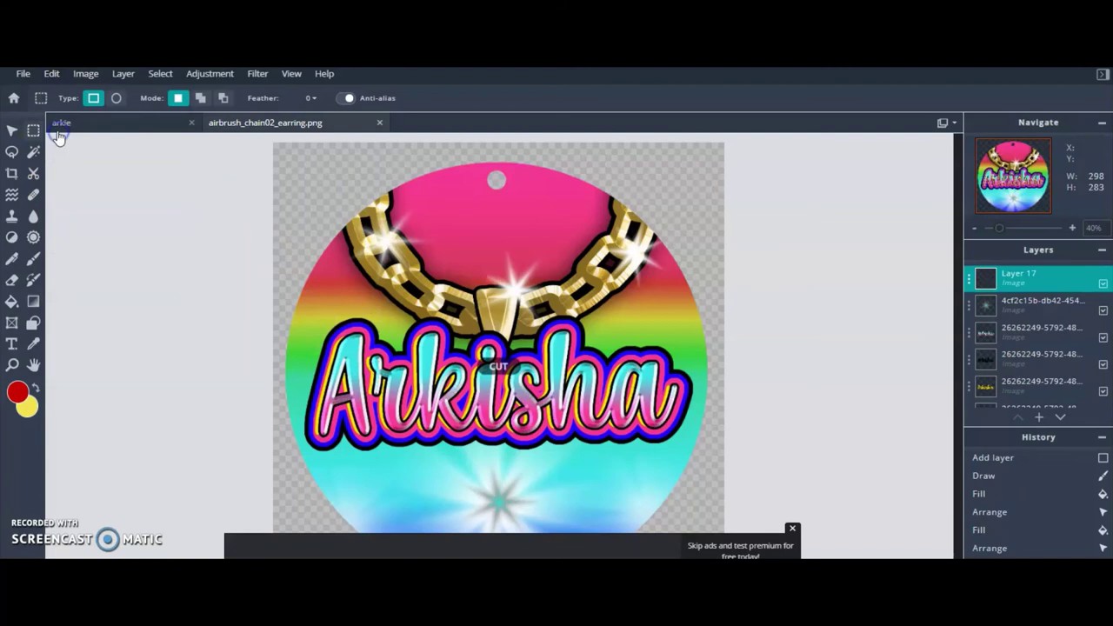
{"action": "left_click", "coordinate": [52, 73]}
{"action": "left_click", "coordinate": [67, 182]}
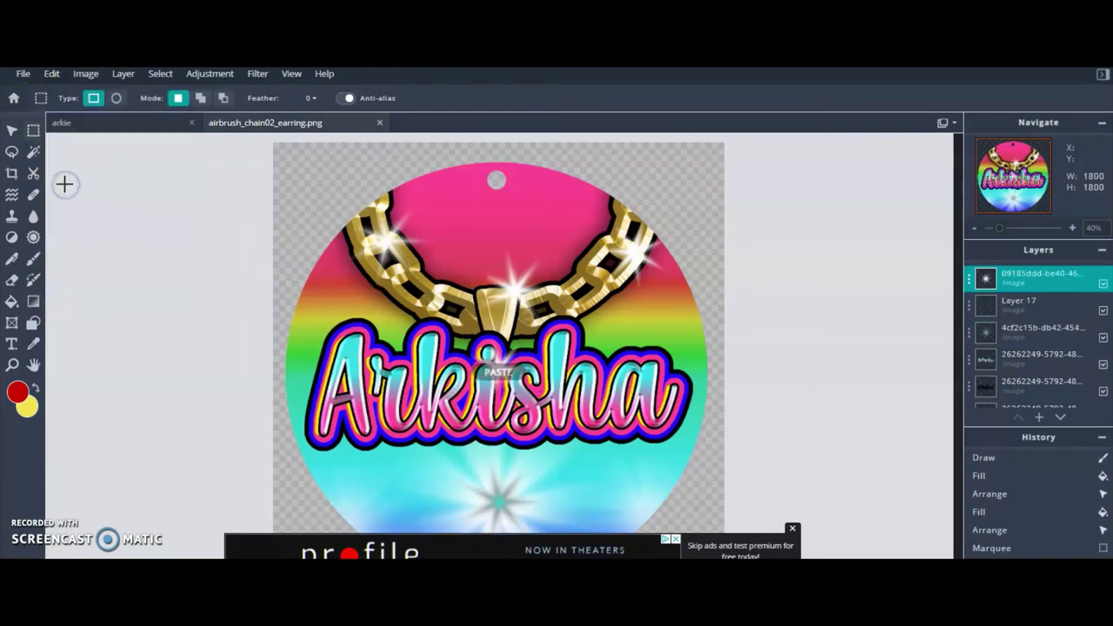
Delete the emptied Layer 17 and move the pasted star onto the top of the letter A.
{"action": "left_click", "coordinate": [1044, 305]}
{"action": "mouse_move", "coordinate": [1067, 306]}
{"action": "left_mouse_down"}
{"action": "mouse_move", "coordinate": [1087, 511]}
{"action": "mouse_move", "coordinate": [1075, 294]}
{"action": "left_mouse_up"}
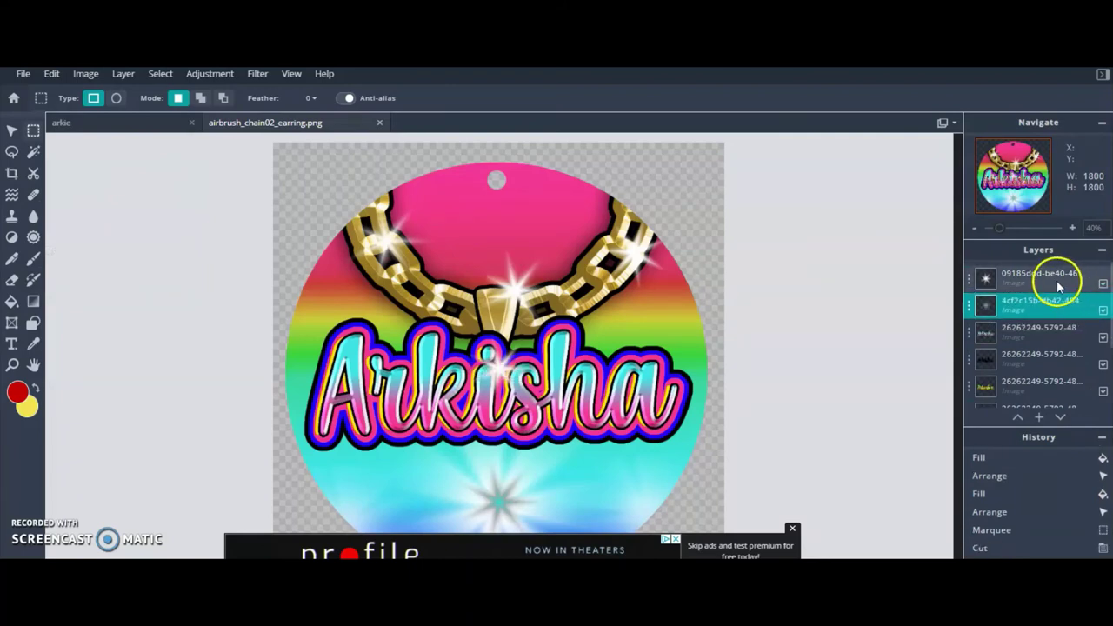
{"action": "key", "text": "ctrl+x"}
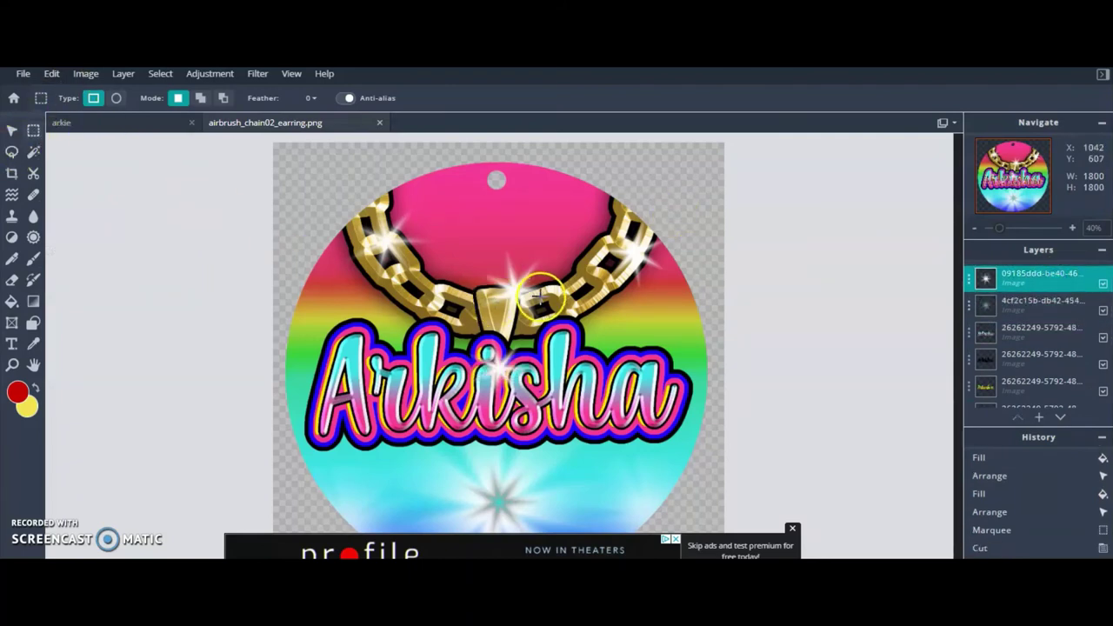
{"action": "left_click", "coordinate": [12, 130]}
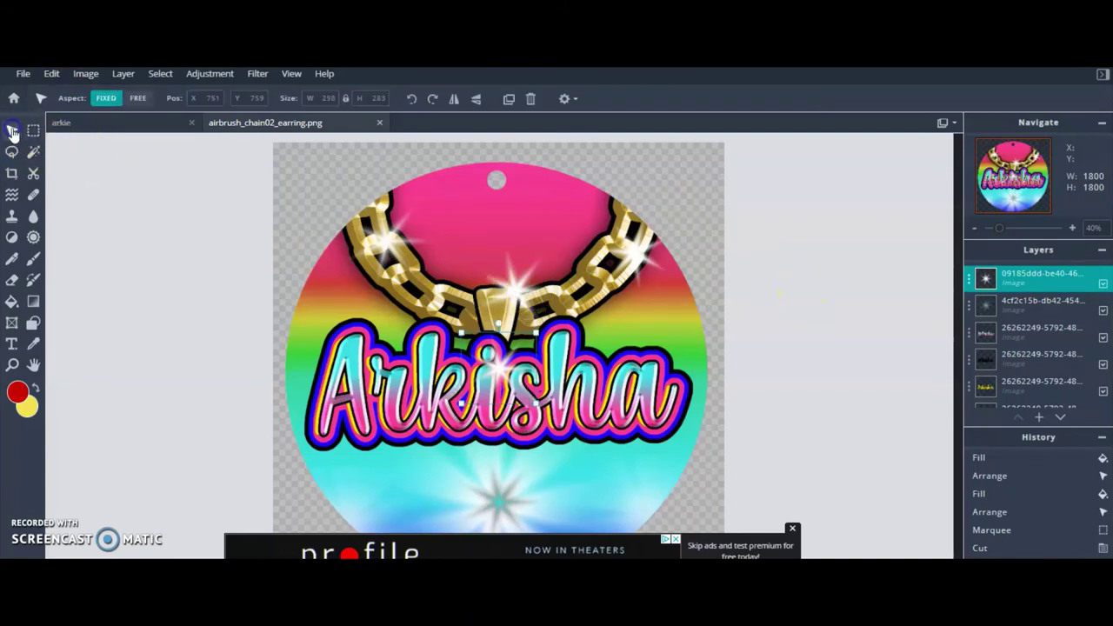
{"action": "left_click_drag", "start_coordinate": [437, 339], "coordinate": [351, 345]}
Duplicate the star layer and place the copy on the top of the letter h.
{"action": "left_click", "coordinate": [47, 75]}
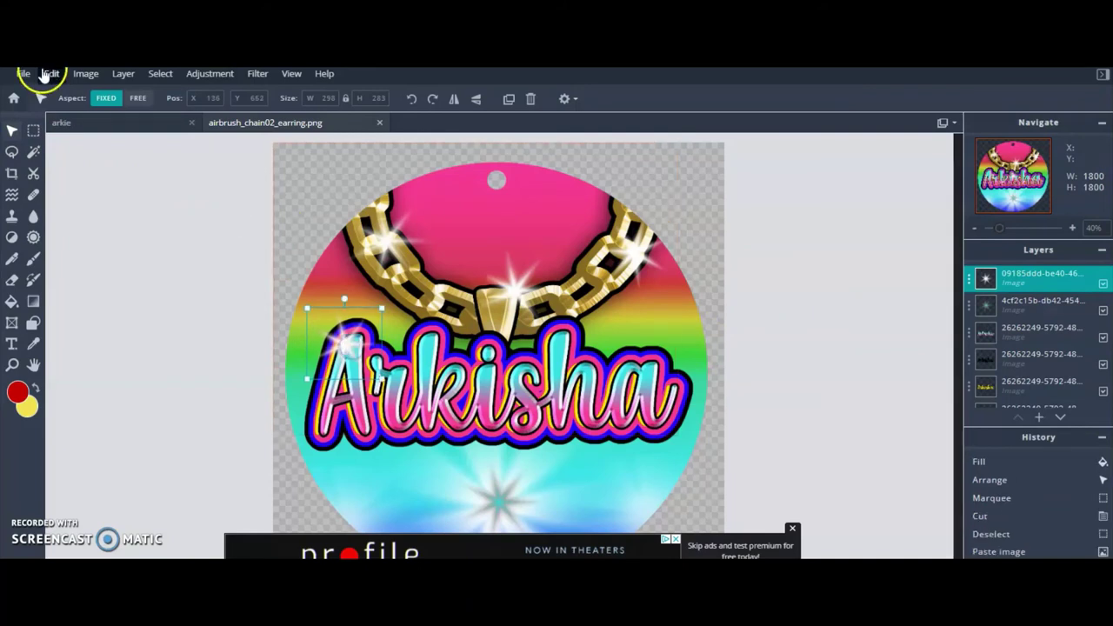
{"action": "left_click", "coordinate": [132, 75]}
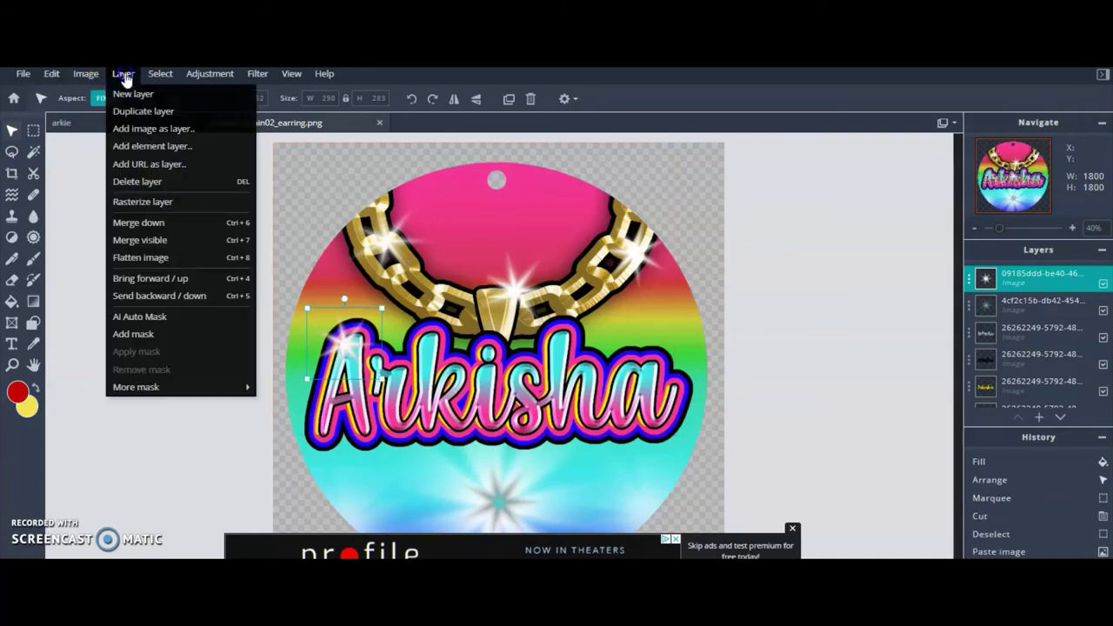
{"action": "left_click", "coordinate": [163, 114]}
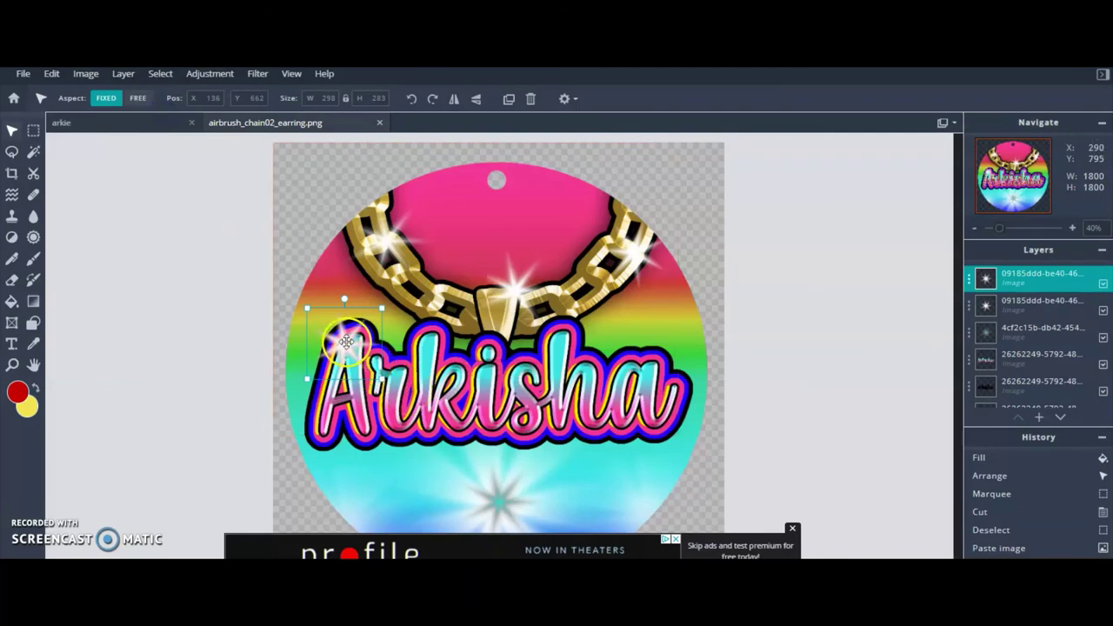
{"action": "left_click_drag", "start_coordinate": [347, 341], "coordinate": [571, 336]}
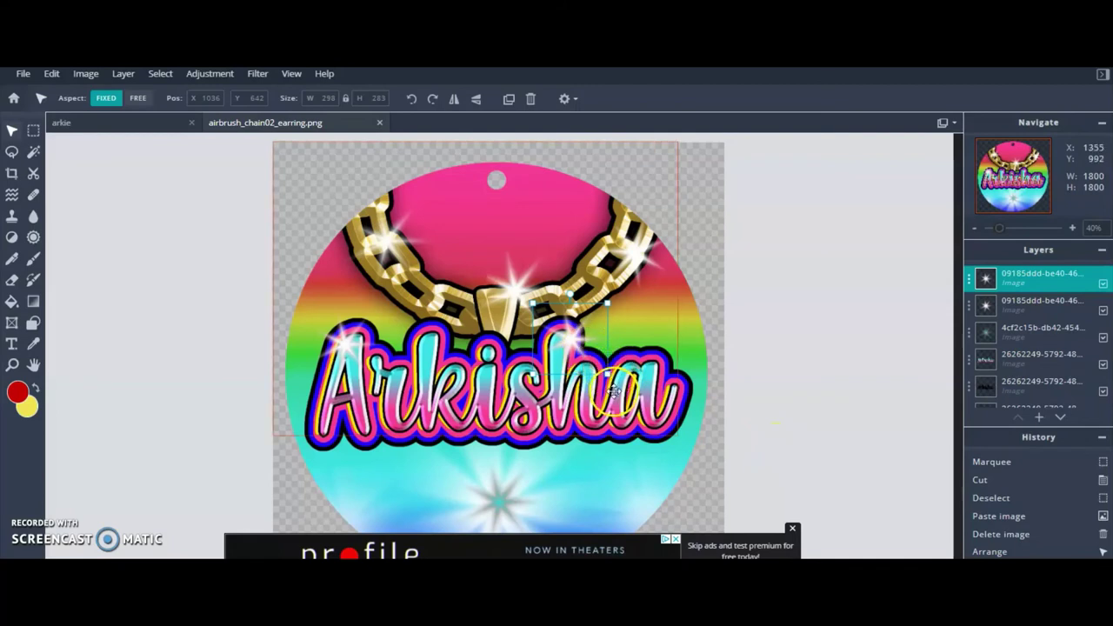
Duplicate the star layer, shrink the copy to about 230 × 218 px, and place it low between the letters i and s.
{"action": "scroll", "coordinate": [613, 391], "scroll_direction": "down", "scroll_amount": 1}
{"action": "scroll", "coordinate": [745, 394], "scroll_direction": "up", "scroll_amount": 1}
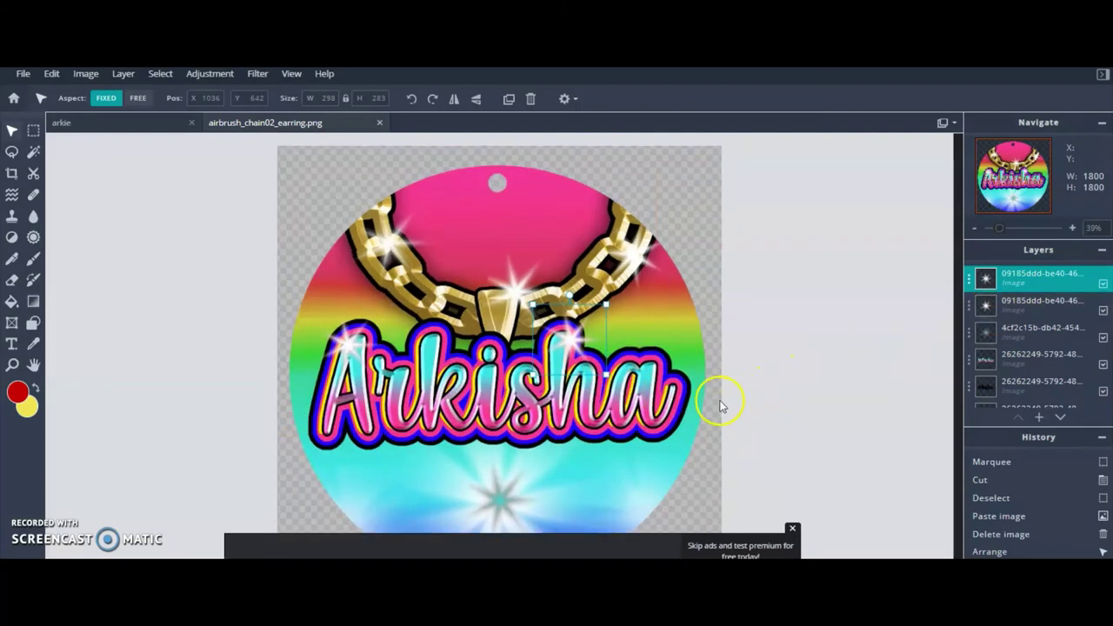
{"action": "left_click", "coordinate": [123, 74]}
{"action": "left_click", "coordinate": [149, 116]}
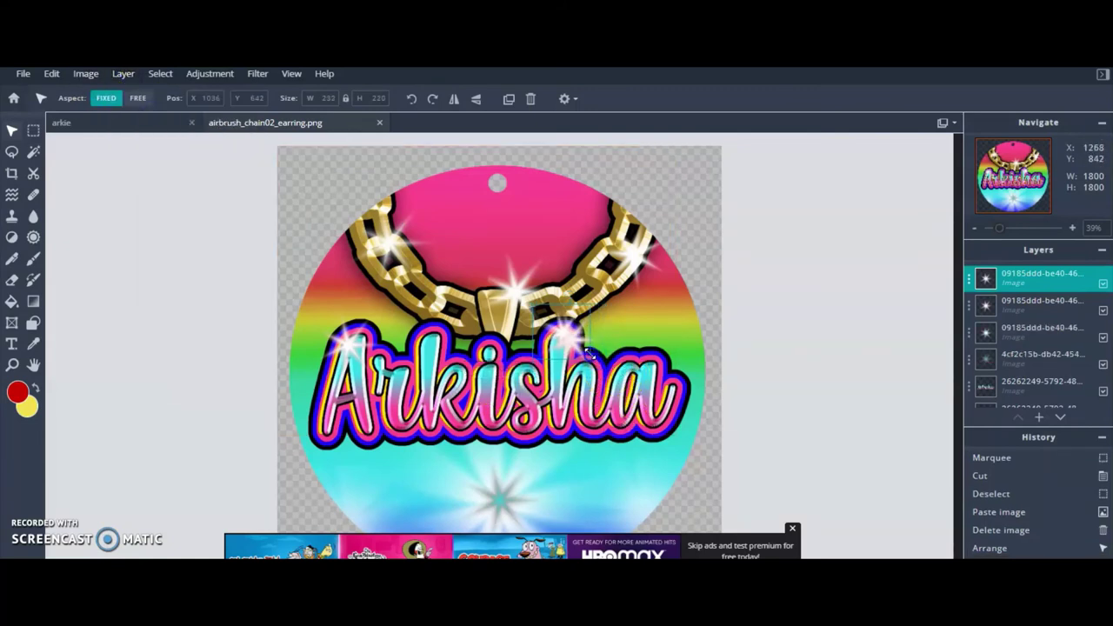
{"action": "left_click_drag", "start_coordinate": [588, 352], "coordinate": [512, 409]}
{"action": "left_click", "coordinate": [741, 444]}
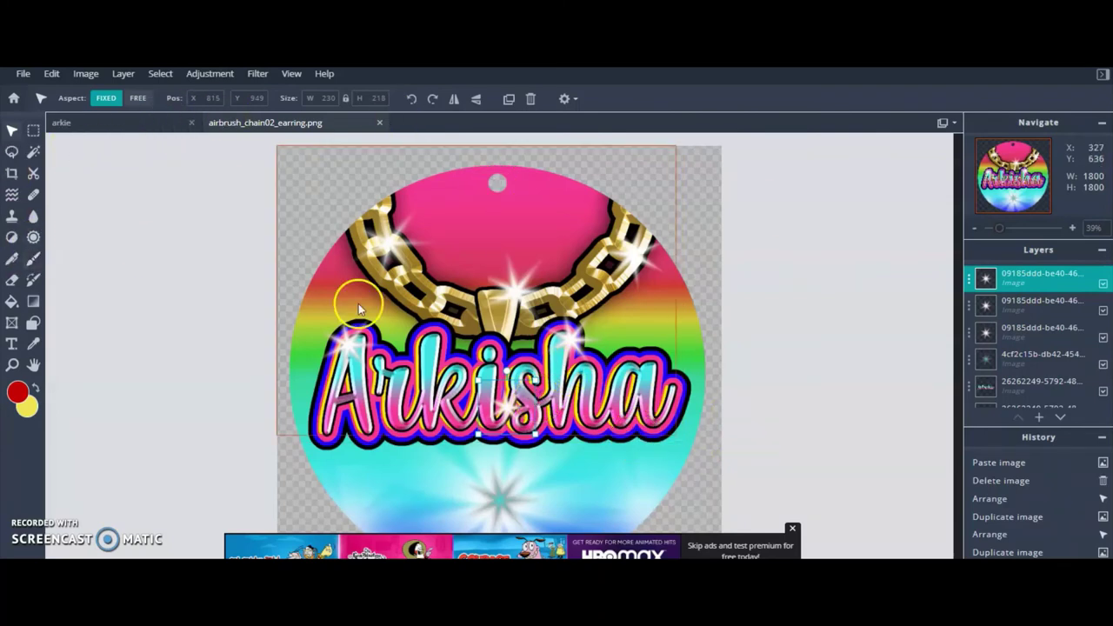
Add an empty layer and choose the soft round 40 px brush with 25% softness.
{"action": "left_click", "coordinate": [1041, 420]}
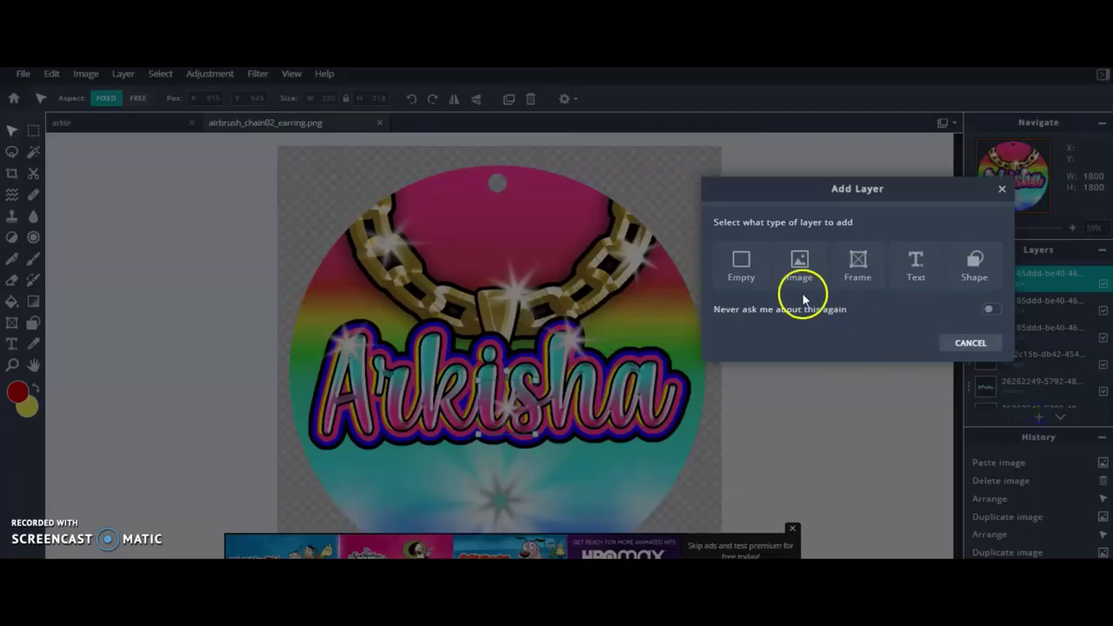
{"action": "left_click", "coordinate": [741, 263]}
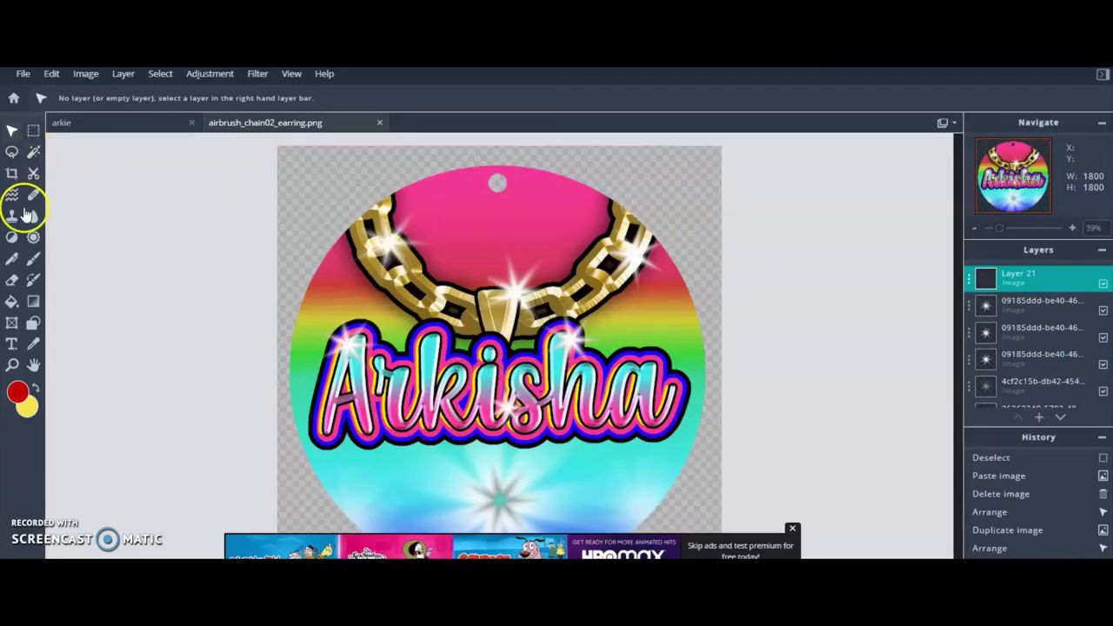
{"action": "left_click", "coordinate": [34, 258]}
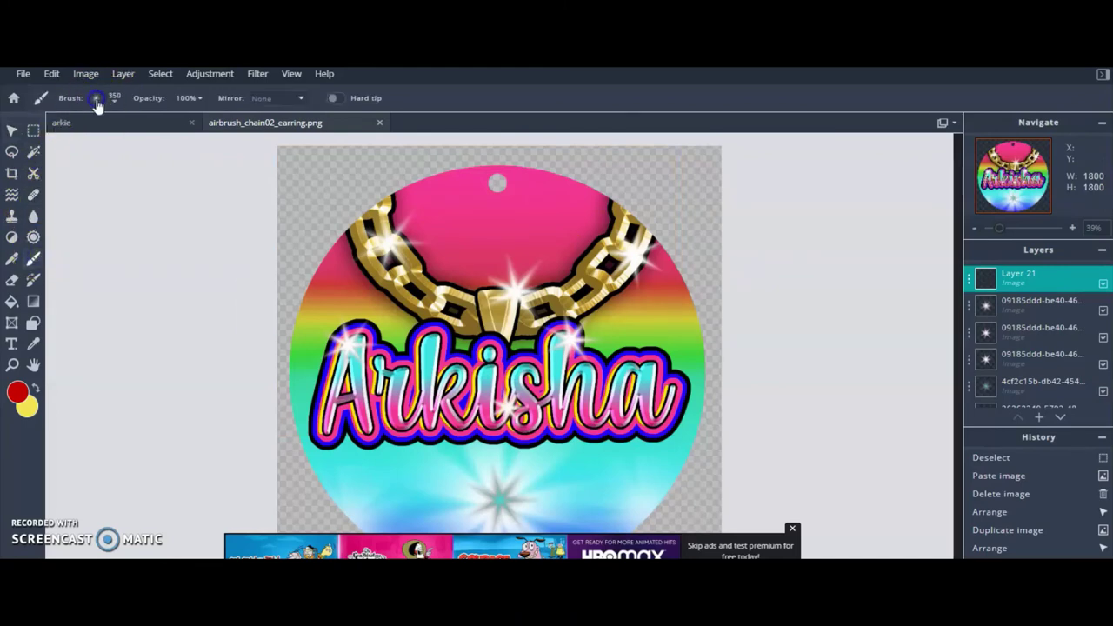
{"action": "left_click", "coordinate": [96, 99]}
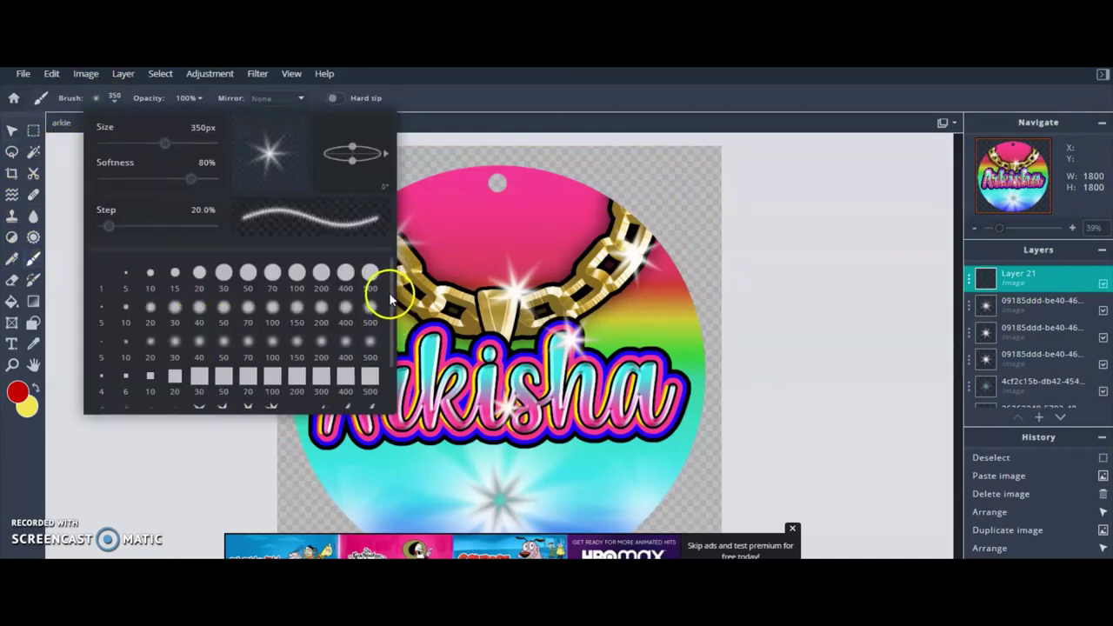
{"action": "left_click_drag", "start_coordinate": [391, 298], "coordinate": [402, 328]}
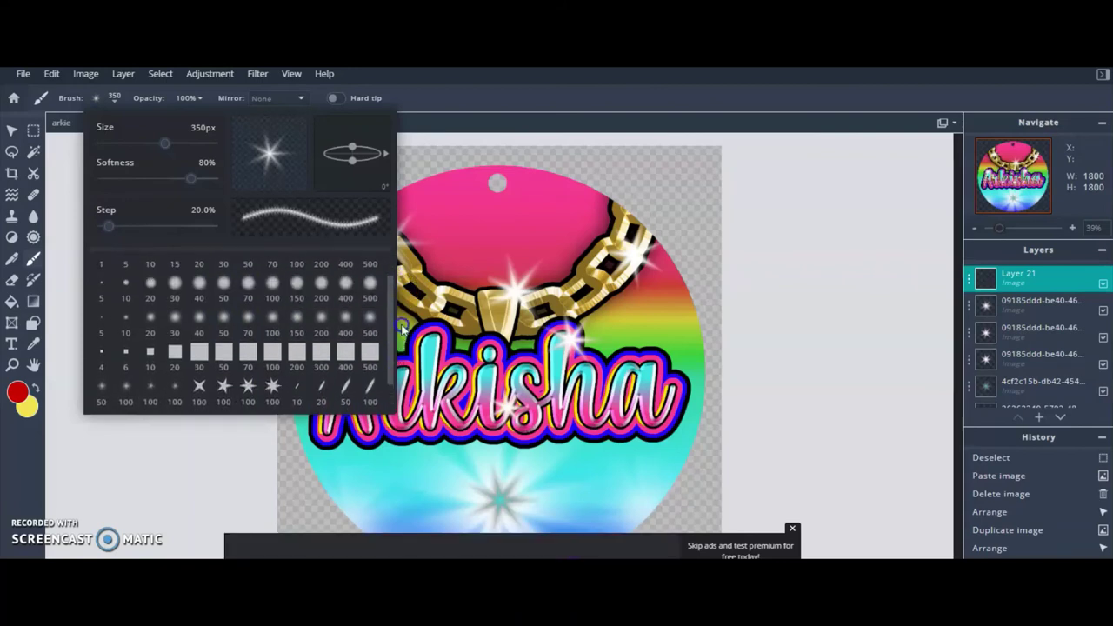
{"action": "scroll", "coordinate": [243, 316], "scroll_direction": "up", "scroll_amount": 1}
{"action": "mouse_move", "coordinate": [244, 316]}
{"action": "left_mouse_down"}
{"action": "mouse_move", "coordinate": [224, 306]}
{"action": "mouse_move", "coordinate": [223, 315]}
{"action": "left_mouse_up"}
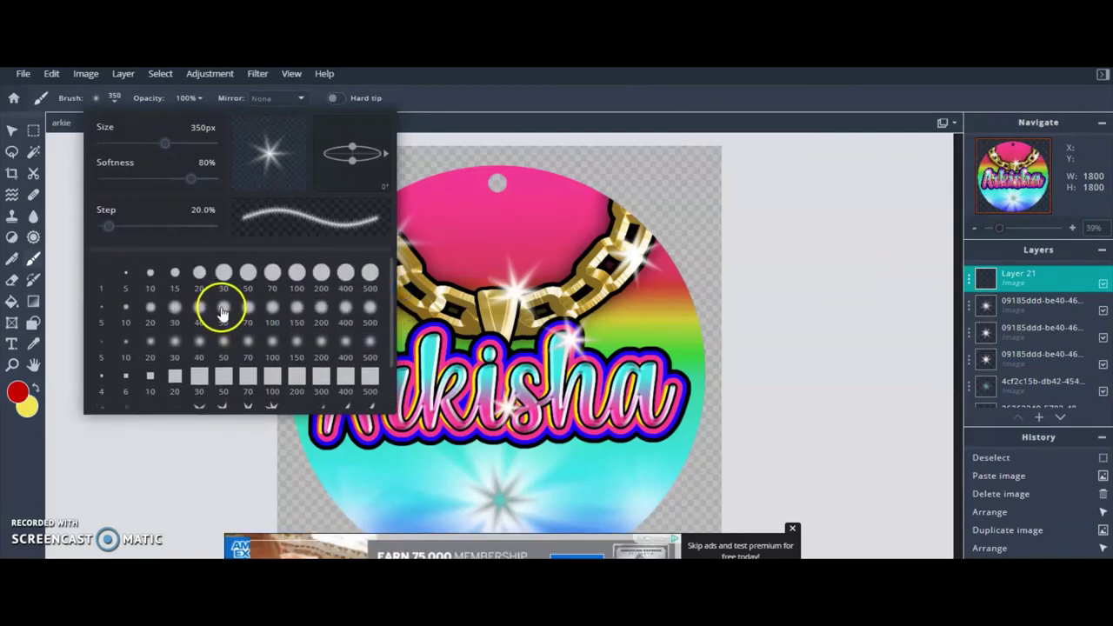
{"action": "left_click", "coordinate": [199, 310]}
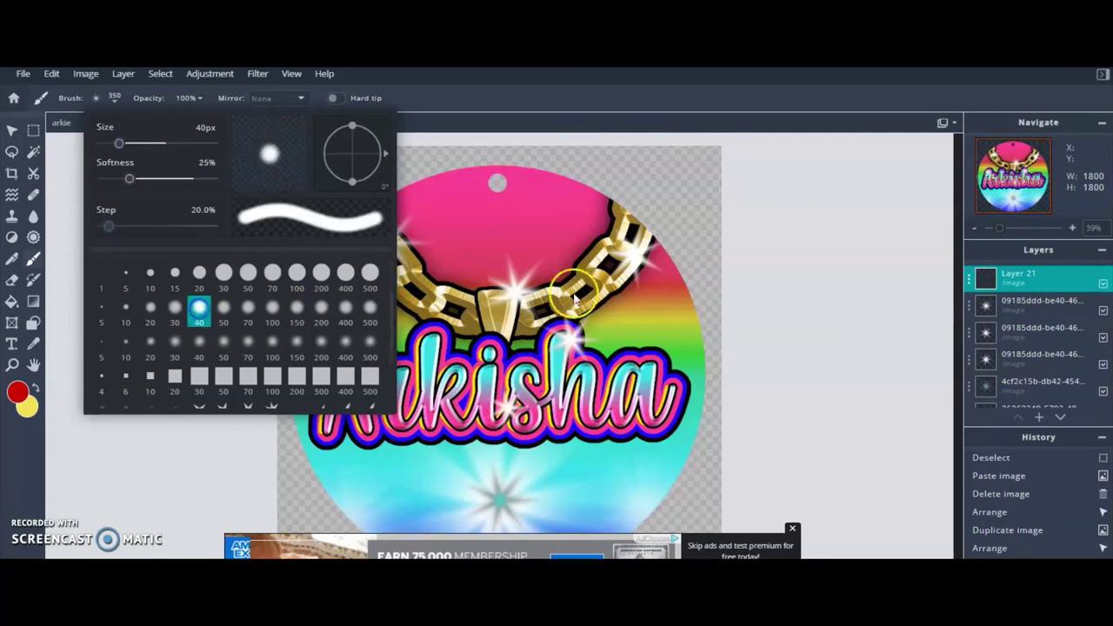
{"action": "left_click", "coordinate": [450, 215]}
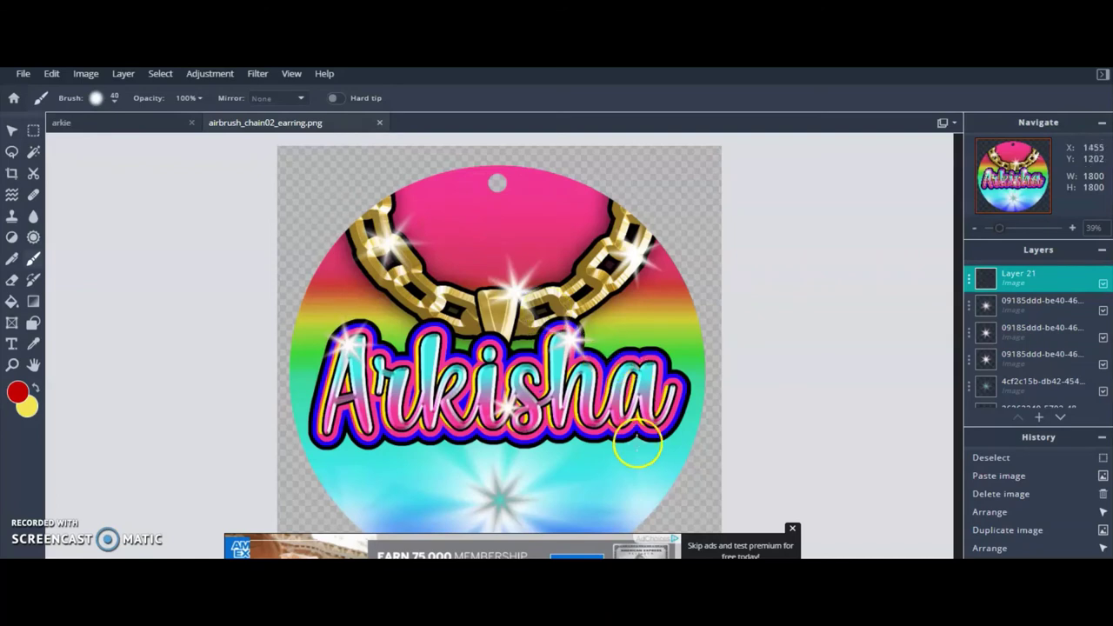
Set the foreground colour to blue #1E00FF by sampling it from the blue outline of the name lettering.
{"action": "left_click", "coordinate": [18, 391]}
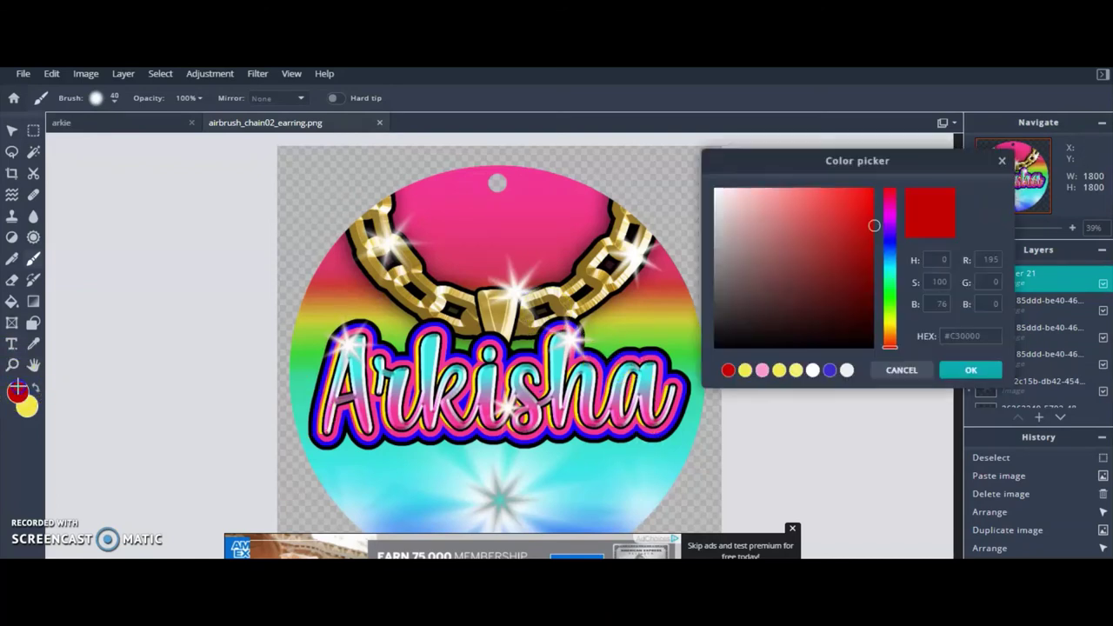
{"action": "left_click", "coordinate": [729, 339]}
{"action": "left_click_drag", "start_coordinate": [729, 339], "coordinate": [689, 372]}
{"action": "left_click", "coordinate": [971, 370]}
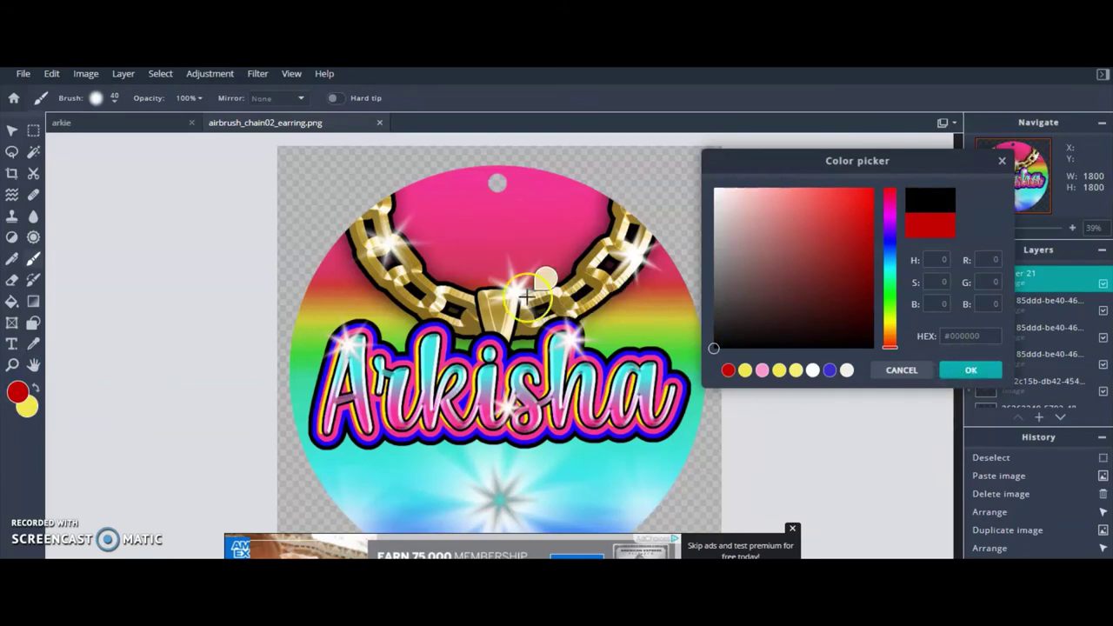
{"action": "left_click", "coordinate": [506, 357]}
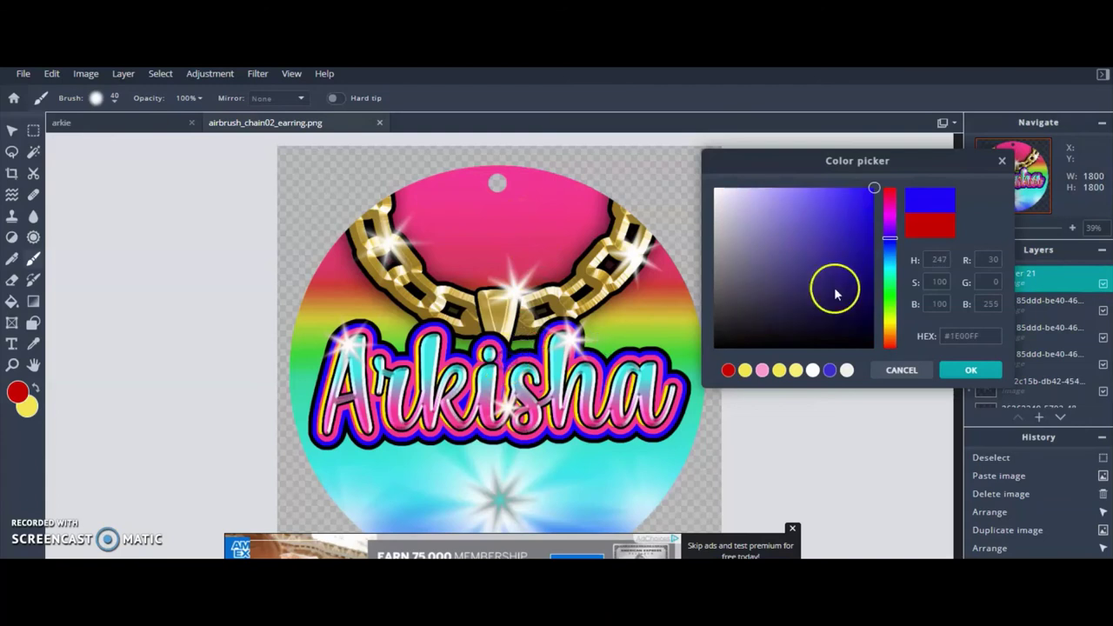
{"action": "left_click", "coordinate": [963, 372]}
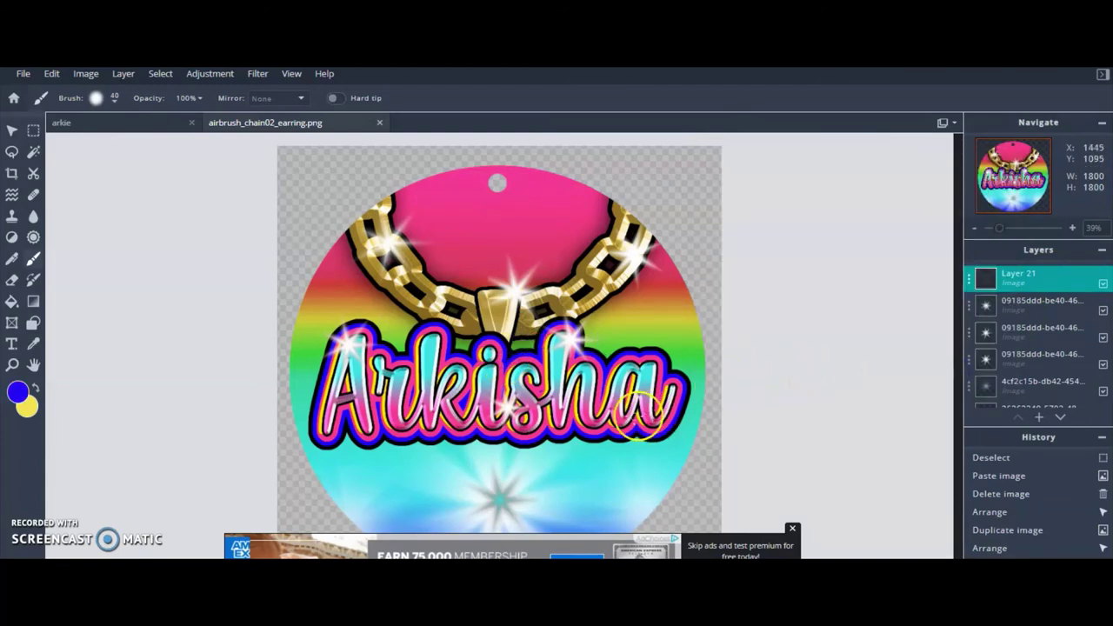
Paint a cluster of three blue dots below the final letter a and another cluster of three above the letter A.
{"action": "left_click", "coordinate": [640, 449]}
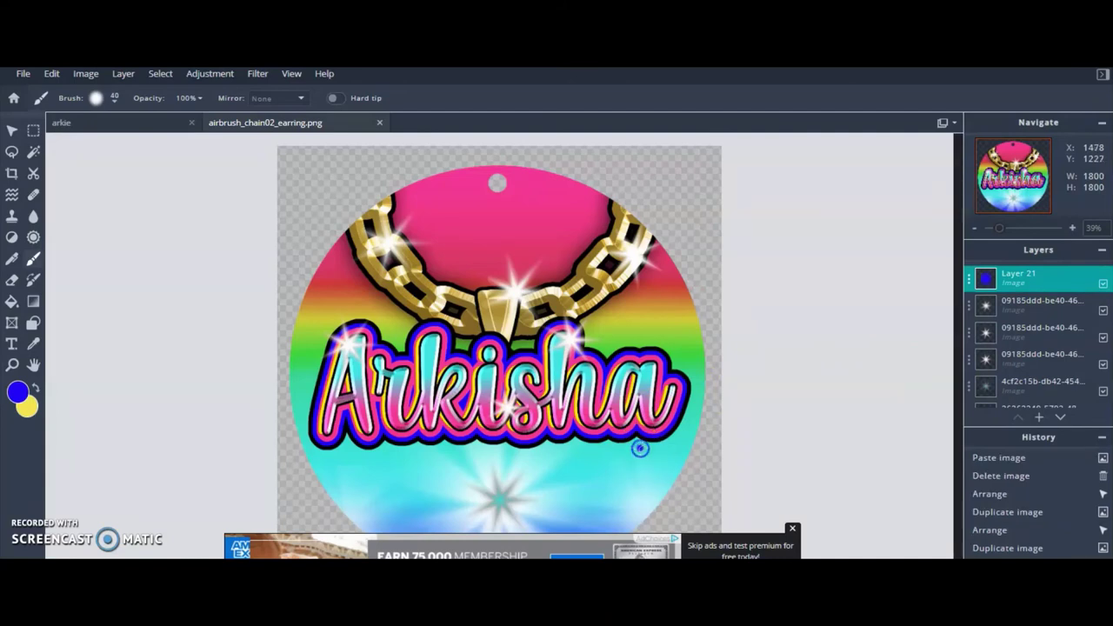
{"action": "left_click", "coordinate": [664, 450]}
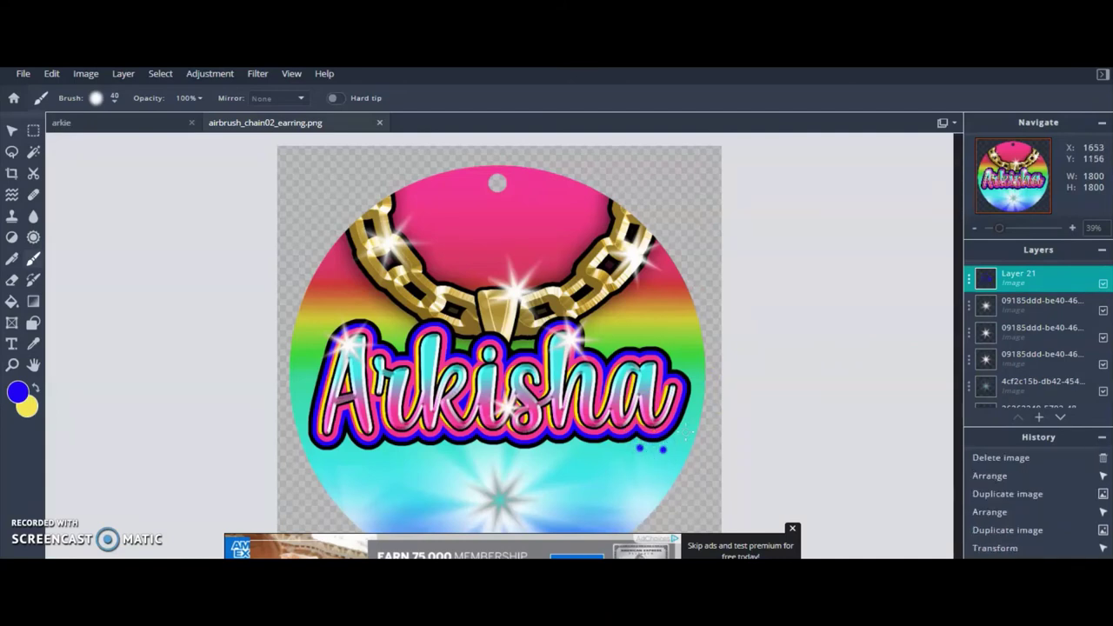
{"action": "left_click", "coordinate": [649, 456]}
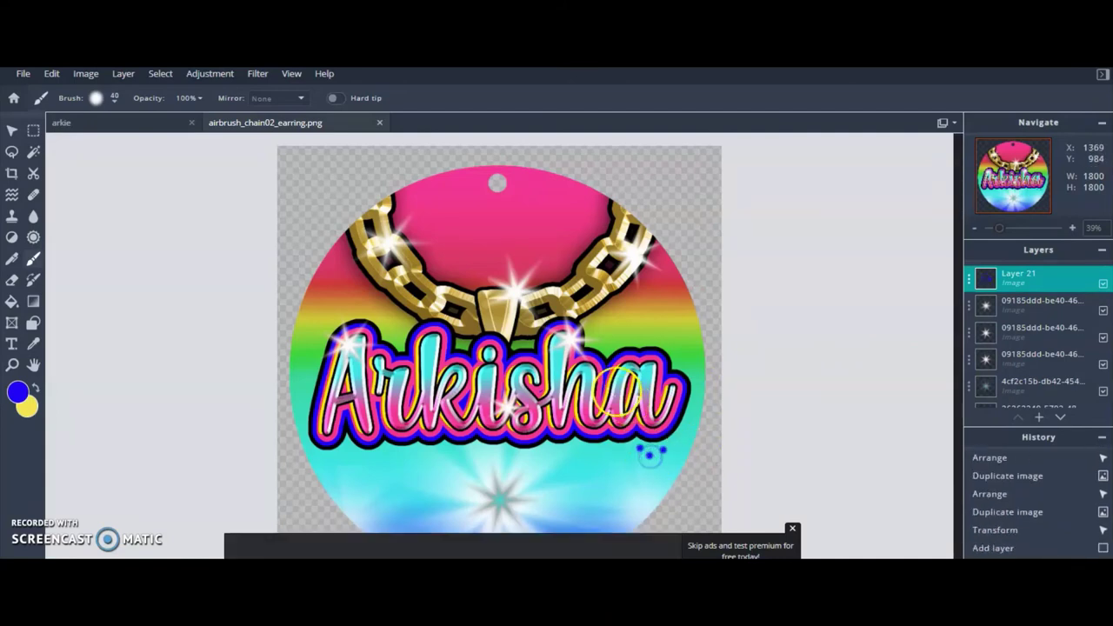
{"action": "left_click", "coordinate": [331, 321]}
{"action": "left_click", "coordinate": [345, 315]}
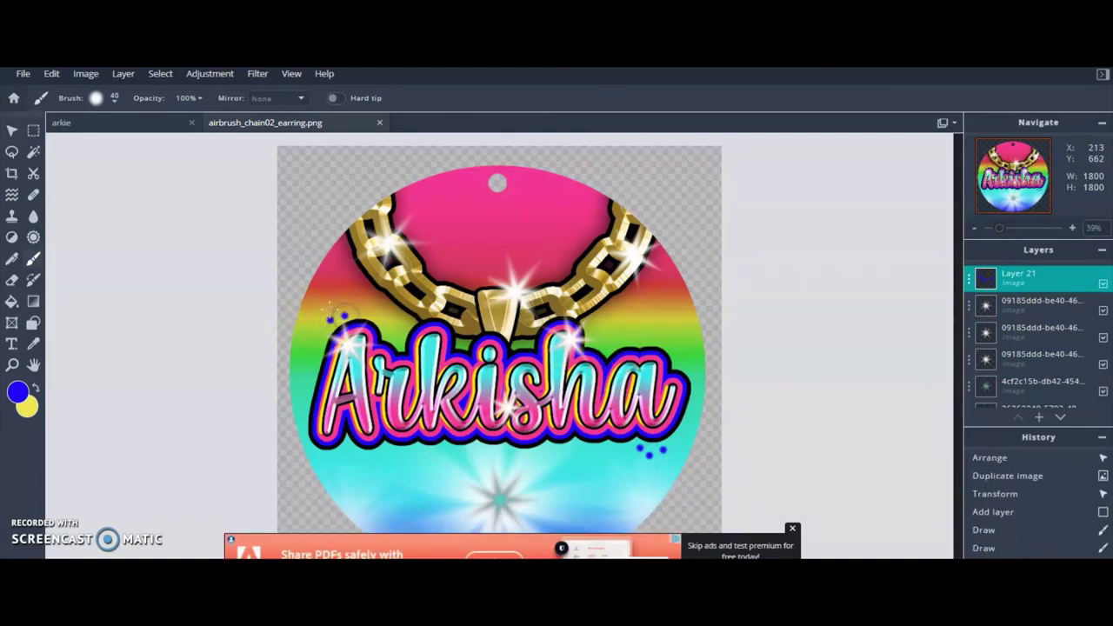
{"action": "left_click", "coordinate": [335, 311]}
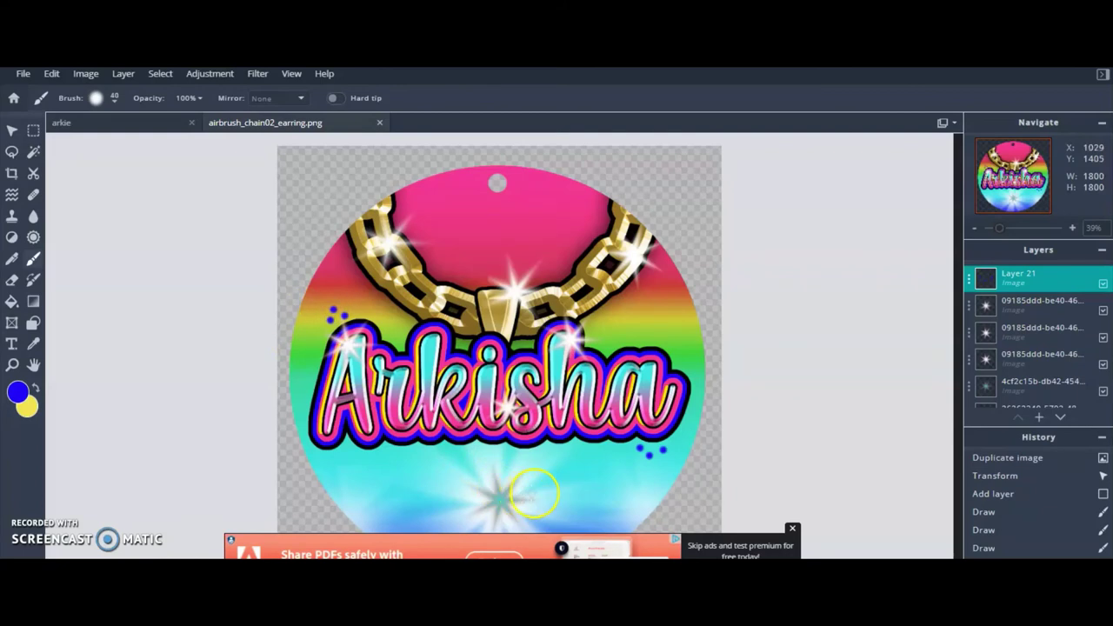
Add another empty layer above the blue dots and set the brush size to 23 px.
{"action": "scroll", "coordinate": [540, 485], "scroll_direction": "down", "scroll_amount": 1}
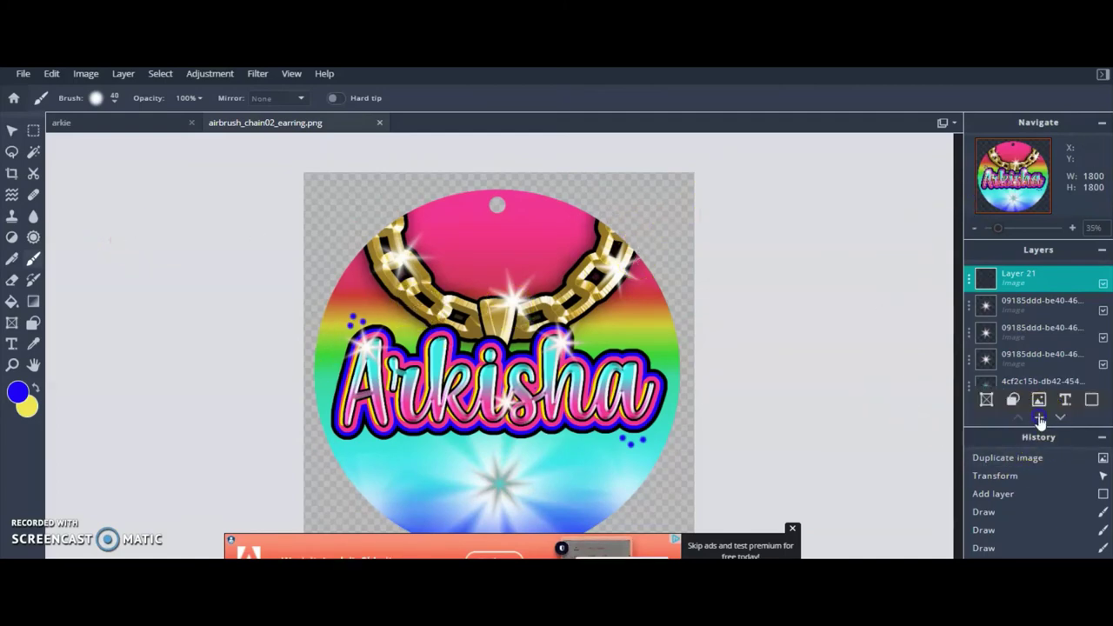
{"action": "left_click", "coordinate": [1037, 398]}
{"action": "left_click", "coordinate": [743, 266]}
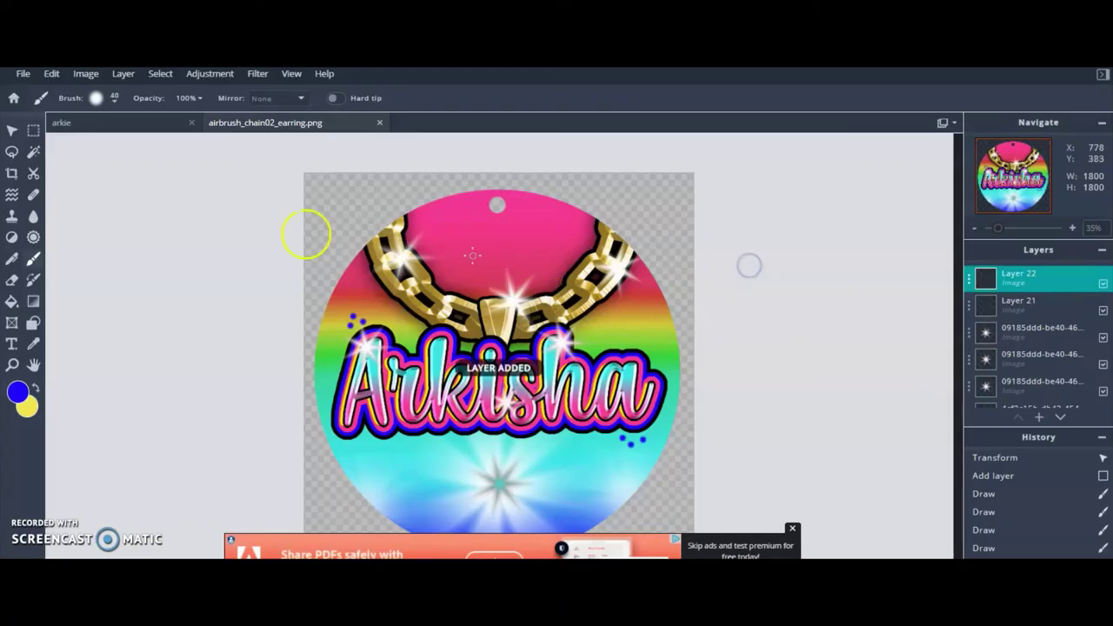
{"action": "left_click", "coordinate": [113, 100]}
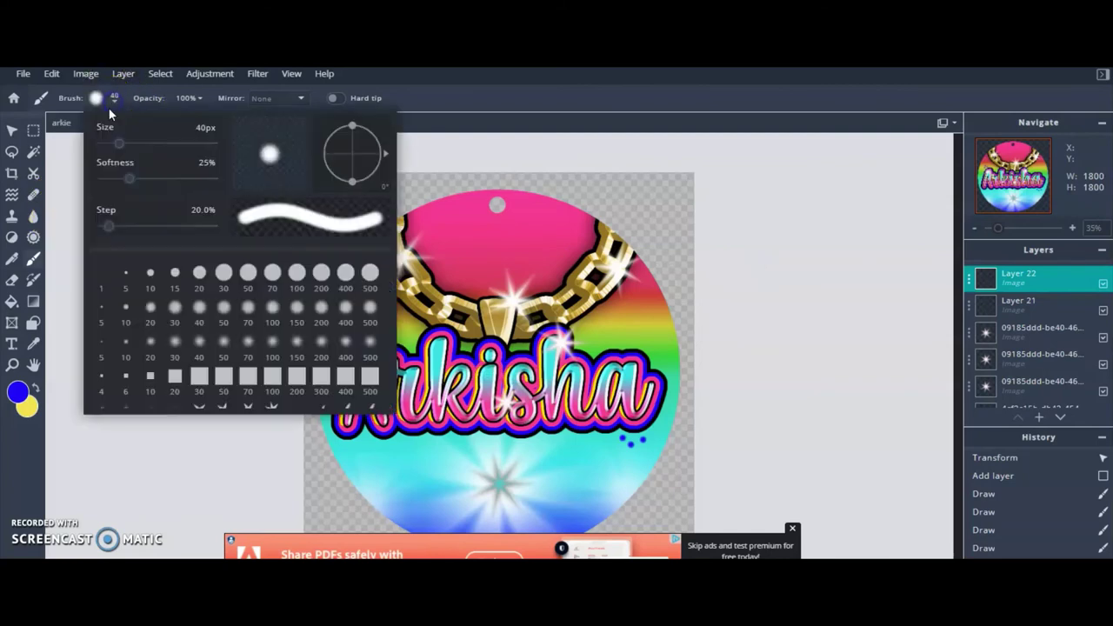
{"action": "left_click", "coordinate": [113, 141]}
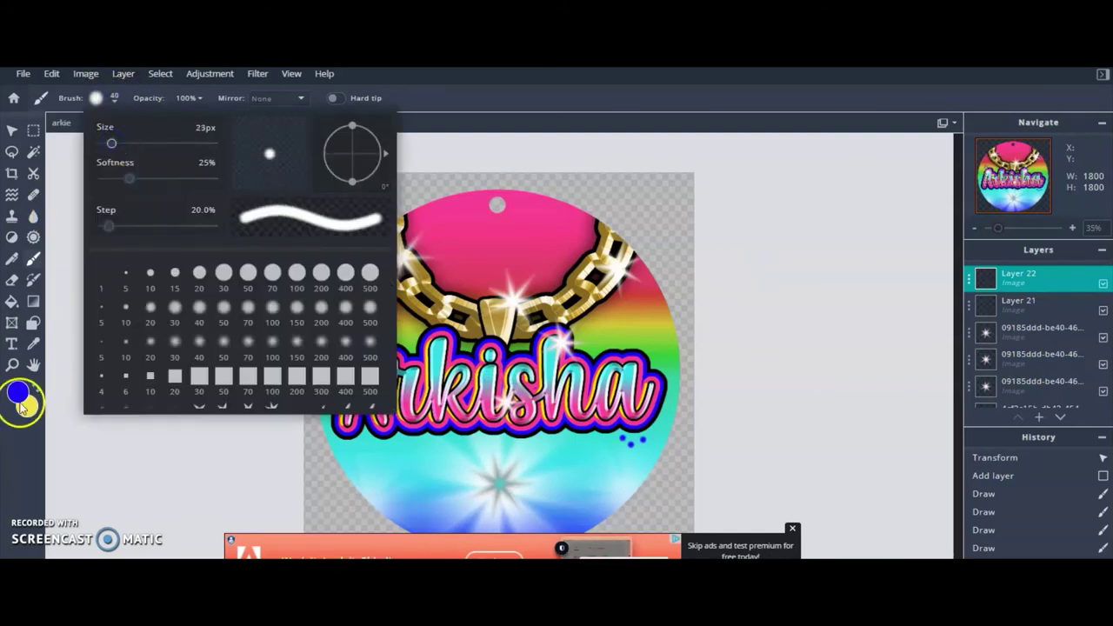
Set the foreground colour to white.
{"action": "left_click", "coordinate": [21, 405]}
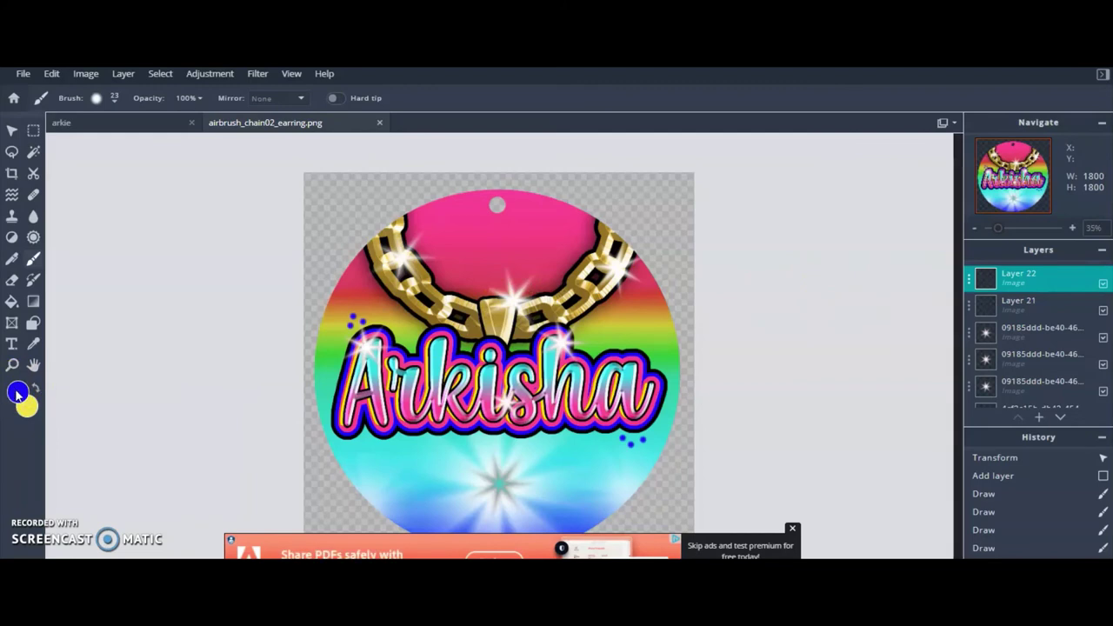
{"action": "left_click", "coordinate": [17, 394]}
{"action": "left_click_drag", "start_coordinate": [841, 266], "coordinate": [683, 166]}
{"action": "left_click", "coordinate": [968, 372]}
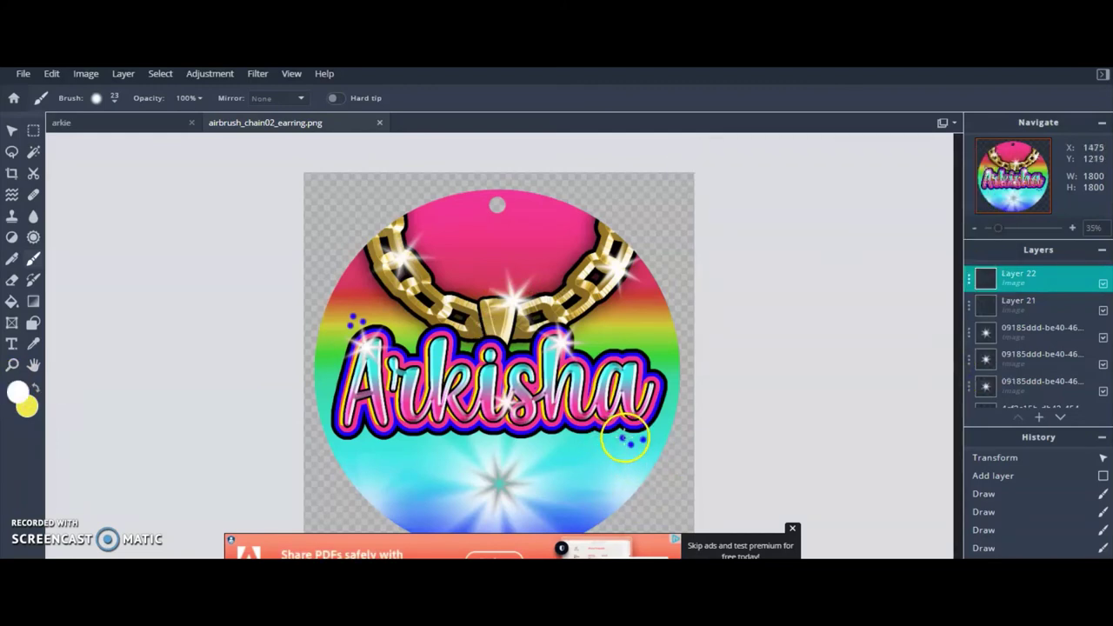
Paint a small white highlight on each blue dot in both clusters, and toggle the highlight layer's visibility to compare the effect.
{"action": "left_click", "coordinate": [625, 441]}
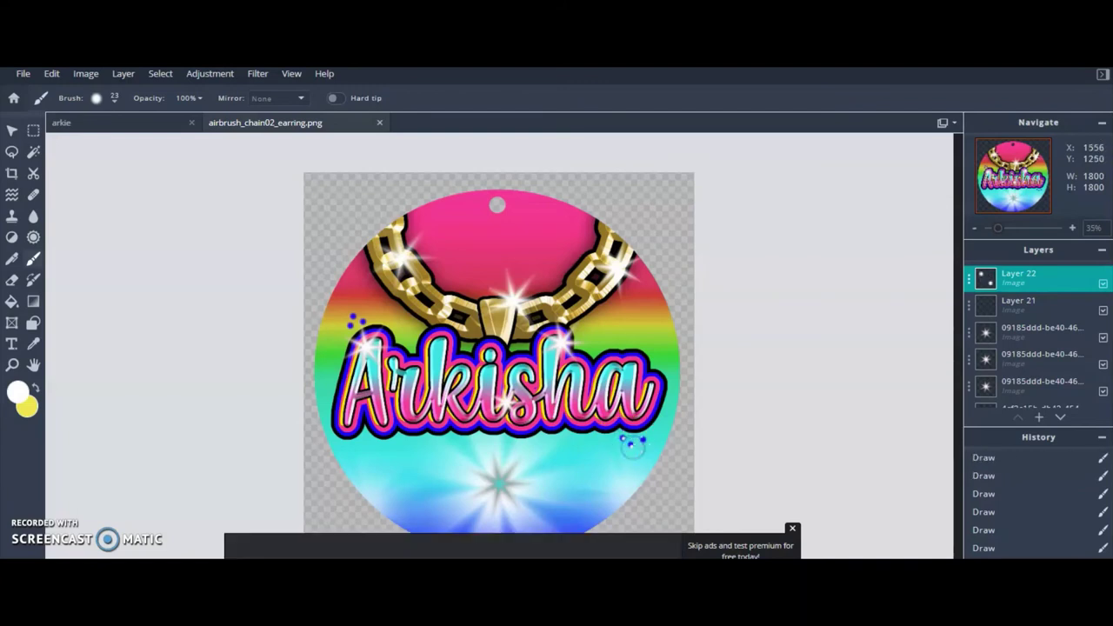
{"action": "key", "text": "ctrl+z"}
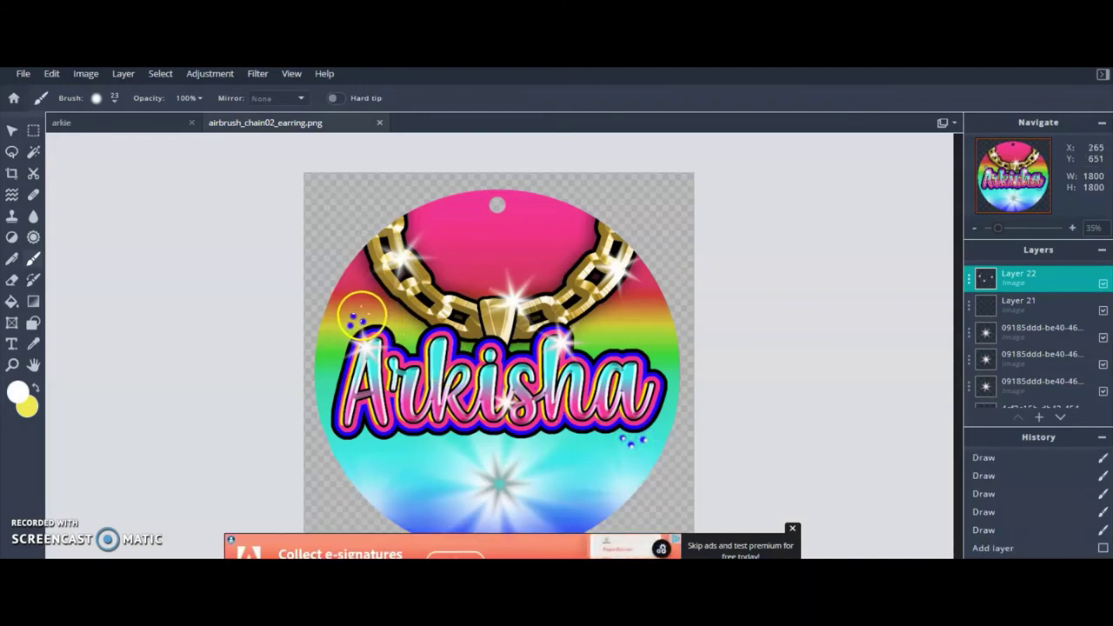
{"action": "left_click", "coordinate": [352, 322]}
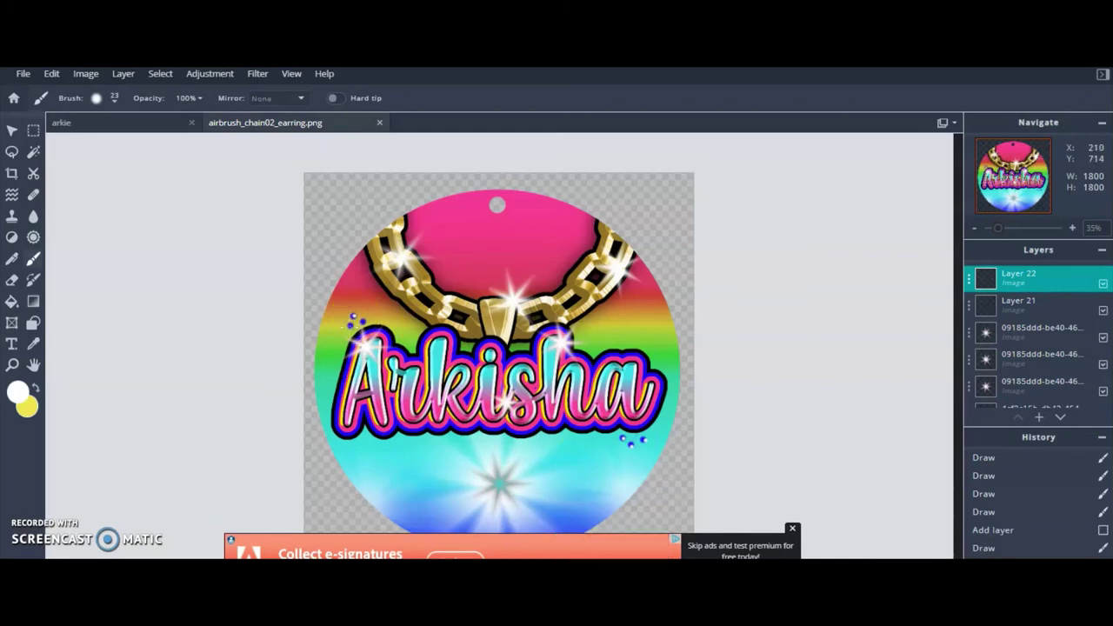
{"action": "left_click", "coordinate": [351, 326]}
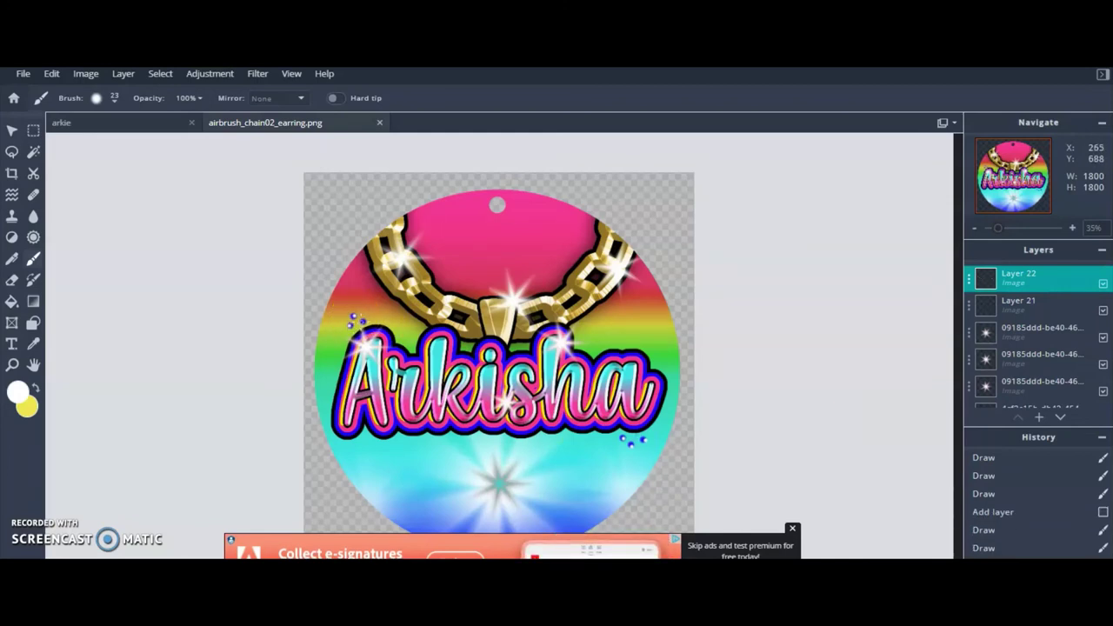
{"action": "left_click", "coordinate": [361, 321]}
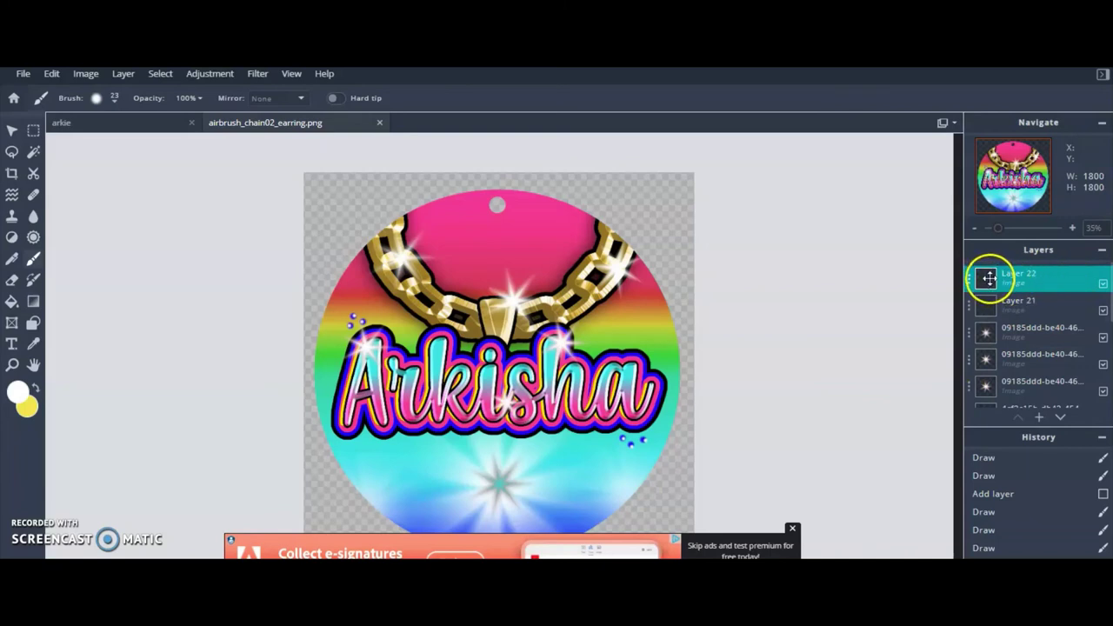
{"action": "left_click", "coordinate": [1102, 285]}
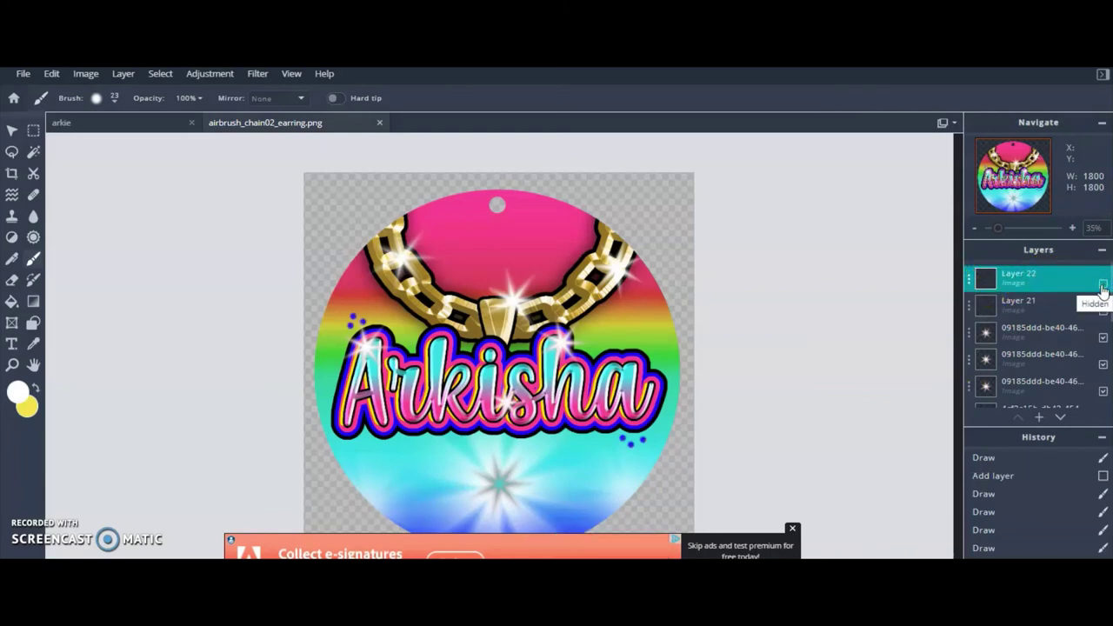
{"action": "left_click", "coordinate": [1103, 284]}
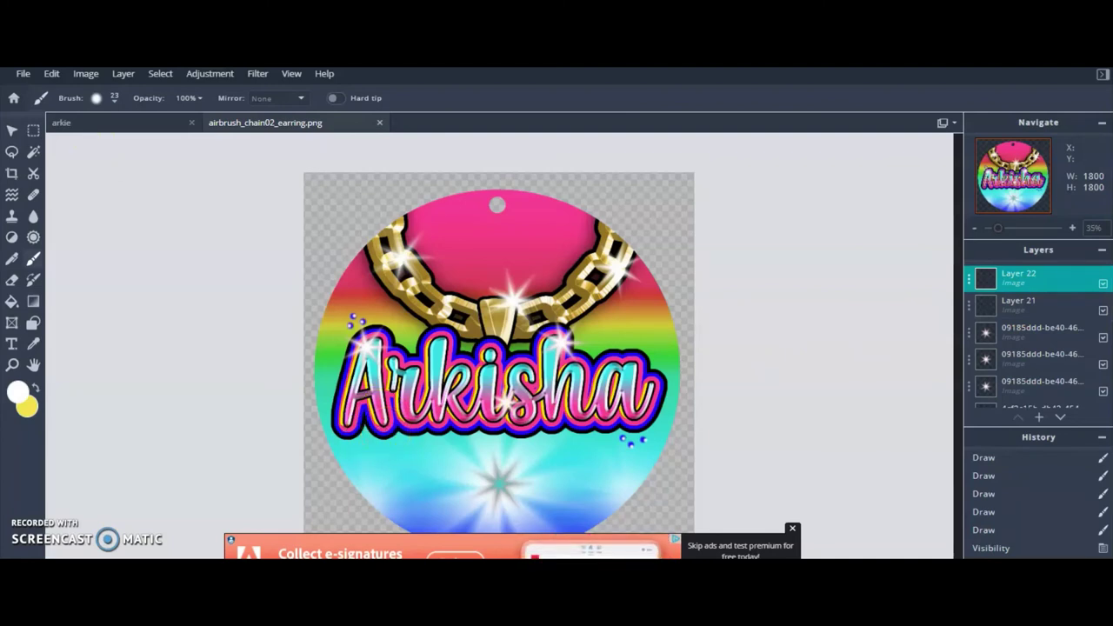
Save the earring design as a PXZ project file named kishakisha.
{"action": "left_click", "coordinate": [22, 76]}
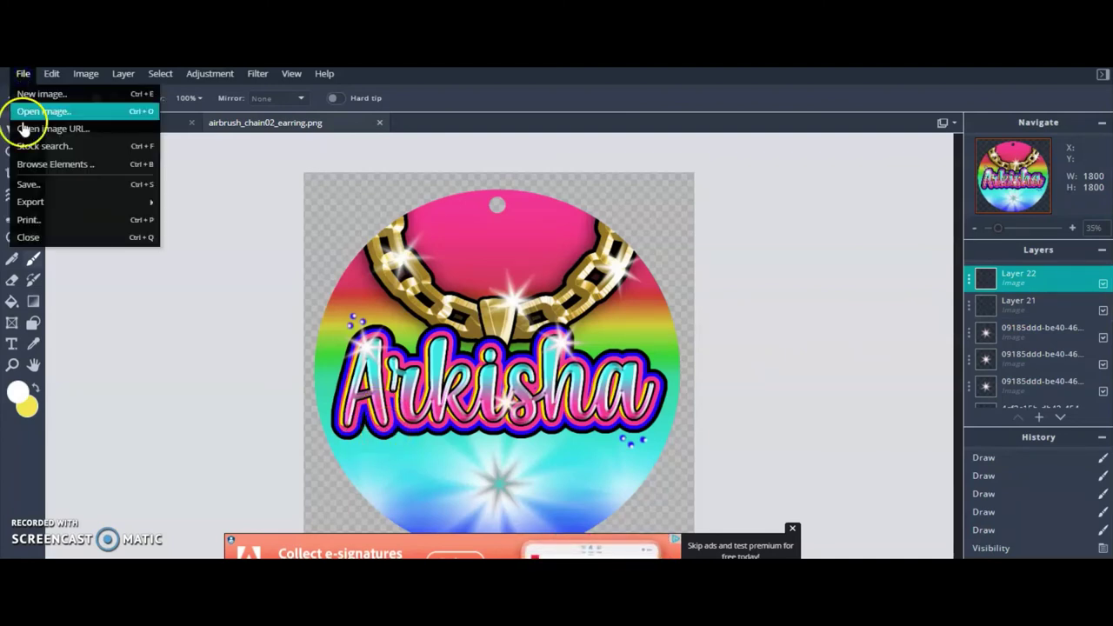
{"action": "left_click", "coordinate": [29, 185]}
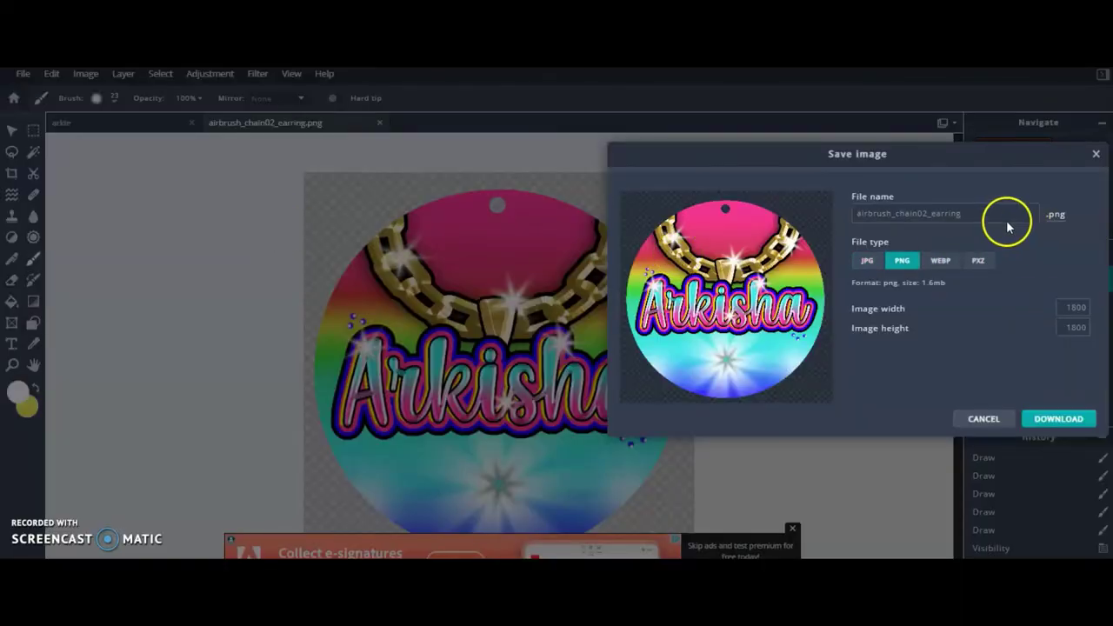
{"action": "left_click", "coordinate": [920, 214]}
{"action": "left_click_drag", "start_coordinate": [971, 213], "coordinate": [727, 212]}
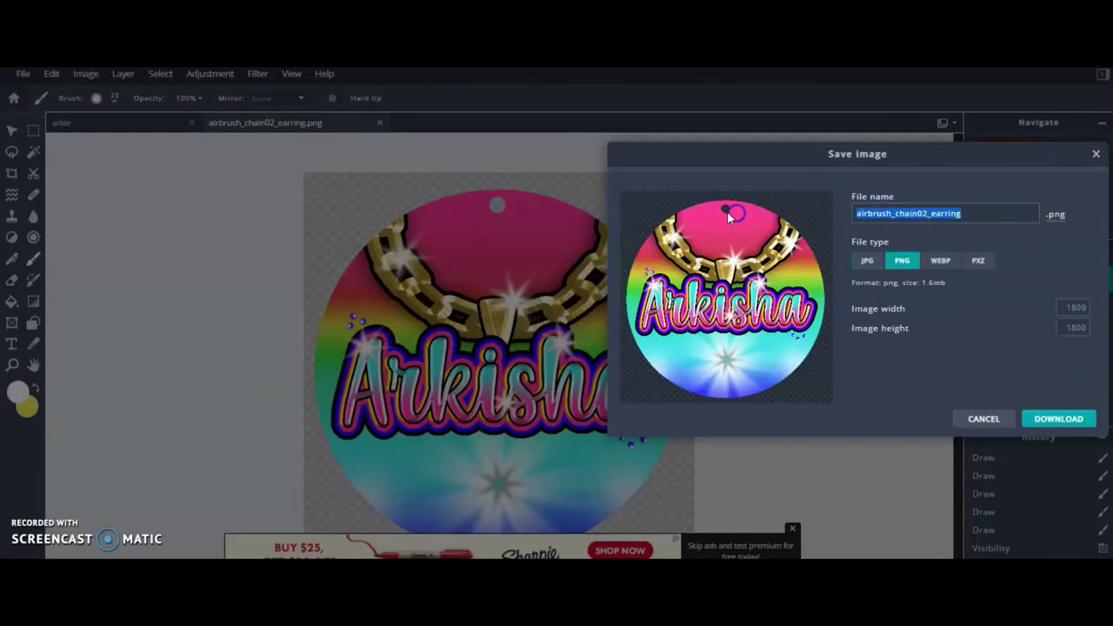
{"action": "key", "text": "BackSpace"}
{"action": "type", "text": "k"}
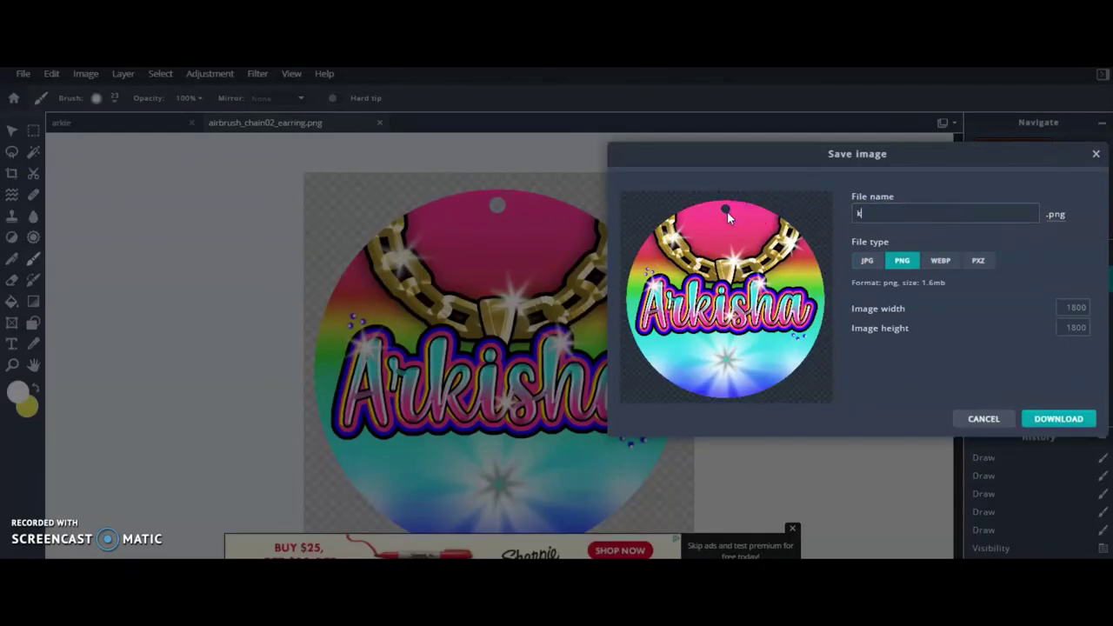
{"action": "type", "text": "ishakisha"}
{"action": "left_click", "coordinate": [979, 263]}
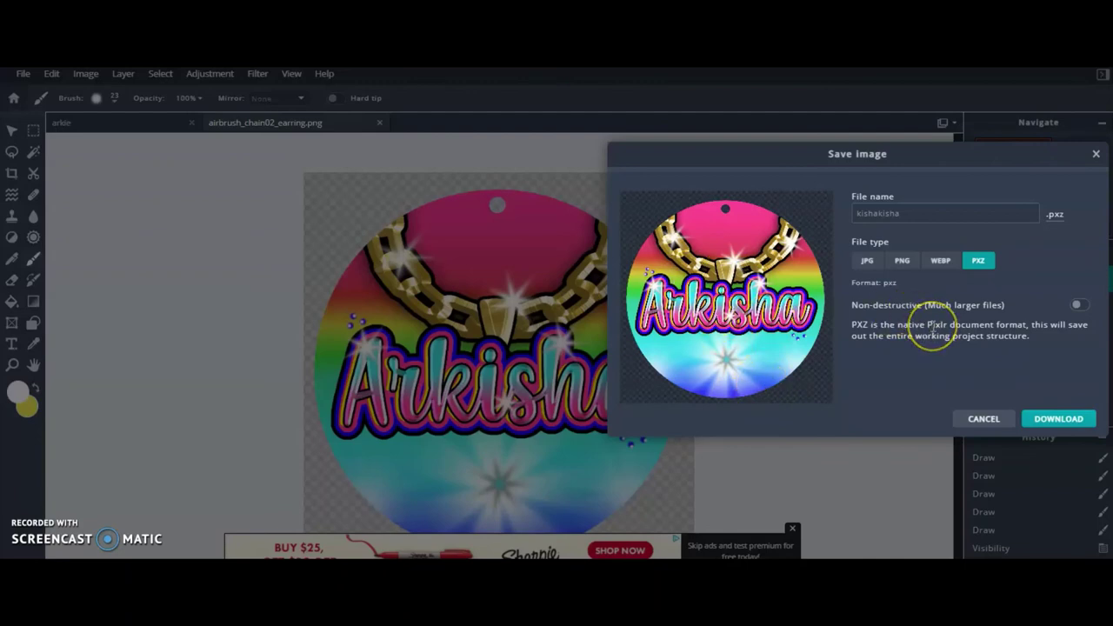
{"action": "left_click", "coordinate": [1045, 422]}
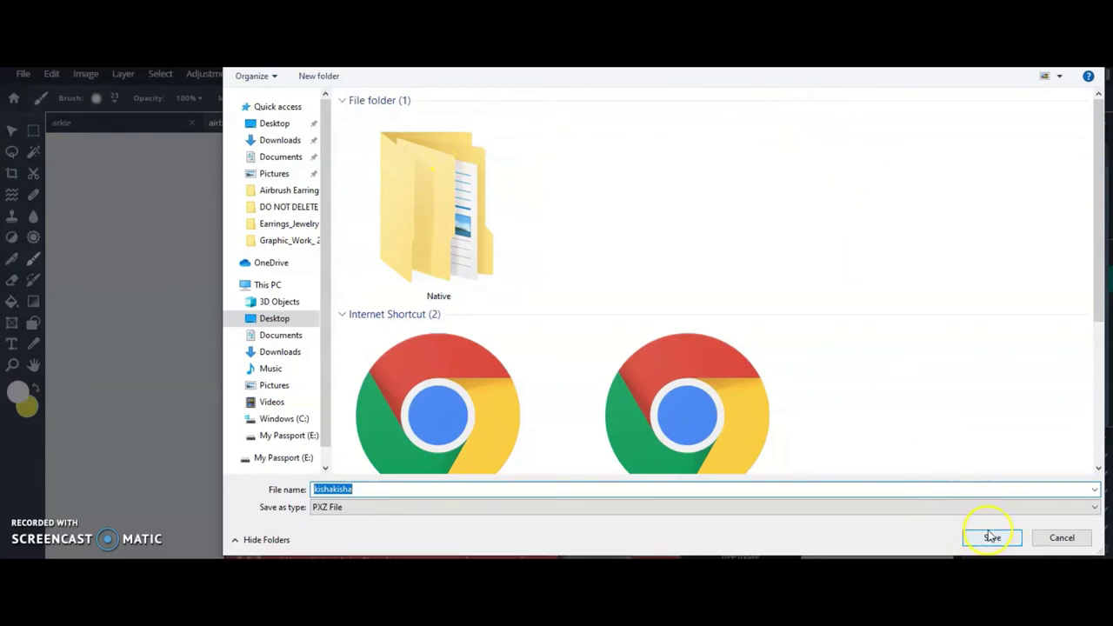
{"action": "left_click", "coordinate": [992, 538]}
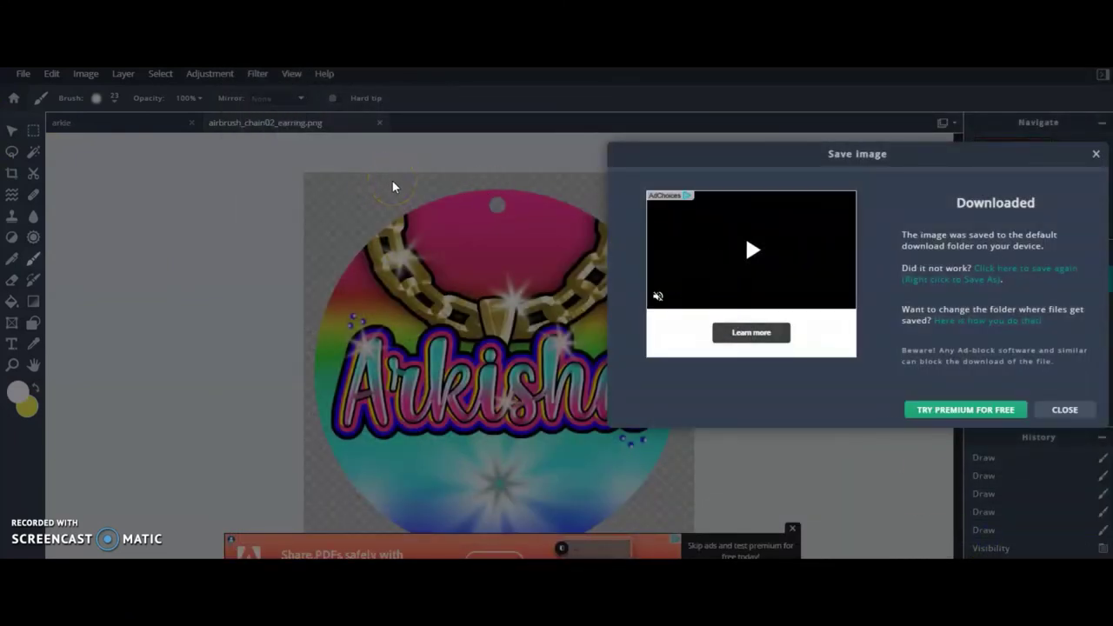
{"action": "left_click", "coordinate": [1053, 415]}
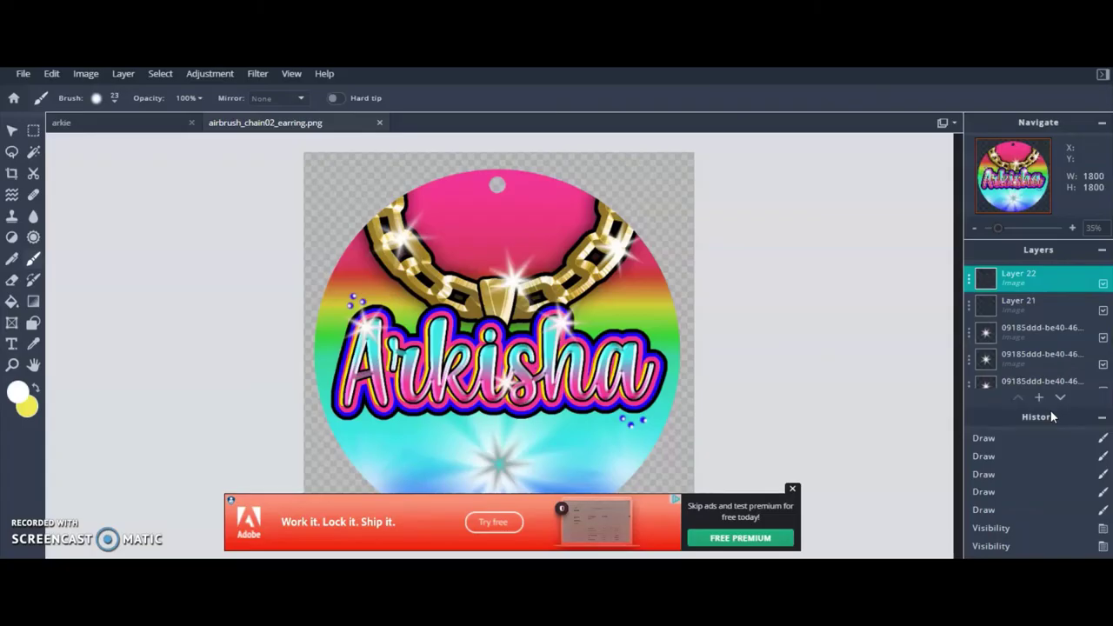
Save the earring design as a PNG file named airbrush_chain02_earring (1).
{"action": "left_click", "coordinate": [23, 77]}
{"action": "left_click", "coordinate": [32, 180]}
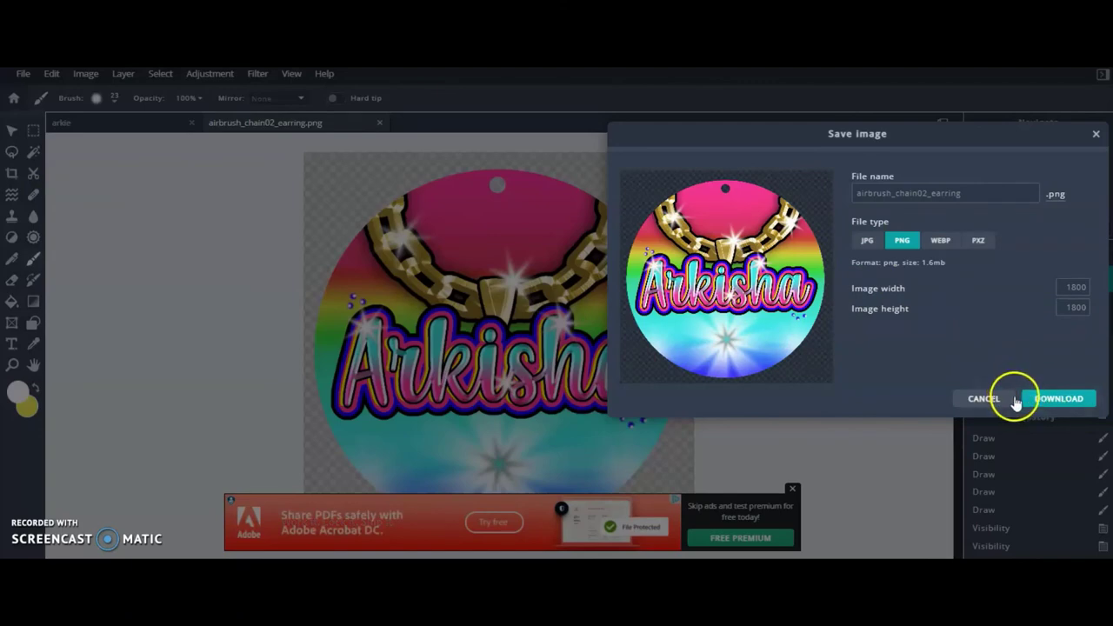
{"action": "left_click", "coordinate": [1041, 398]}
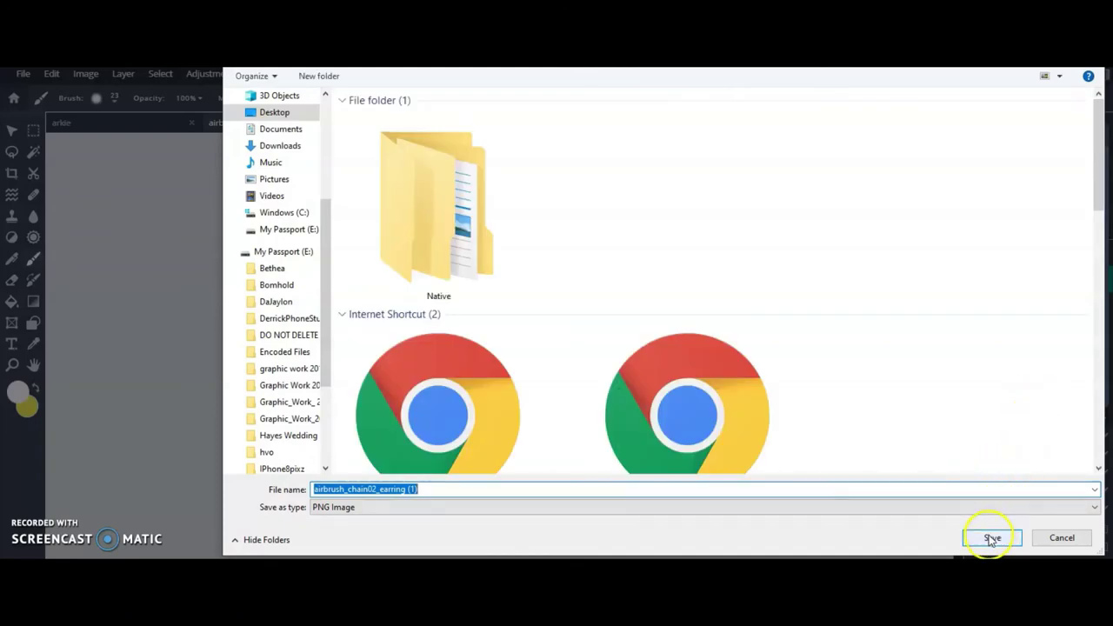
{"action": "left_click", "coordinate": [991, 538]}
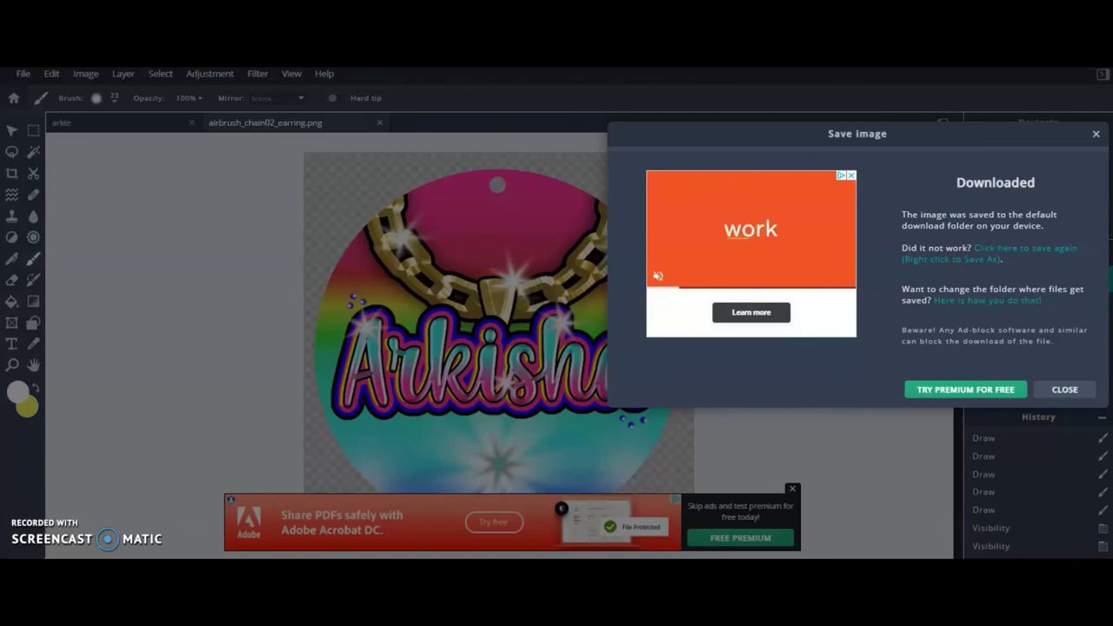
{"action": "left_click", "coordinate": [1062, 389]}
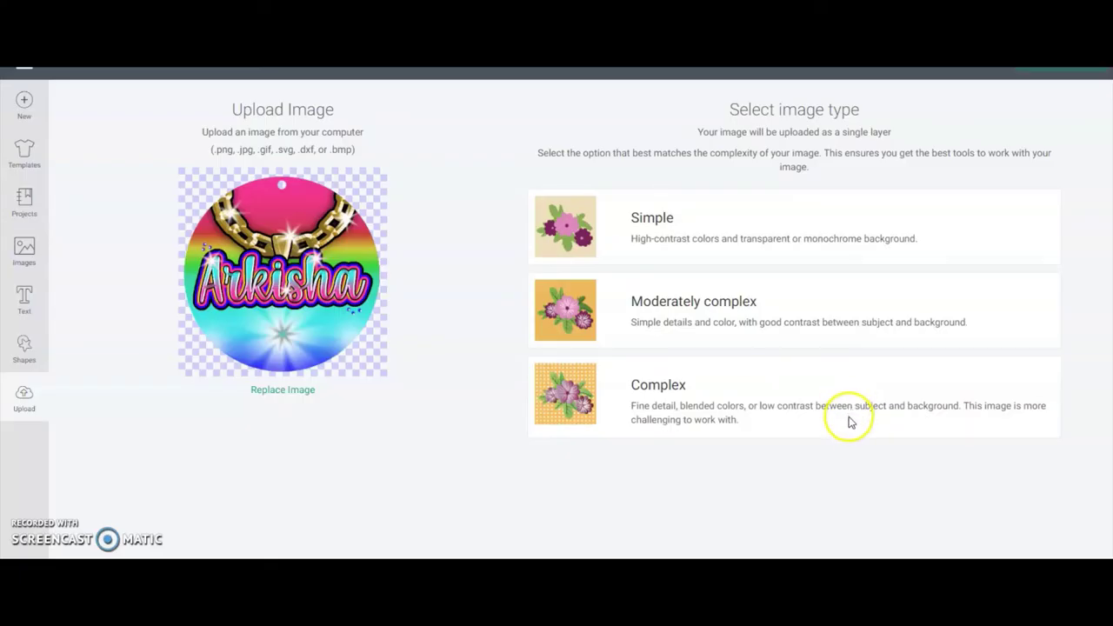
In Cricut Design Space, bring in the earring image as a complex Print Then Cut image and set its width to 2.5 in.
{"action": "left_click", "coordinate": [694, 396]}
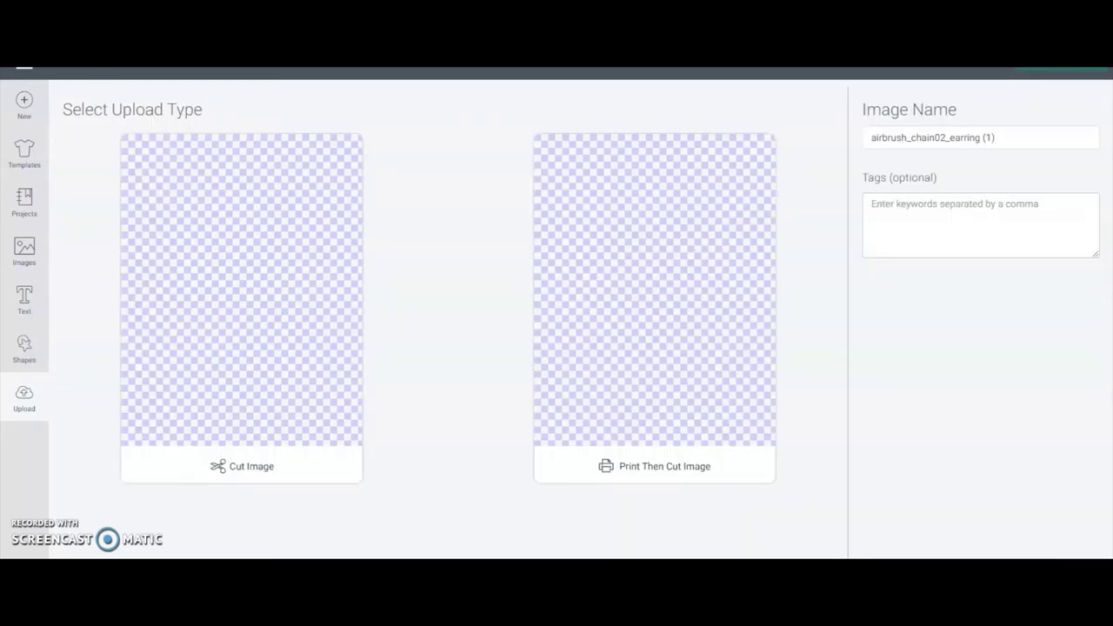
{"action": "left_click", "coordinate": [698, 369]}
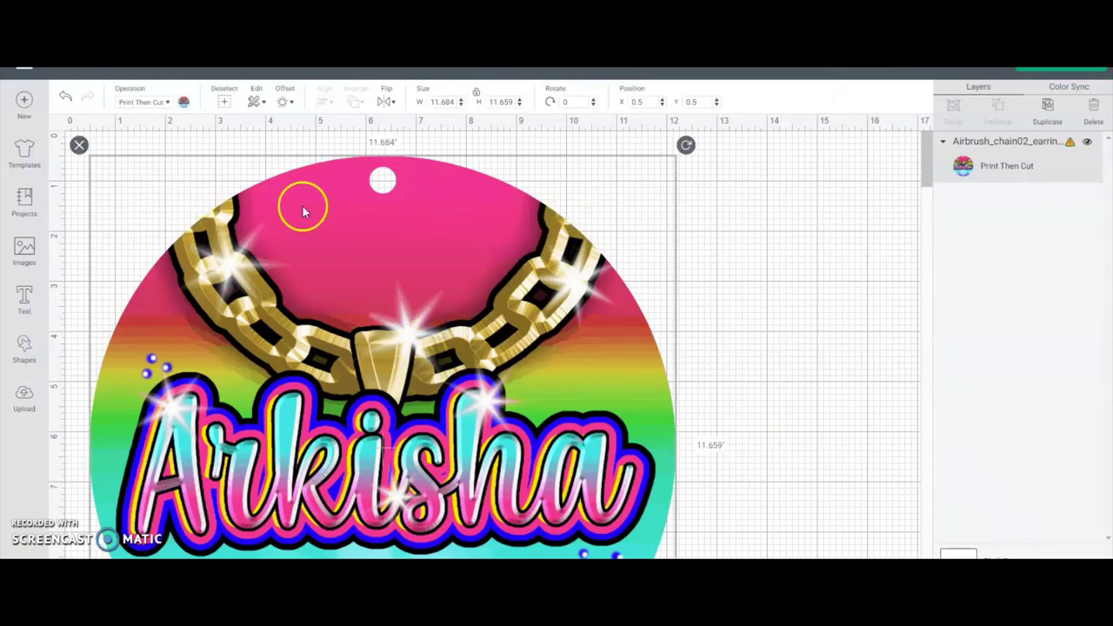
{"action": "left_click", "coordinate": [444, 102]}
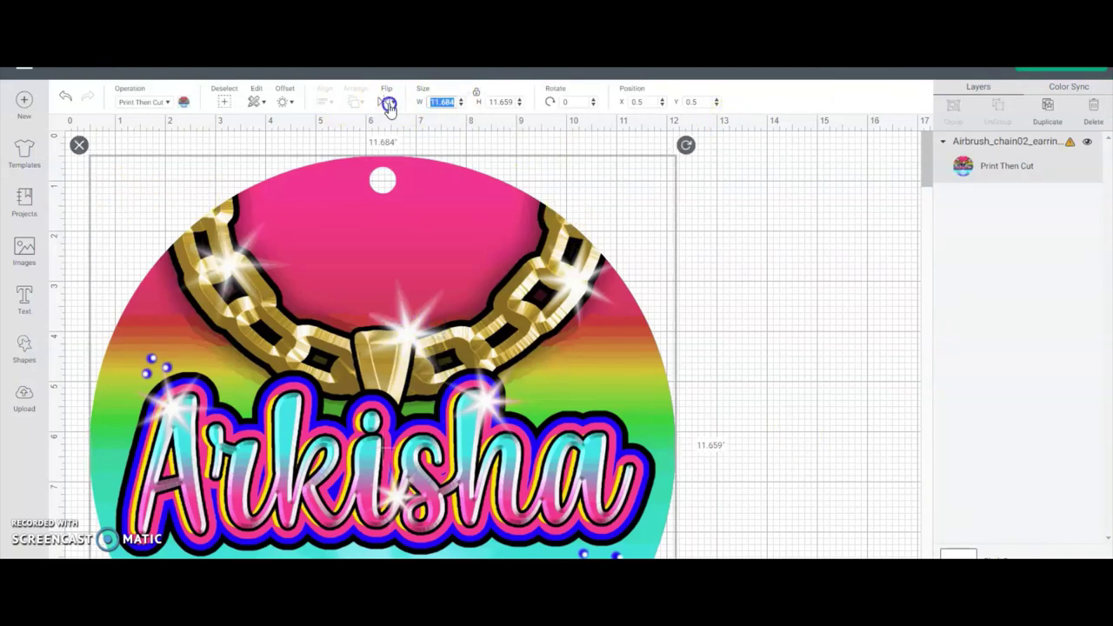
{"action": "type", "text": "2.5"}
{"action": "key", "text": "Return"}
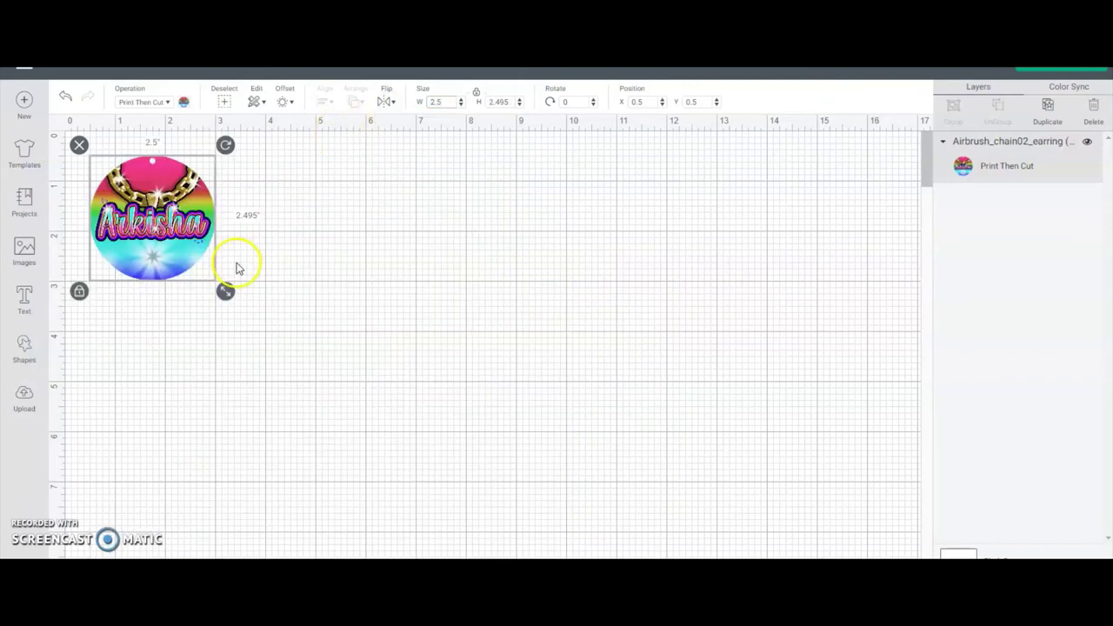
Move the earring close to the canvas origin, and place a duplicate of it alongside to form a horizontal pair.
{"action": "left_click_drag", "start_coordinate": [160, 214], "coordinate": [149, 178]}
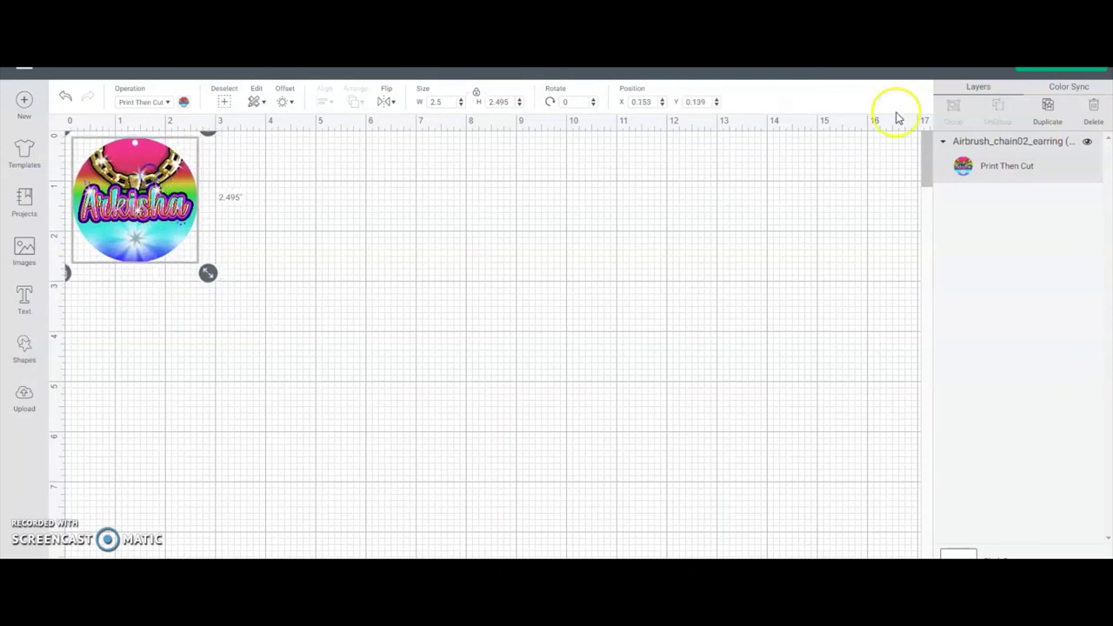
{"action": "left_click", "coordinate": [1047, 108]}
{"action": "left_click_drag", "start_coordinate": [111, 198], "coordinate": [243, 199]}
{"action": "left_click", "coordinate": [374, 198]}
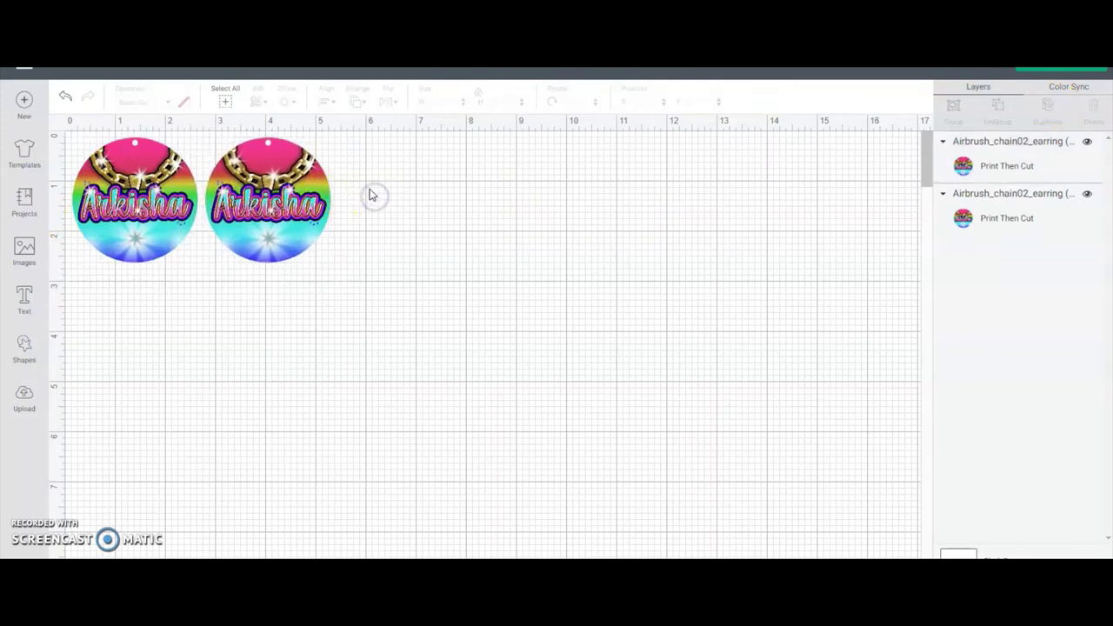
Duplicate the pair of earrings and place the copies directly below it as a second row.
{"action": "left_click_drag", "start_coordinate": [370, 195], "coordinate": [80, 254]}
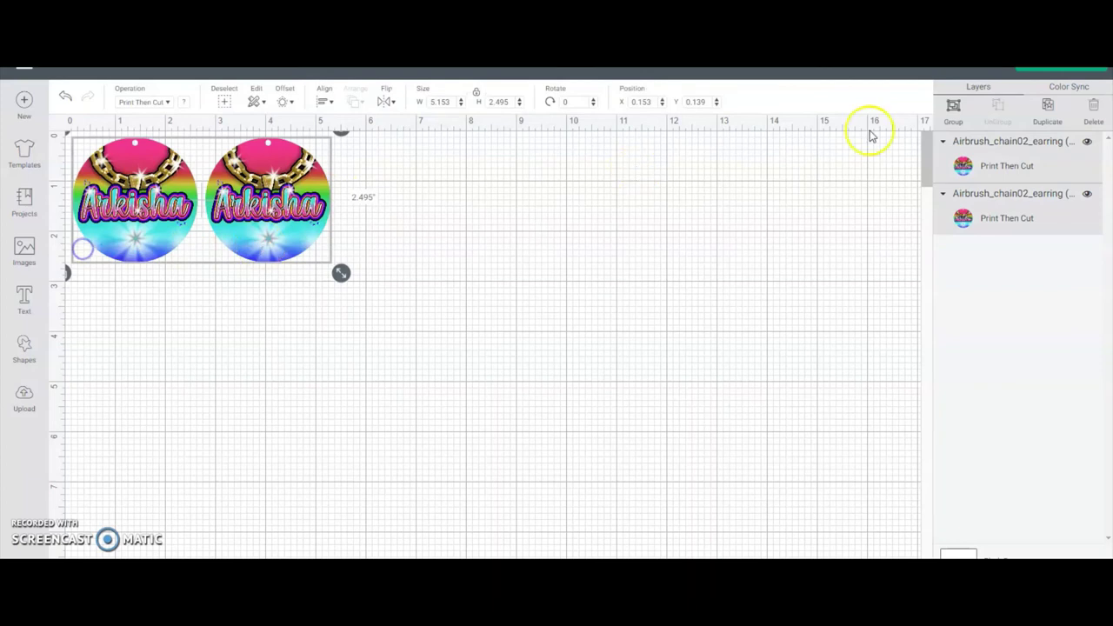
{"action": "left_click", "coordinate": [1047, 105]}
{"action": "left_click_drag", "start_coordinate": [258, 212], "coordinate": [258, 344]}
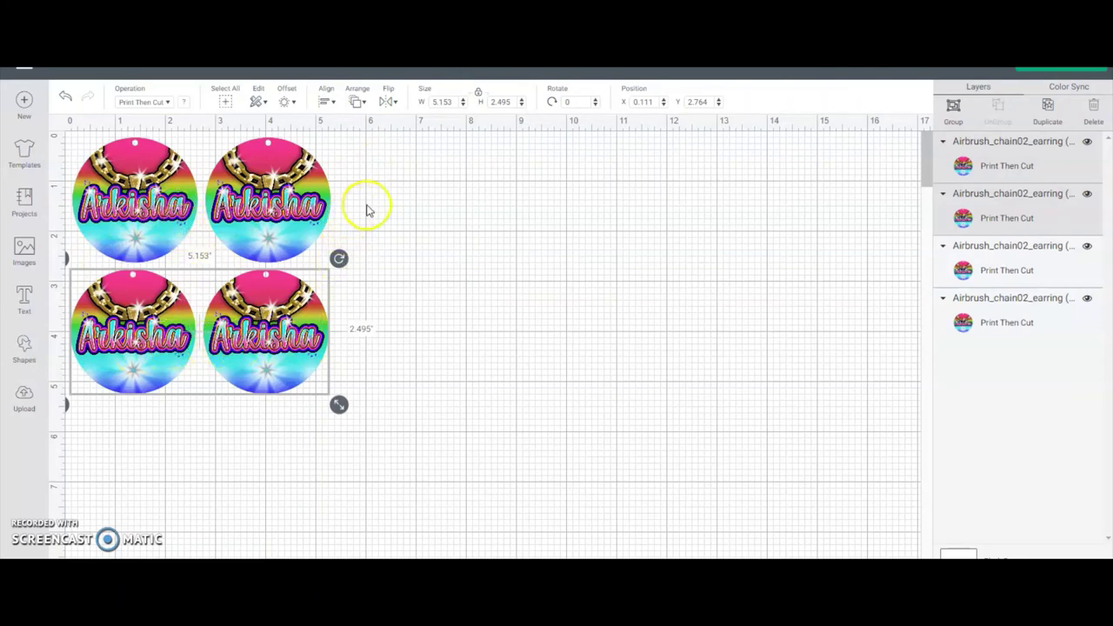
{"action": "left_click", "coordinate": [380, 179]}
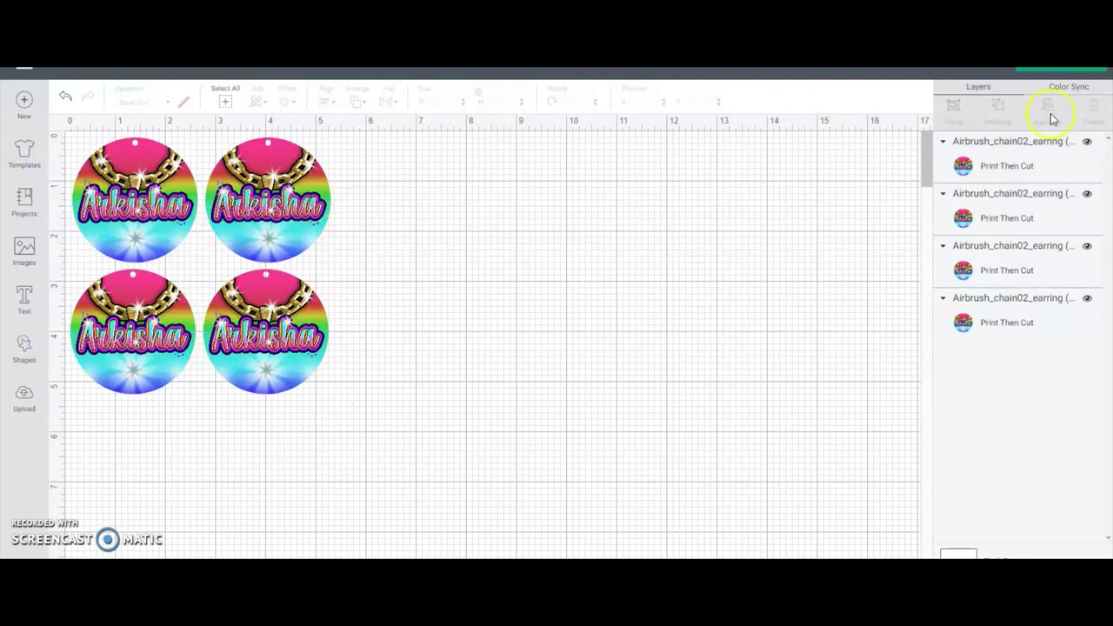
Preview how the four earrings are laid out on the print mat, and return to the canvas.
{"action": "left_click", "coordinate": [1061, 68]}
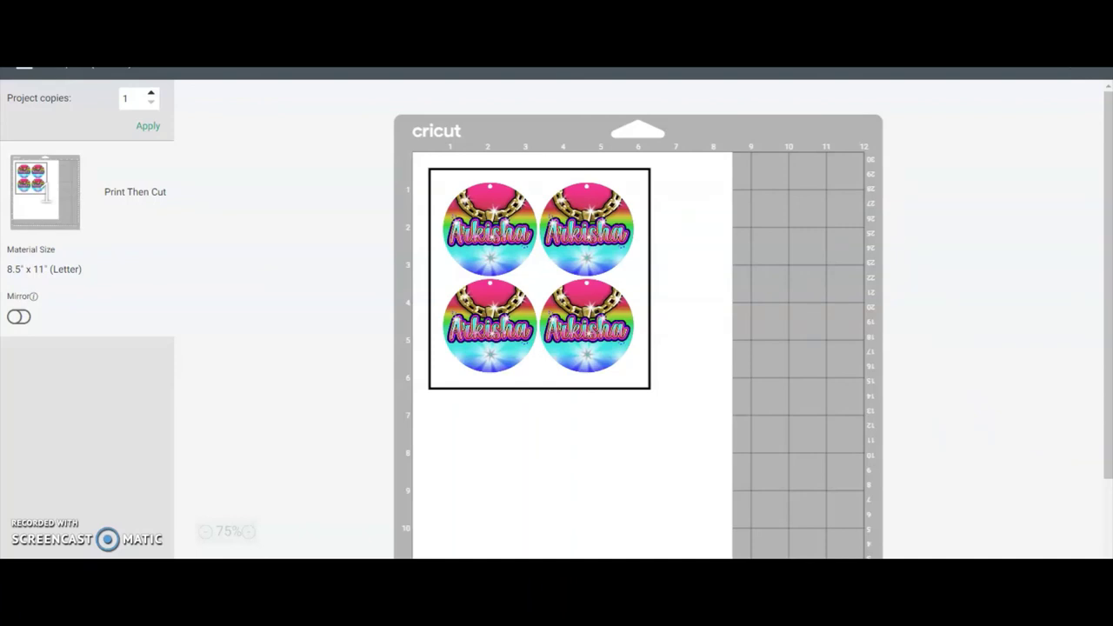
{"action": "key", "text": "Escape"}
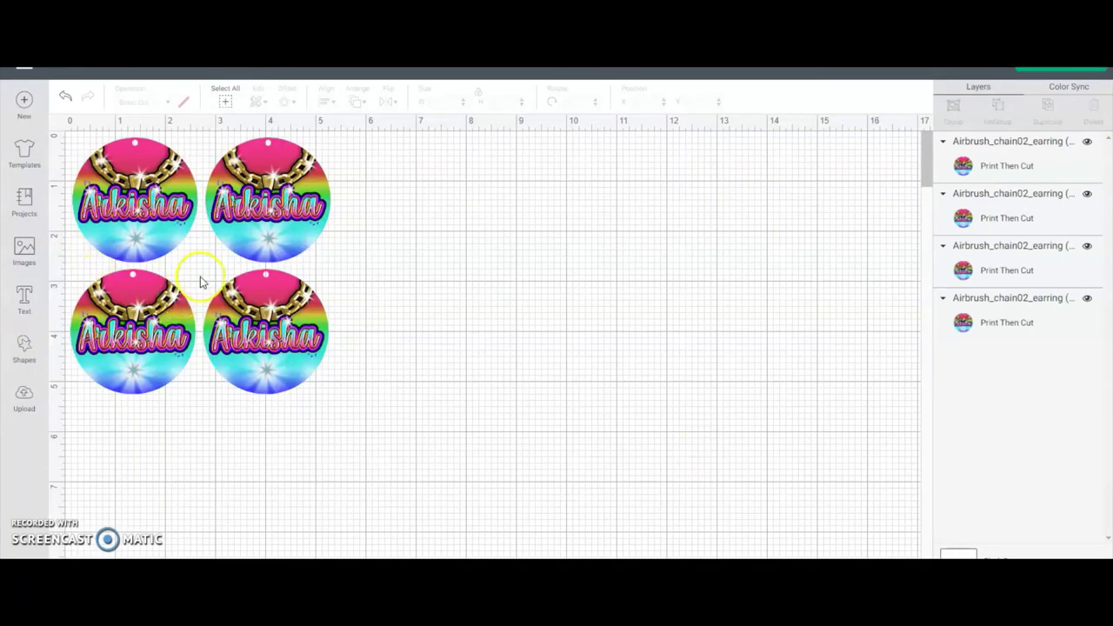
{"action": "left_click", "coordinate": [215, 217]}
{"action": "left_click", "coordinate": [406, 294]}
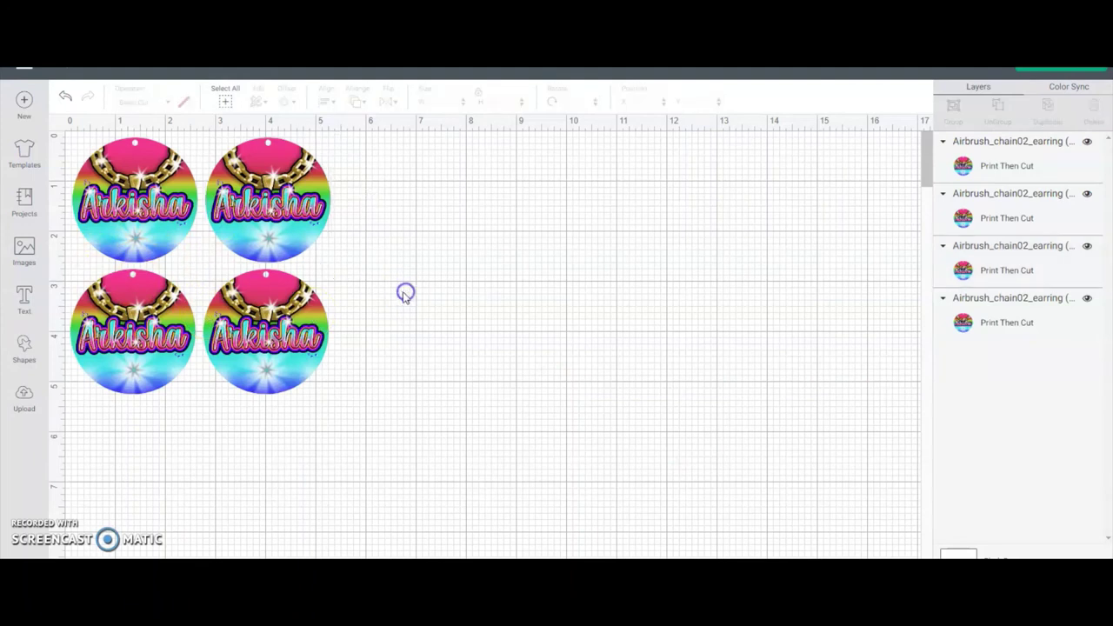
Duplicate the lower pair of earrings and place the copies in the empty area to the right of the four.
{"action": "left_click_drag", "start_coordinate": [405, 294], "coordinate": [97, 393]}
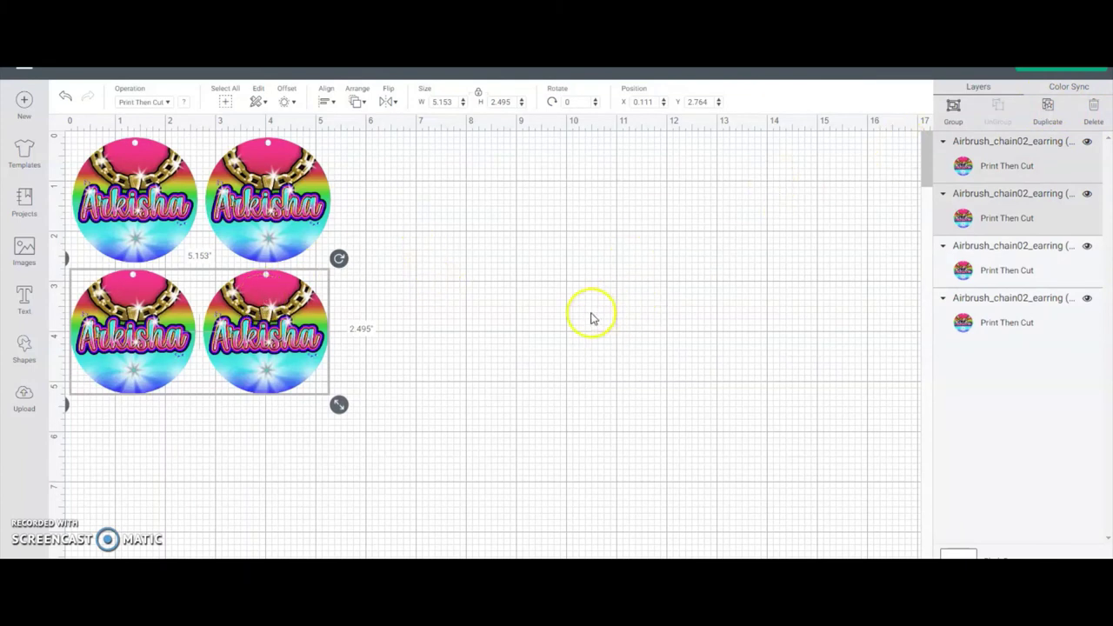
{"action": "left_click", "coordinate": [1049, 106]}
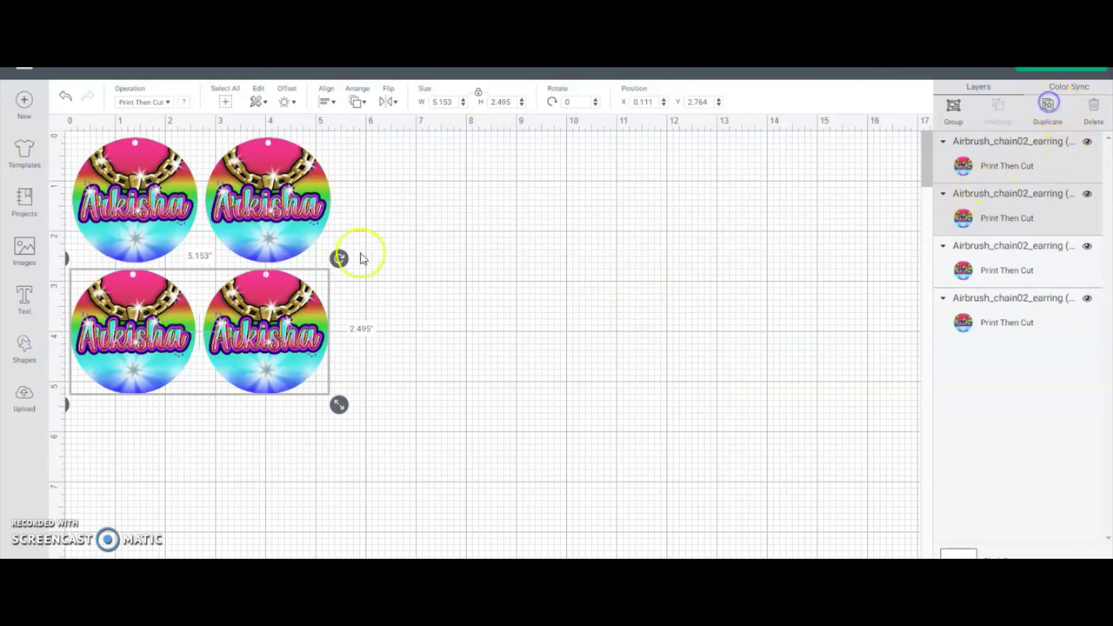
{"action": "left_click_drag", "start_coordinate": [361, 296], "coordinate": [740, 245]}
Group the original four earrings and hide the group on the canvas.
{"action": "left_click_drag", "start_coordinate": [378, 143], "coordinate": [90, 383]}
{"action": "left_click", "coordinate": [955, 110]}
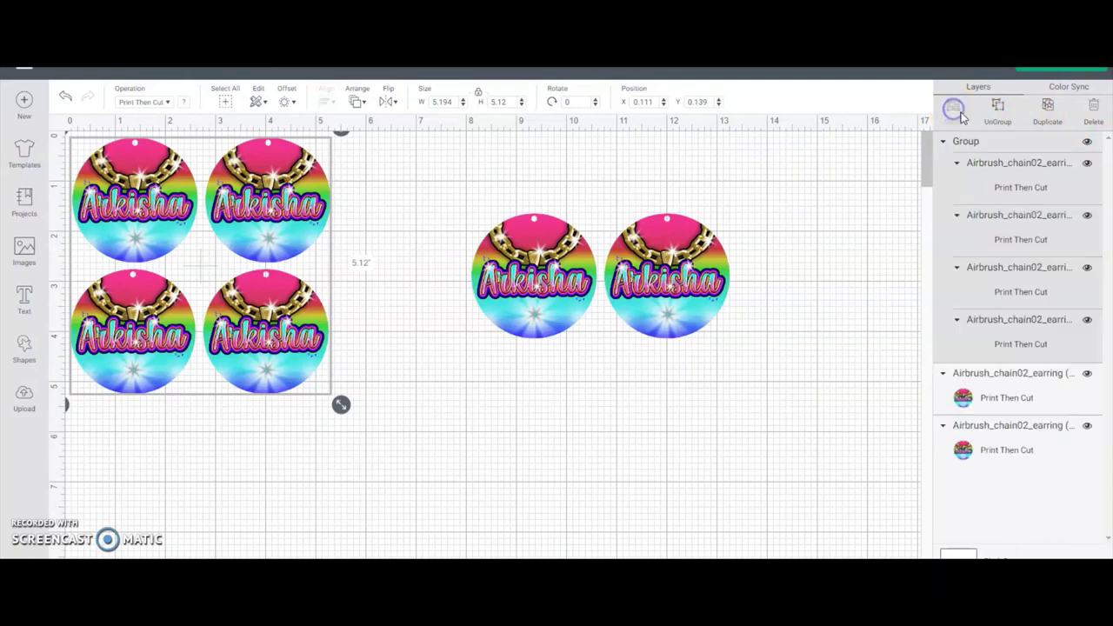
{"action": "left_click", "coordinate": [943, 141]}
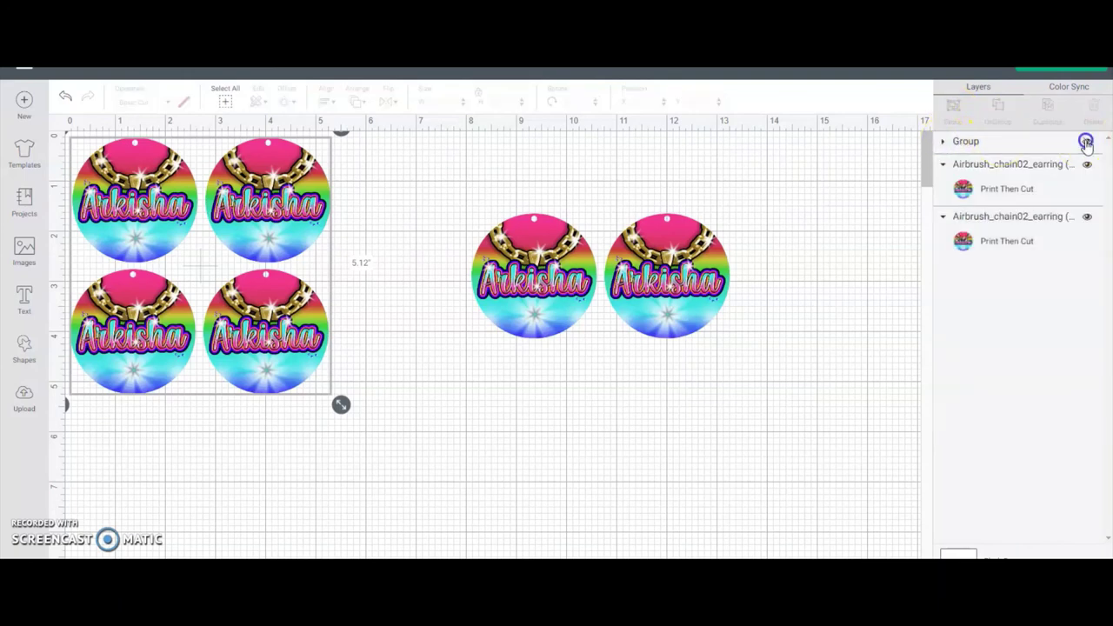
{"action": "left_click", "coordinate": [1087, 141]}
Move the remaining pair of earrings near the canvas origin and change its operation to Basic Cut.
{"action": "left_click_drag", "start_coordinate": [780, 207], "coordinate": [565, 298]}
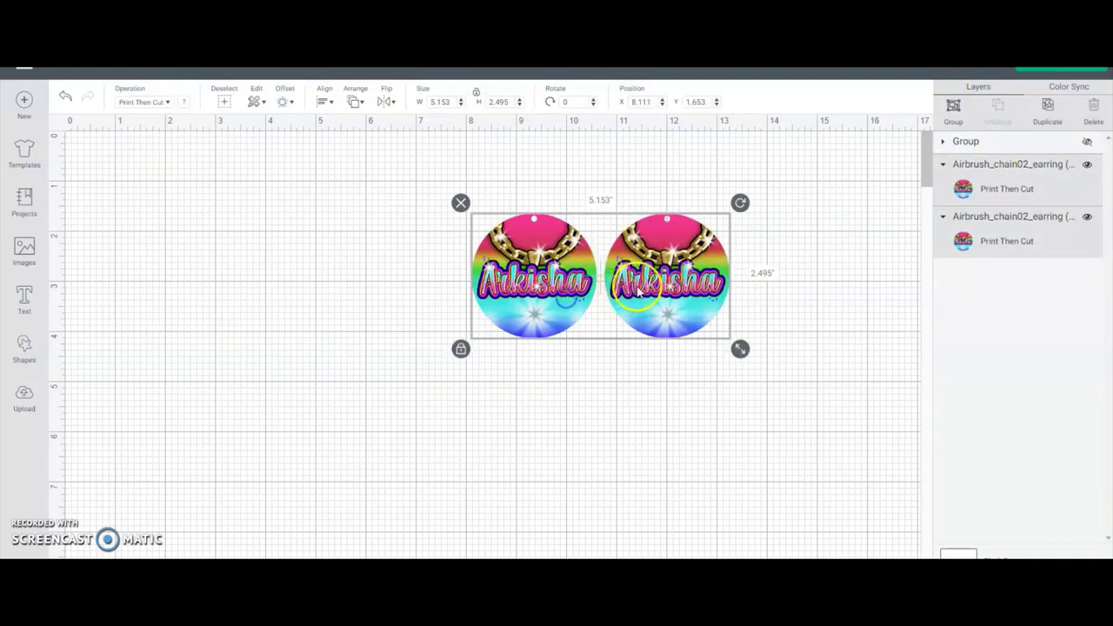
{"action": "mouse_move", "coordinate": [658, 291]}
{"action": "left_mouse_down"}
{"action": "mouse_move", "coordinate": [289, 264]}
{"action": "mouse_move", "coordinate": [260, 216]}
{"action": "left_mouse_up"}
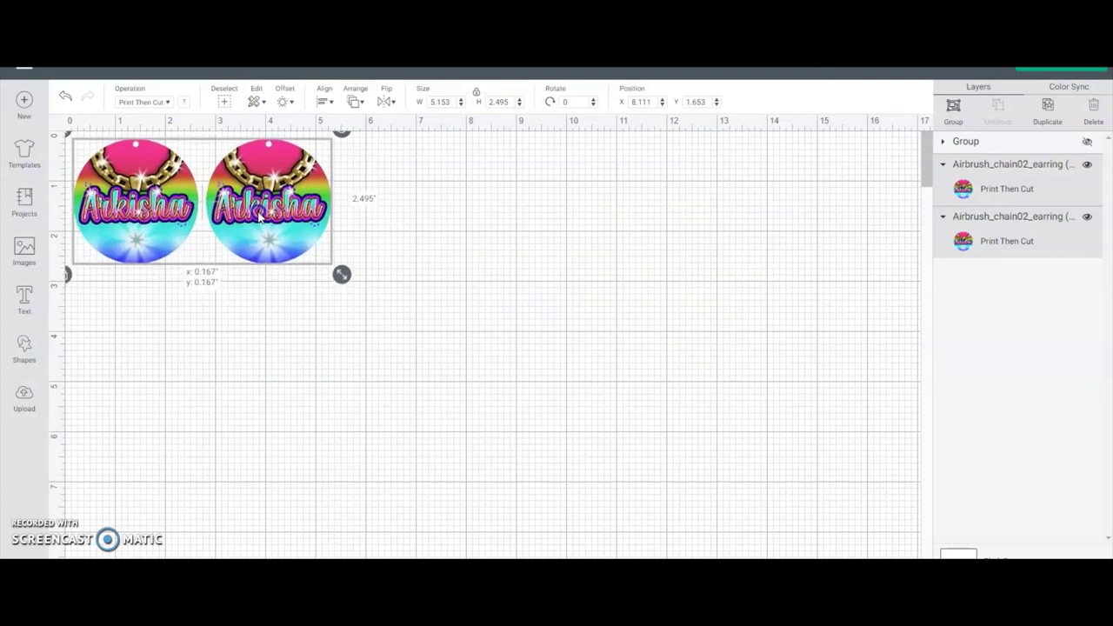
{"action": "left_click", "coordinate": [168, 103]}
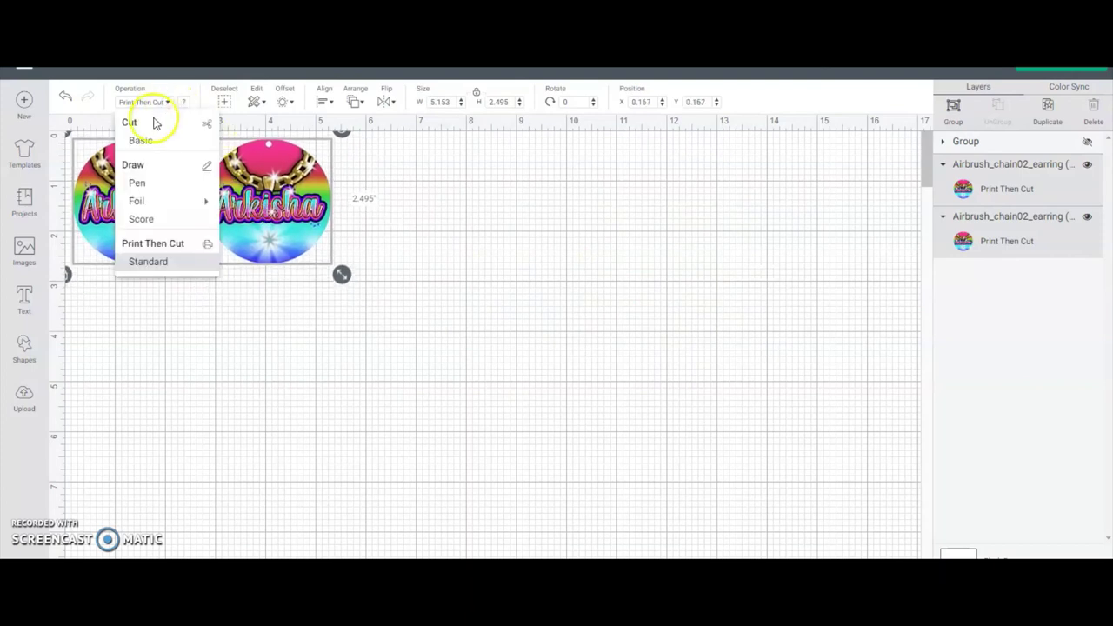
{"action": "left_click", "coordinate": [144, 140]}
{"action": "left_click", "coordinate": [412, 200]}
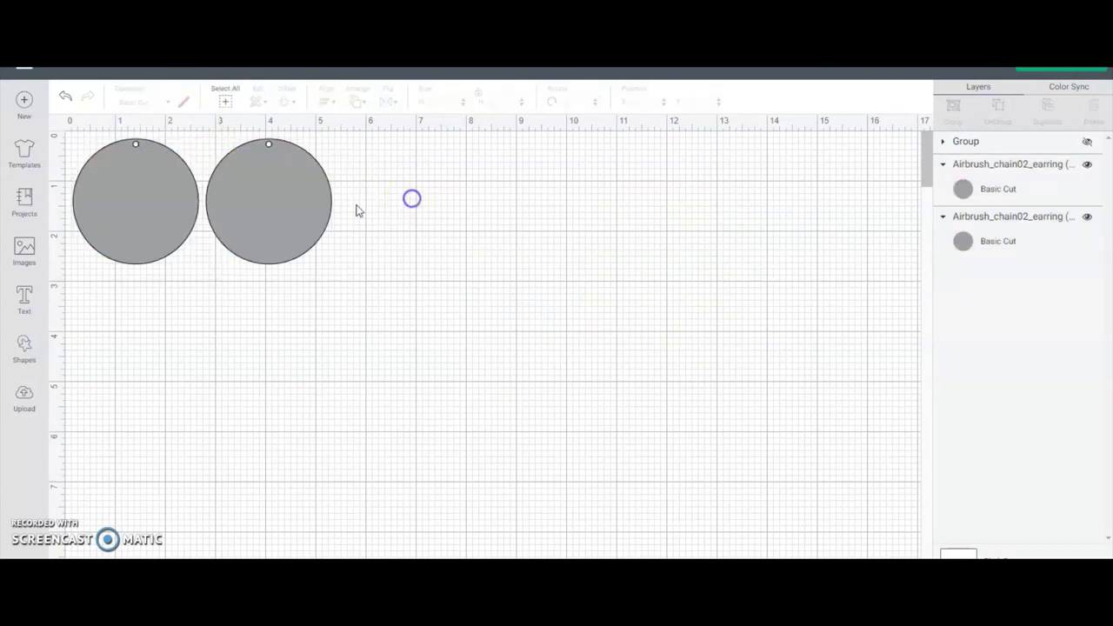
Flip both Basic Cut earring blanks horizontally as one selection, and apply the same horizontal flip a second time.
{"action": "left_click", "coordinate": [274, 218]}
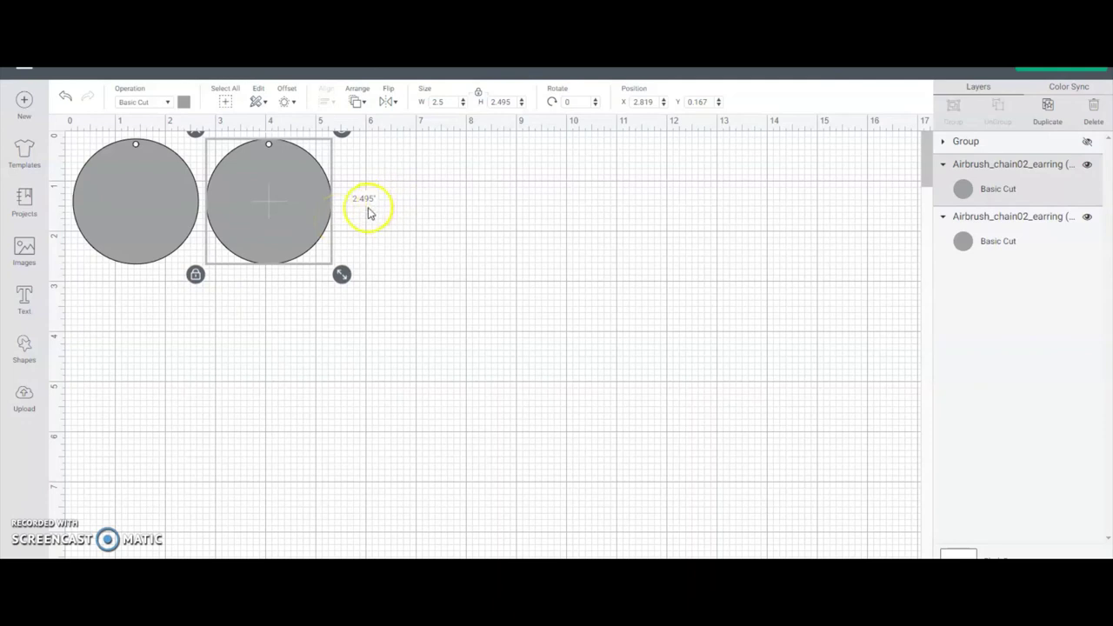
{"action": "left_click_drag", "start_coordinate": [390, 168], "coordinate": [135, 247]}
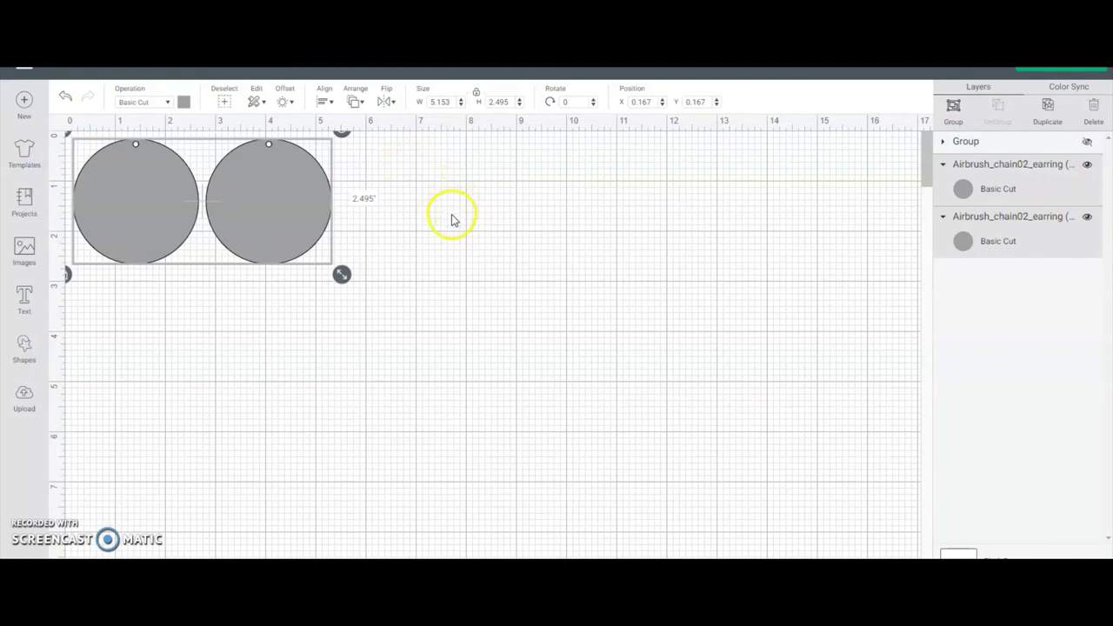
{"action": "left_click", "coordinate": [361, 102]}
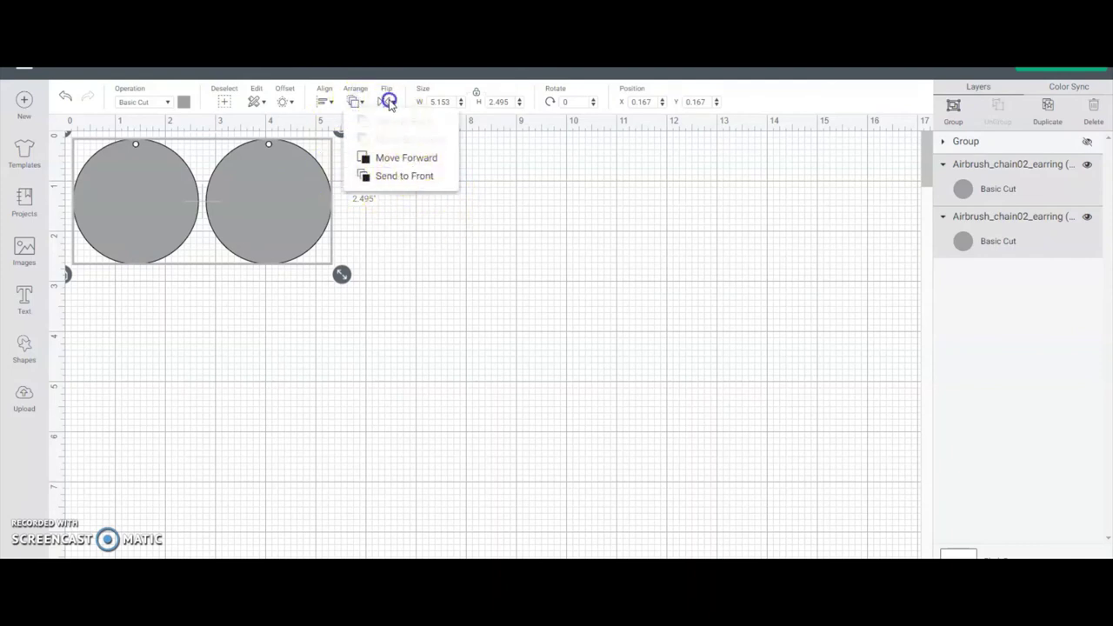
{"action": "left_click", "coordinate": [389, 102]}
{"action": "left_click", "coordinate": [424, 122]}
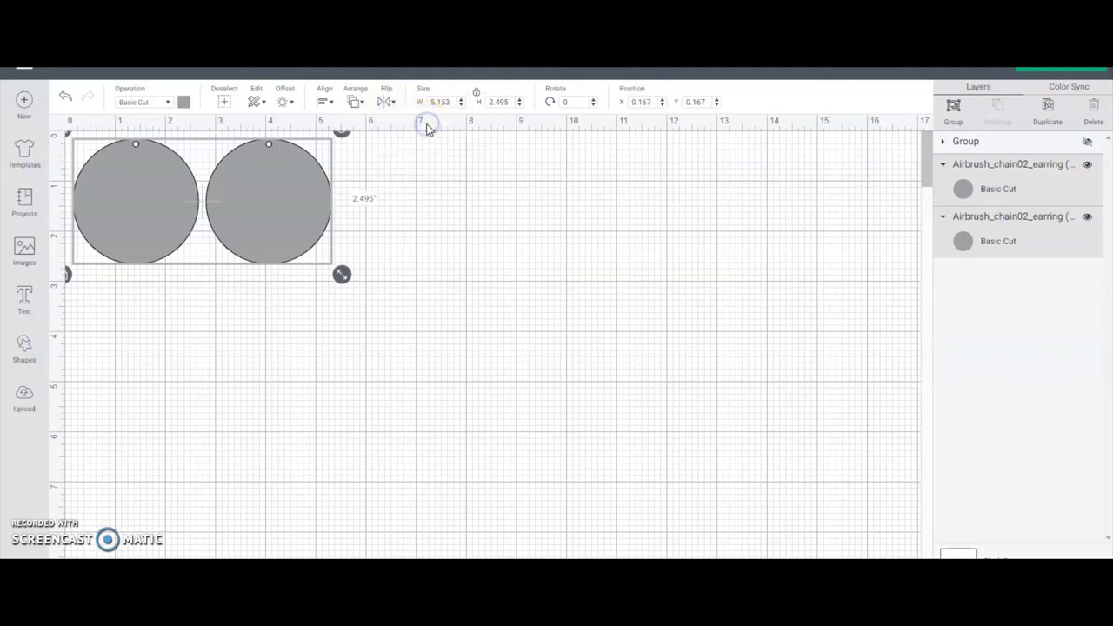
{"action": "left_click", "coordinate": [443, 233]}
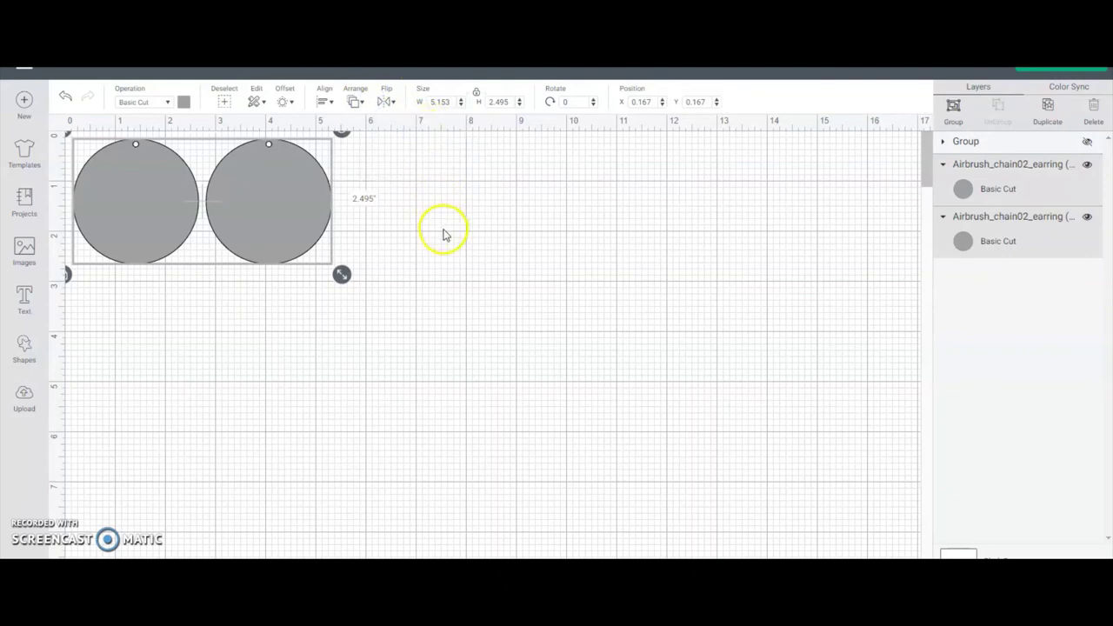
{"action": "left_click", "coordinate": [387, 103]}
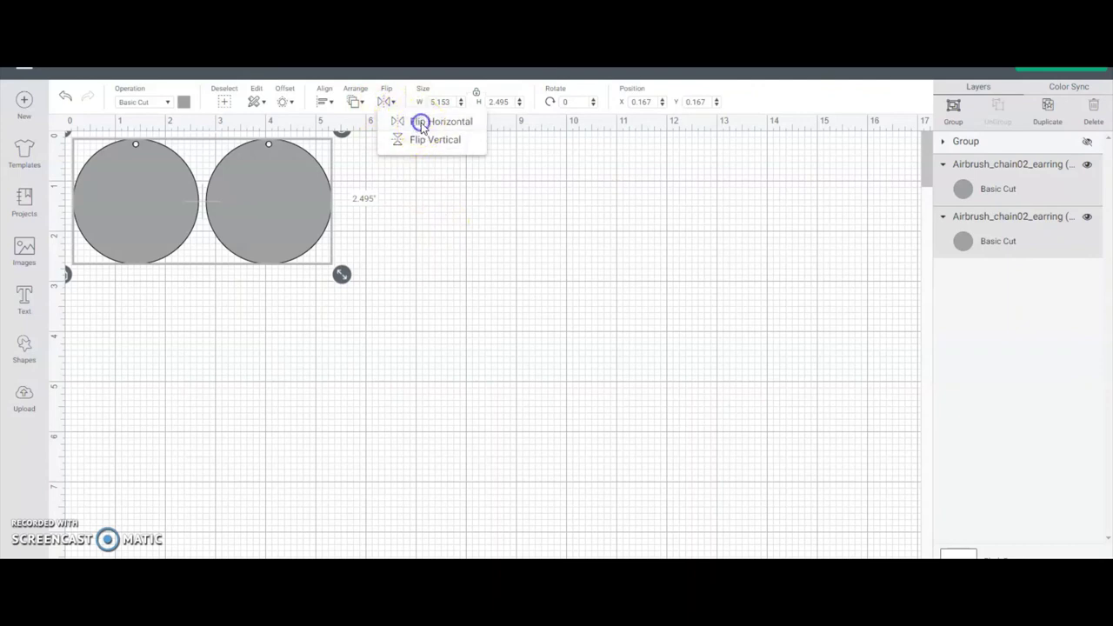
{"action": "left_click", "coordinate": [421, 123]}
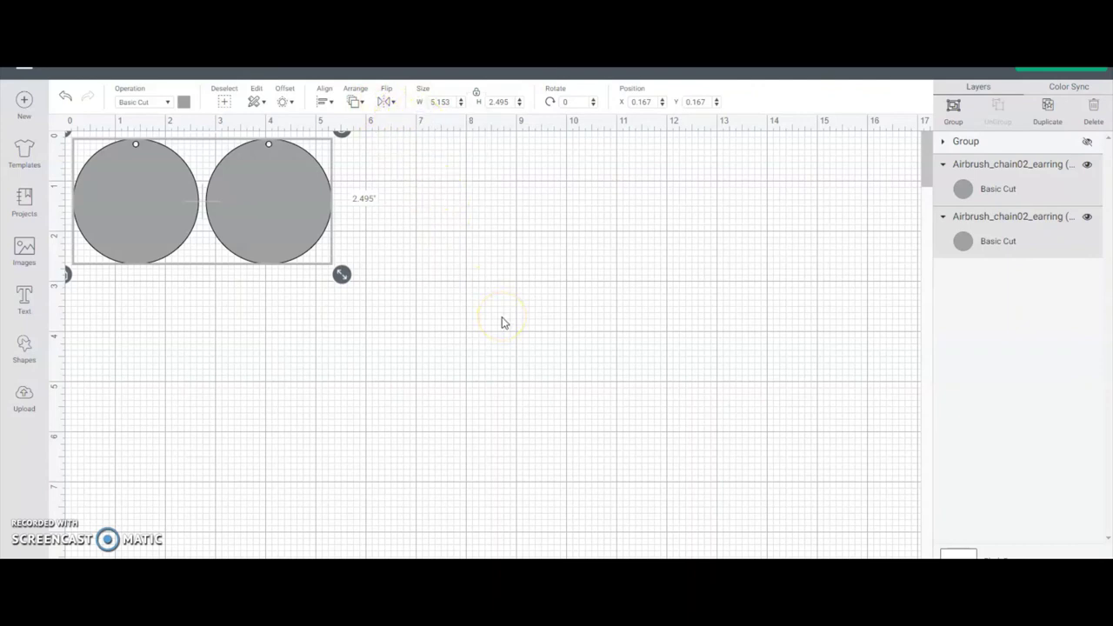
{"action": "left_click", "coordinate": [462, 180]}
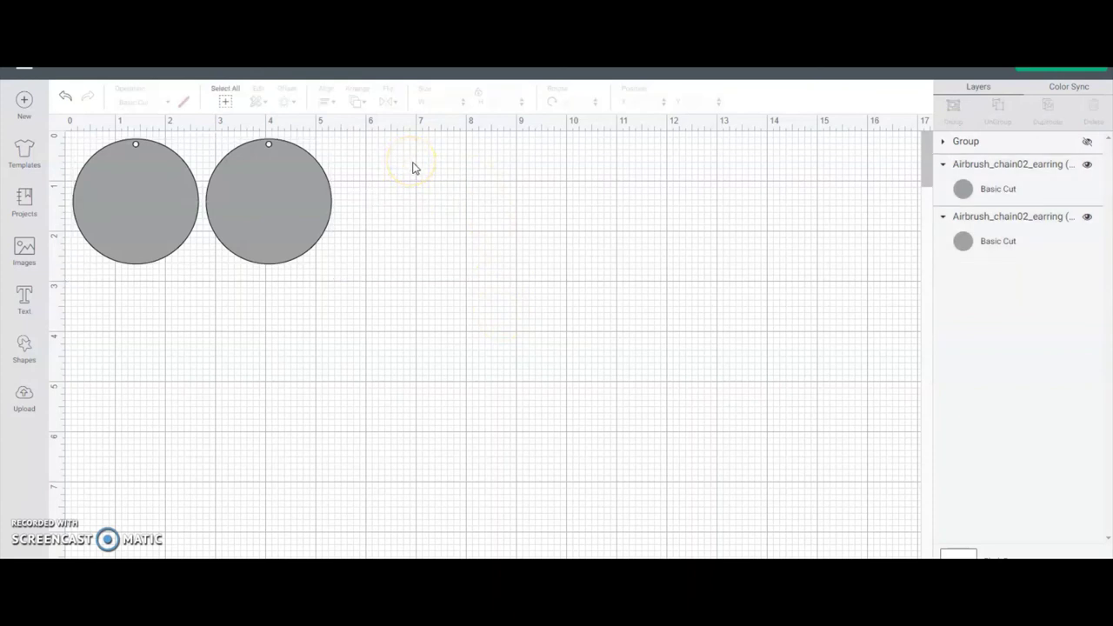
Duplicate the pair of earring blanks and place the copies beside the originals at about X 5.54, Y 0.22.
{"action": "left_click_drag", "start_coordinate": [413, 159], "coordinate": [131, 254]}
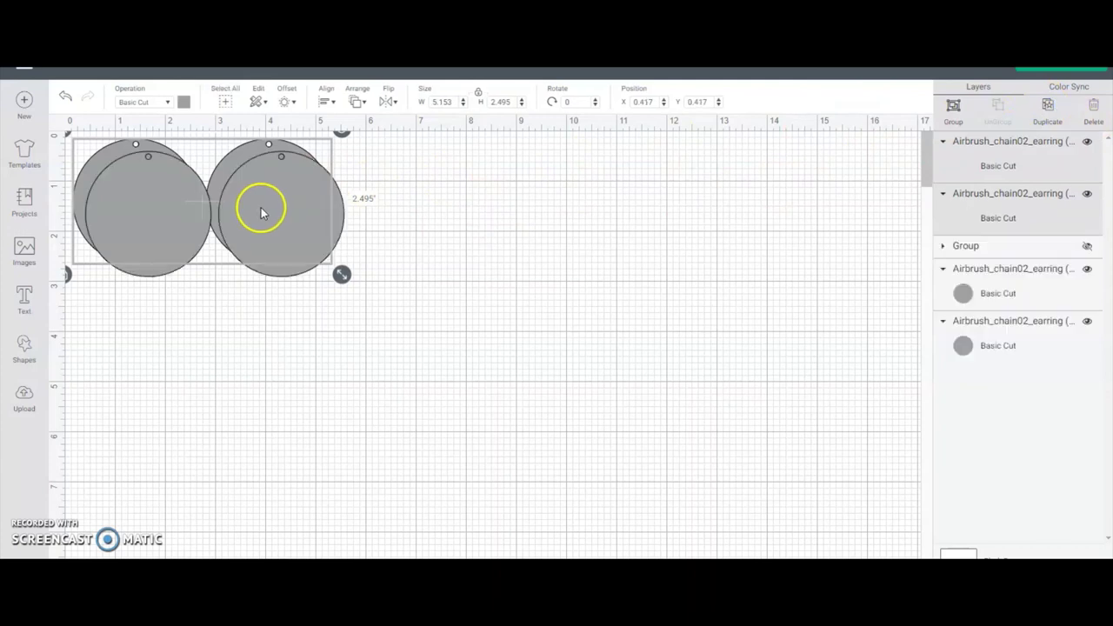
{"action": "left_click_drag", "start_coordinate": [261, 211], "coordinate": [519, 200]}
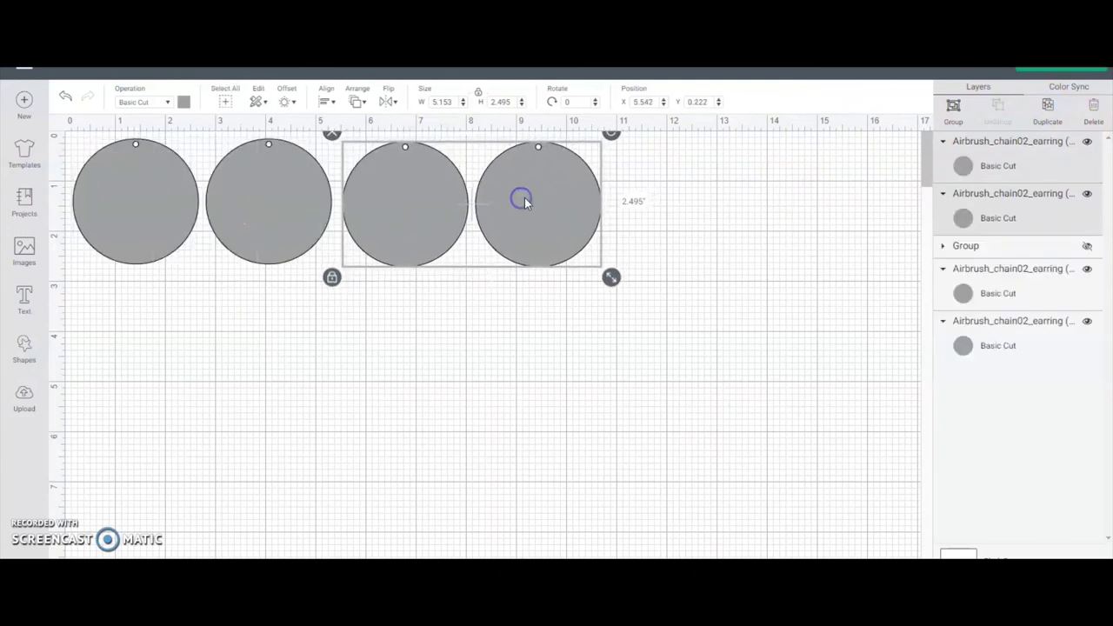
{"action": "left_click", "coordinate": [656, 204]}
{"action": "left_click", "coordinate": [651, 203]}
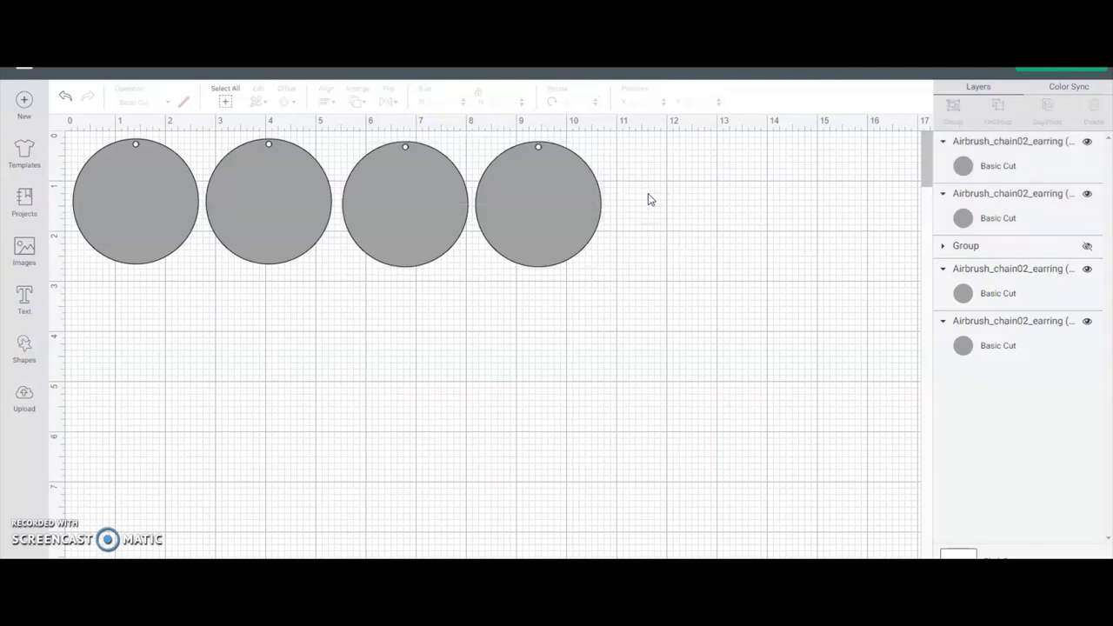
Duplicate the whole row of four earring blanks and place the copies as a second row directly beneath it.
{"action": "left_click", "coordinate": [574, 203]}
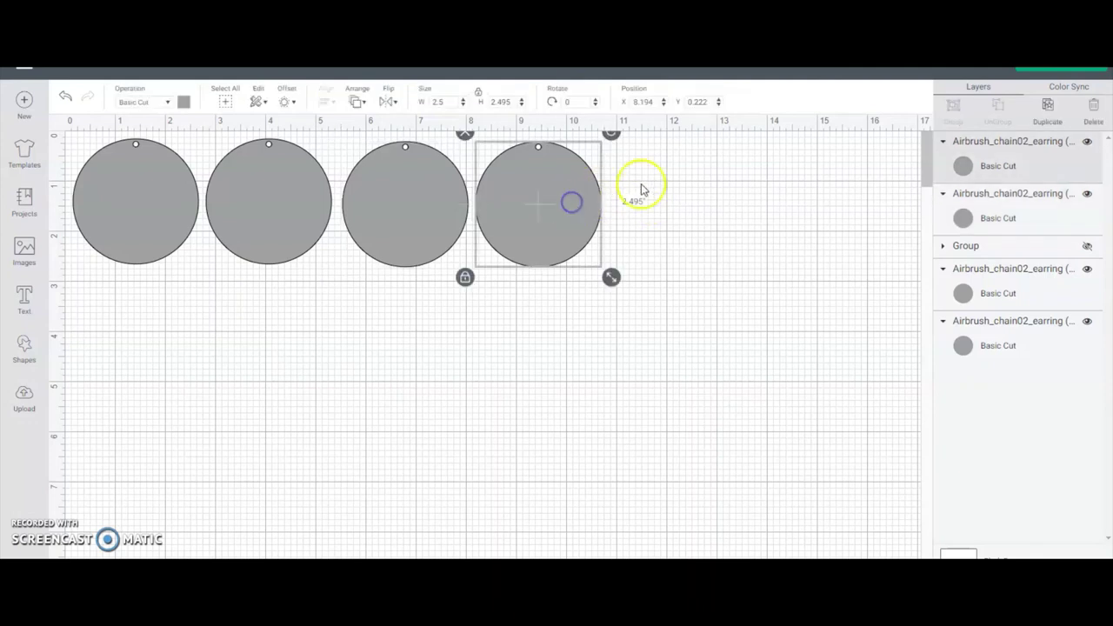
{"action": "left_click_drag", "start_coordinate": [675, 167], "coordinate": [148, 295]}
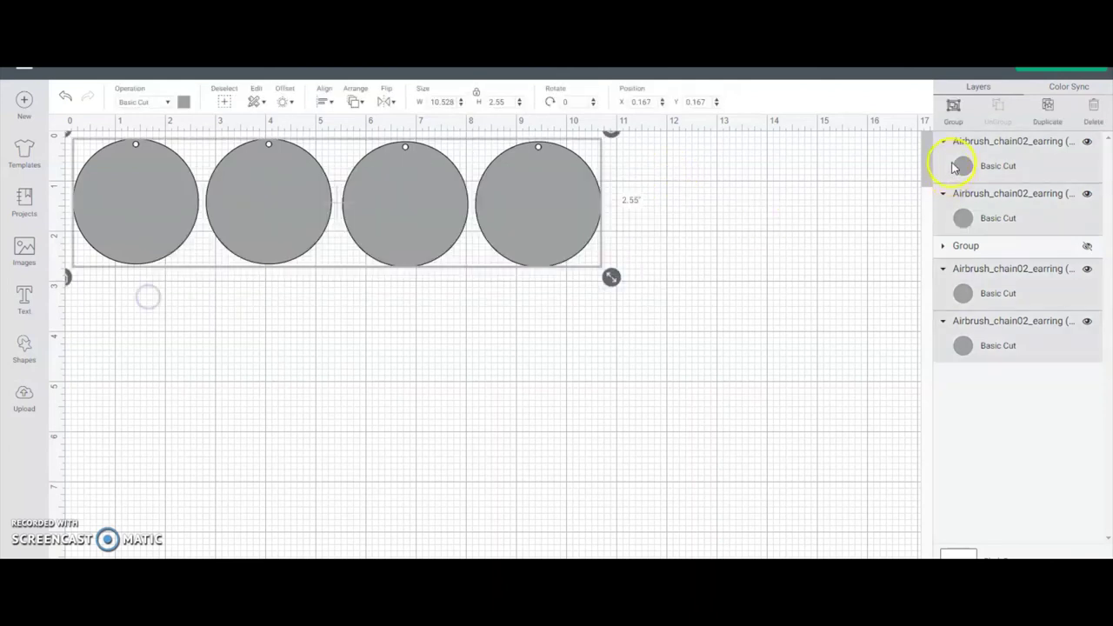
{"action": "left_click", "coordinate": [1048, 105]}
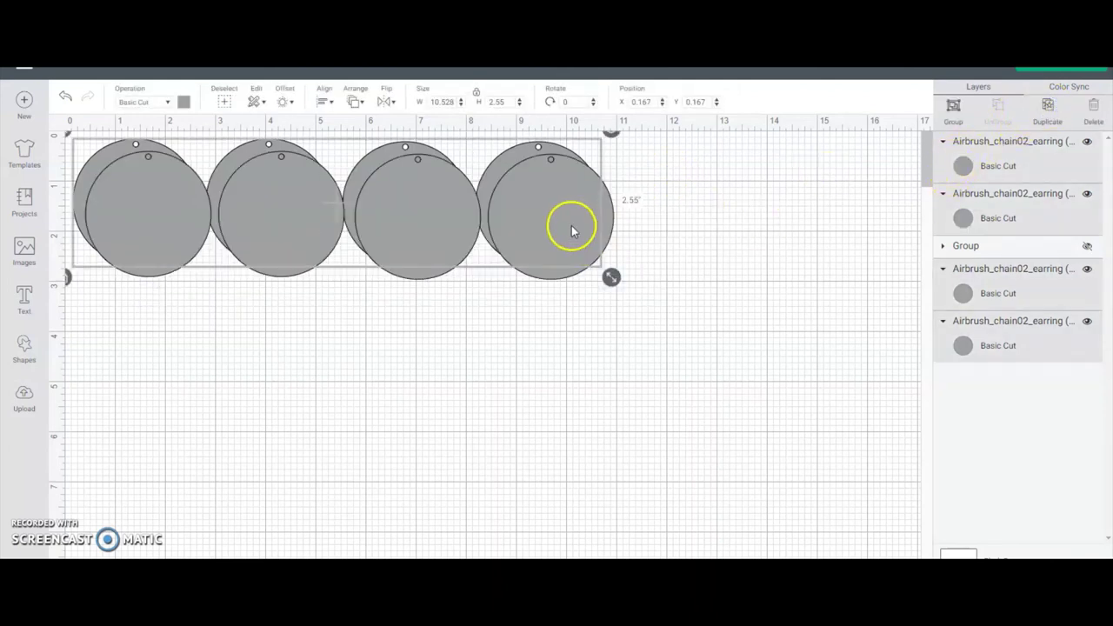
{"action": "left_click_drag", "start_coordinate": [573, 226], "coordinate": [559, 344]}
{"action": "left_click", "coordinate": [666, 224]}
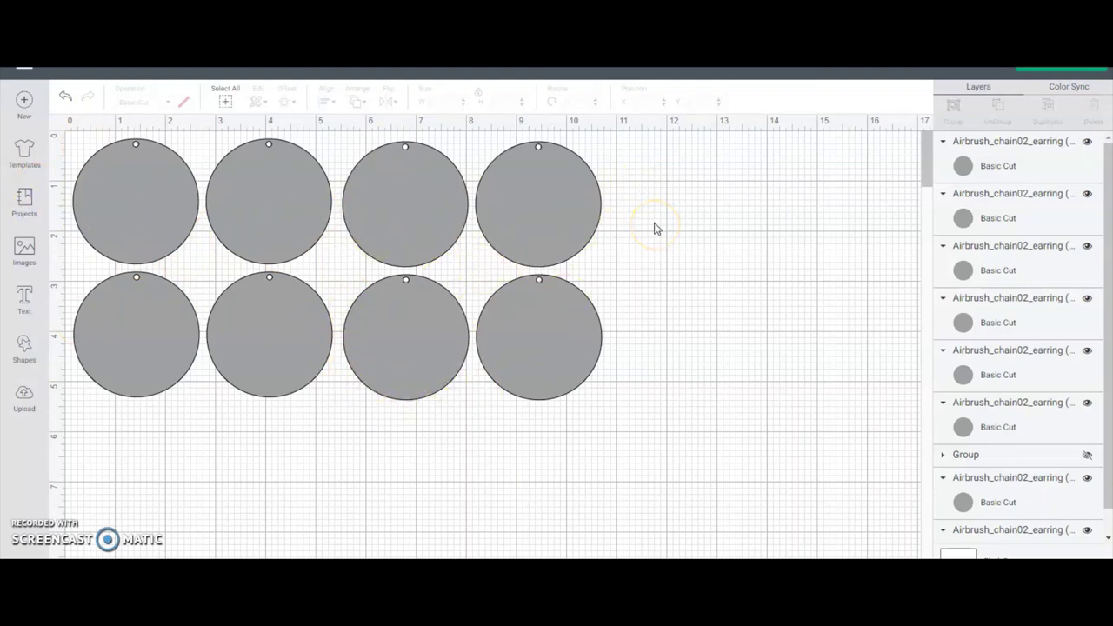
Delete the four earring blanks in the third and fourth columns across both rows.
{"action": "left_click_drag", "start_coordinate": [658, 177], "coordinate": [417, 380]}
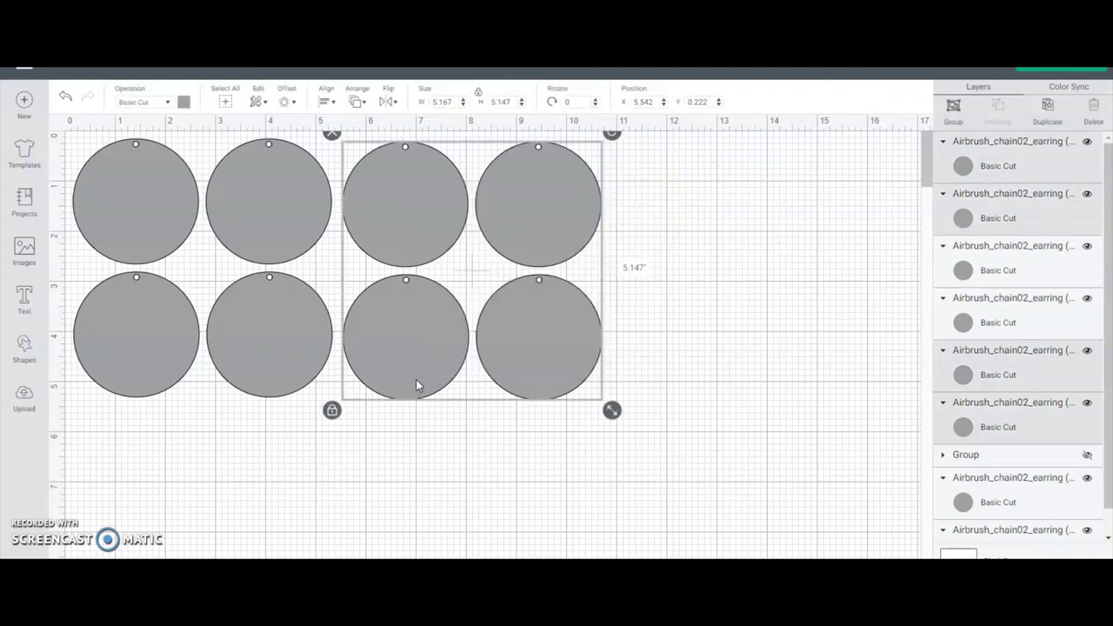
{"action": "left_click_drag", "start_coordinate": [661, 161], "coordinate": [523, 363]}
{"action": "key", "text": "Delete"}
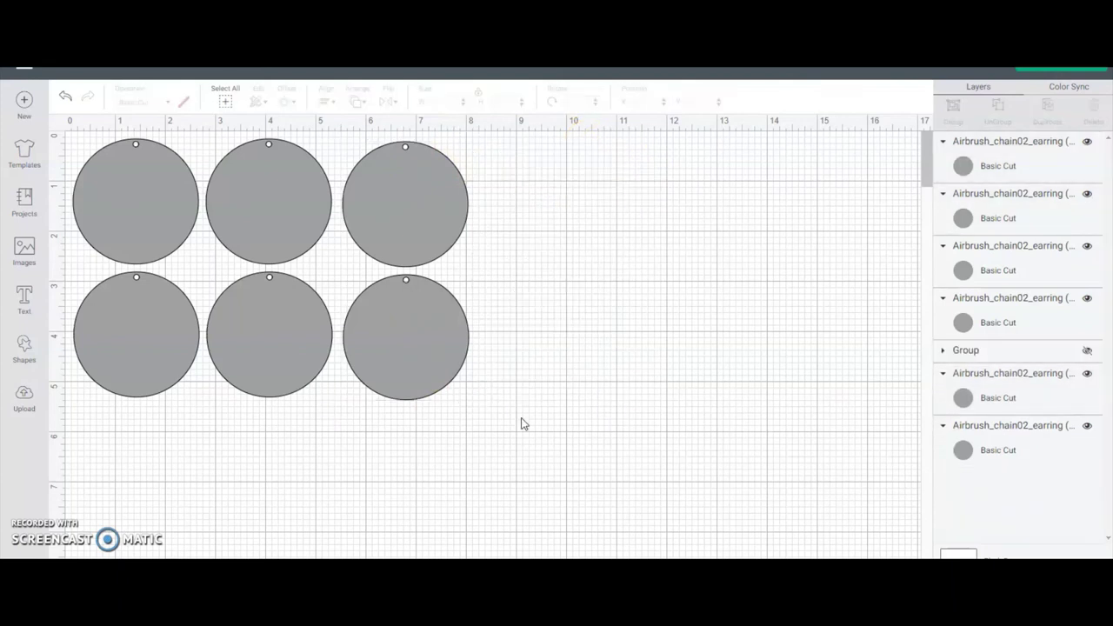
{"action": "left_click", "coordinate": [521, 426]}
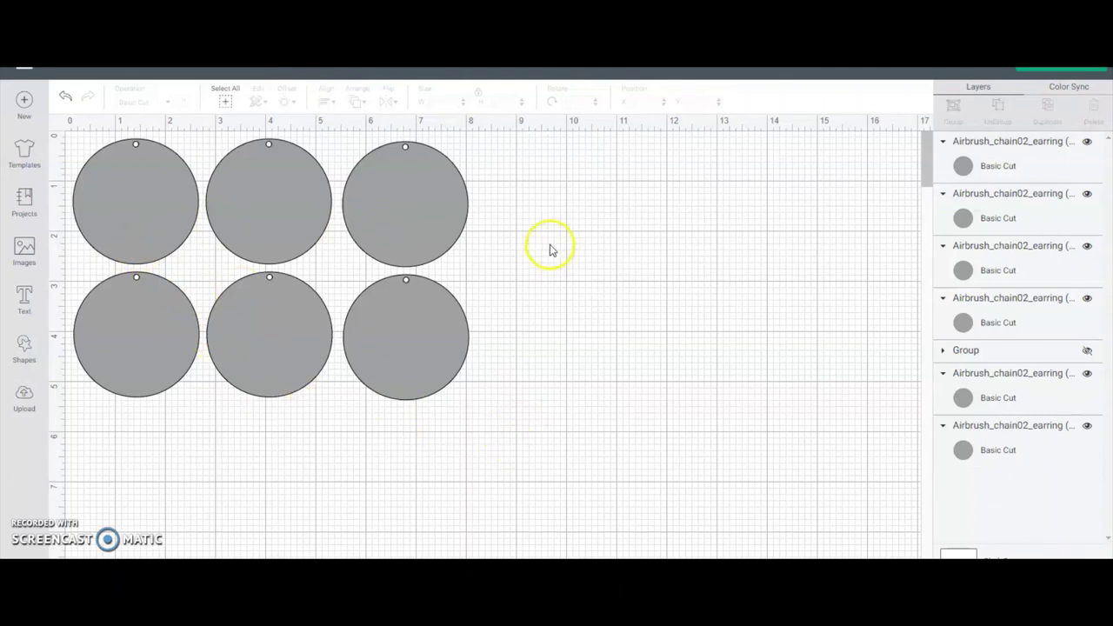
{"action": "left_click_drag", "start_coordinate": [524, 204], "coordinate": [401, 370]}
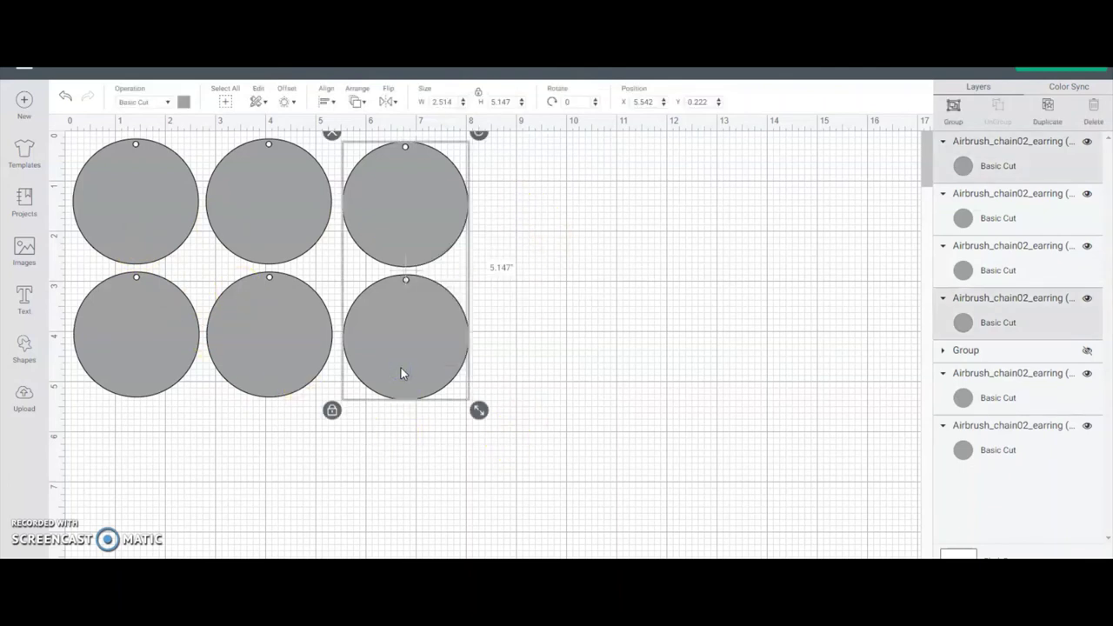
{"action": "key", "text": "Delete"}
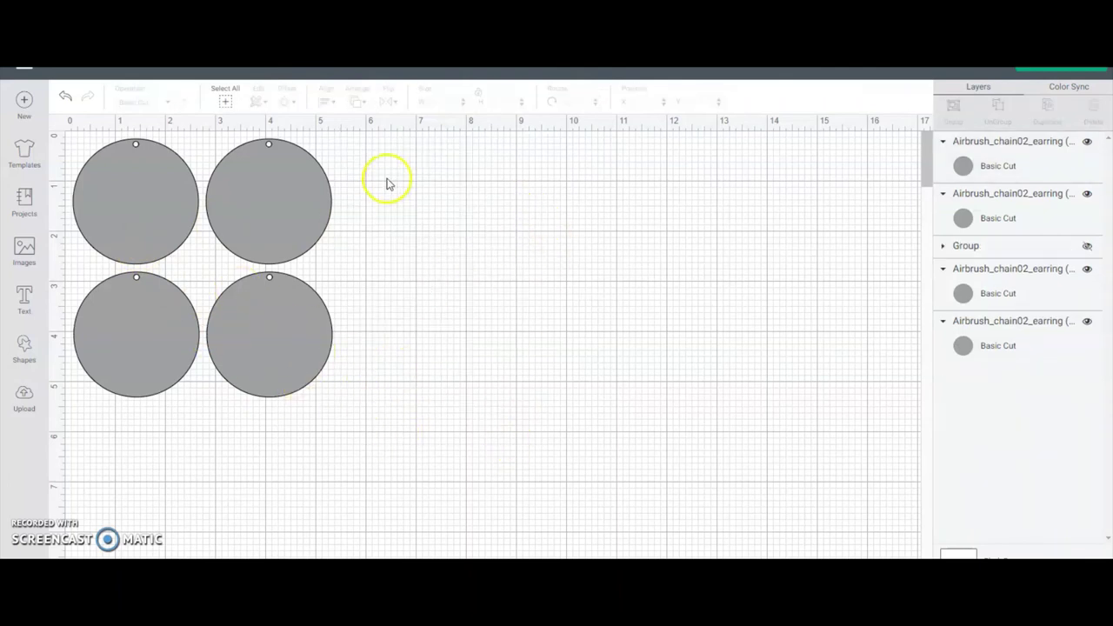